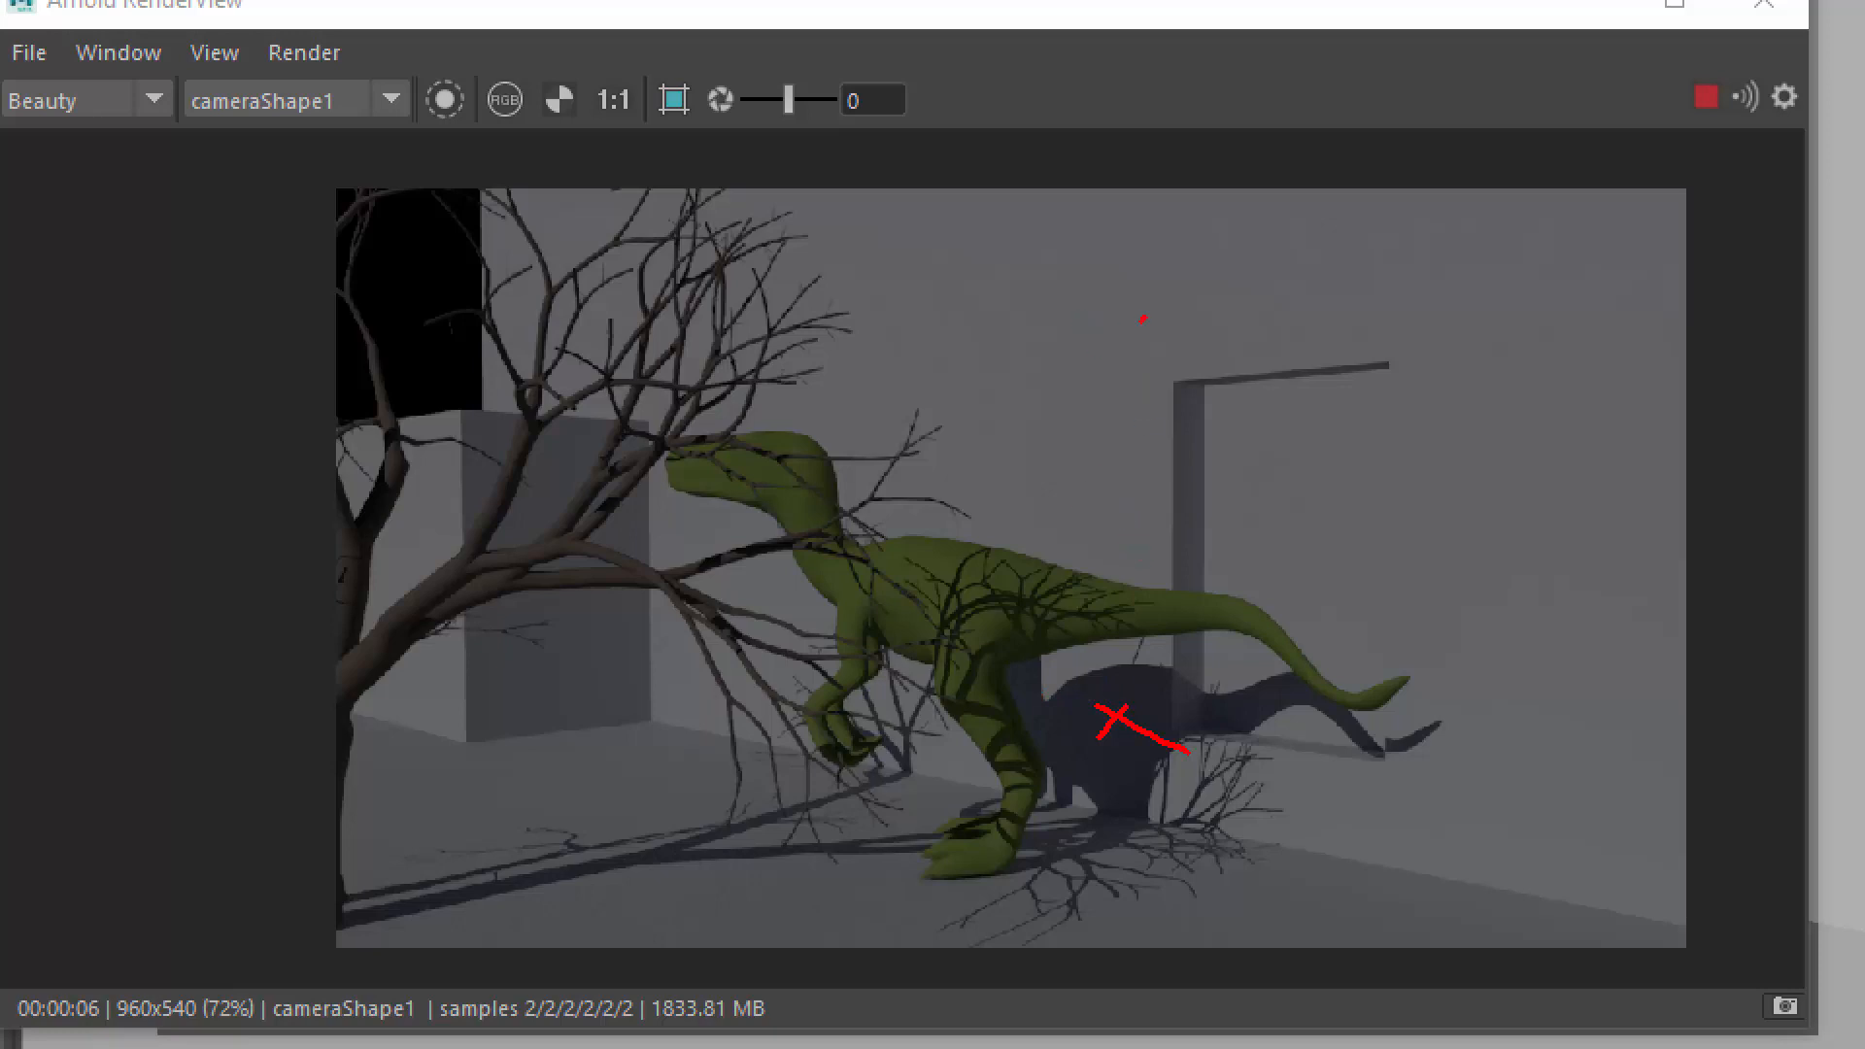
{"action": "left_click_drag", "start_coordinate": [1143, 319], "coordinate": [1027, 386]}
{"action": "left_click_drag", "start_coordinate": [1047, 326], "coordinate": [1126, 398]}
{"action": "left_click_drag", "start_coordinate": [966, 534], "coordinate": [977, 612]}
{"action": "left_click_drag", "start_coordinate": [937, 580], "coordinate": [1009, 563]}
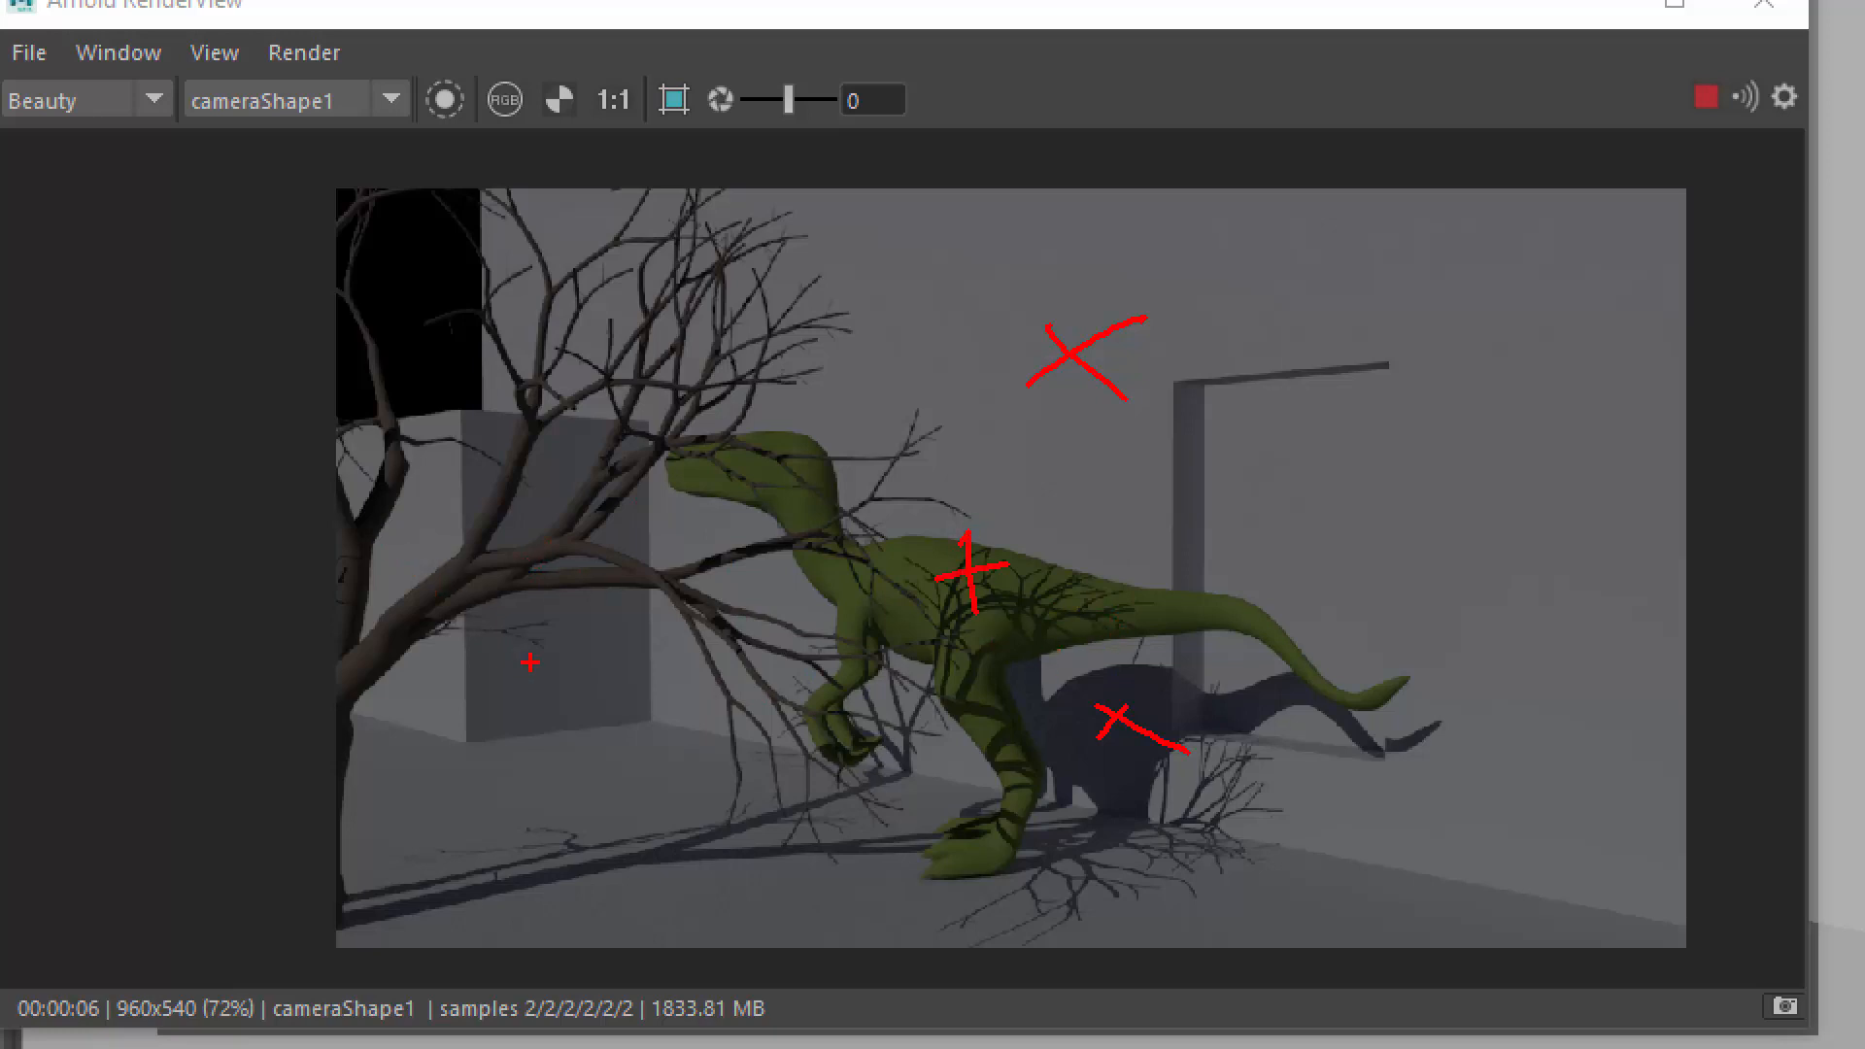
{"action": "mouse_move", "coordinate": [549, 753]}
{"action": "left_mouse_down"}
{"action": "mouse_move", "coordinate": [448, 602]}
{"action": "mouse_move", "coordinate": [427, 649]}
{"action": "mouse_move", "coordinate": [571, 641]}
{"action": "left_mouse_up"}
{"action": "mouse_move", "coordinate": [962, 298]}
{"action": "left_mouse_down"}
{"action": "mouse_move", "coordinate": [777, 437]}
{"action": "mouse_move", "coordinate": [892, 422]}
{"action": "left_mouse_up"}
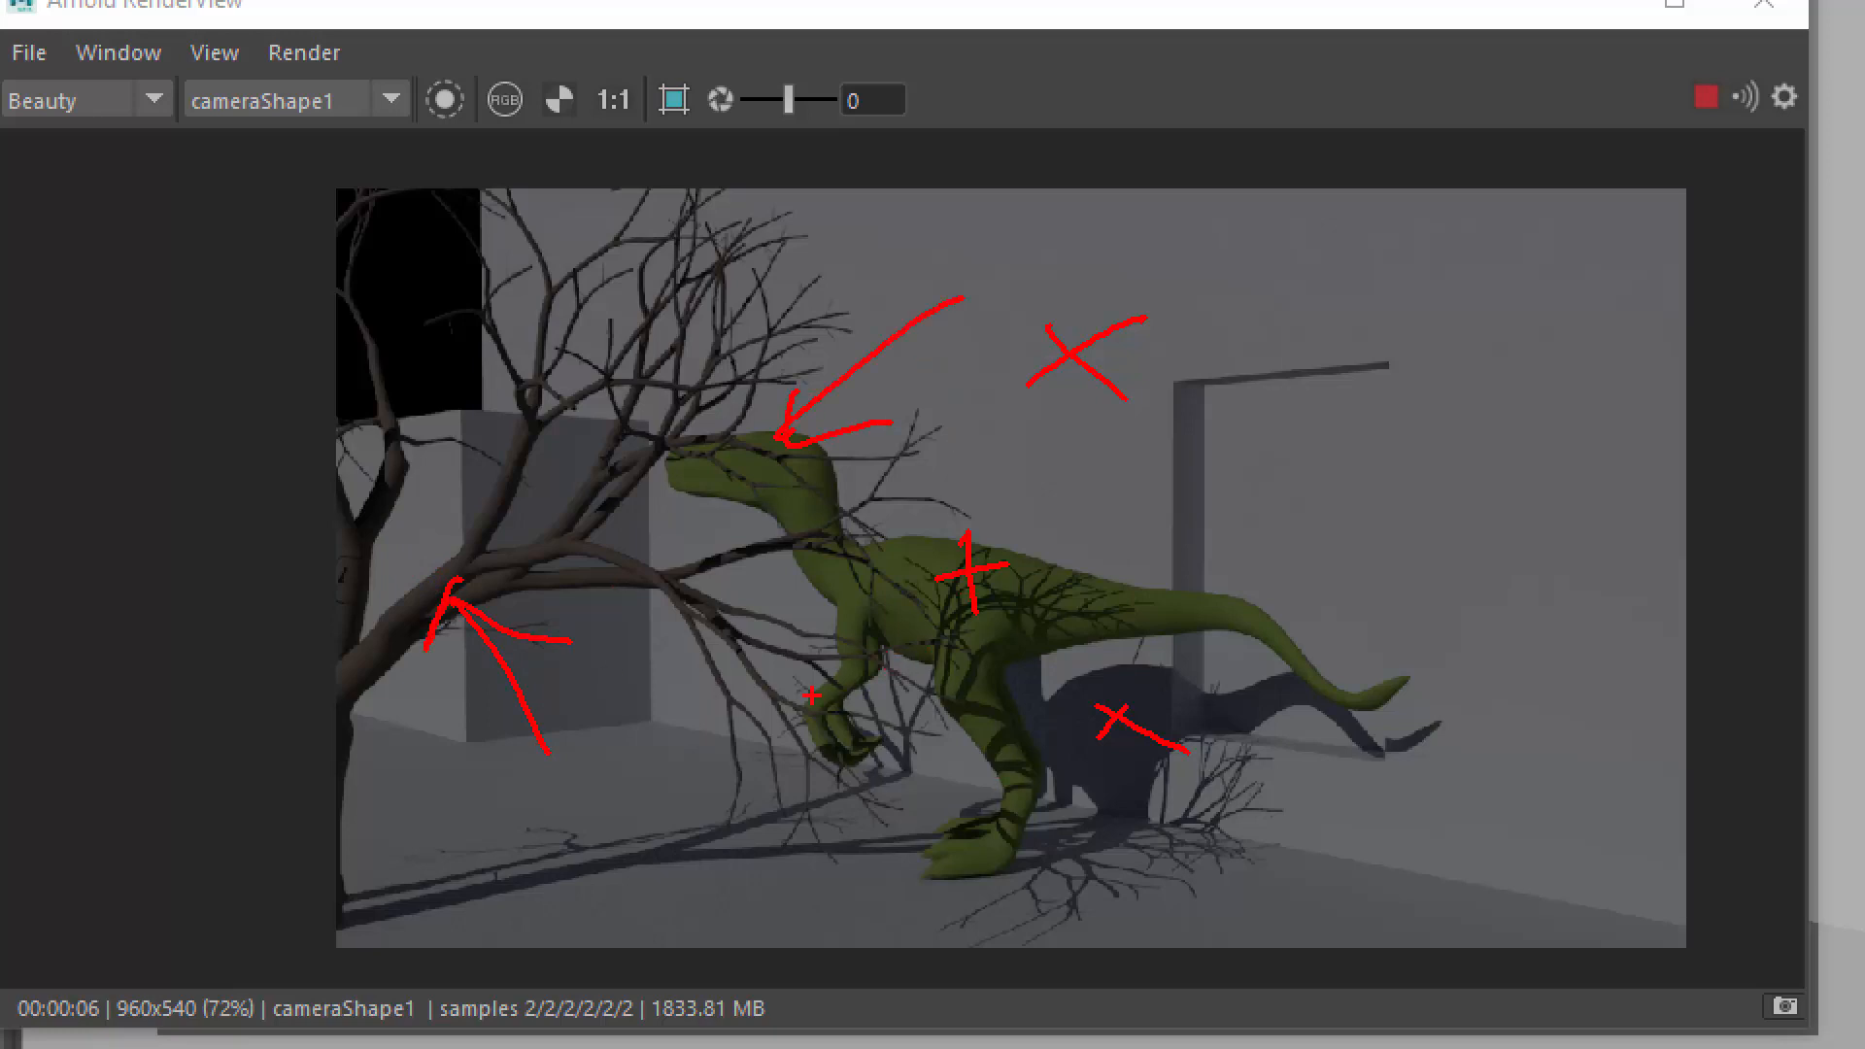
{"action": "left_click_drag", "start_coordinate": [765, 738], "coordinate": [962, 618]}
{"action": "left_click_drag", "start_coordinate": [889, 623], "coordinate": [964, 616]}
{"action": "left_click_drag", "start_coordinate": [962, 622], "coordinate": [918, 685]}
{"action": "left_click_drag", "start_coordinate": [1333, 916], "coordinate": [1130, 805]}
{"action": "left_click_drag", "start_coordinate": [1130, 804], "coordinate": [1180, 808]}
{"action": "left_click_drag", "start_coordinate": [1180, 808], "coordinate": [1090, 868]}
{"action": "left_click_drag", "start_coordinate": [1090, 868], "coordinate": [1214, 886]}
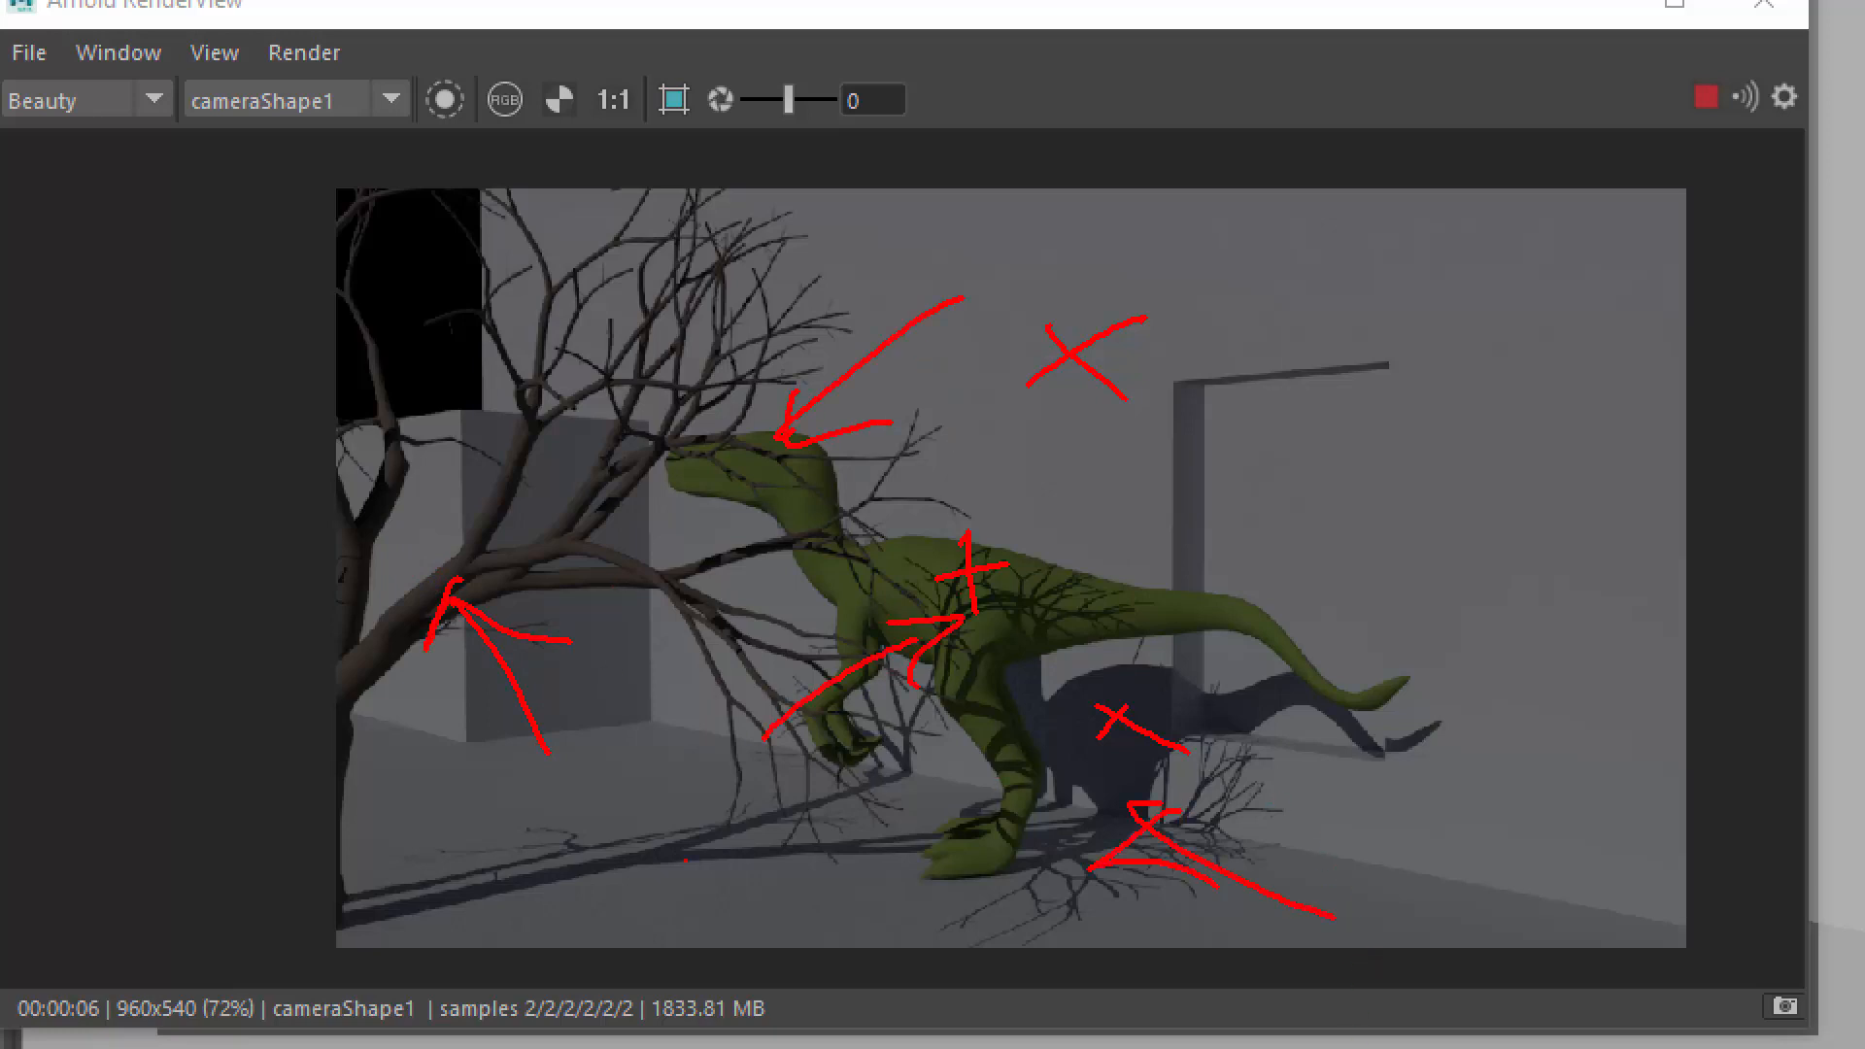
{"action": "left_click_drag", "start_coordinate": [577, 861], "coordinate": [746, 969]}
{"action": "left_click_drag", "start_coordinate": [535, 910], "coordinate": [568, 857]}
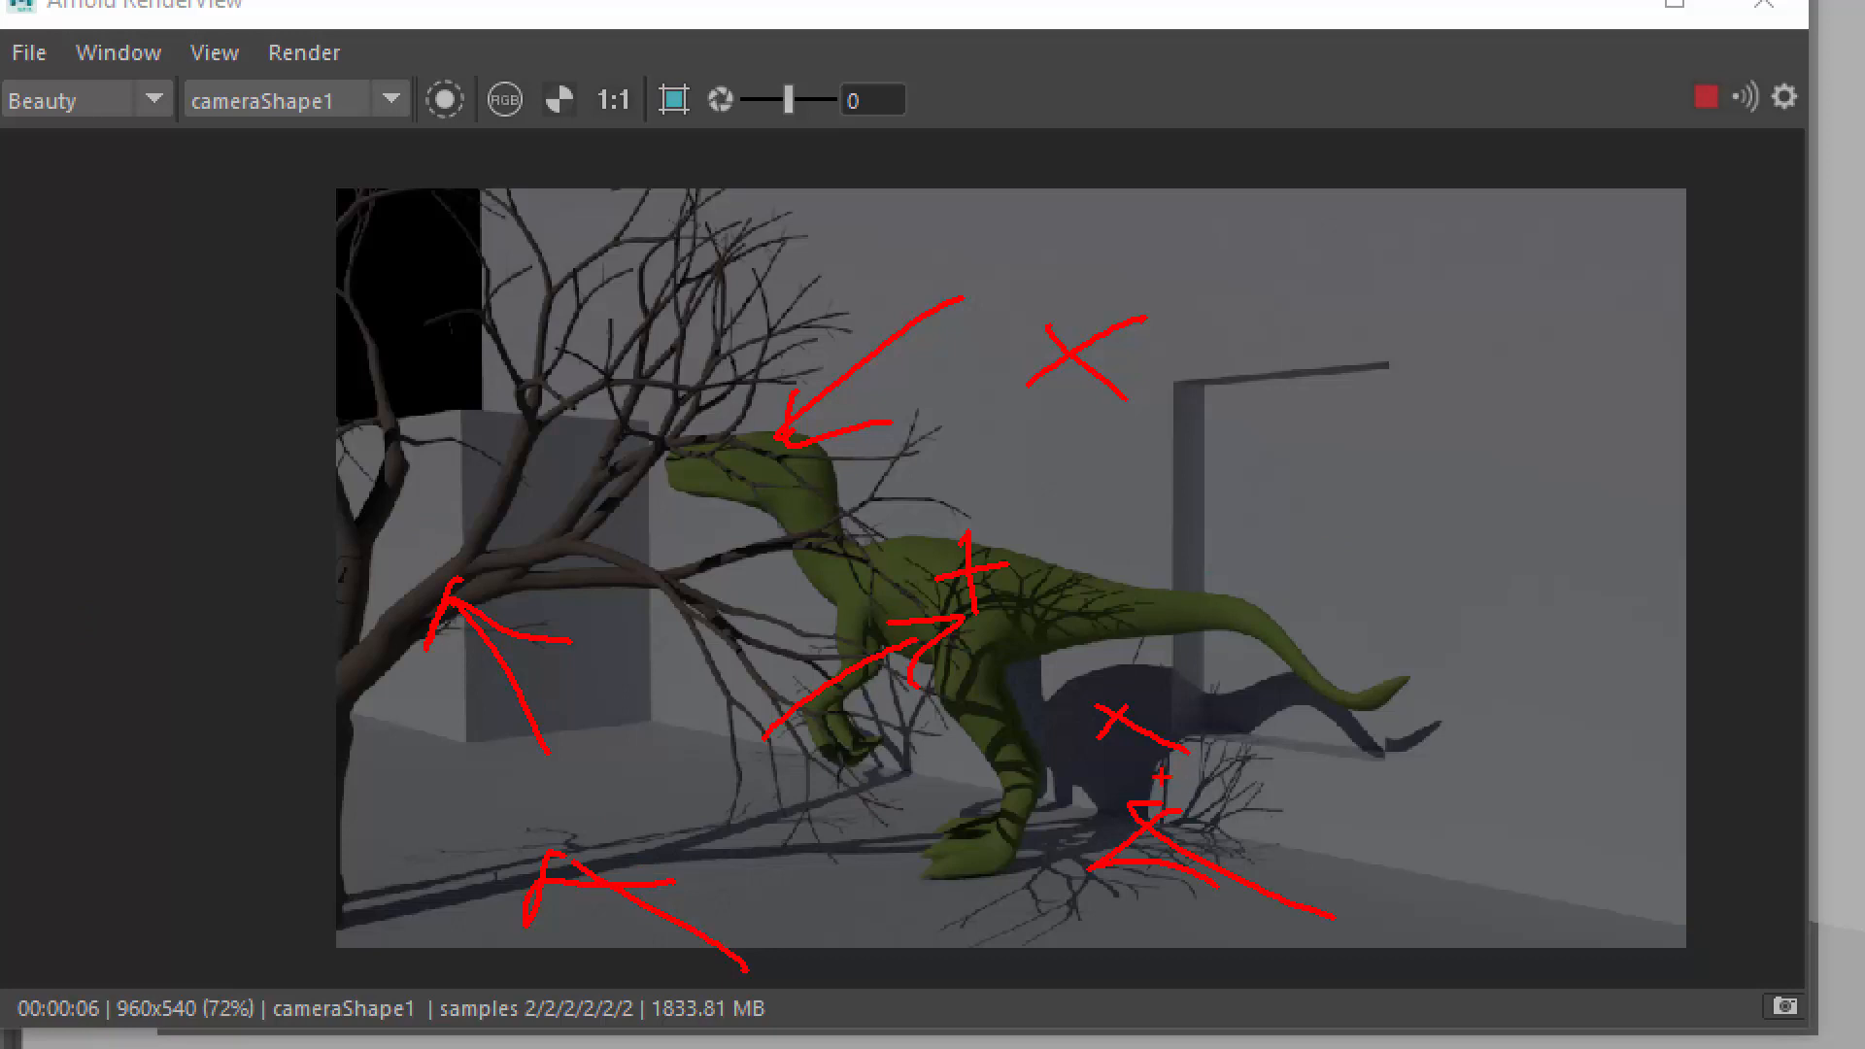
{"action": "mouse_move", "coordinate": [499, 442]}
{"action": "left_mouse_down"}
{"action": "mouse_move", "coordinate": [854, 565]}
{"action": "mouse_move", "coordinate": [832, 532]}
{"action": "left_mouse_up"}
{"action": "left_click_drag", "start_coordinate": [961, 620], "coordinate": [667, 655]}
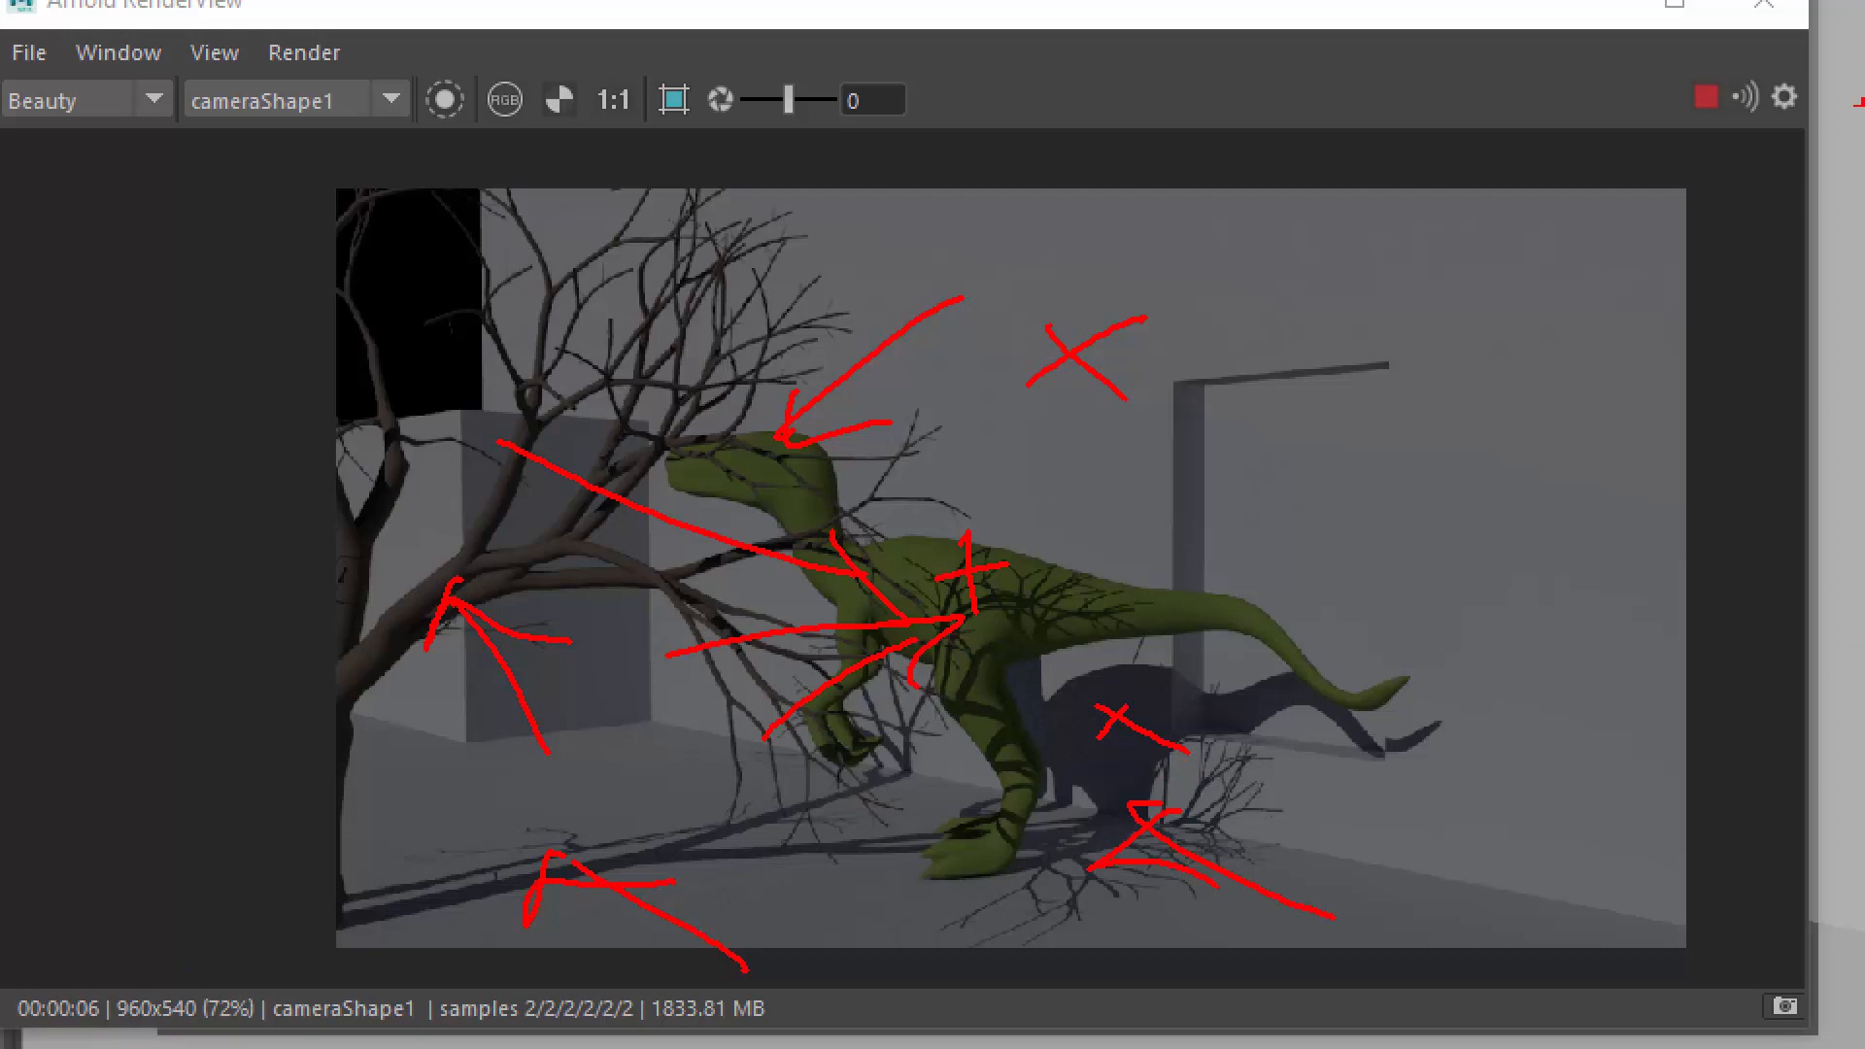
{"action": "key", "text": "Escape"}
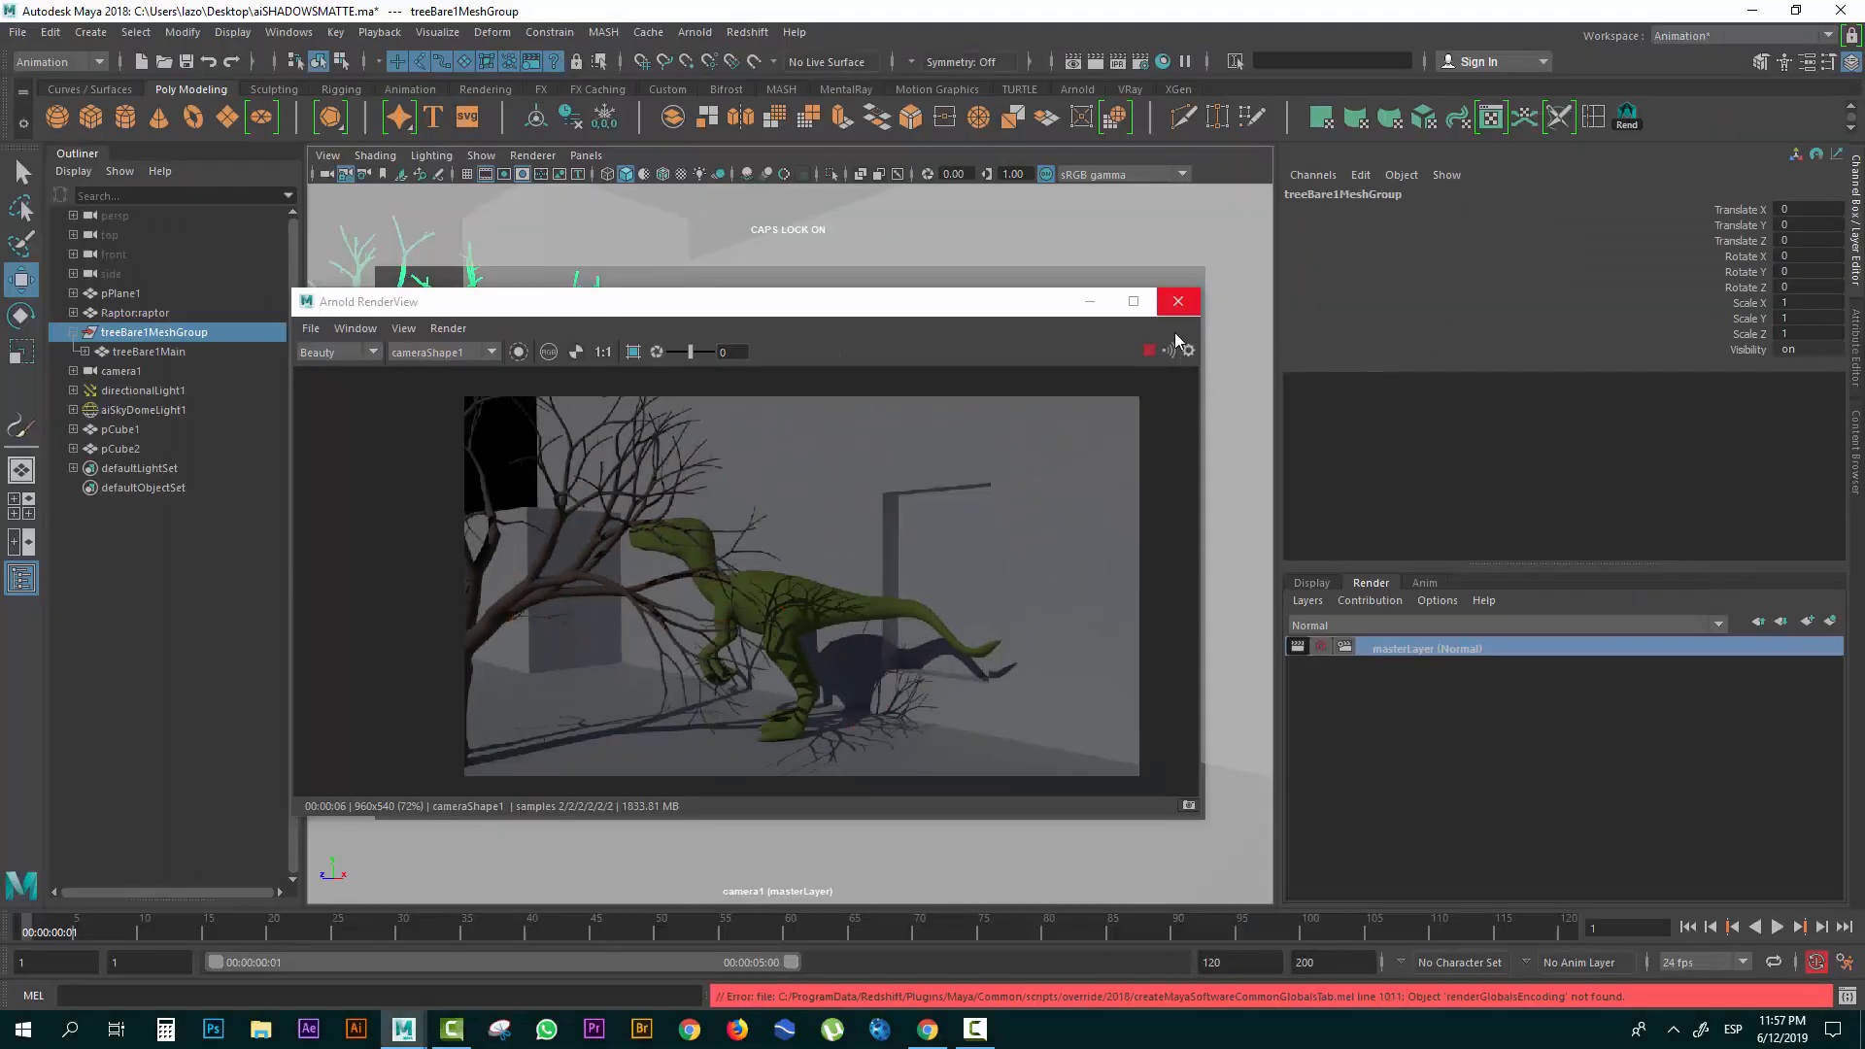
Duplicate the masterLayer render layer, name the copy SHADOWDINO, and minimize the Arnold RenderView.
{"action": "right_click", "coordinate": [1419, 644]}
{"action": "left_click", "coordinate": [1480, 652]}
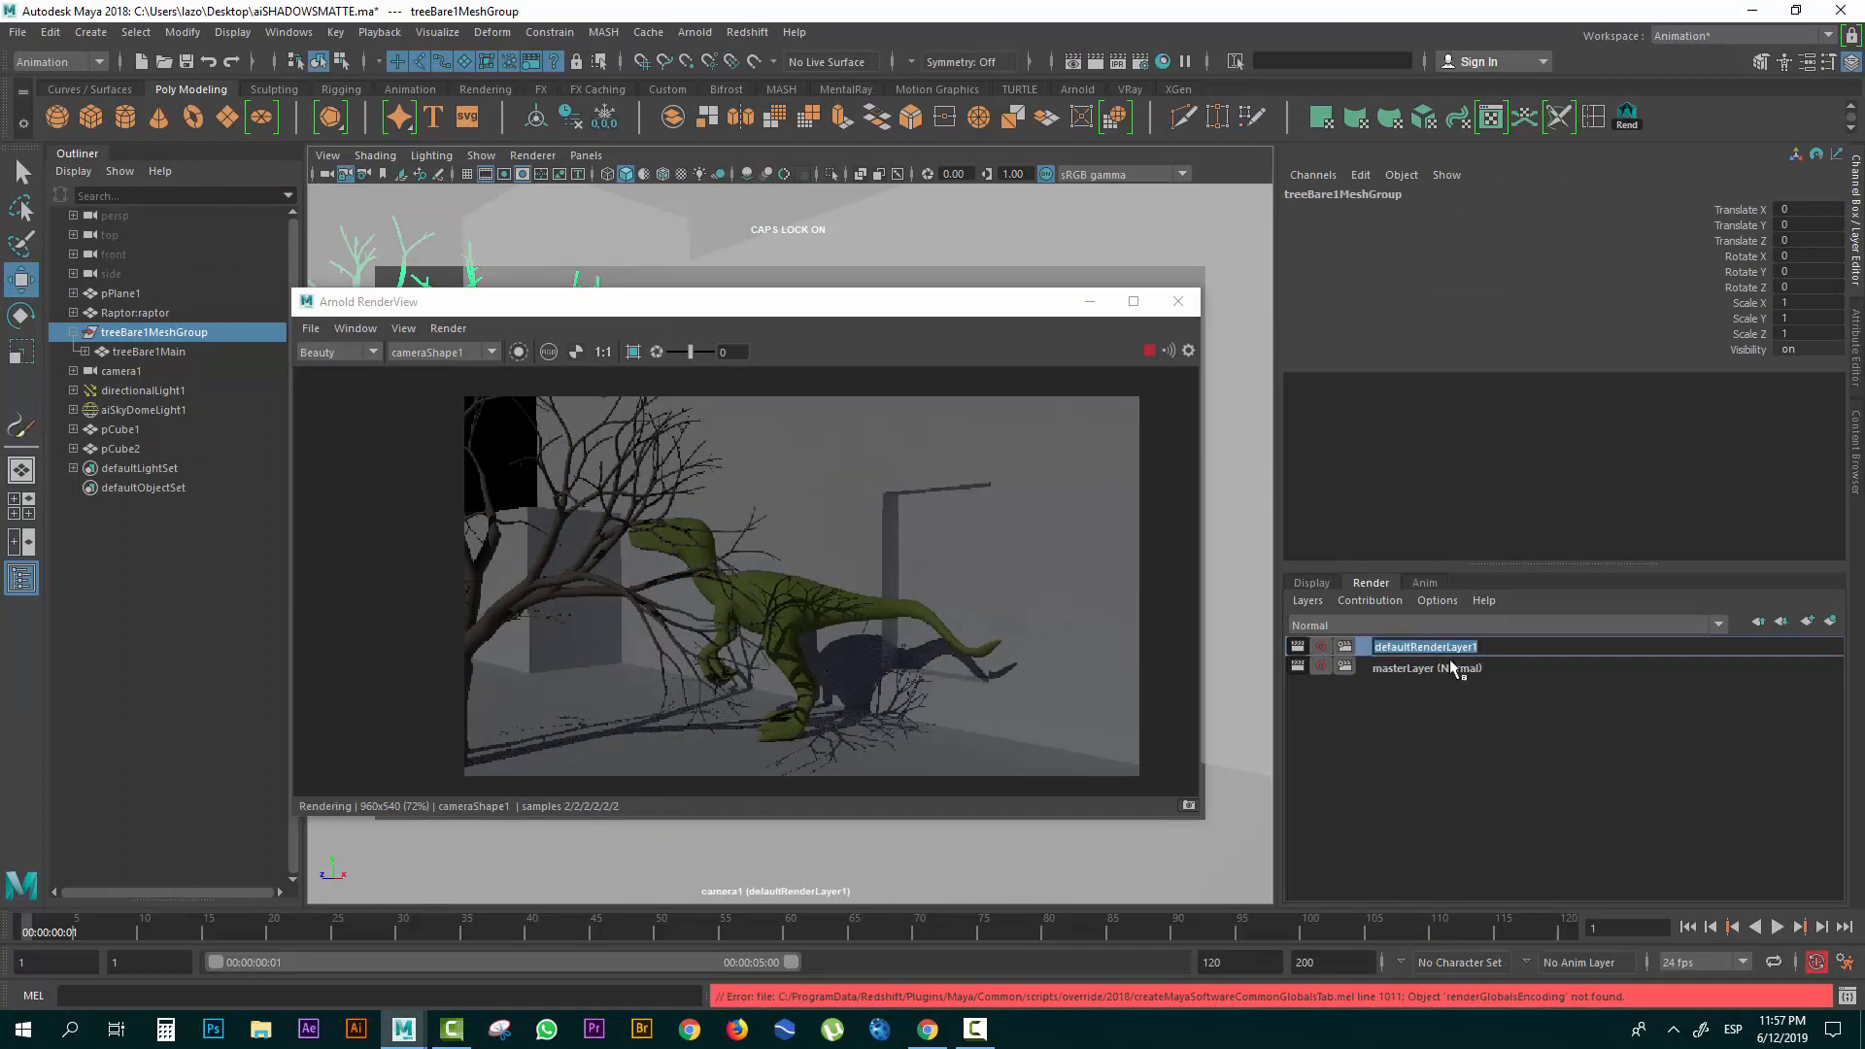
{"action": "type", "text": "SHADOWDINO"}
{"action": "key", "text": "Return"}
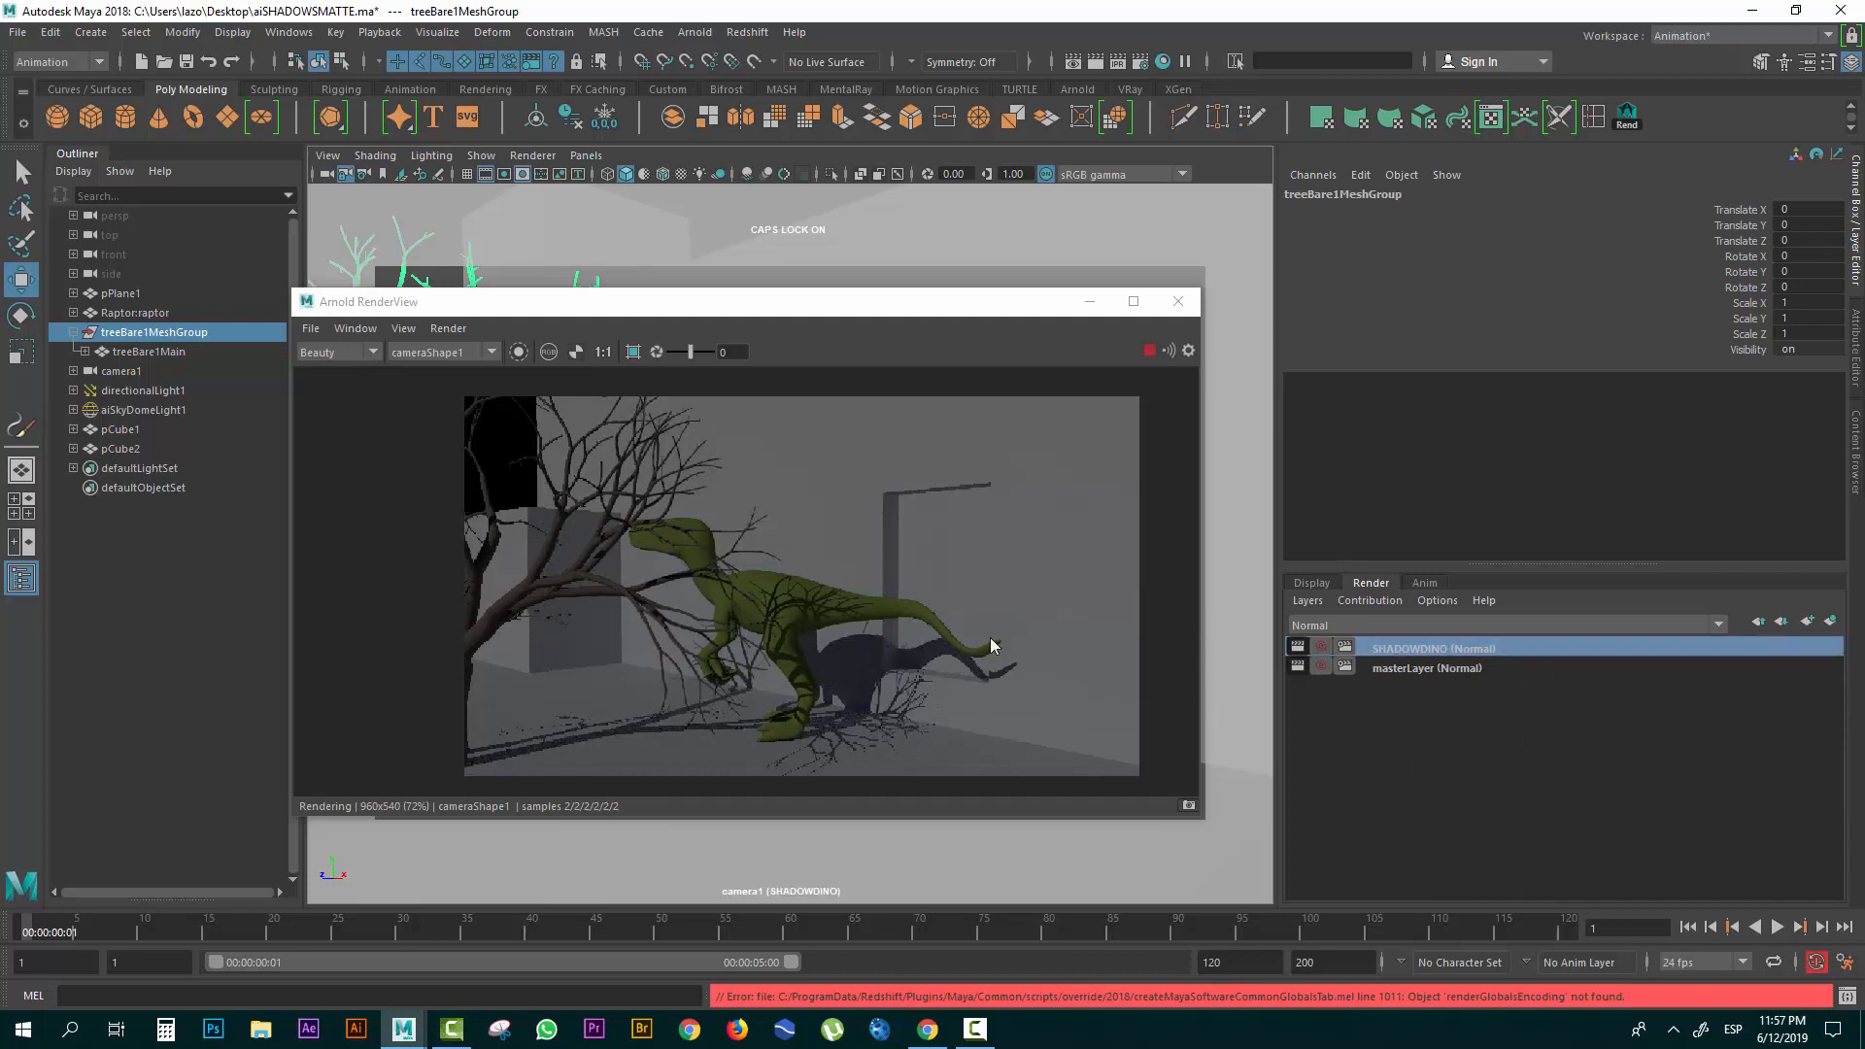
{"action": "left_click", "coordinate": [1088, 304]}
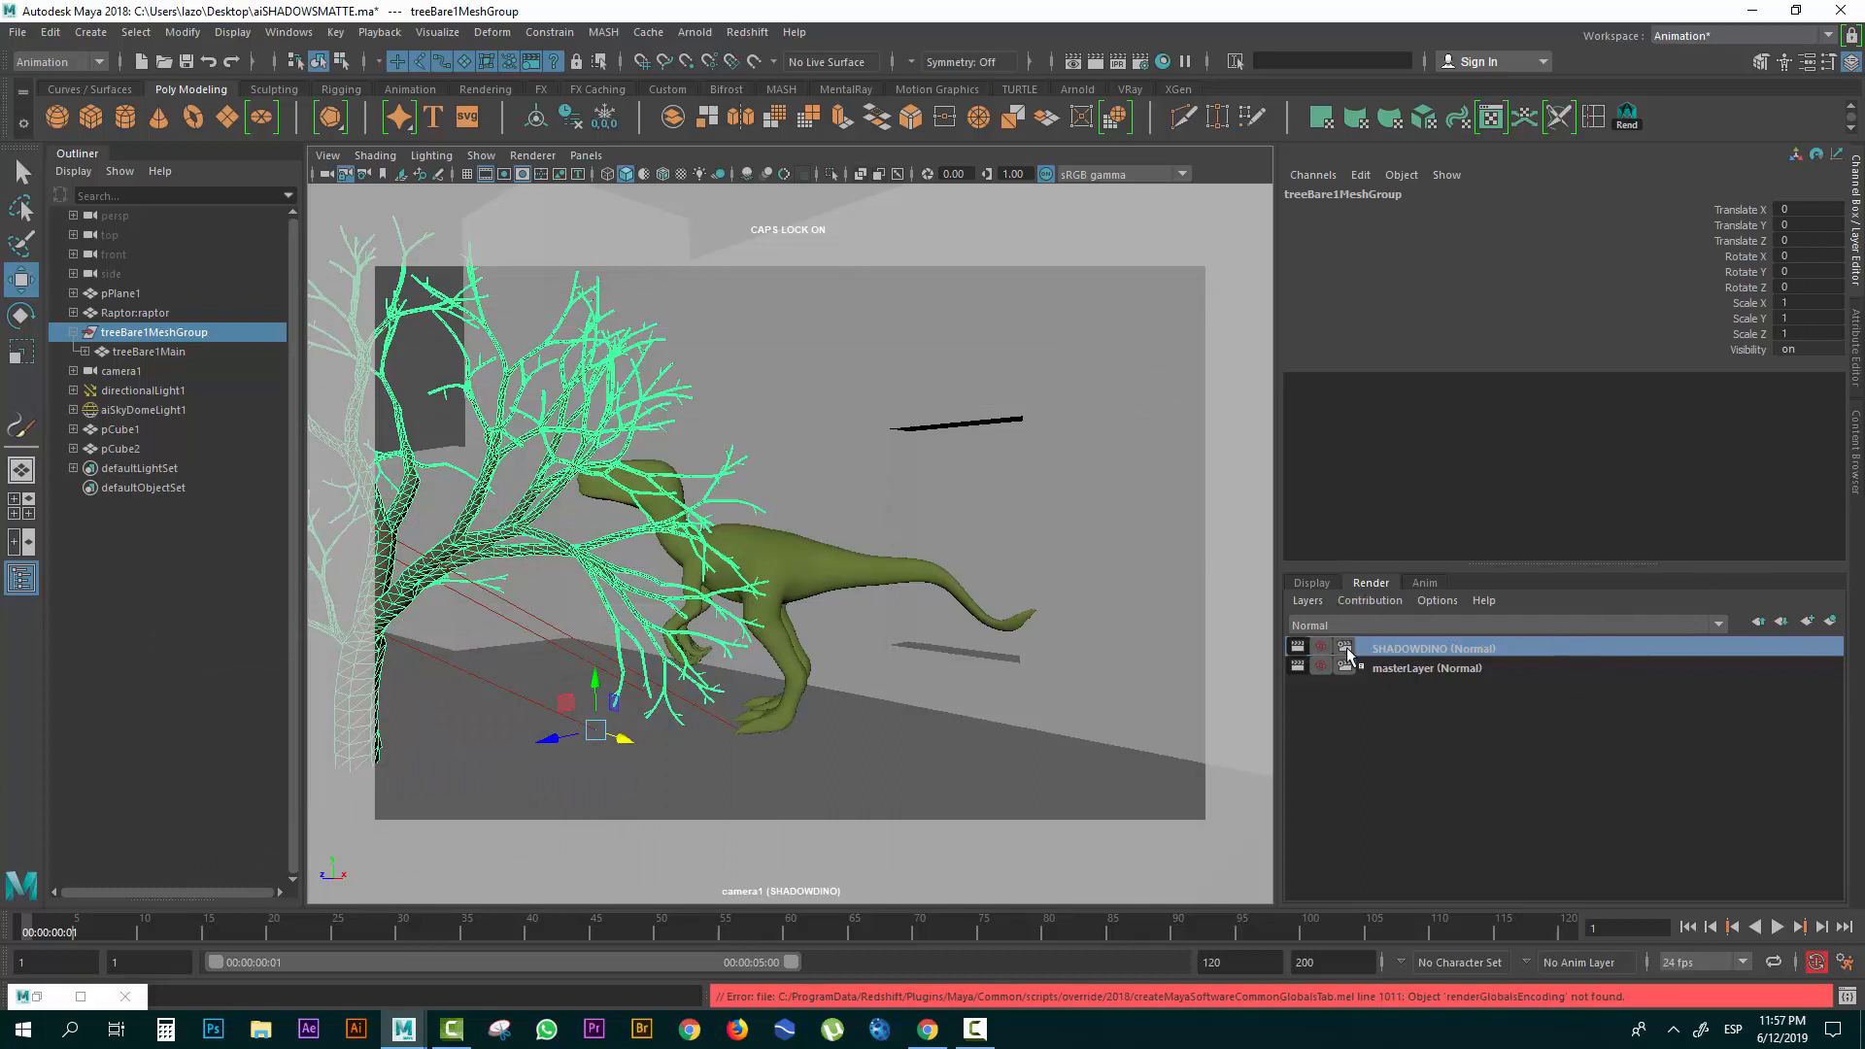
Make SHADOWDINO the active render layer and try to remove treeBare1Main from it.
{"action": "left_click", "coordinate": [1473, 667]}
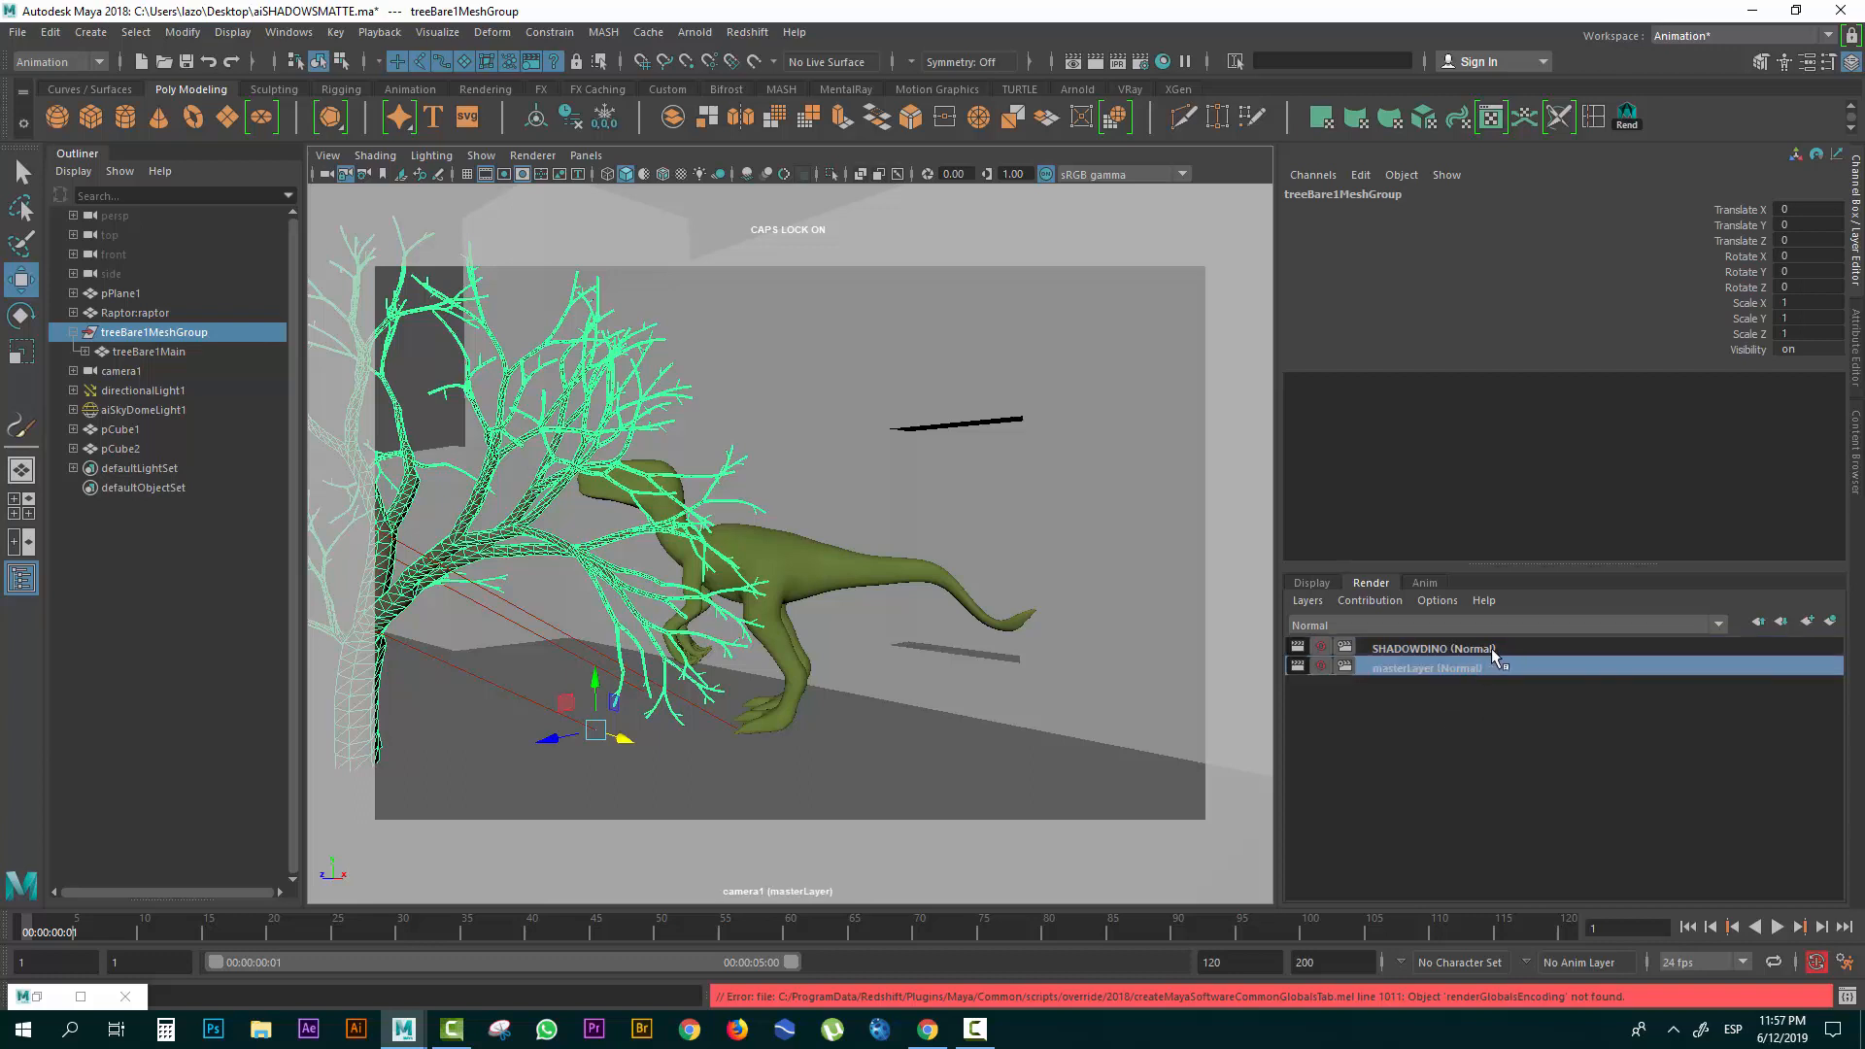
{"action": "left_click", "coordinate": [1490, 651]}
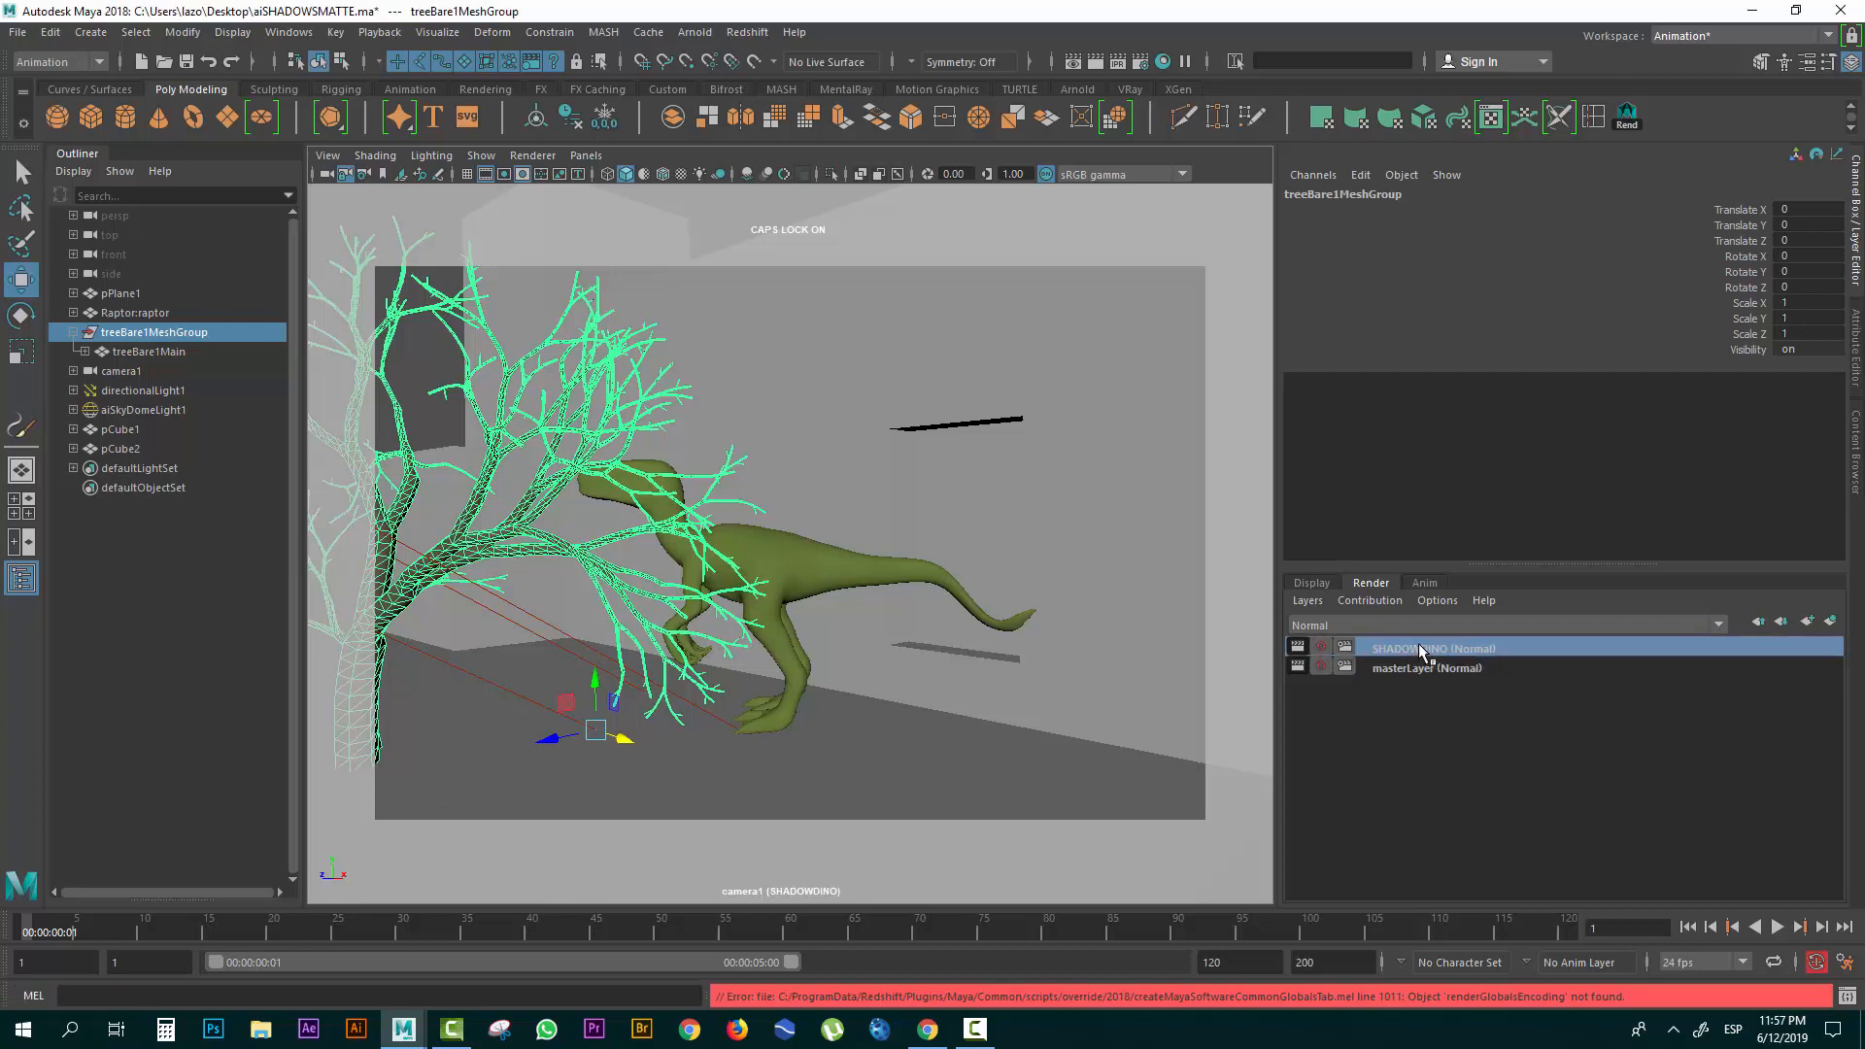
{"action": "left_click", "coordinate": [520, 520]}
{"action": "left_click", "coordinate": [522, 520]}
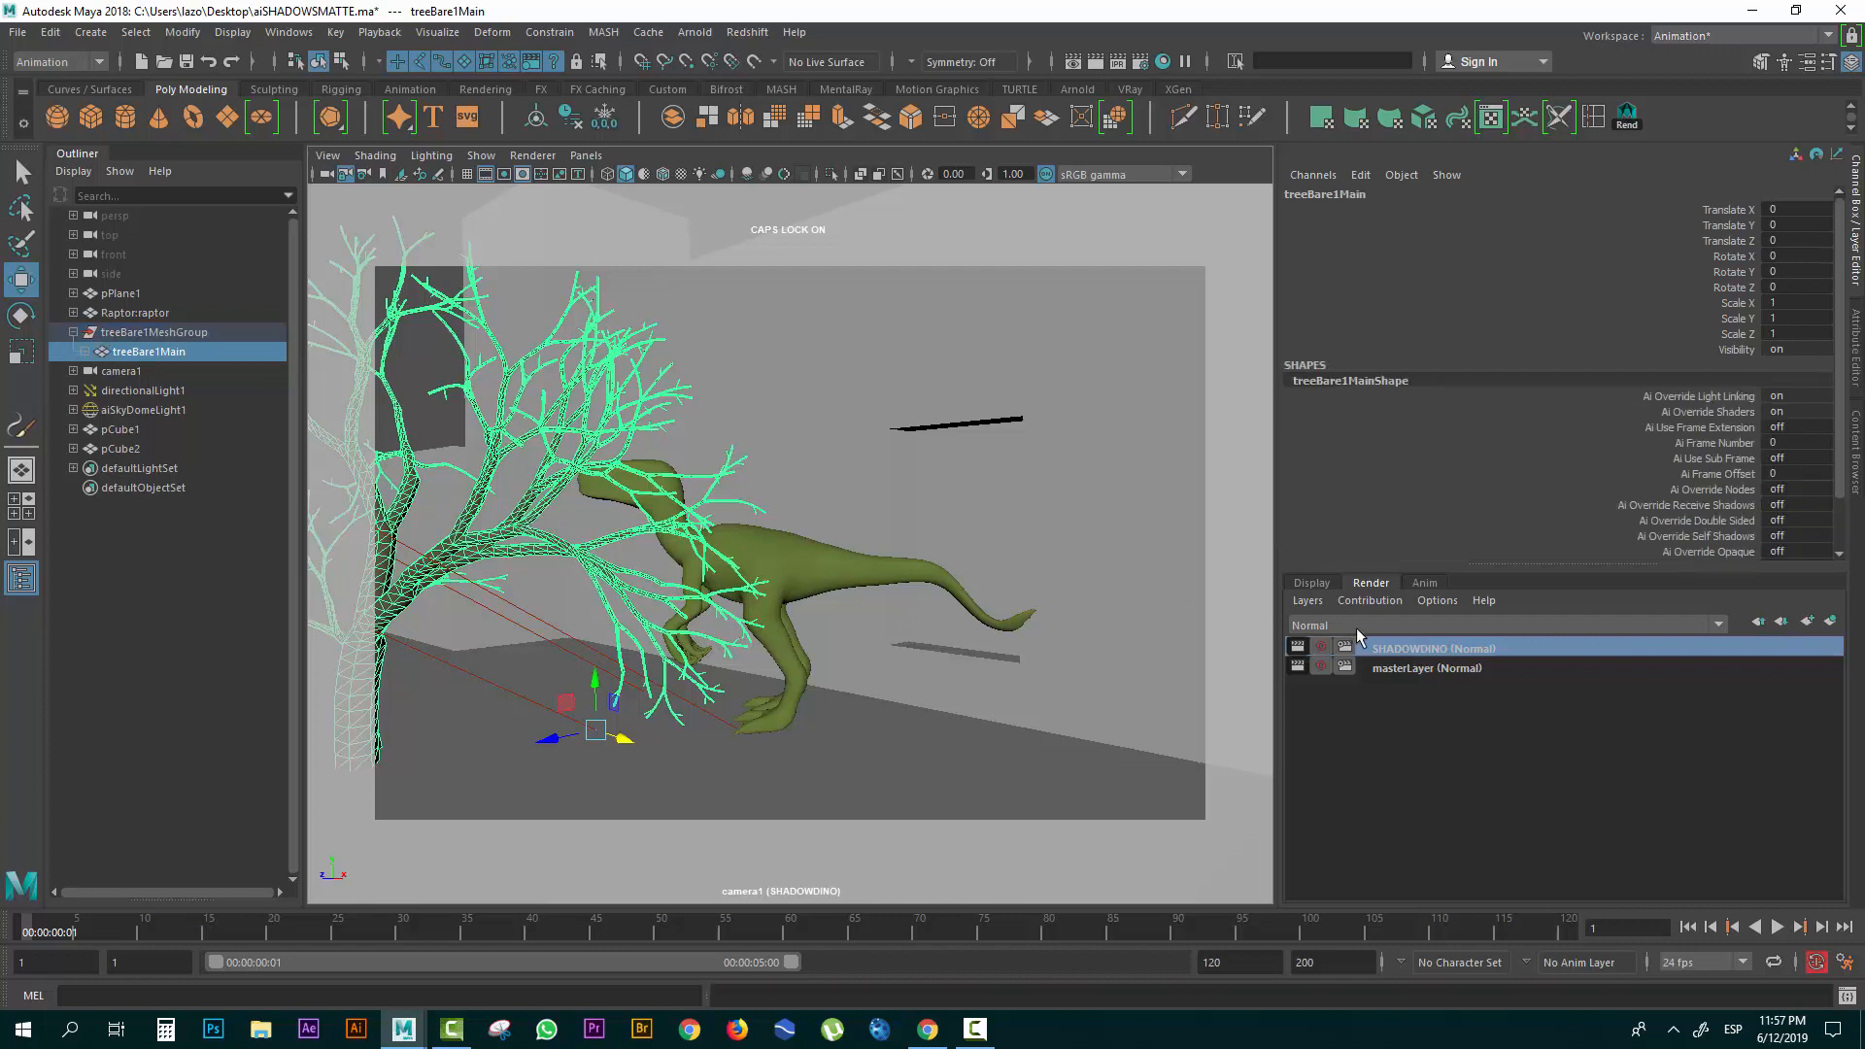
{"action": "right_click", "coordinate": [1387, 646]}
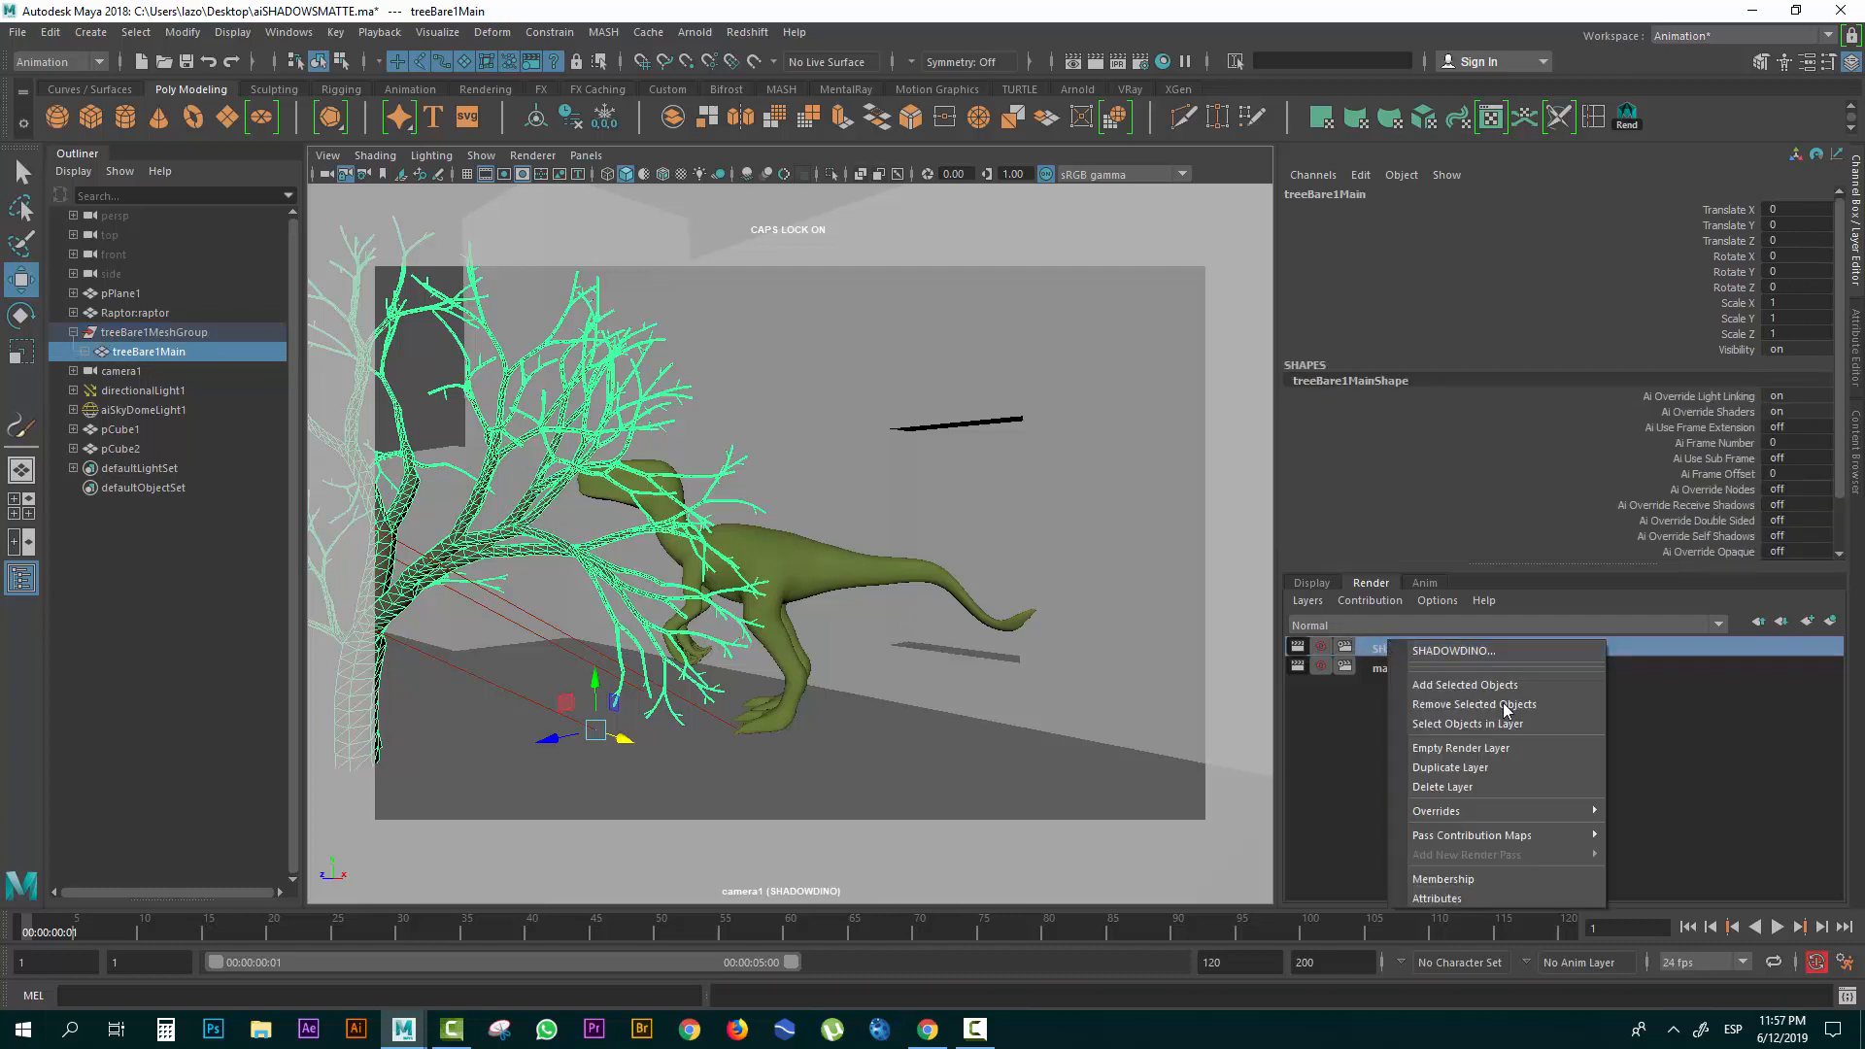
{"action": "left_click", "coordinate": [1517, 709]}
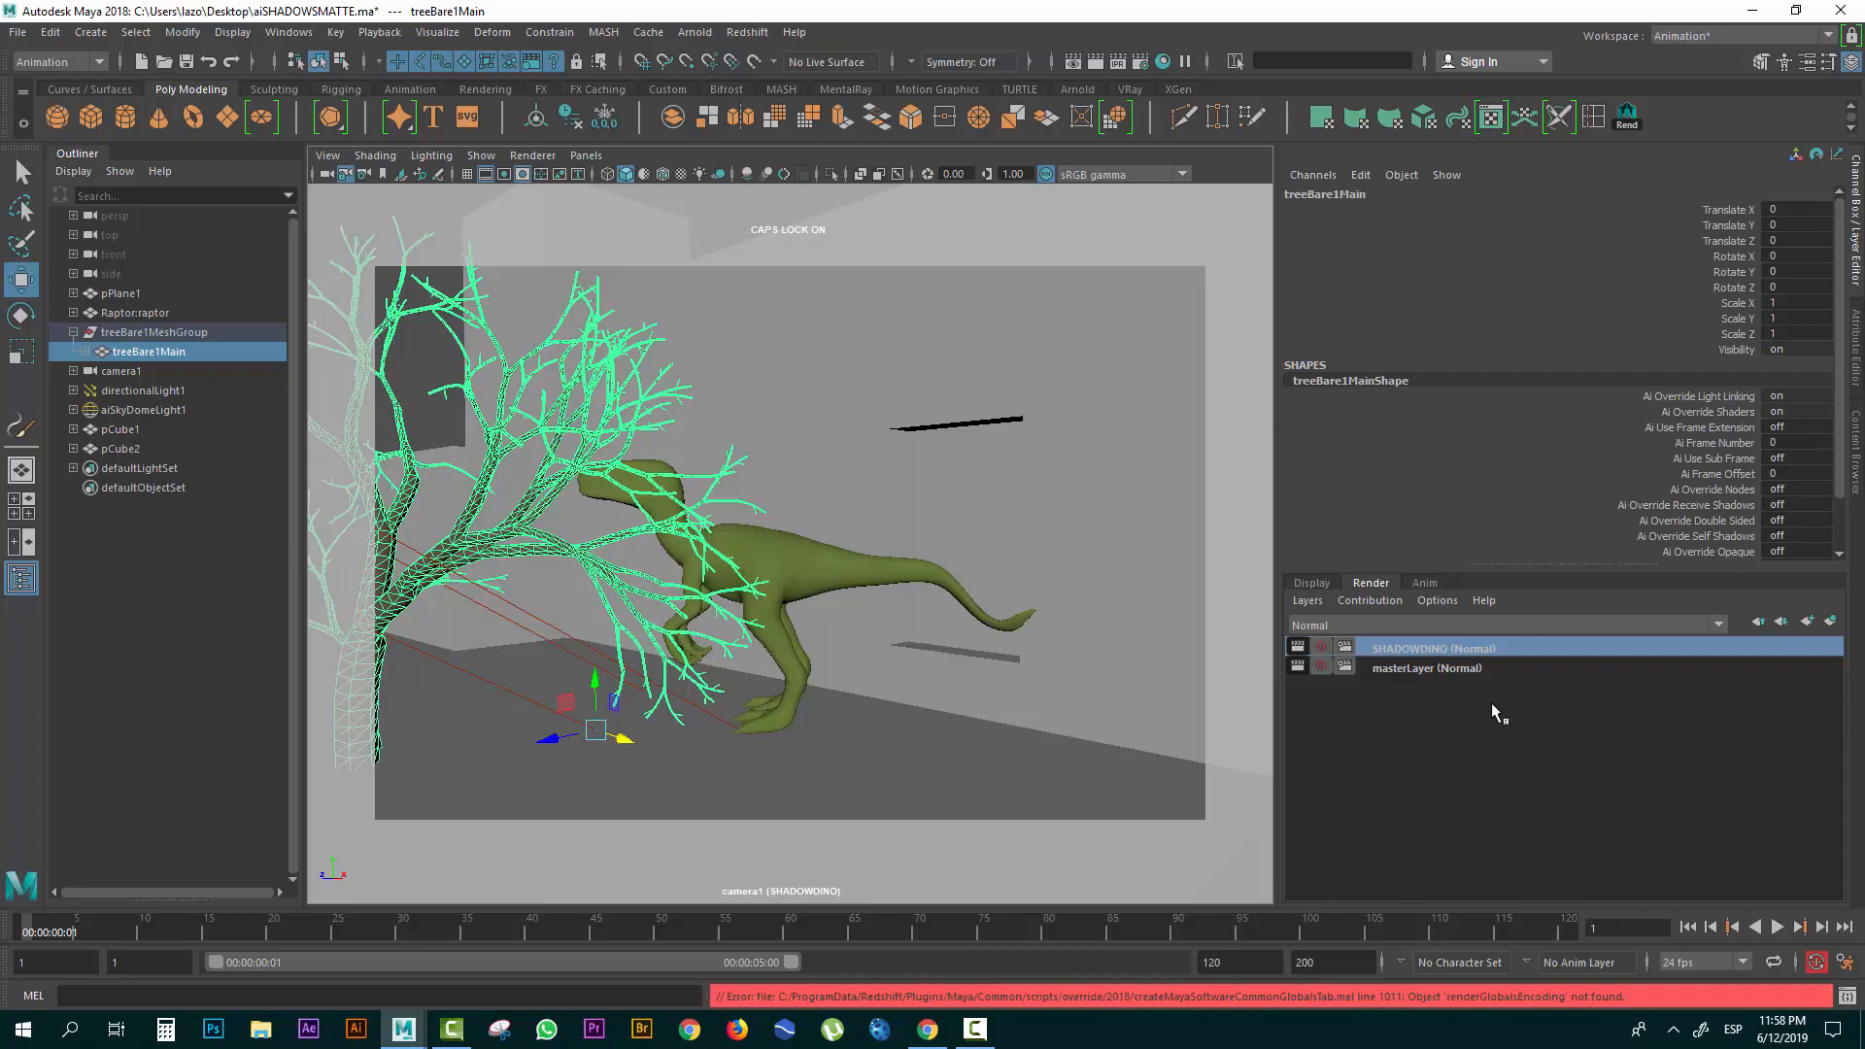
Try to remove treeBare1MeshGroup alone from the SHADOWDINO render layer.
{"action": "left_click", "coordinate": [236, 641]}
{"action": "left_click", "coordinate": [171, 333]}
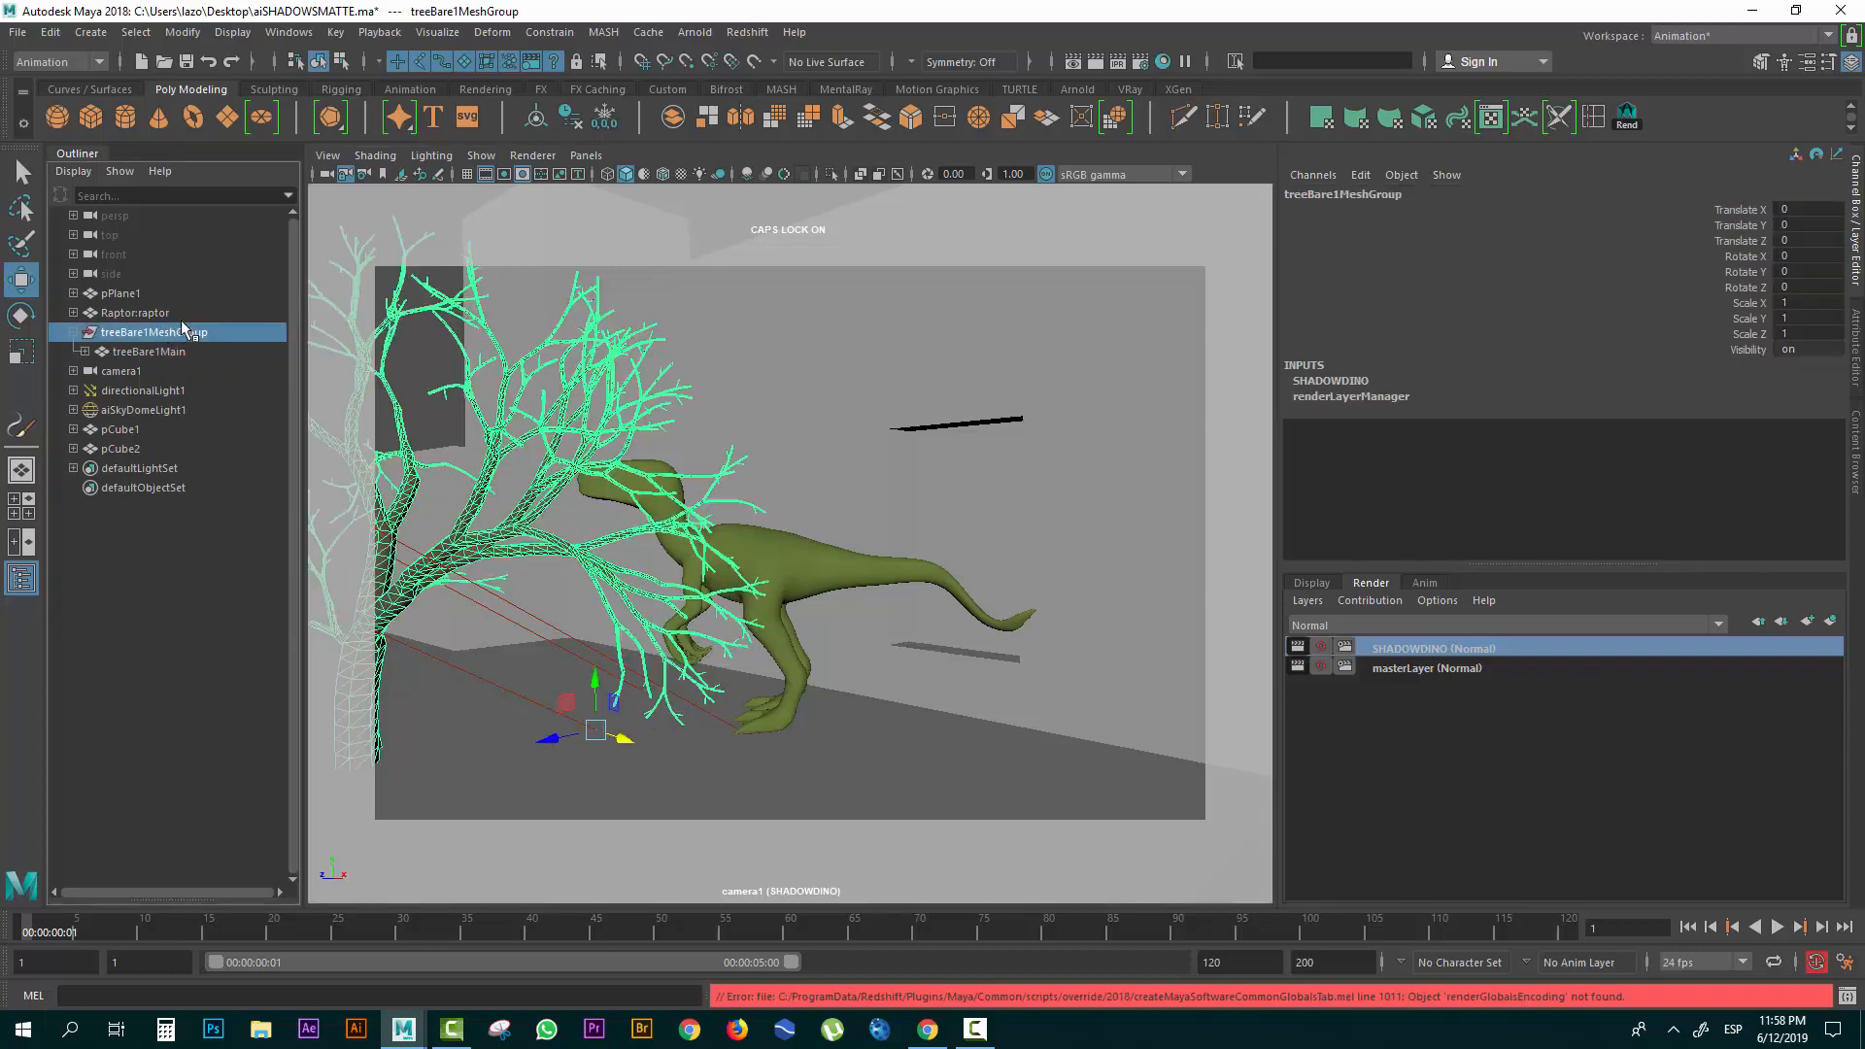
{"action": "left_click", "coordinate": [85, 352]}
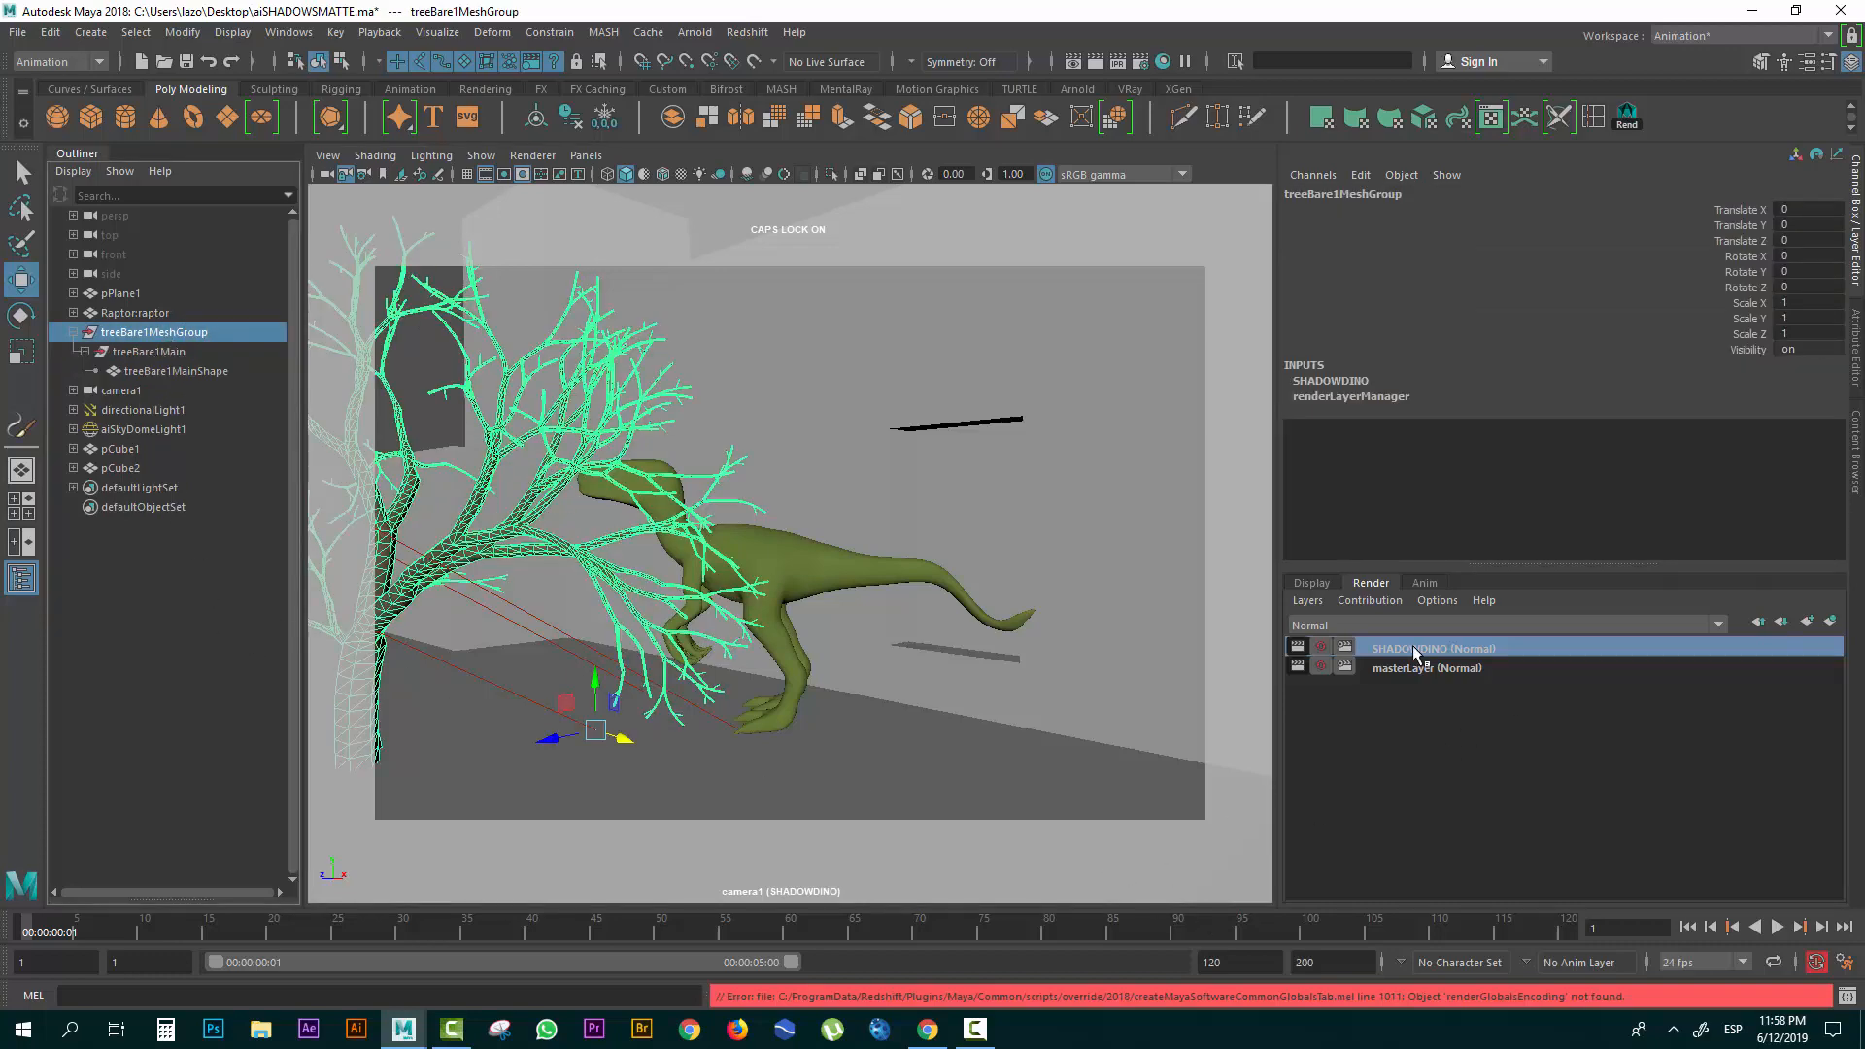
{"action": "right_click", "coordinate": [1434, 649]}
{"action": "left_click", "coordinate": [1445, 713]}
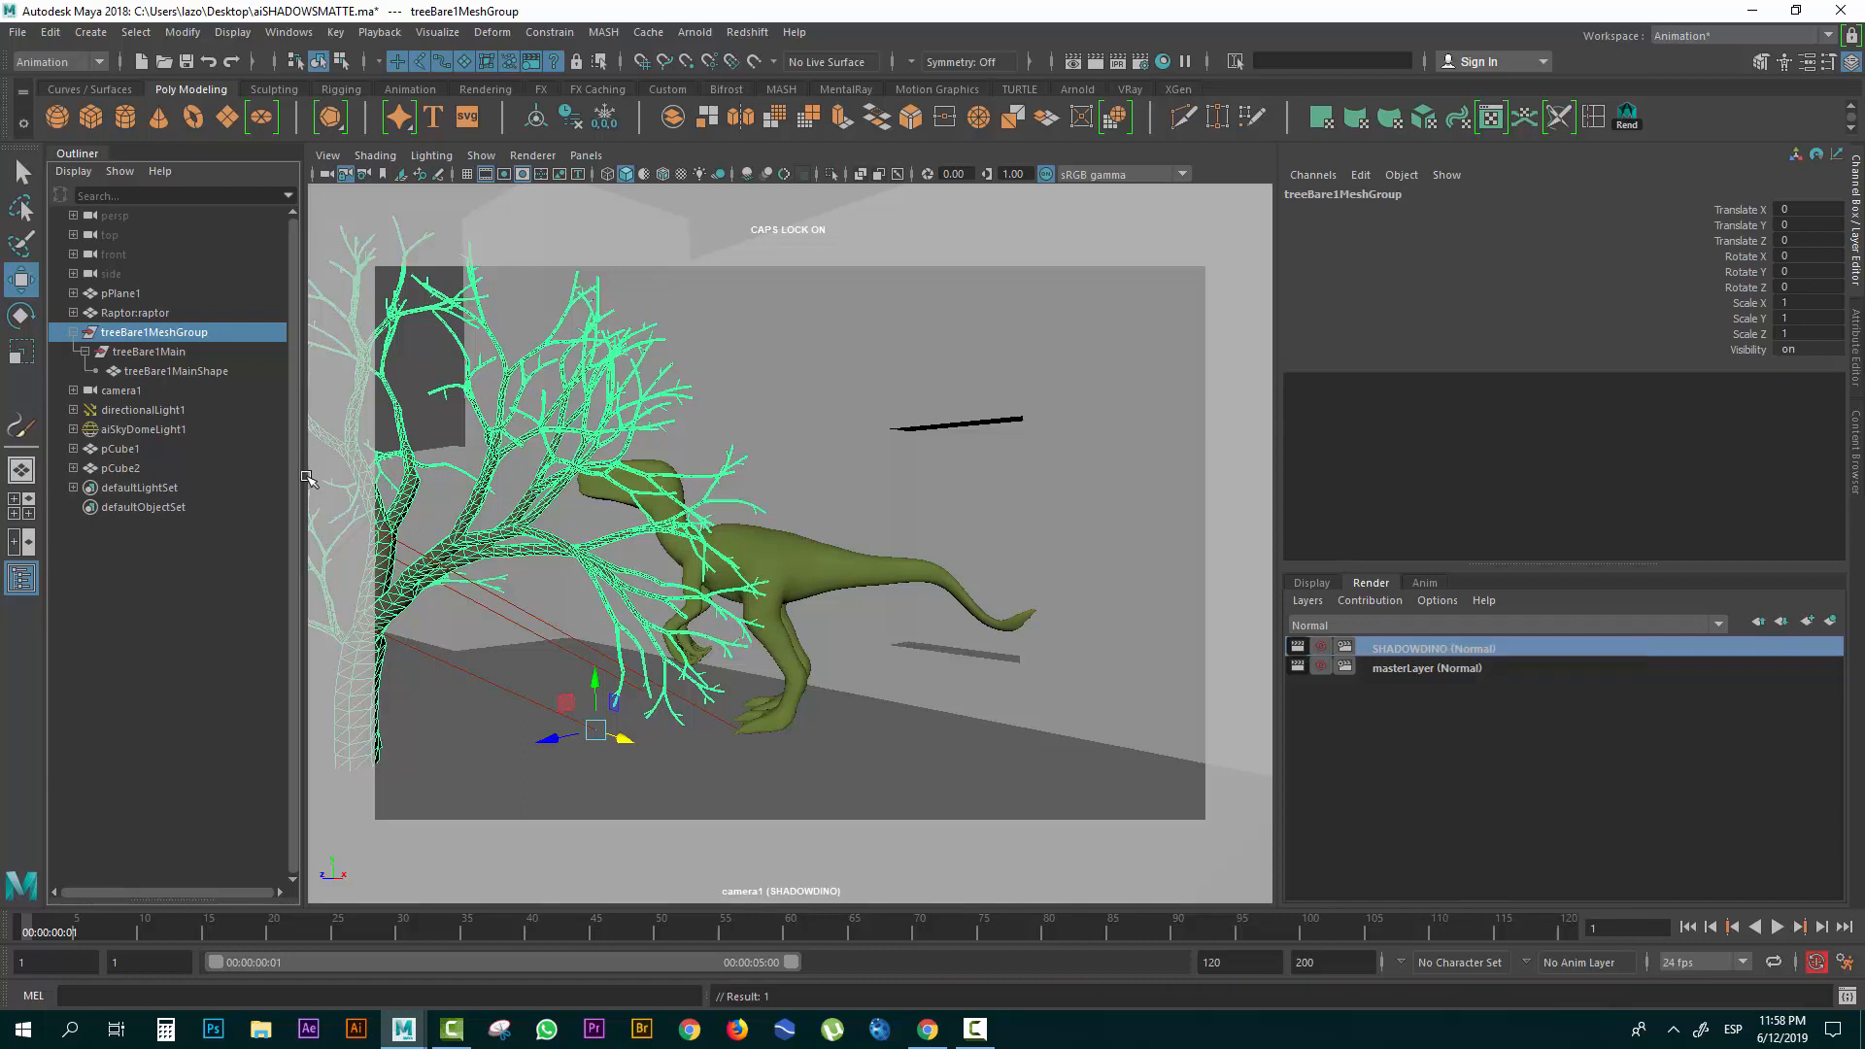
Remove treeBare1MeshGroup, treeBare1Main and treeBare1MainShape together from the SHADOWDINO render layer.
{"action": "left_click_drag", "start_coordinate": [219, 373], "coordinate": [222, 330]}
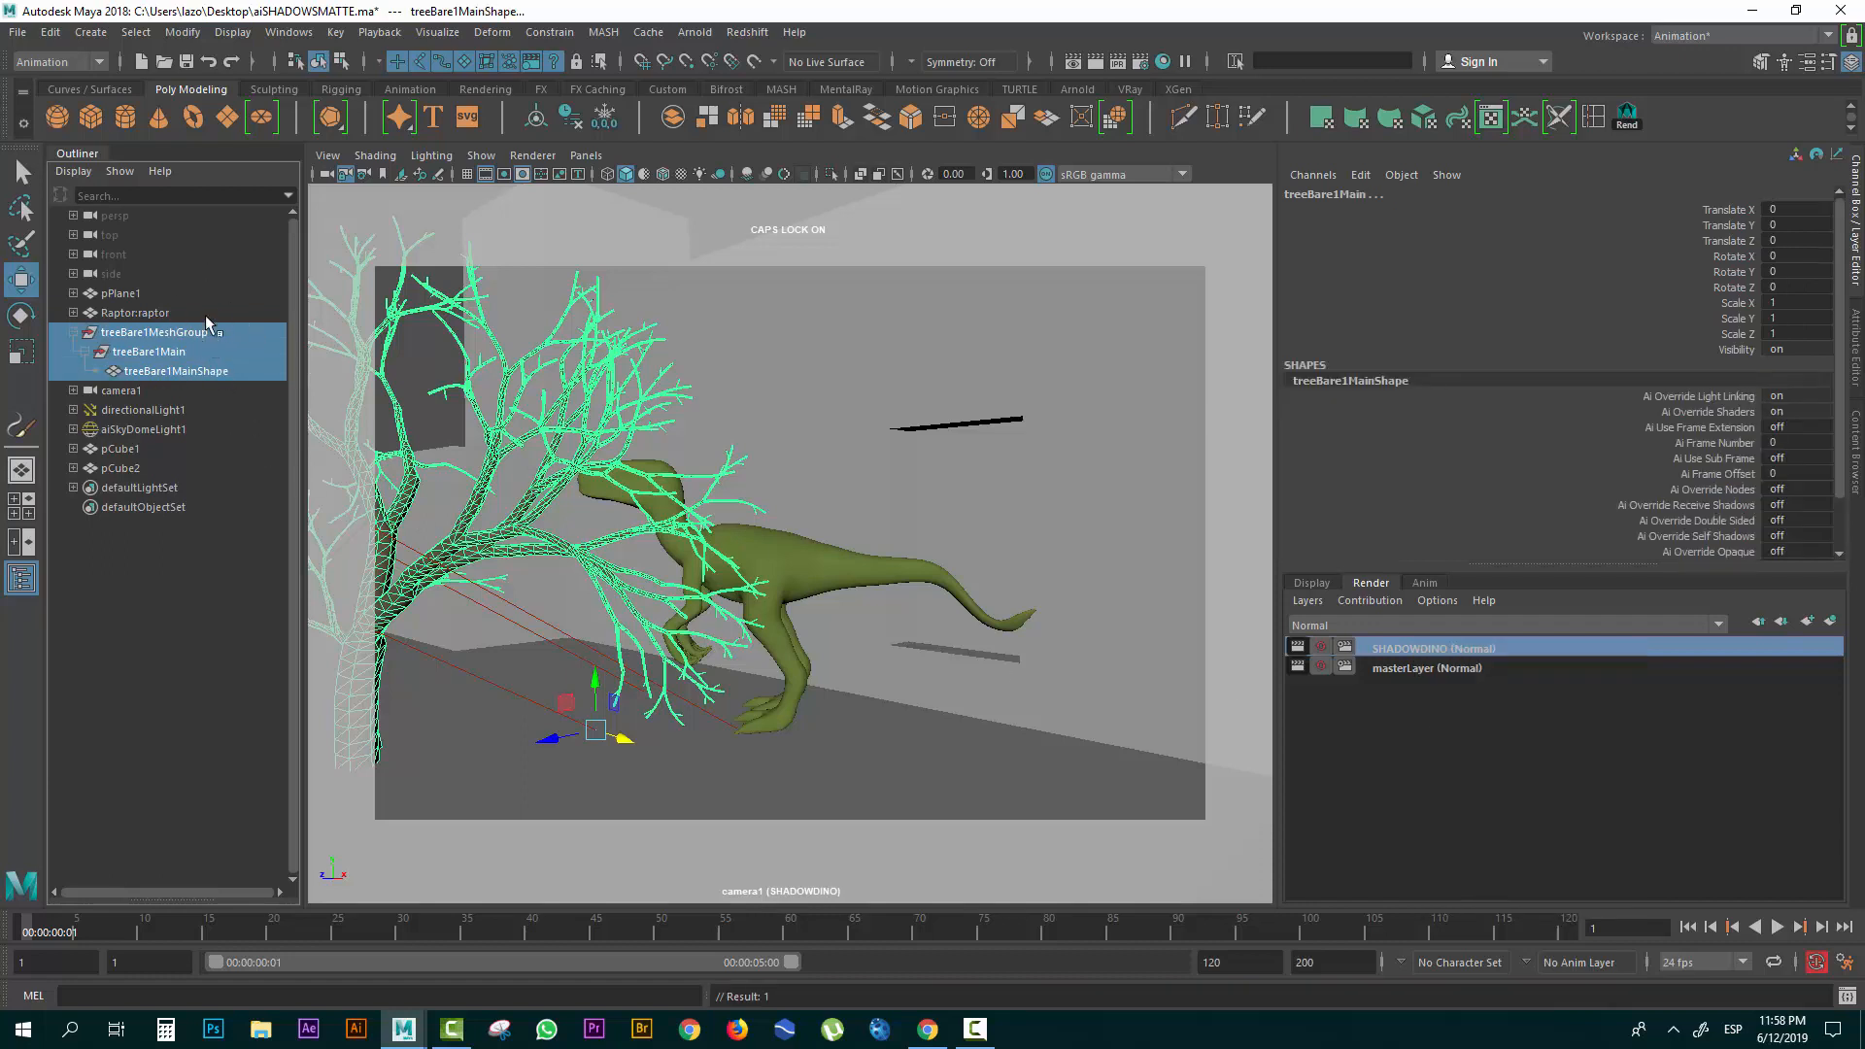
{"action": "right_click", "coordinate": [1408, 649]}
{"action": "left_click", "coordinate": [1440, 711]}
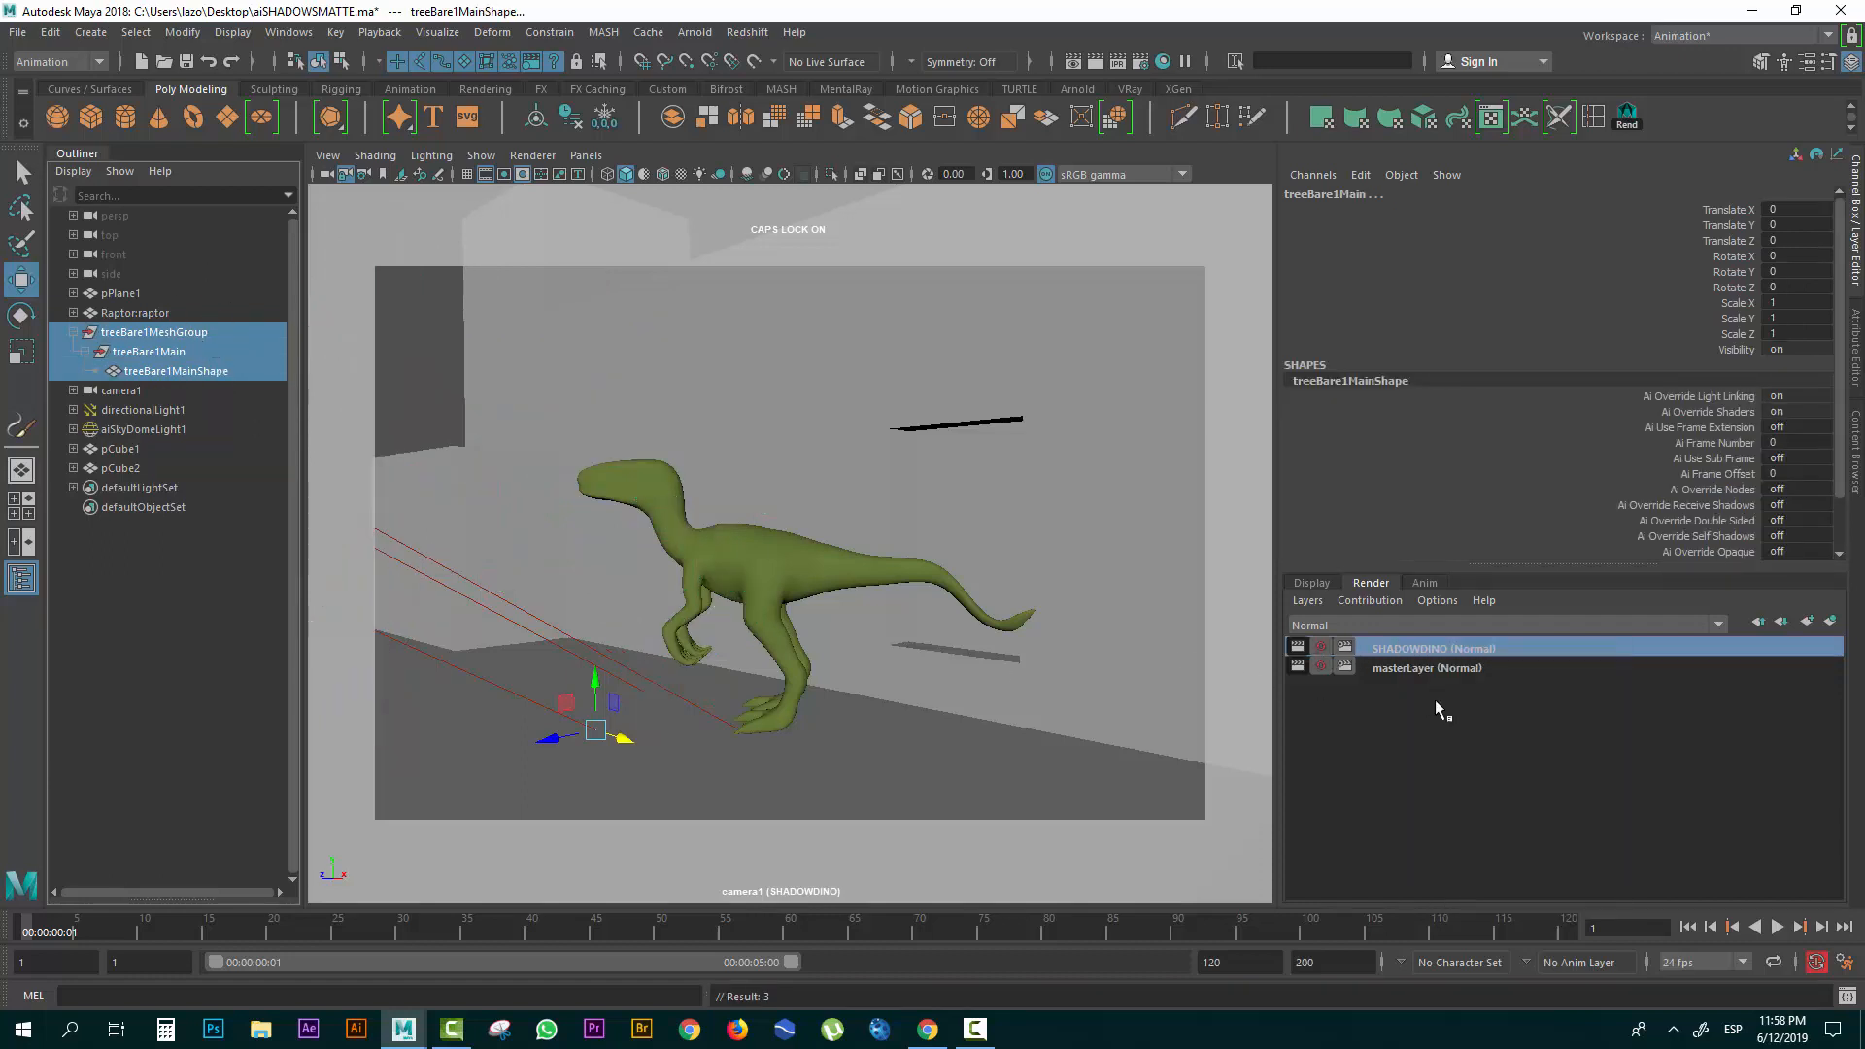
Compare masterLayer with SHADOWDINO in the viewport and preview the SHADOWDINO layer in the Arnold RenderView.
{"action": "mouse_move", "coordinate": [358, 324]}
{"action": "left_mouse_down"}
{"action": "mouse_move", "coordinate": [356, 399]}
{"action": "mouse_move", "coordinate": [471, 362]}
{"action": "left_mouse_up"}
{"action": "left_click", "coordinate": [1389, 668]}
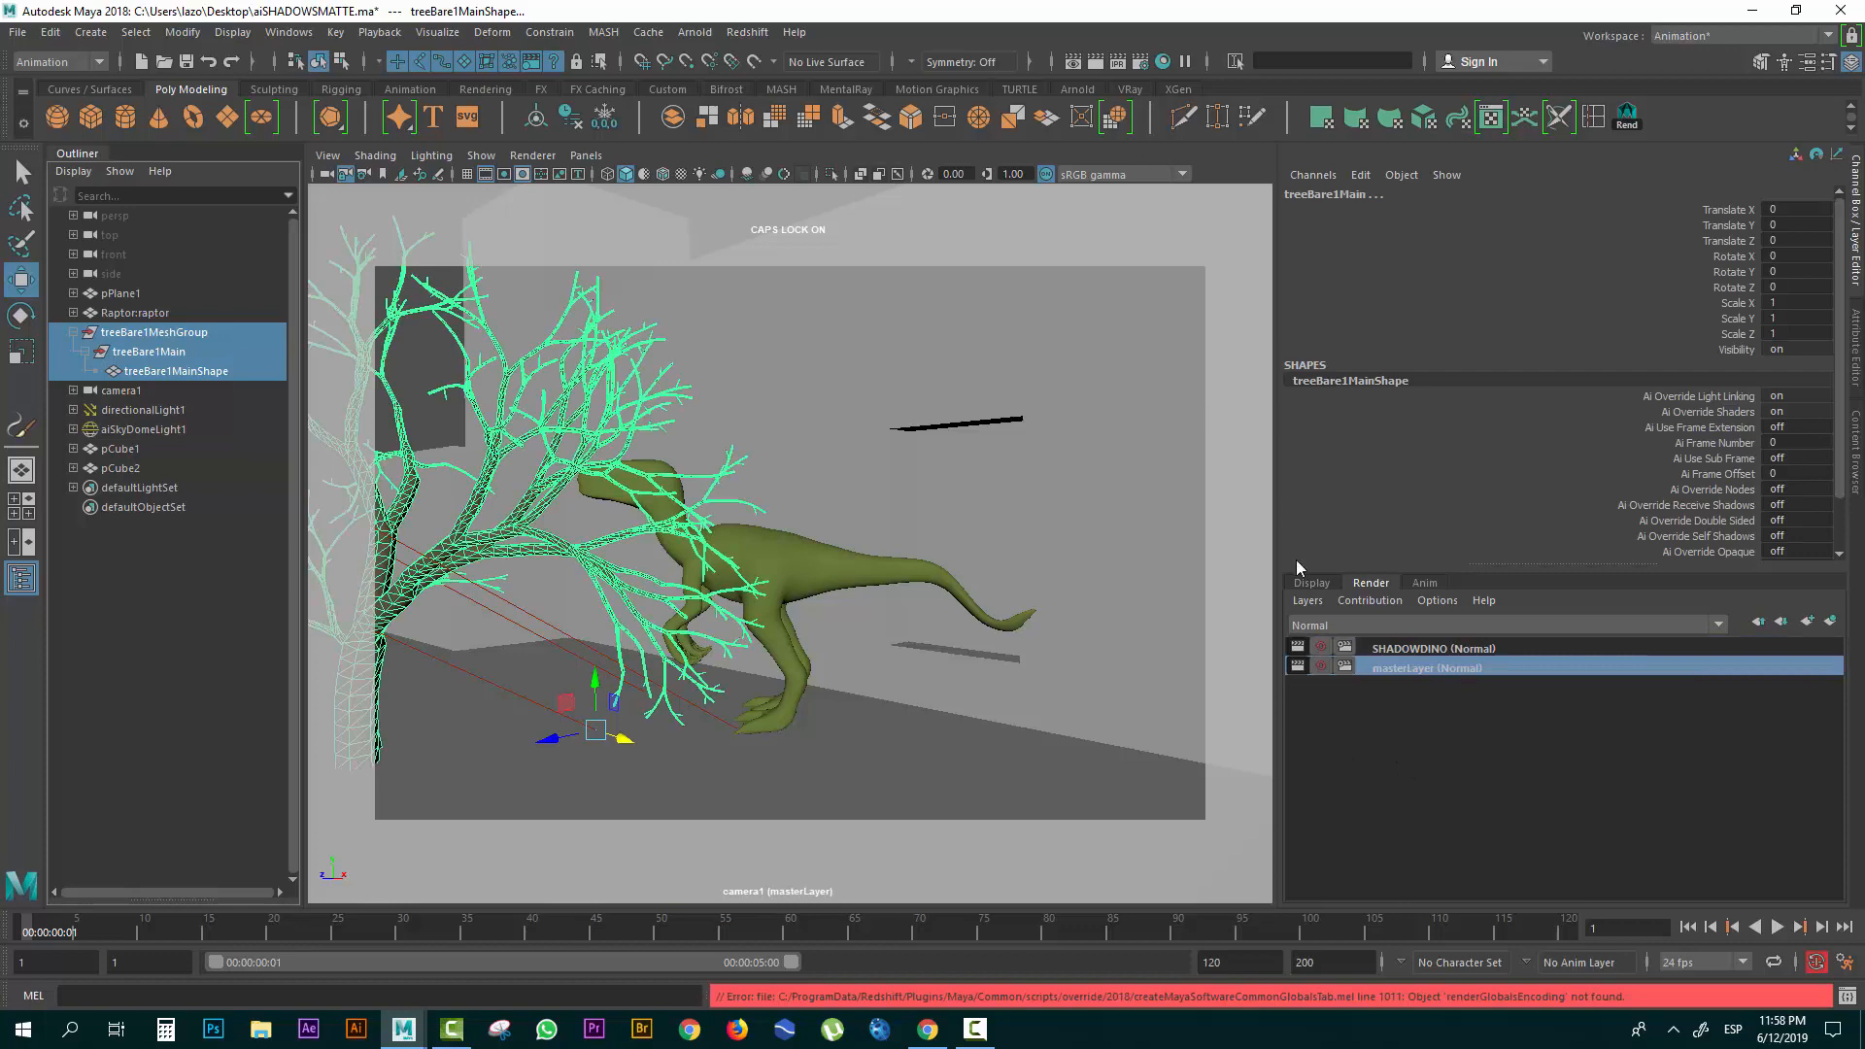
{"action": "left_click", "coordinate": [1408, 648]}
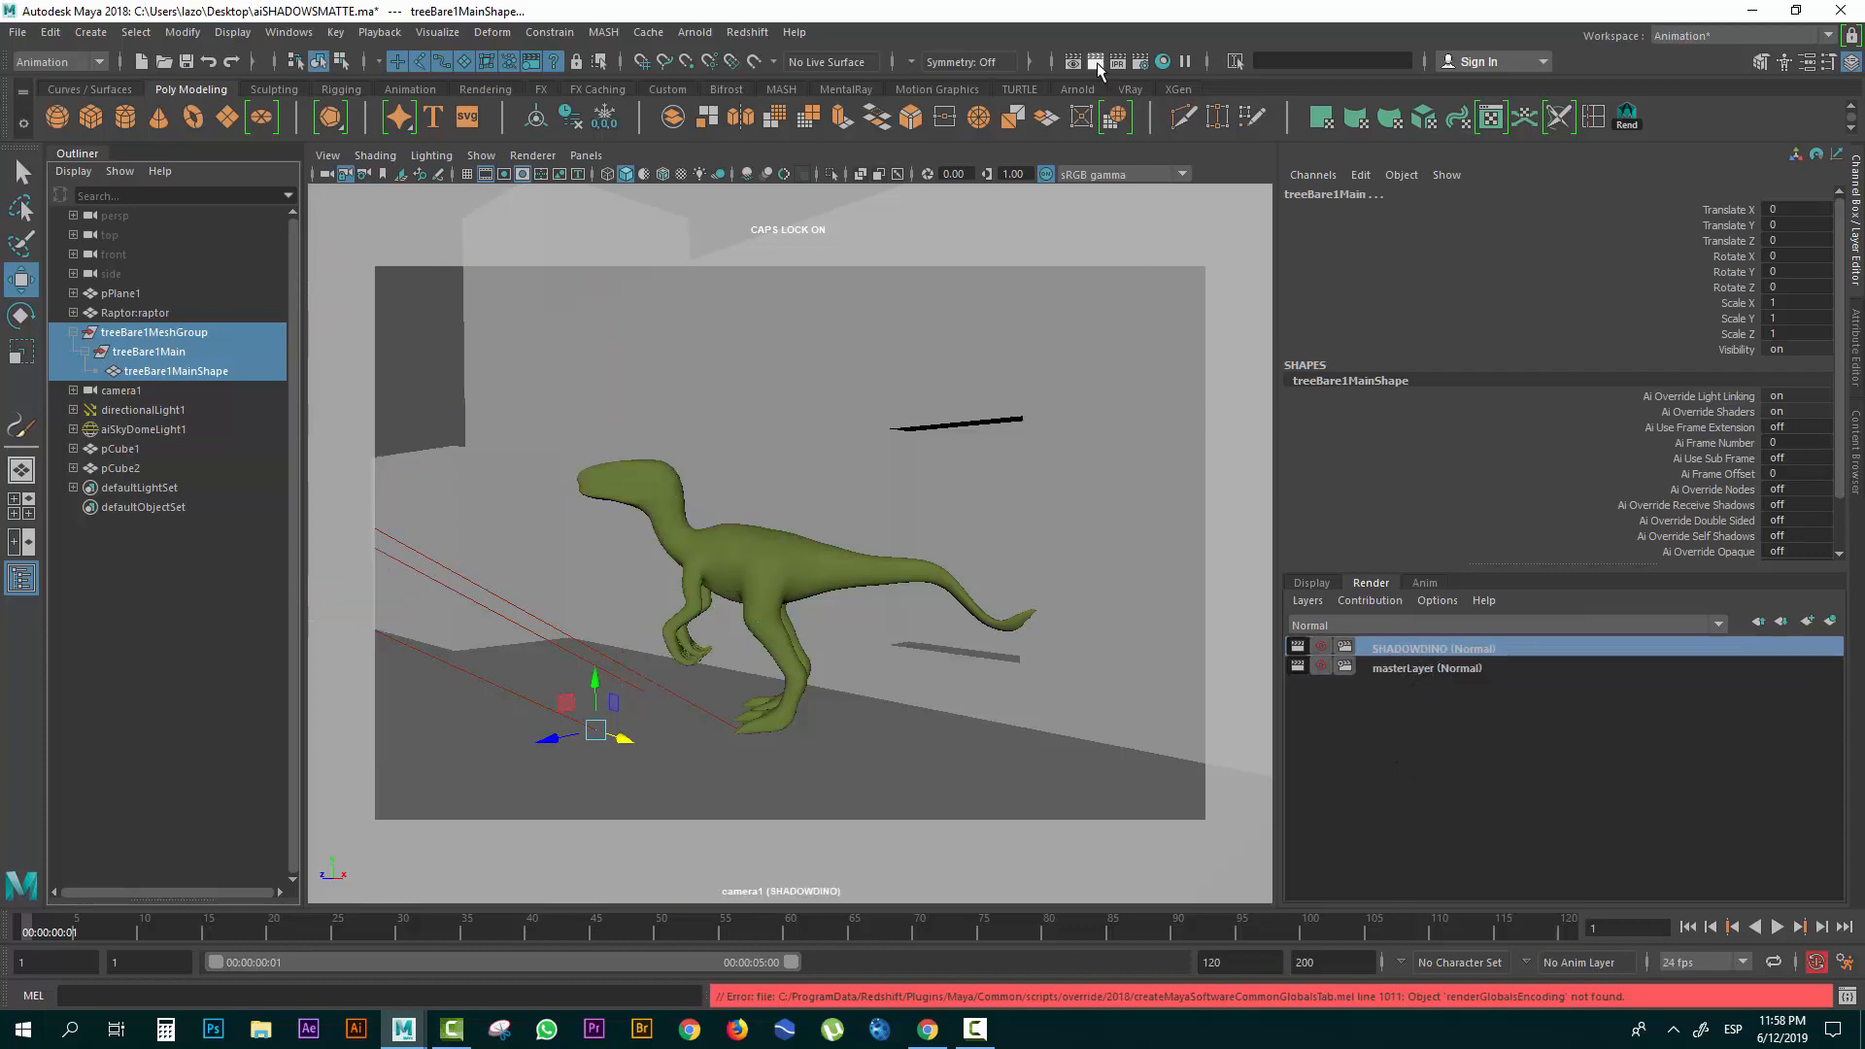
{"action": "left_click", "coordinate": [705, 36]}
{"action": "left_click", "coordinate": [718, 58]}
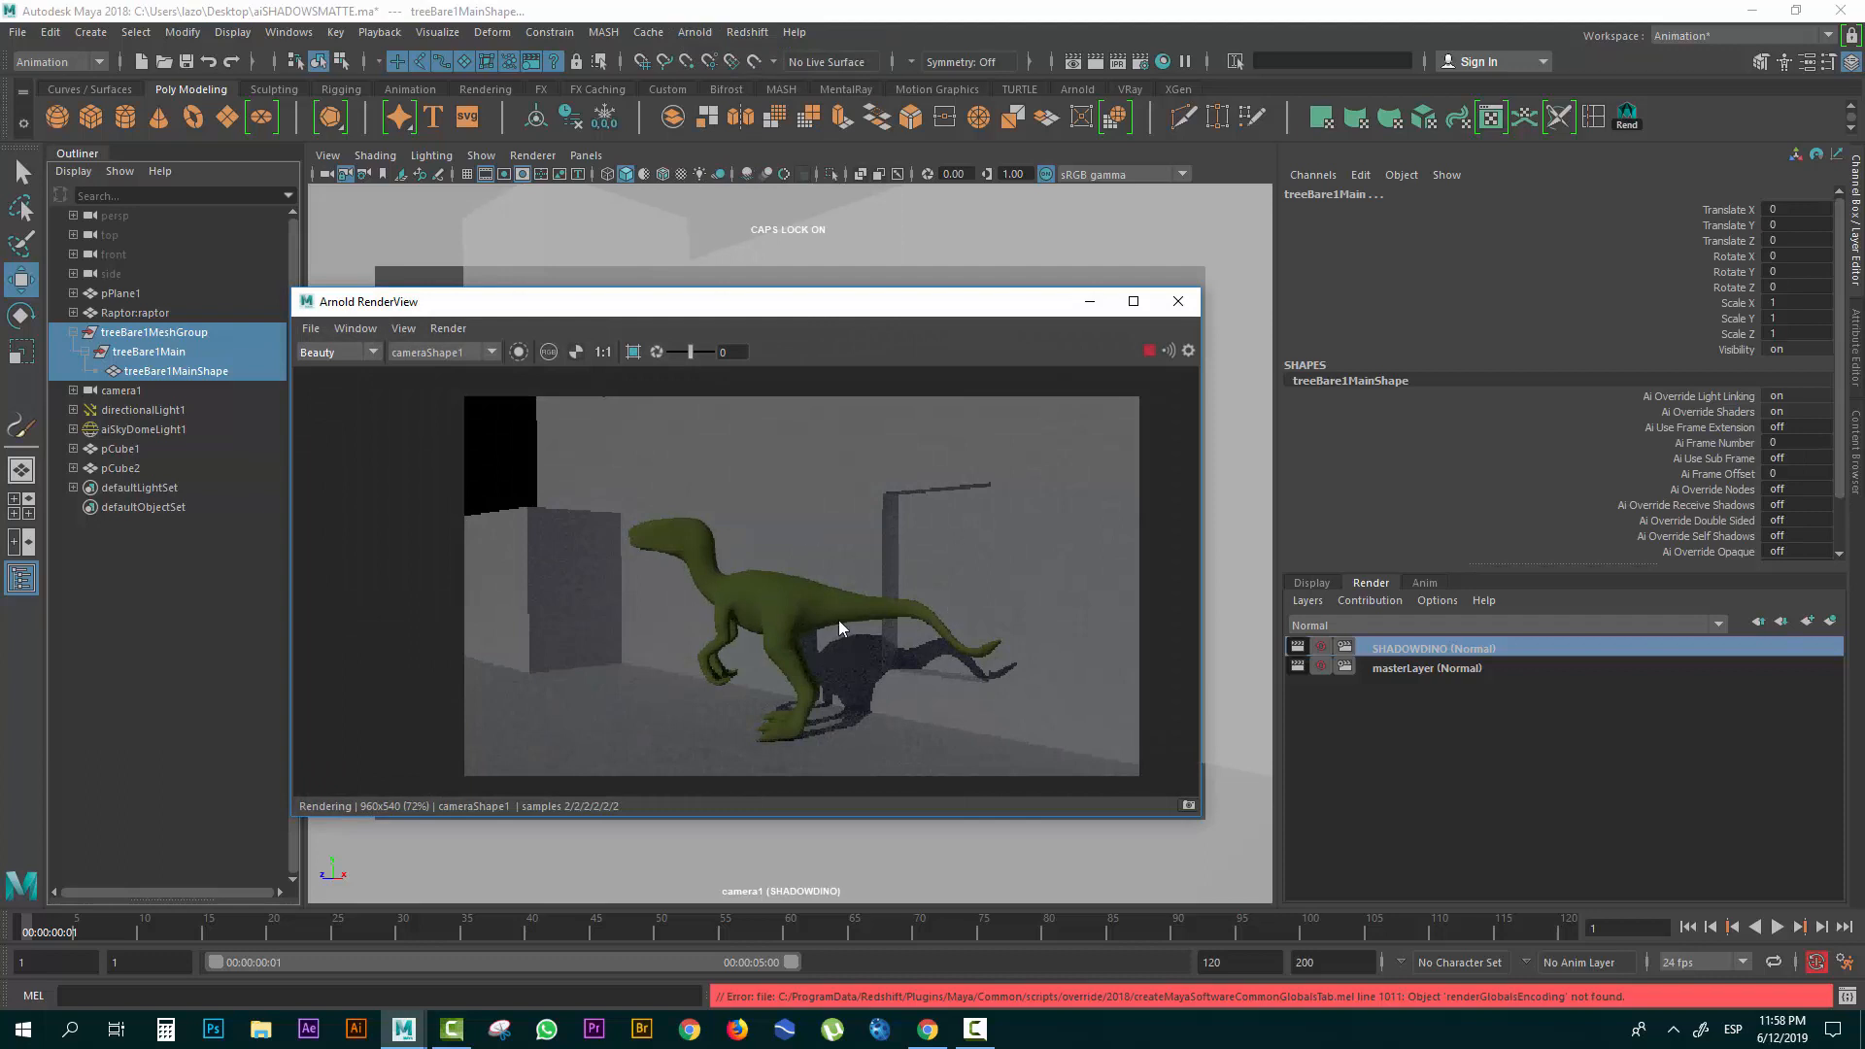
{"action": "left_click", "coordinate": [1178, 303]}
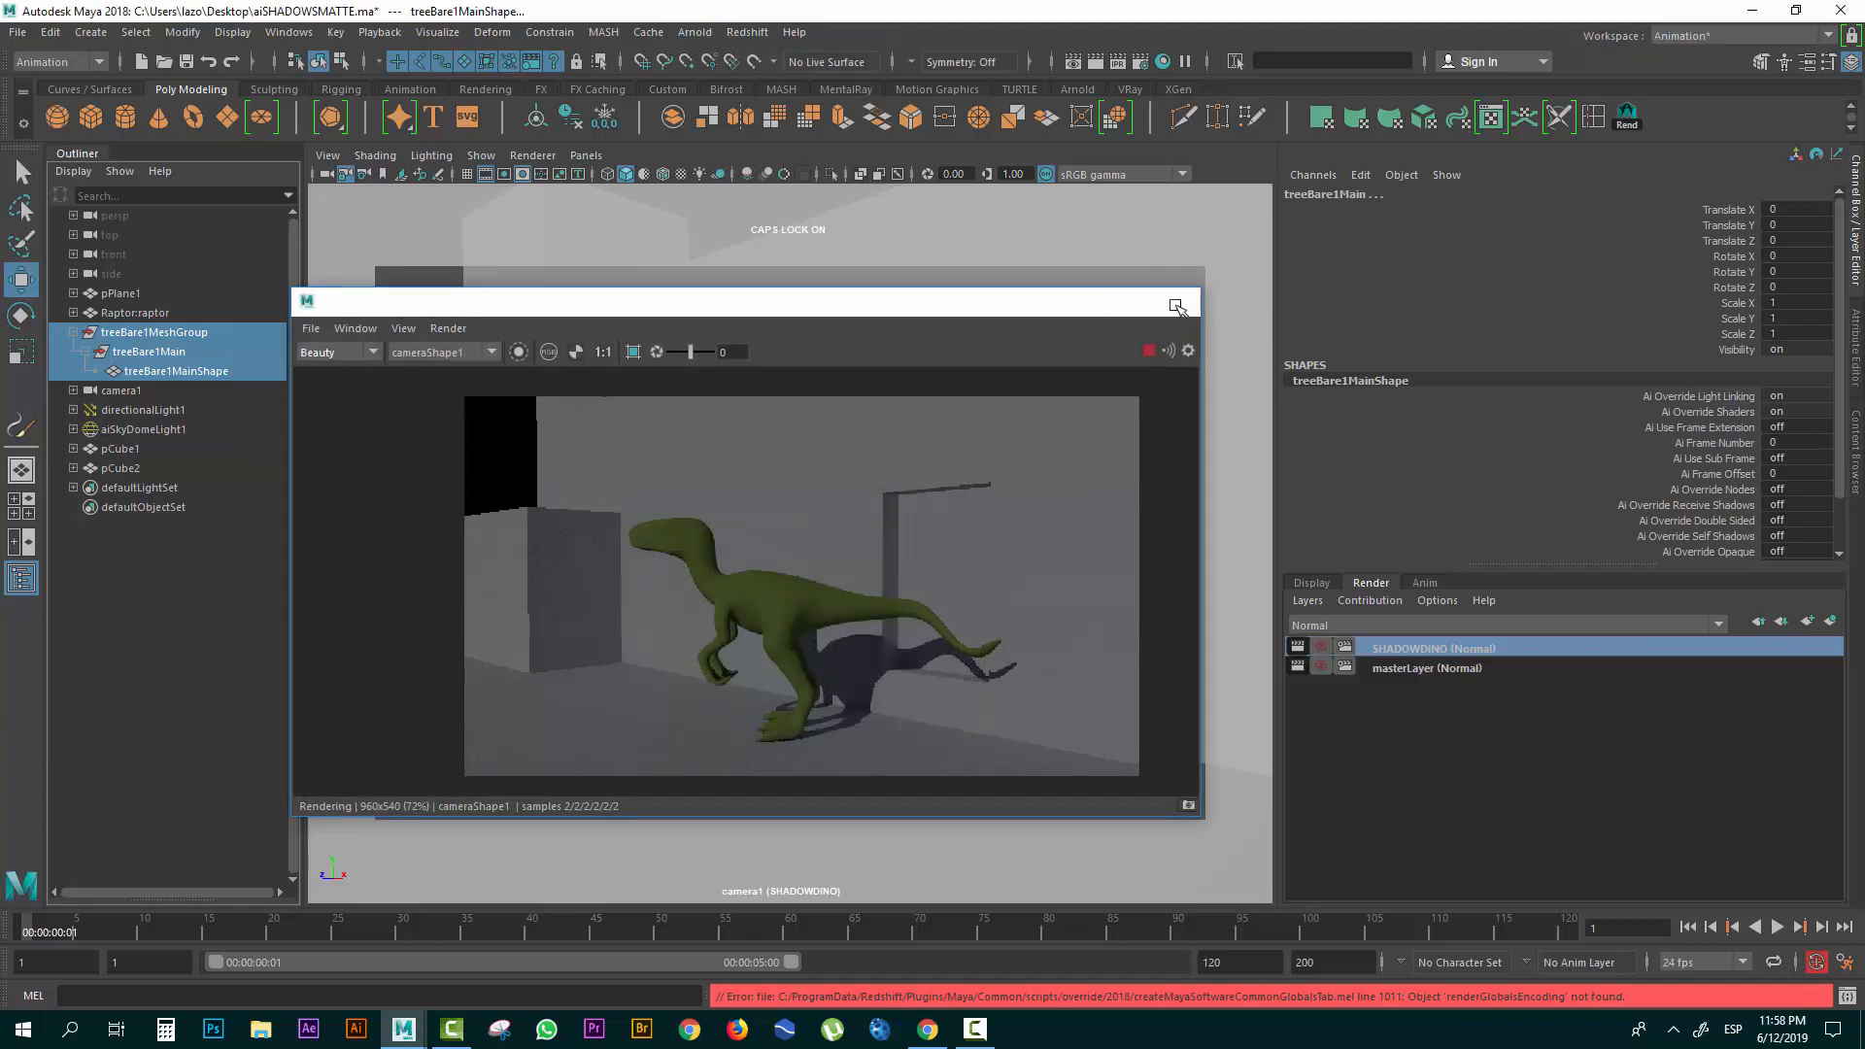
Assign a new aiShadowMatte material to pPlane1, pCube1 and pCube2 in the SHADOWDINO layer.
{"action": "left_click", "coordinate": [1131, 534]}
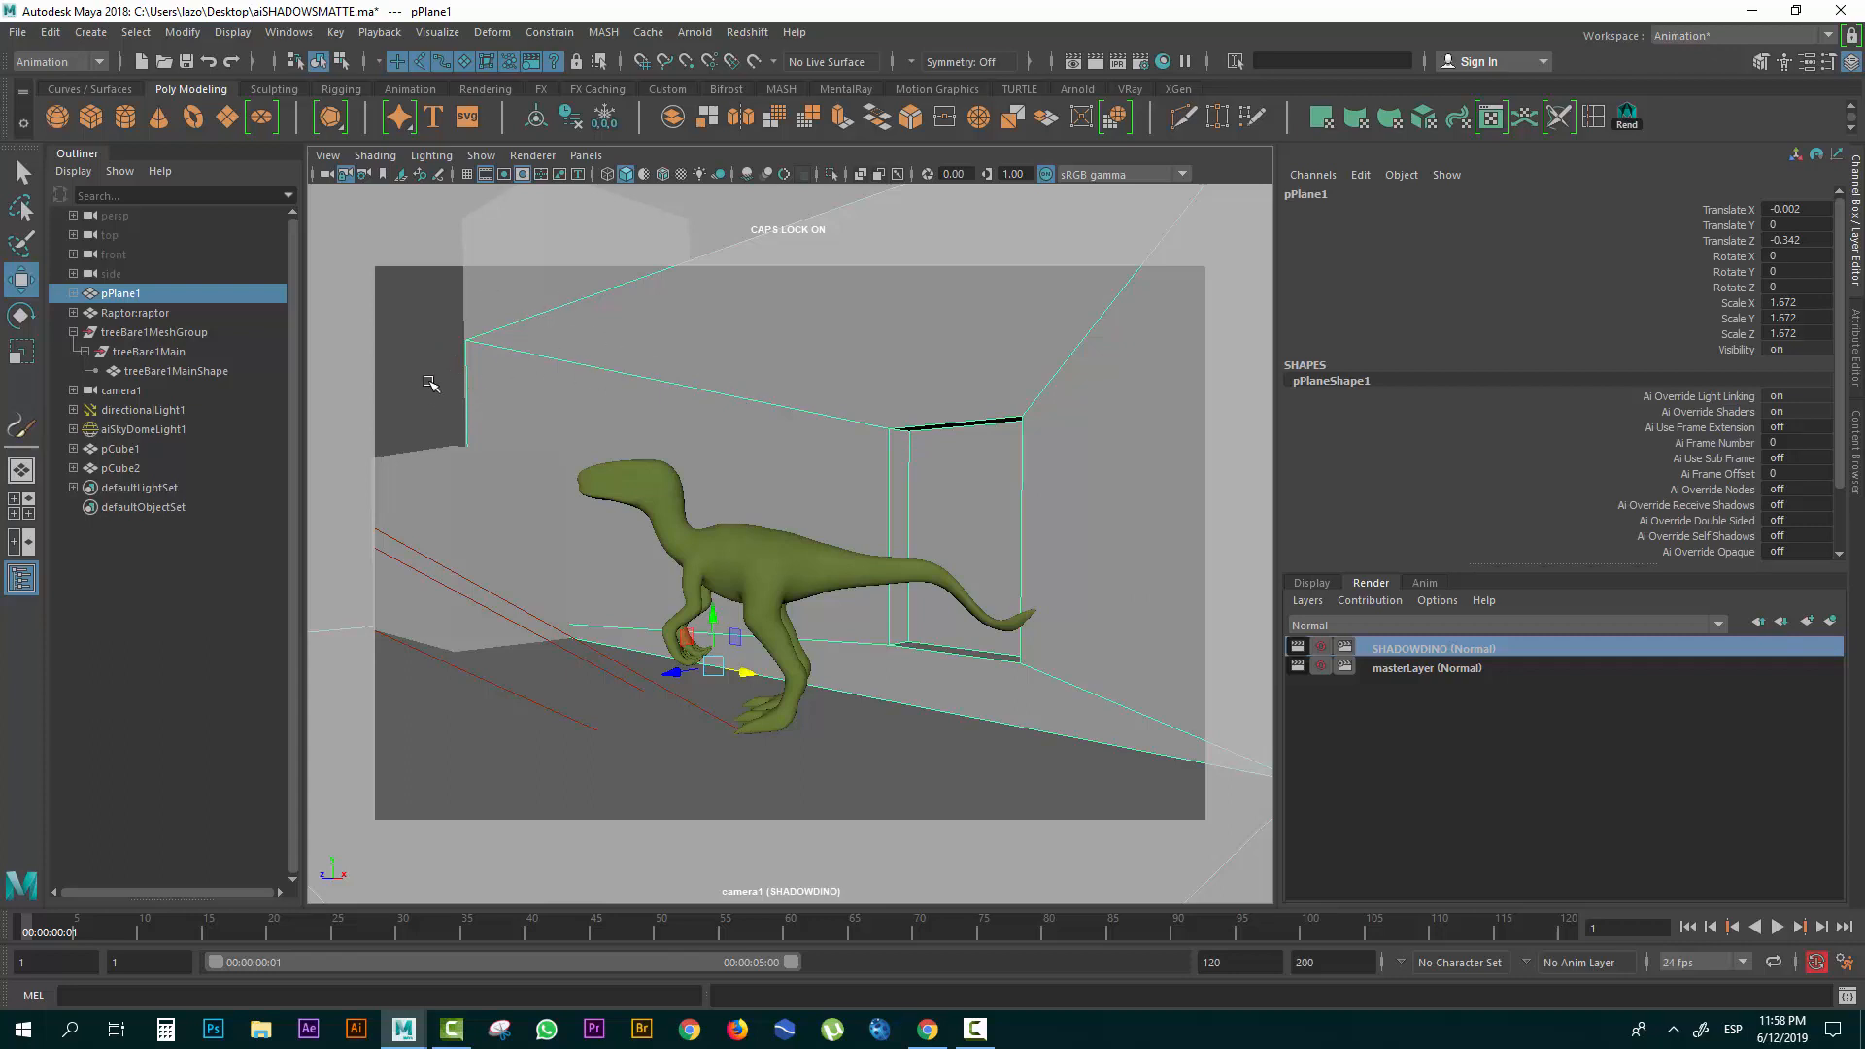
{"action": "left_click_drag", "start_coordinate": [400, 303], "coordinate": [551, 515], "text": "shift"}
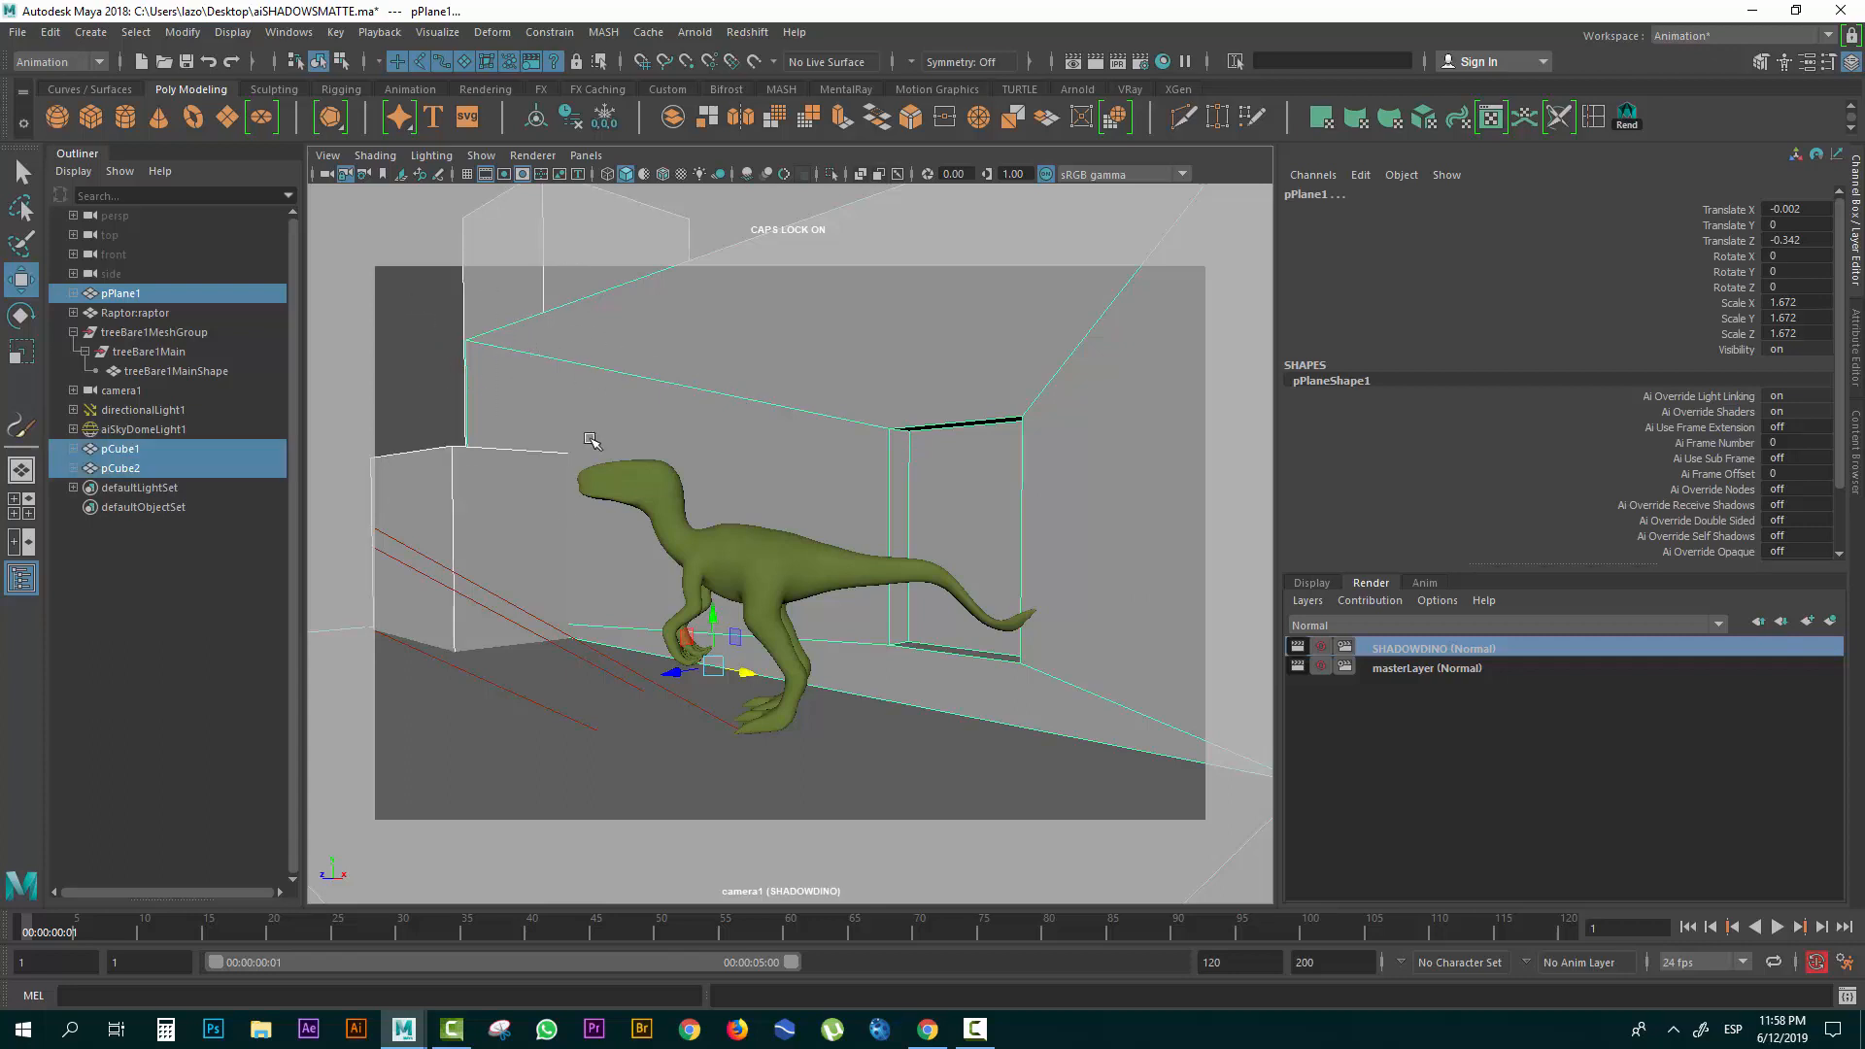
{"action": "left_click", "coordinate": [668, 775], "text": "shift"}
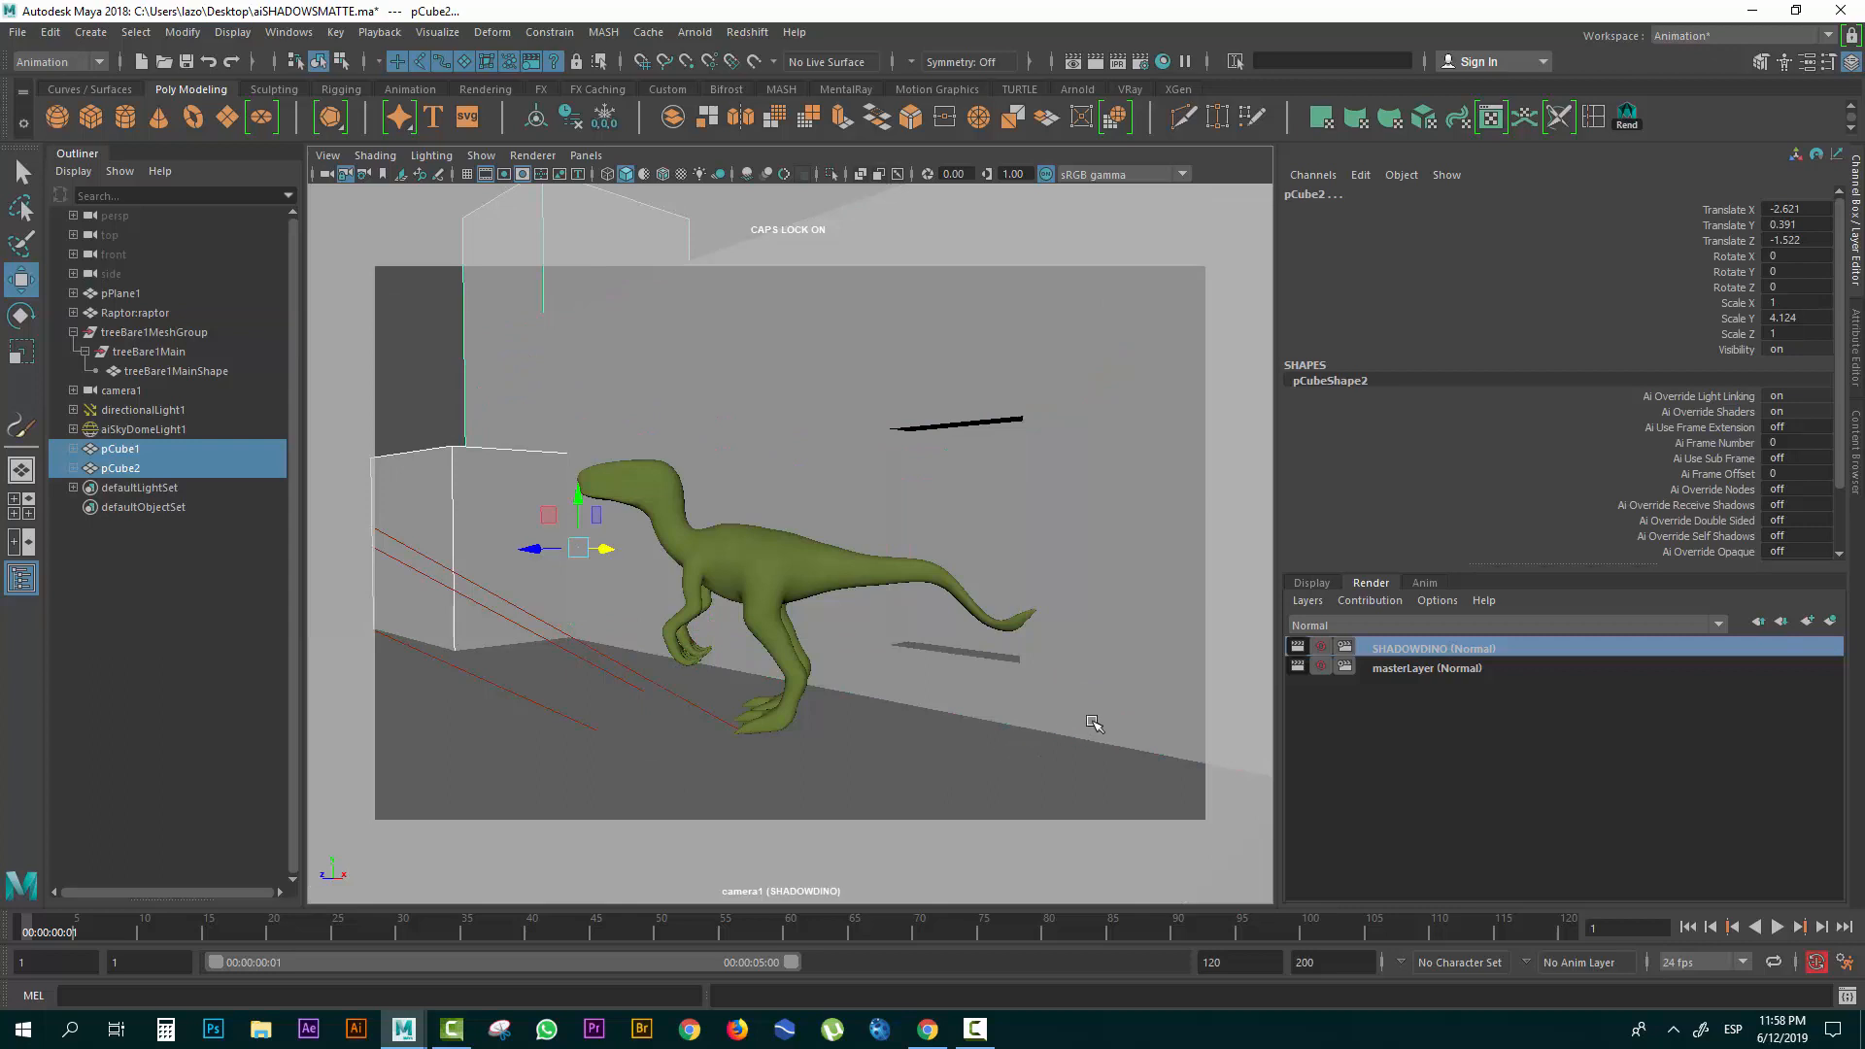
{"action": "left_click", "coordinate": [1135, 622], "text": "shift"}
{"action": "left_click", "coordinate": [1031, 763], "text": "shift"}
{"action": "left_click", "coordinate": [1117, 698], "text": "shift"}
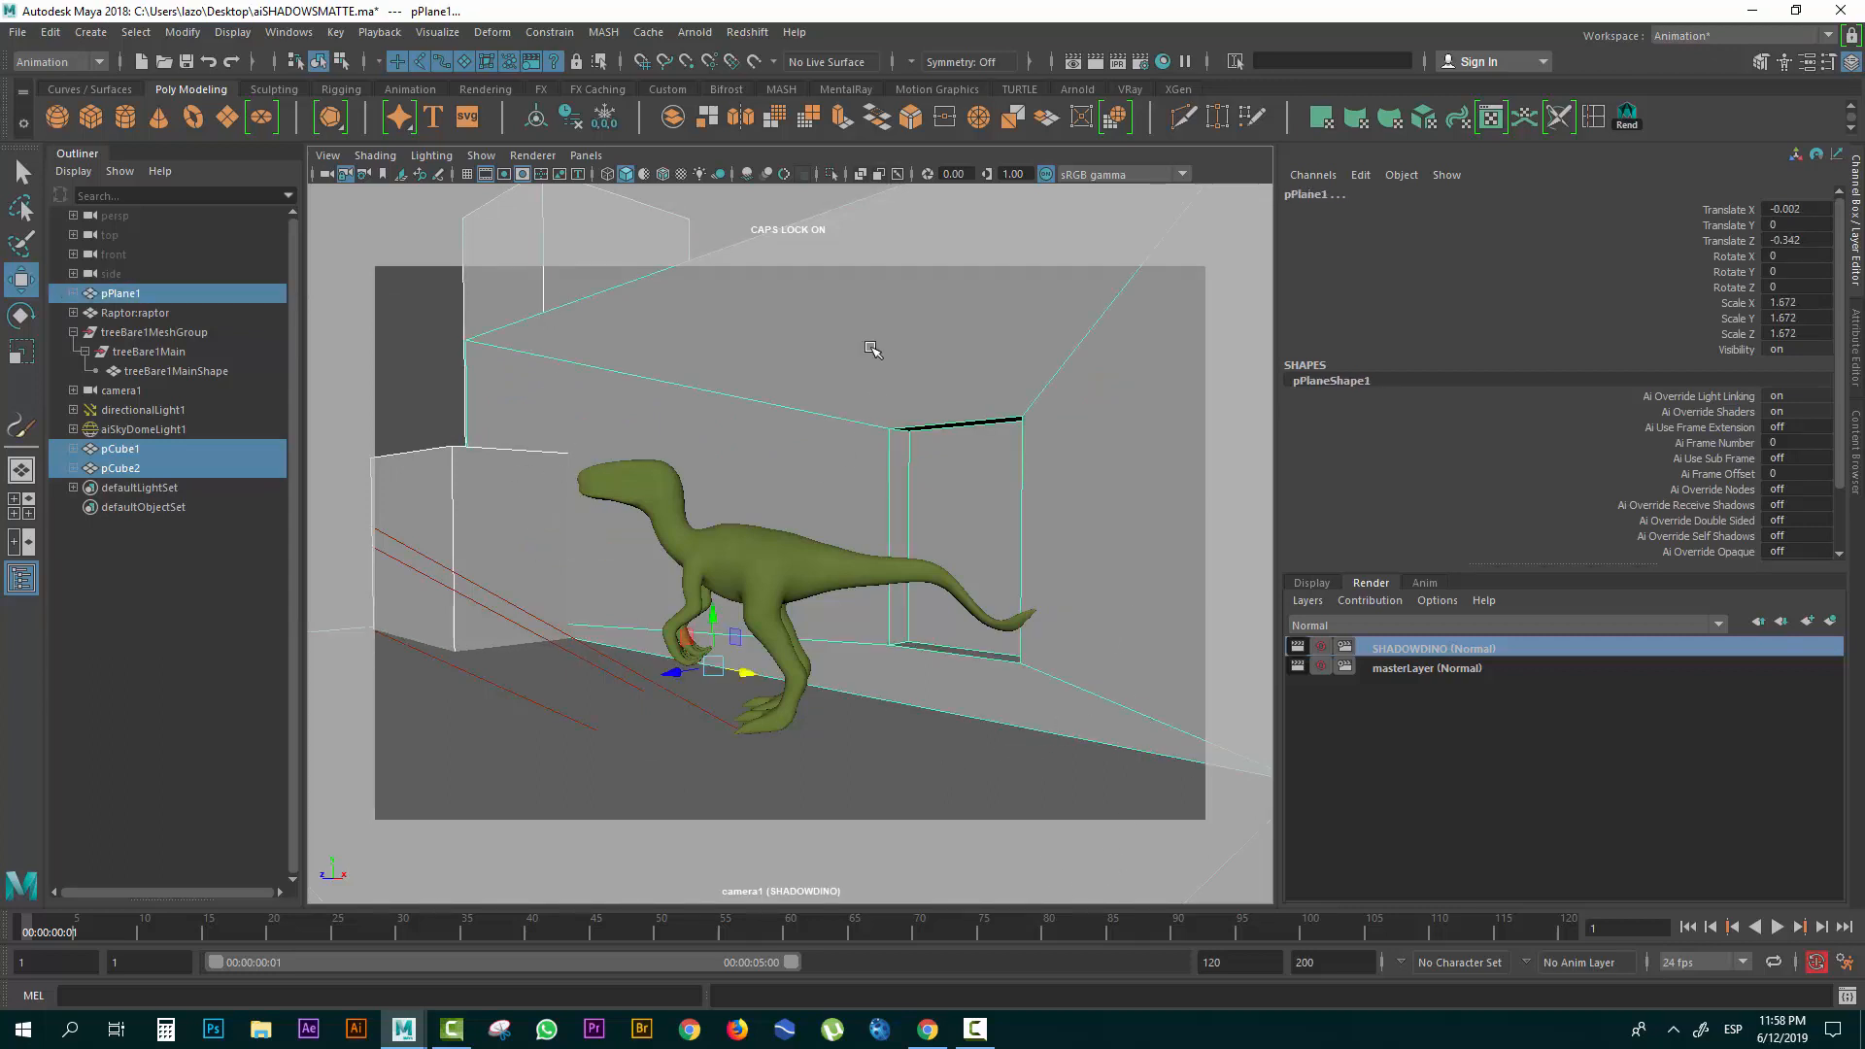
{"action": "right_click_drag", "start_coordinate": [871, 350], "coordinate": [858, 824]}
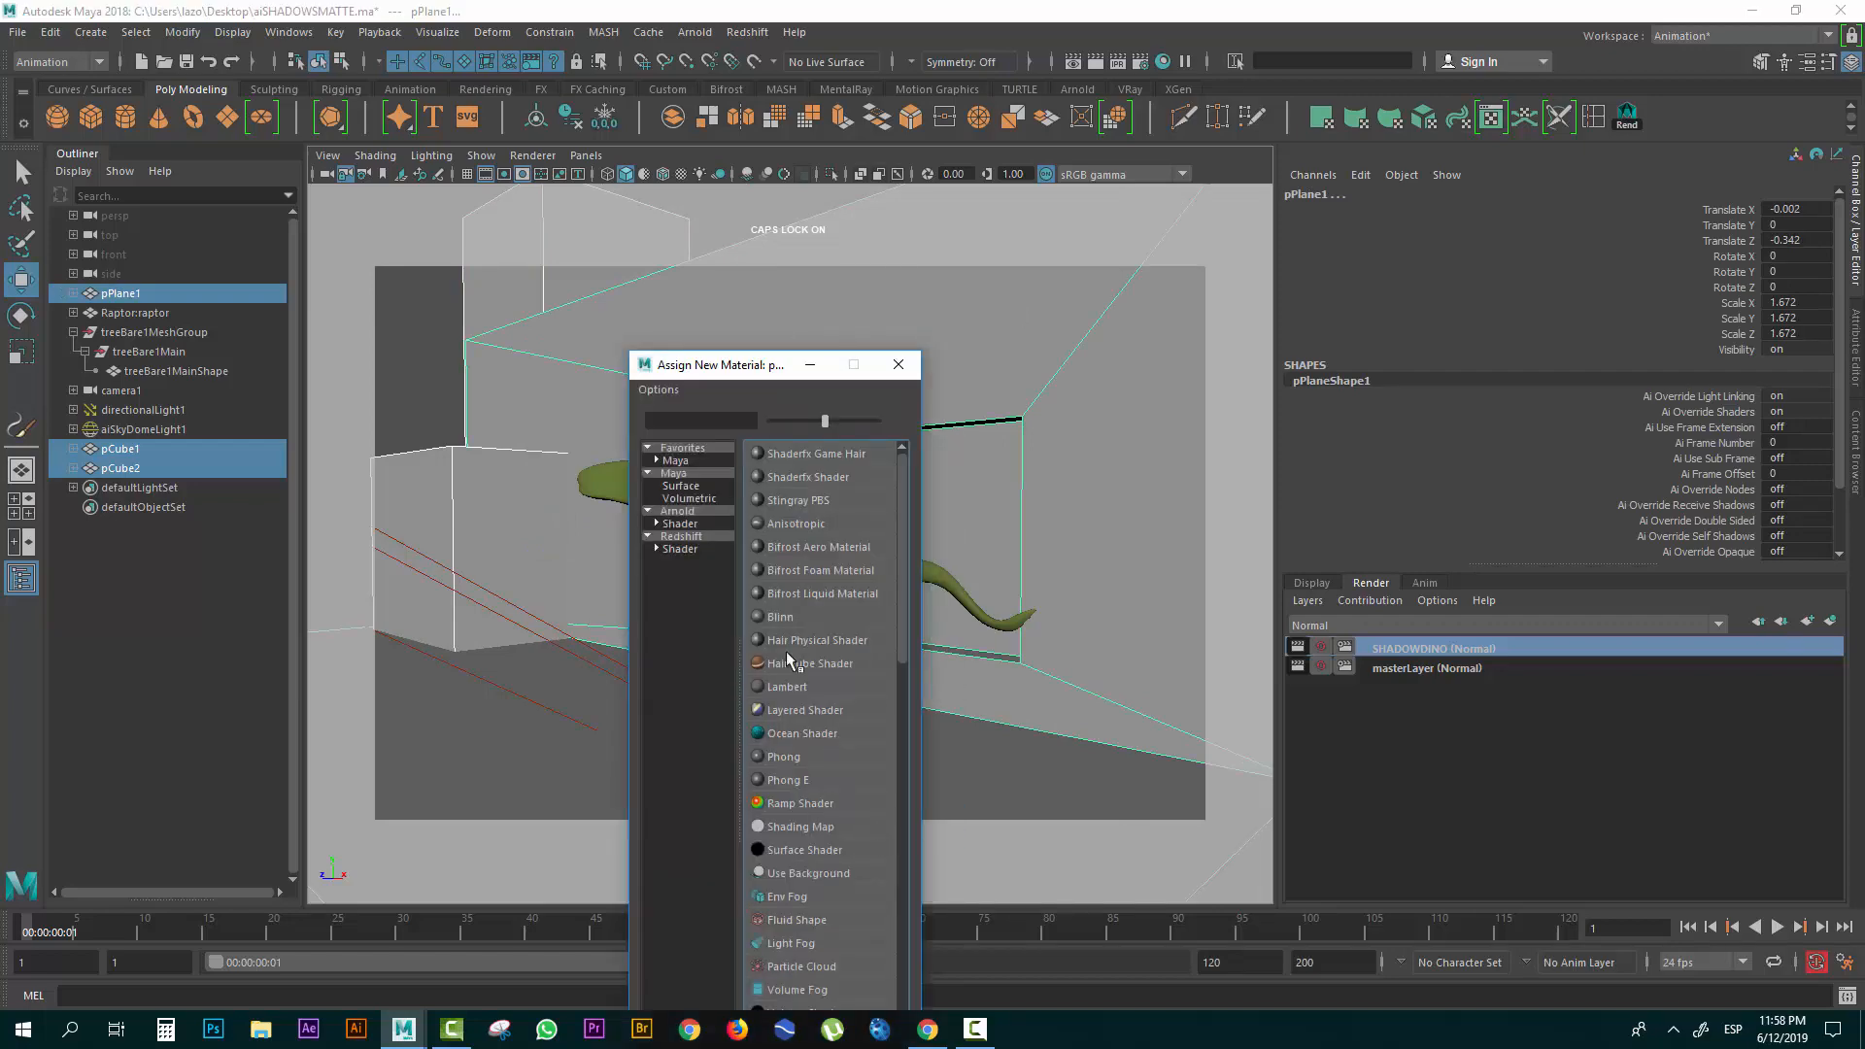
{"action": "left_click", "coordinate": [680, 523]}
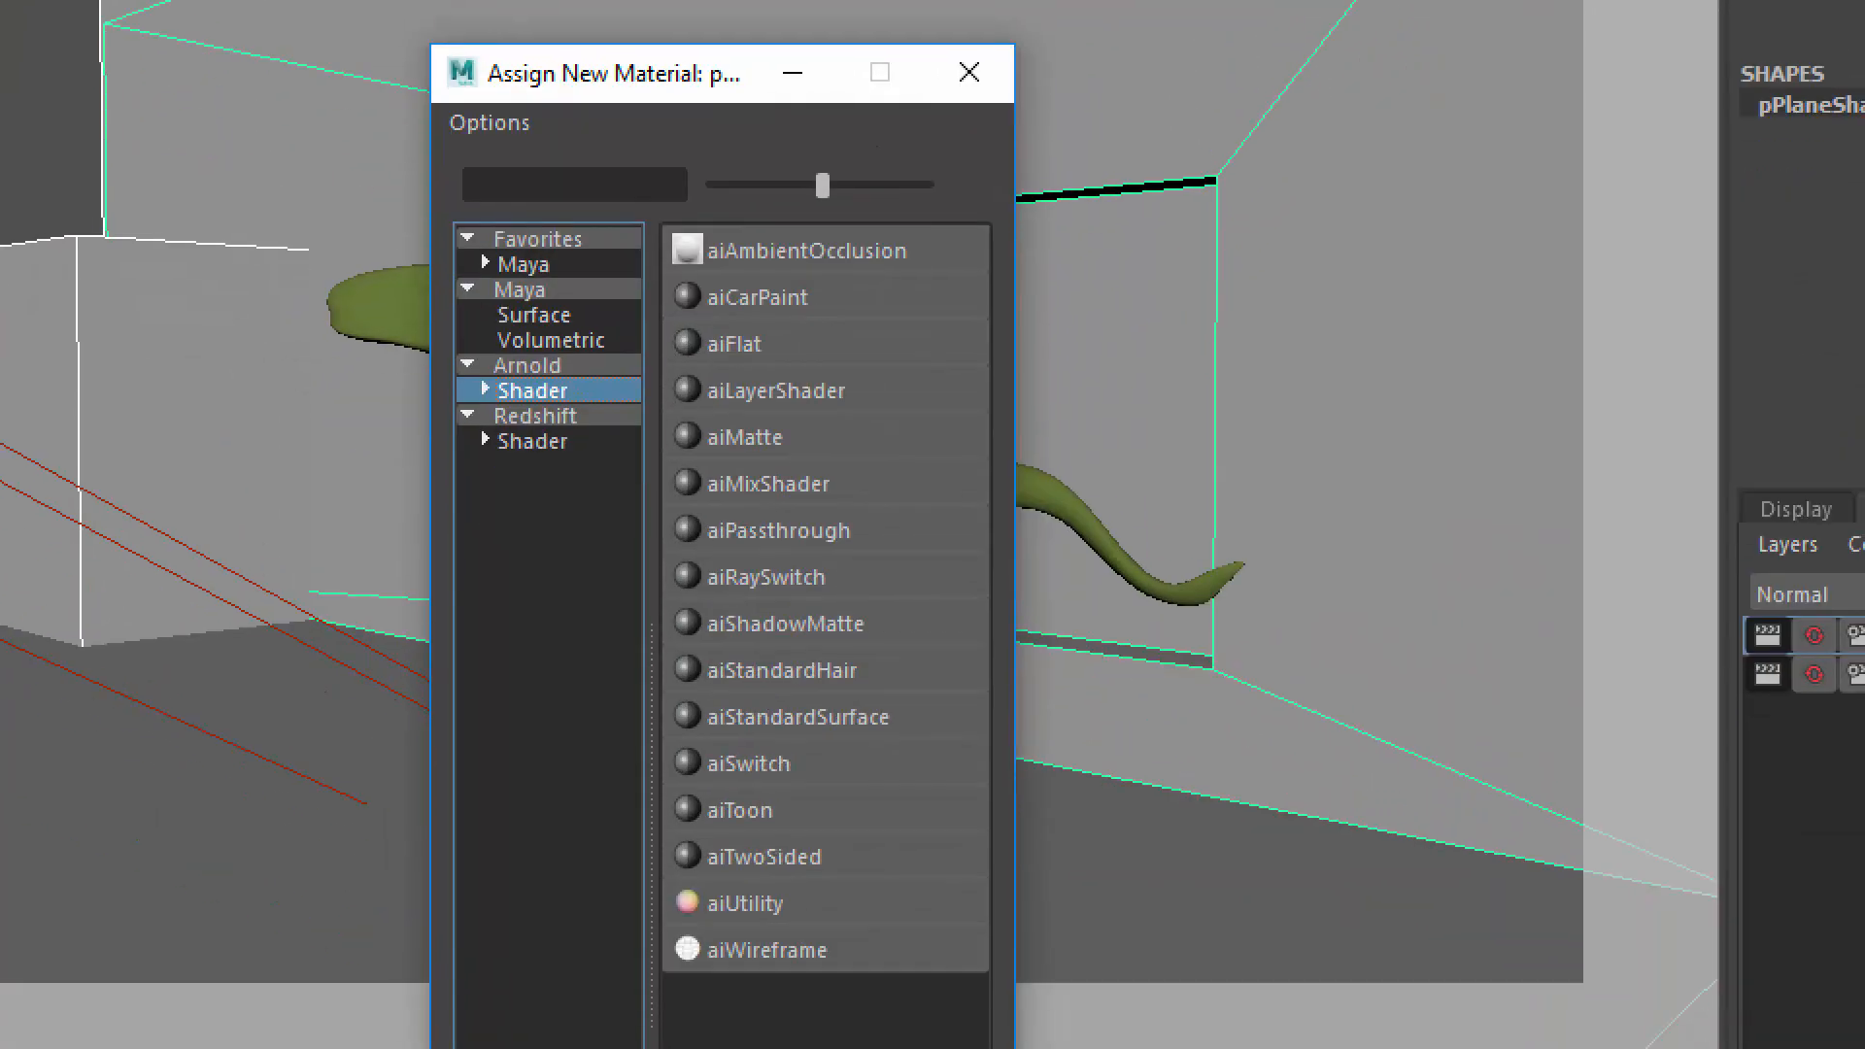
{"action": "left_click", "coordinate": [842, 676]}
{"action": "mouse_move", "coordinate": [596, 627]}
{"action": "left_mouse_down"}
{"action": "mouse_move", "coordinate": [685, 644]}
{"action": "mouse_move", "coordinate": [590, 633]}
{"action": "left_mouse_up"}
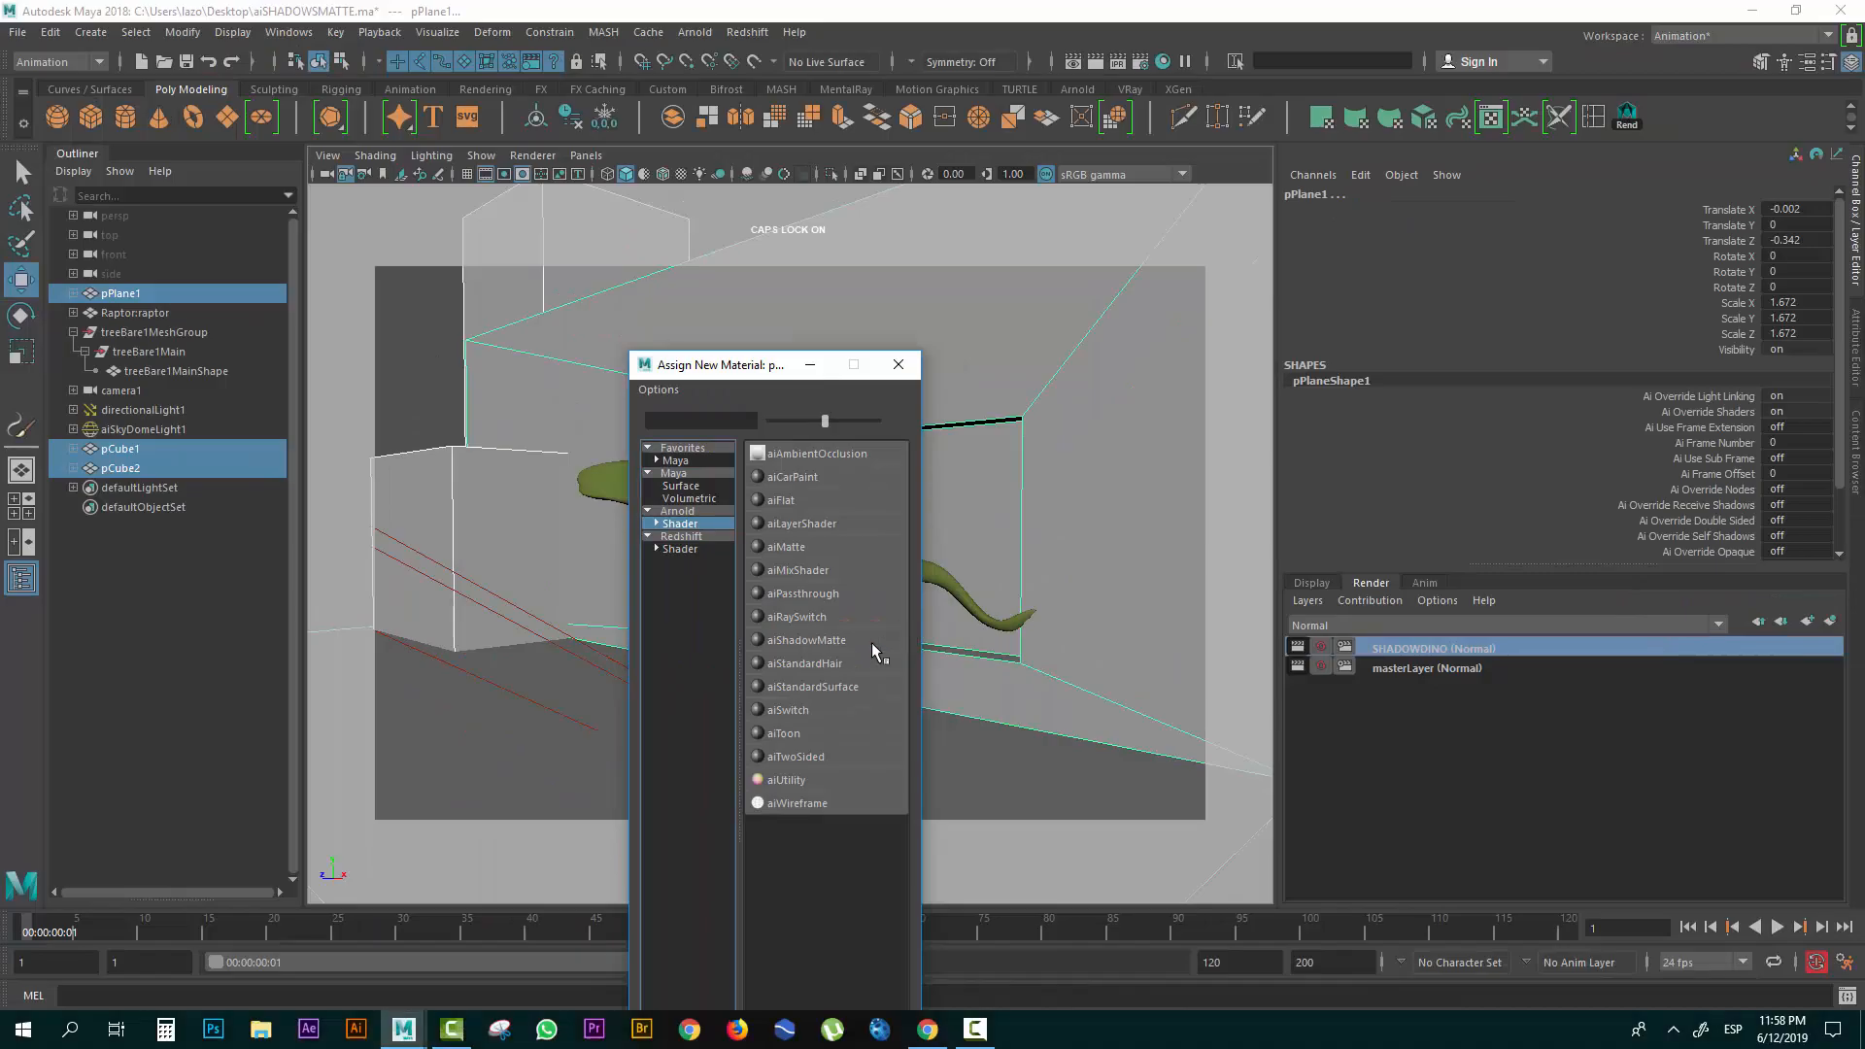
{"action": "left_click", "coordinate": [879, 624]}
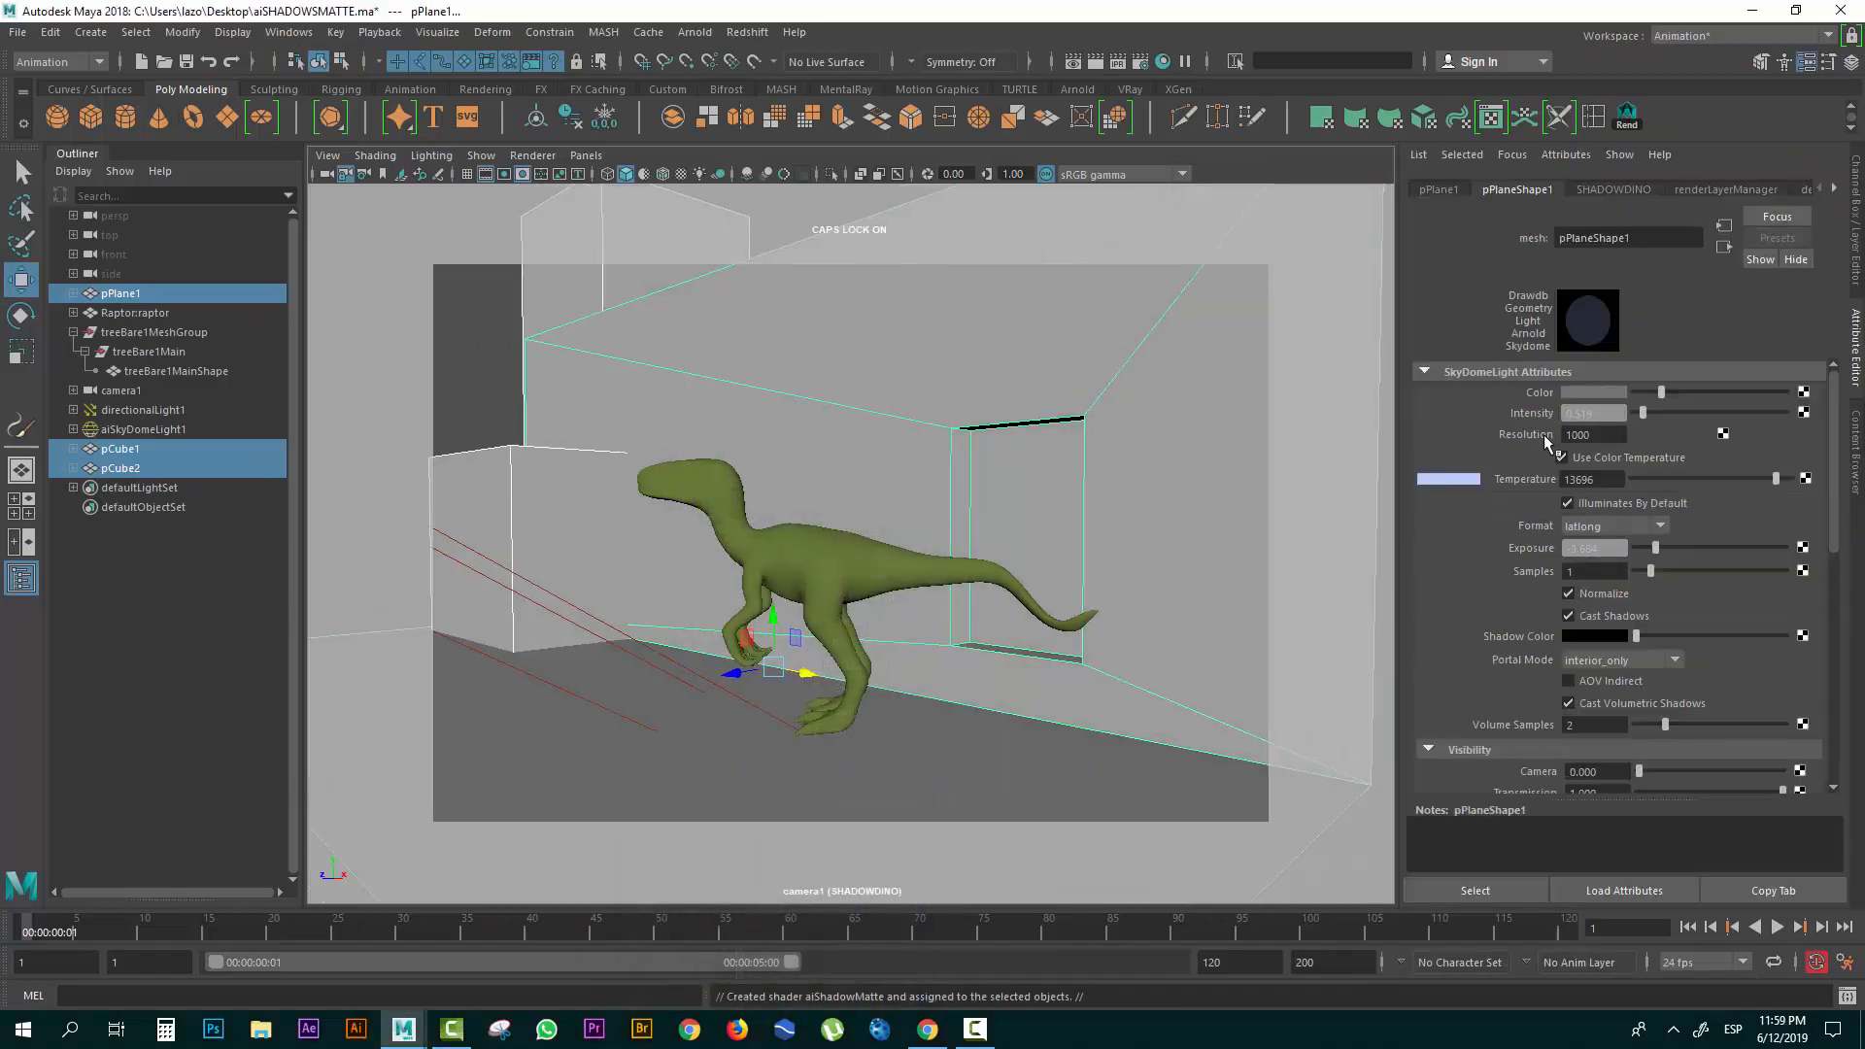
Render the SHADOWDINO layer in the Arnold RenderView and examine the raptor and its shadow in the alpha channel.
{"action": "left_click", "coordinate": [513, 348]}
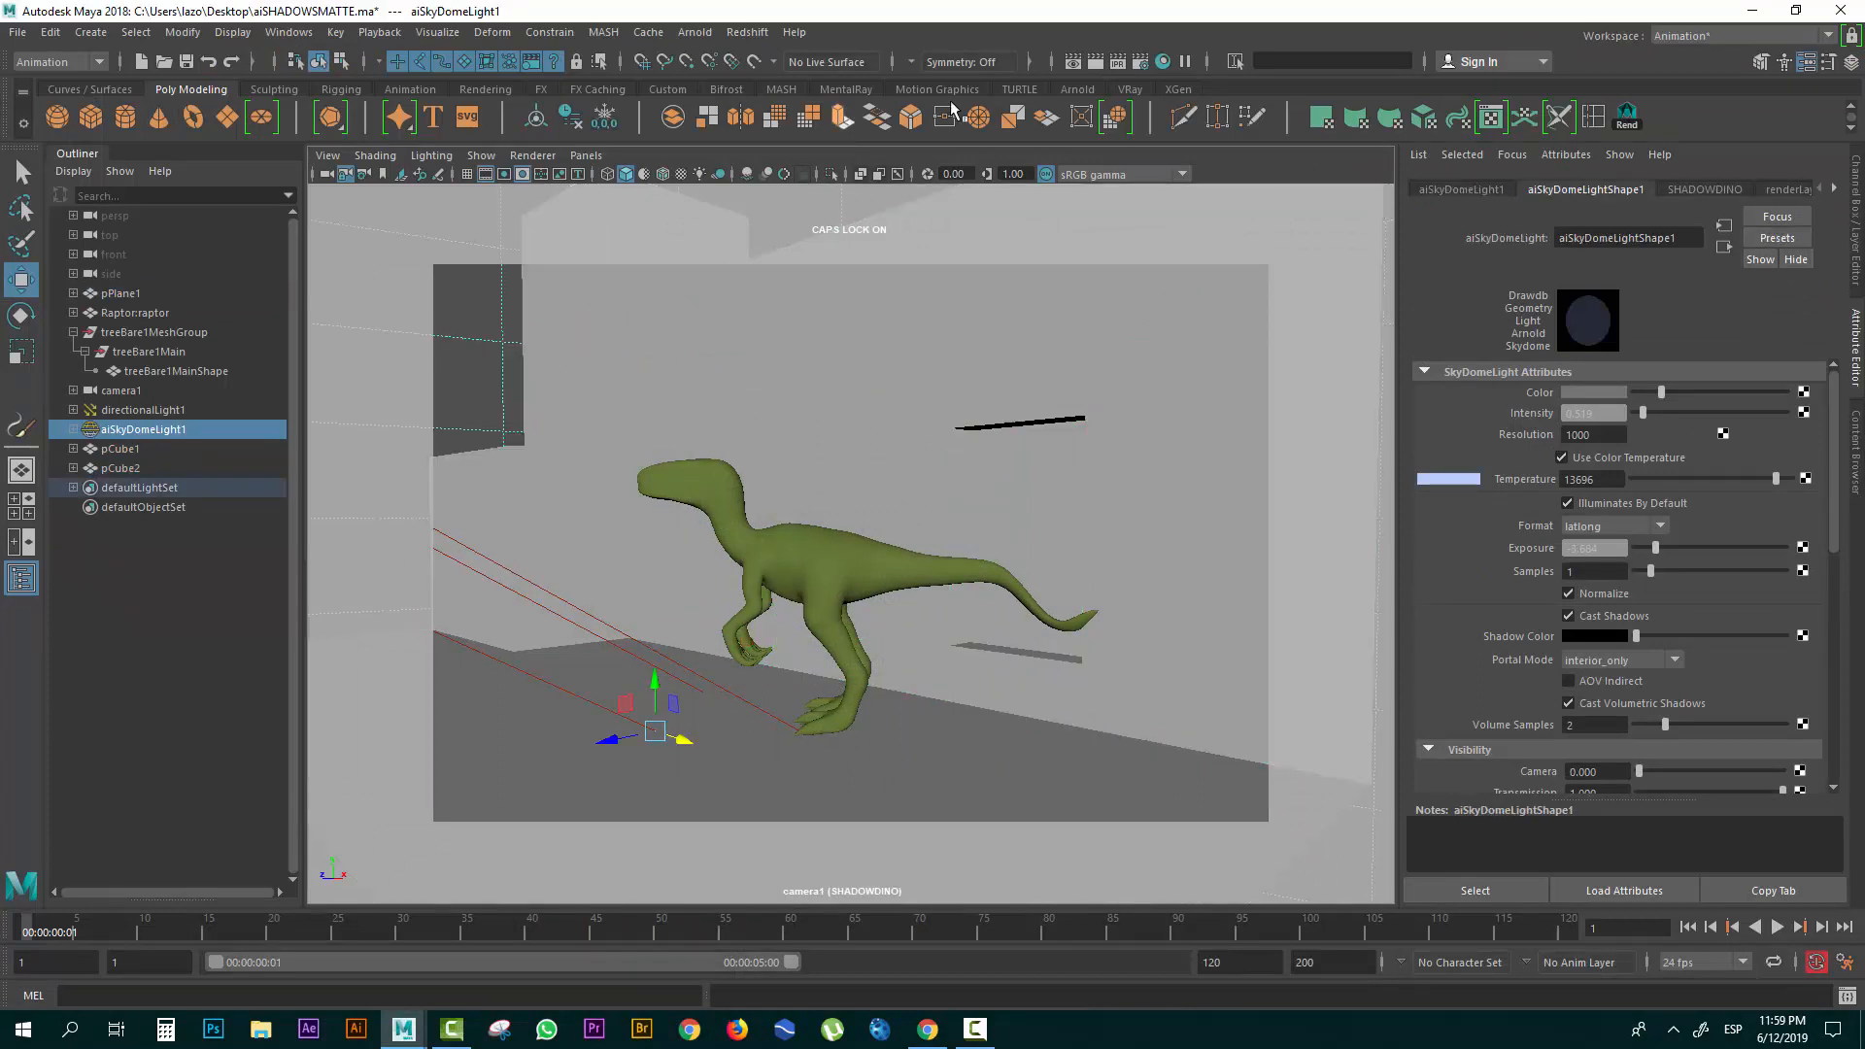
{"action": "left_click", "coordinate": [694, 32]}
{"action": "left_click", "coordinate": [738, 70]}
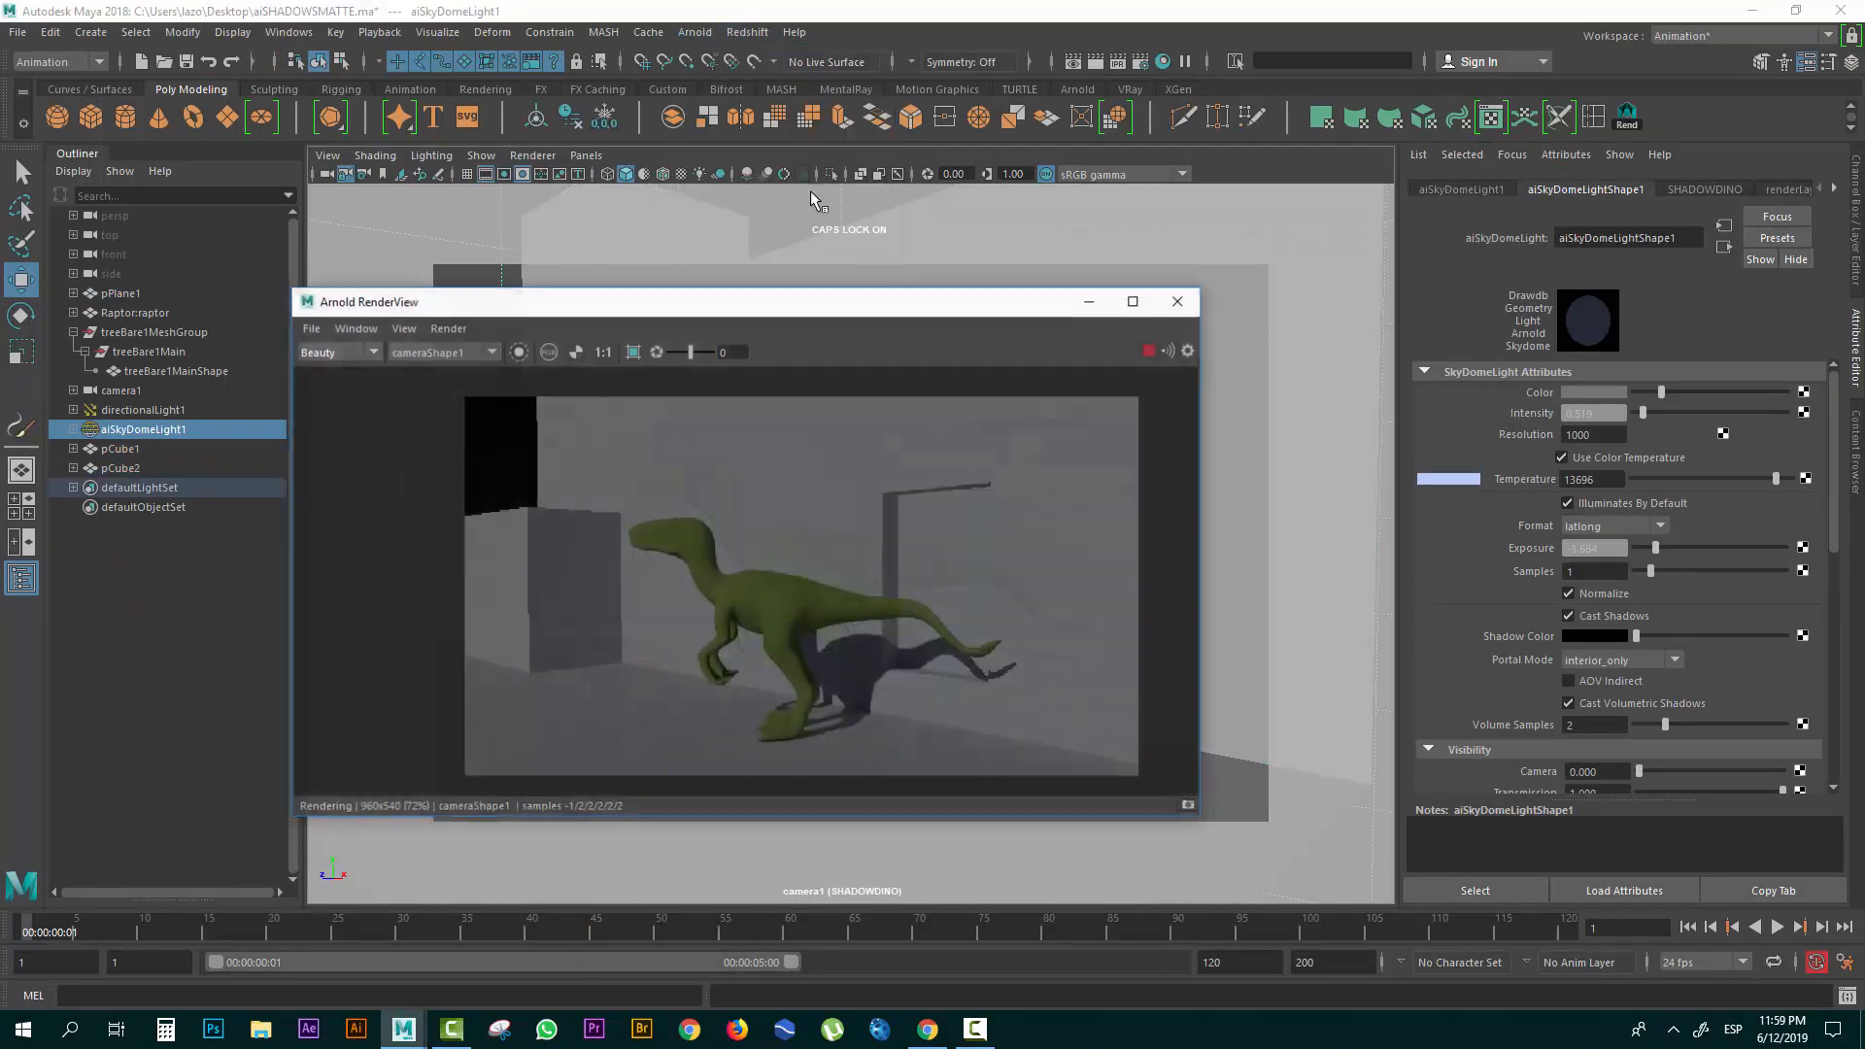
{"action": "left_click", "coordinate": [574, 352]}
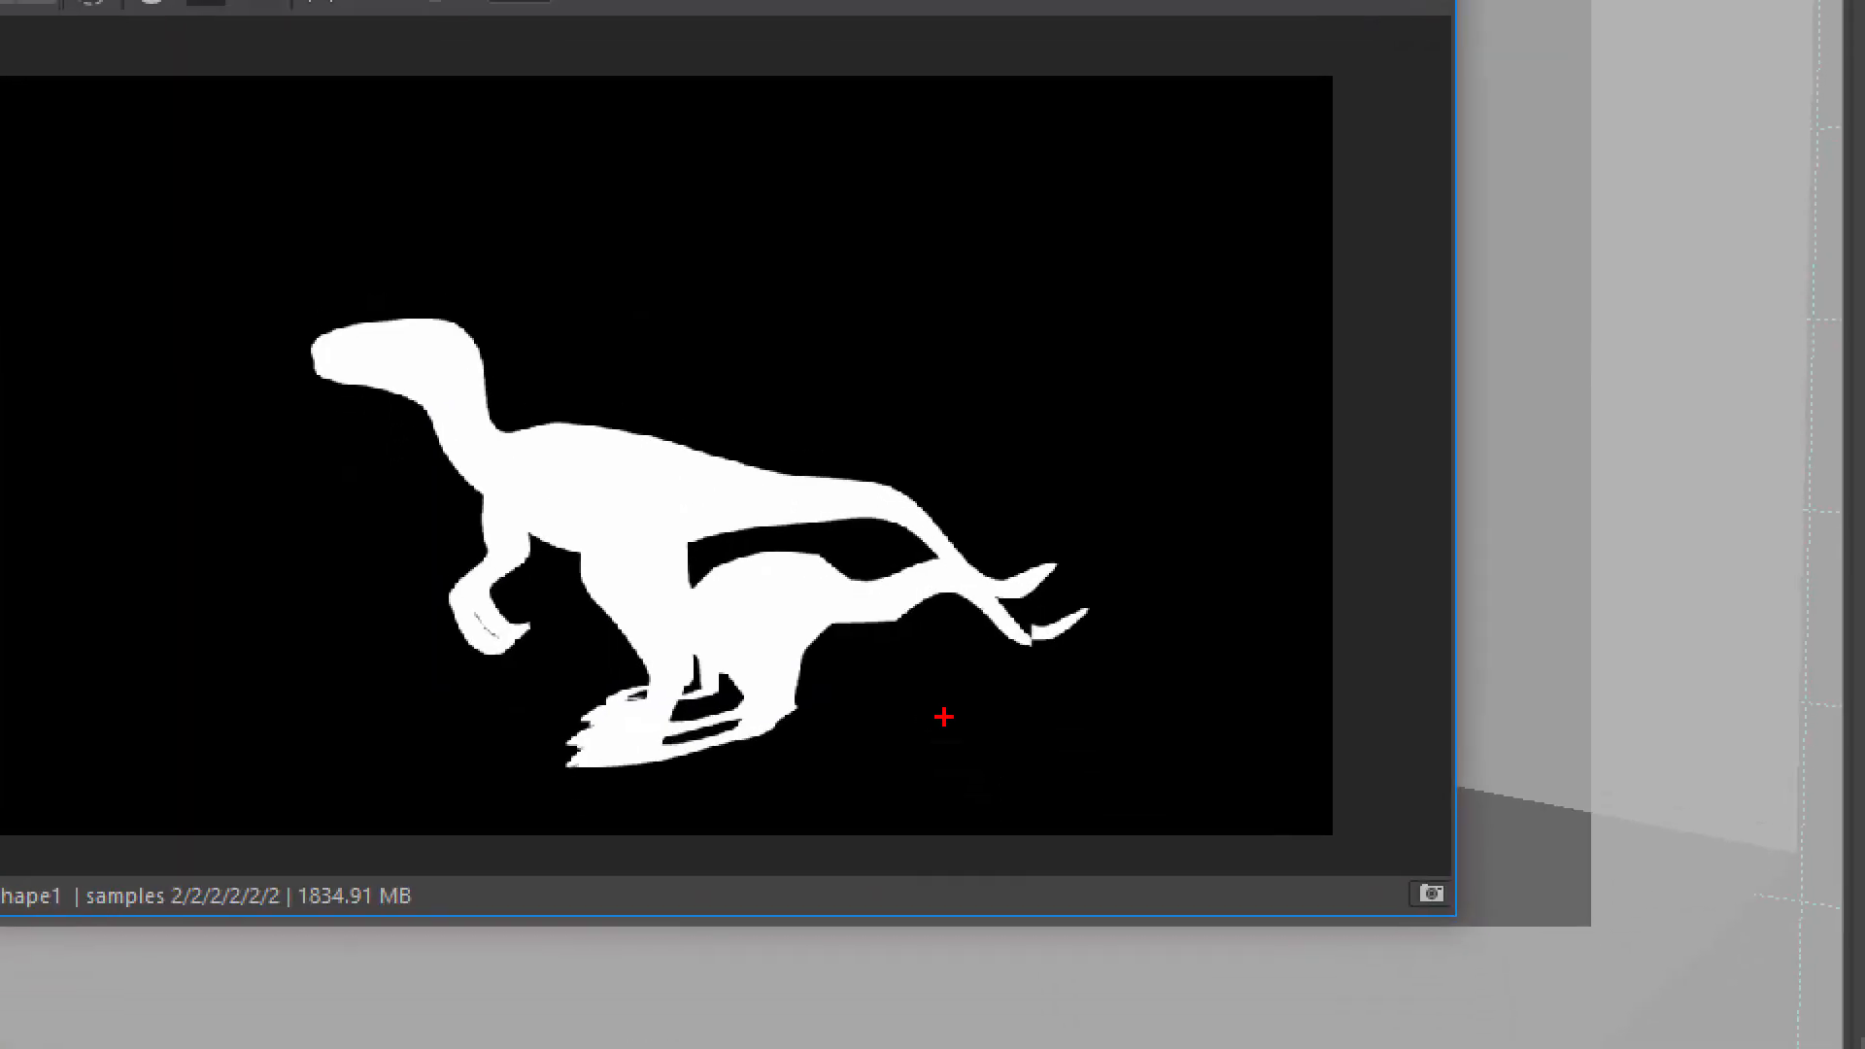
{"action": "mouse_move", "coordinate": [1074, 771]}
{"action": "left_mouse_down"}
{"action": "mouse_move", "coordinate": [879, 666]}
{"action": "mouse_move", "coordinate": [865, 728]}
{"action": "mouse_move", "coordinate": [884, 723]}
{"action": "left_mouse_up"}
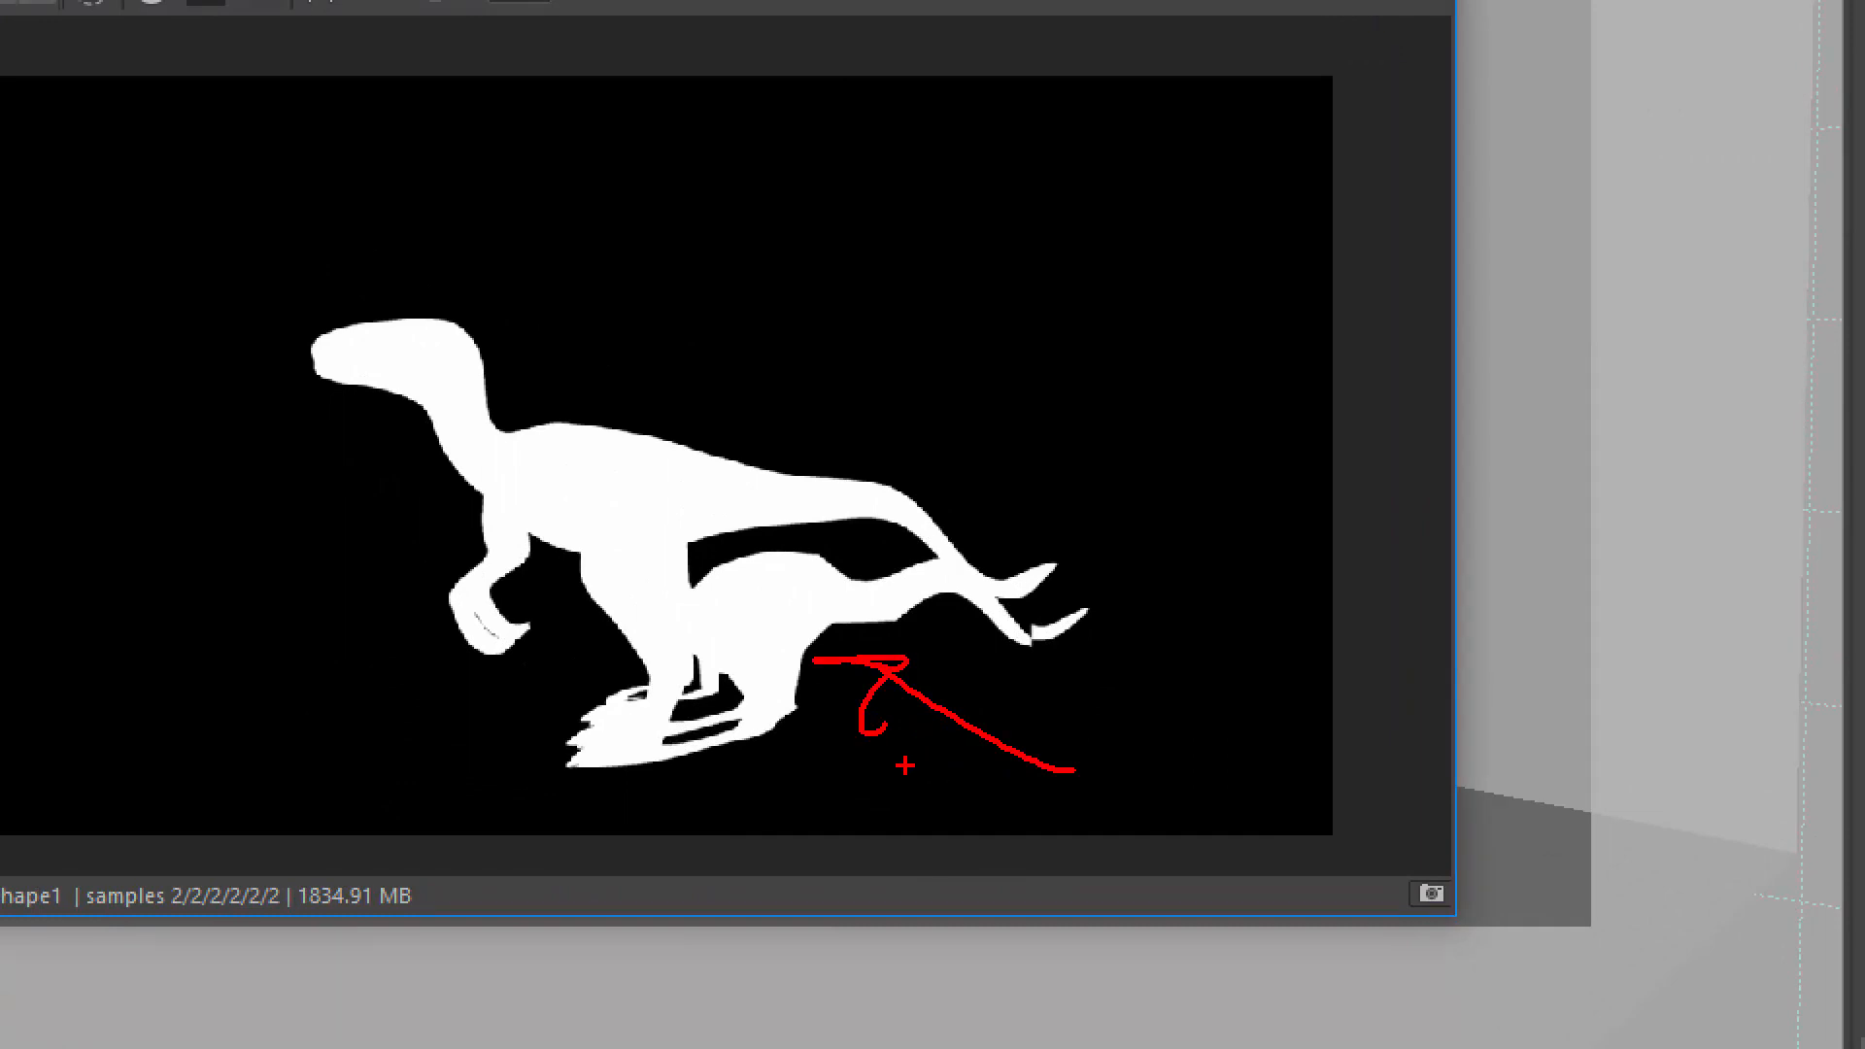
Examine the raptor and its shadow in the alpha render and close the Arnold RenderView.
{"action": "left_click_drag", "start_coordinate": [672, 173], "coordinate": [484, 386]}
{"action": "mouse_move", "coordinate": [468, 272]}
{"action": "left_mouse_down"}
{"action": "mouse_move", "coordinate": [459, 284]}
{"action": "mouse_move", "coordinate": [571, 379]}
{"action": "left_mouse_up"}
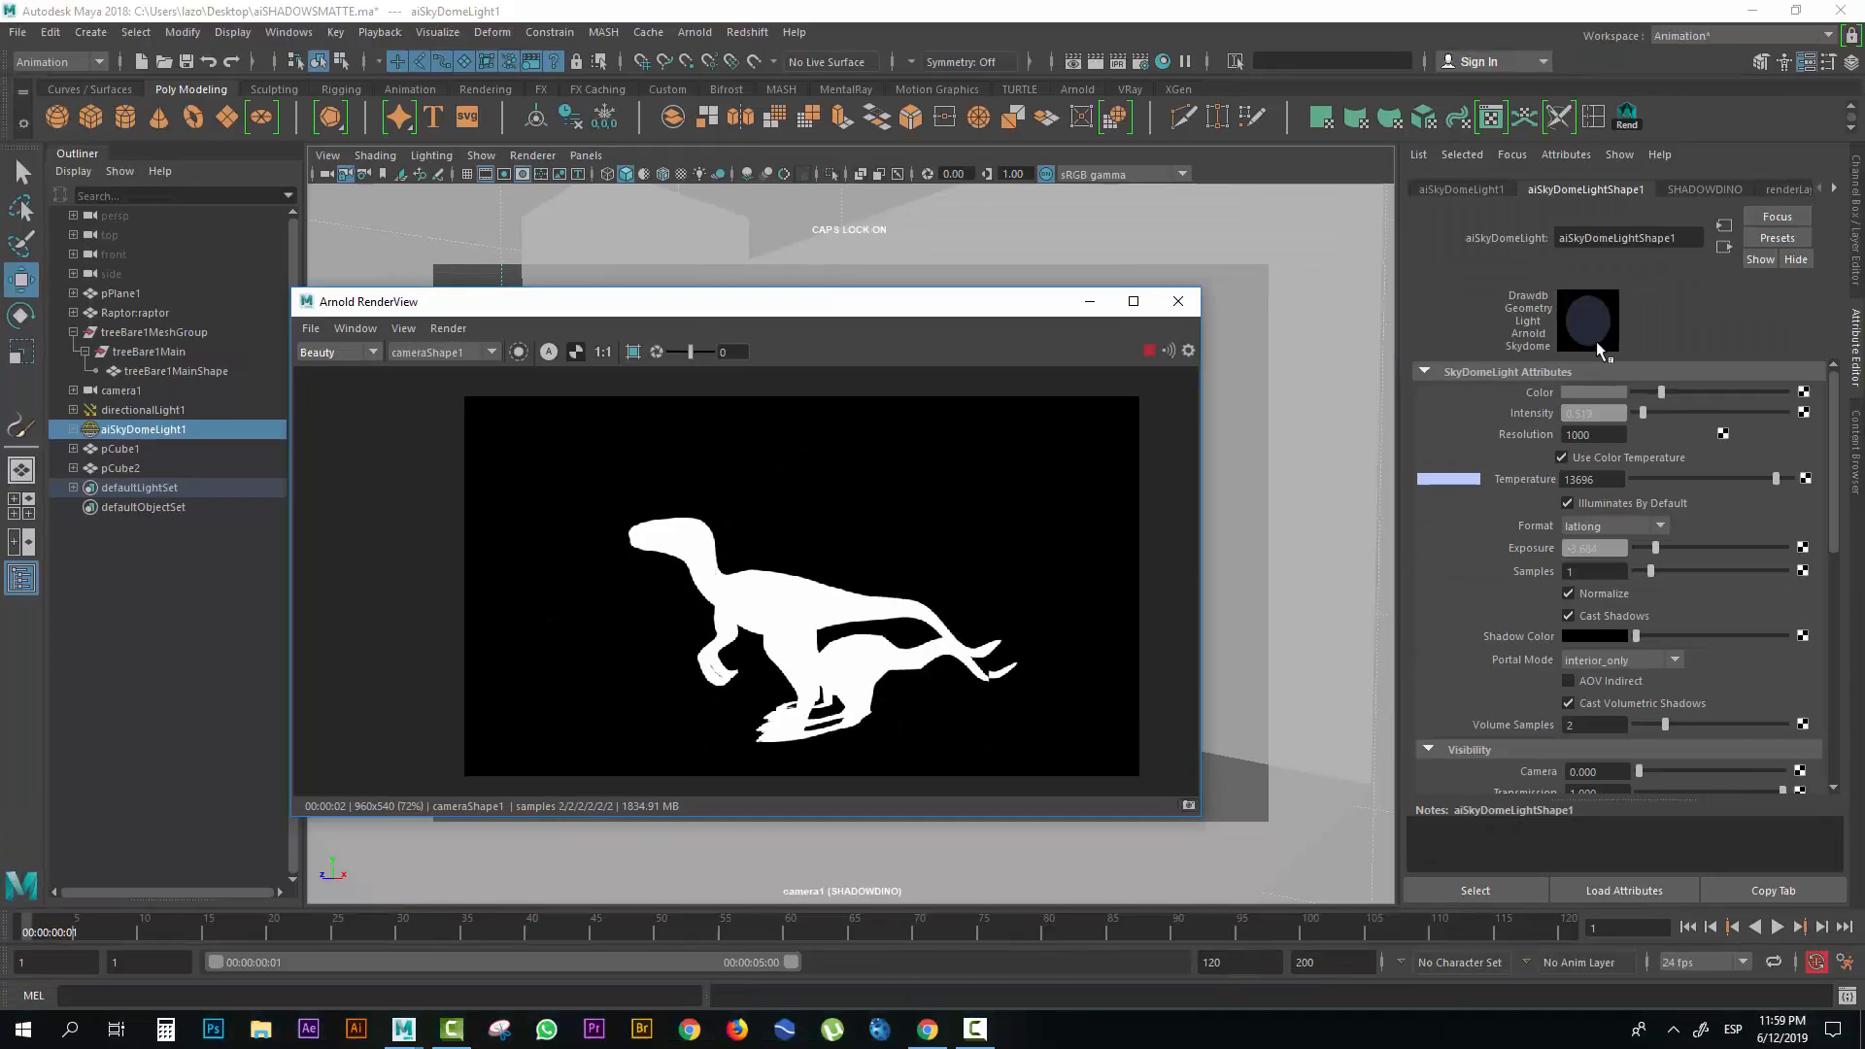
{"action": "left_click", "coordinate": [1190, 294]}
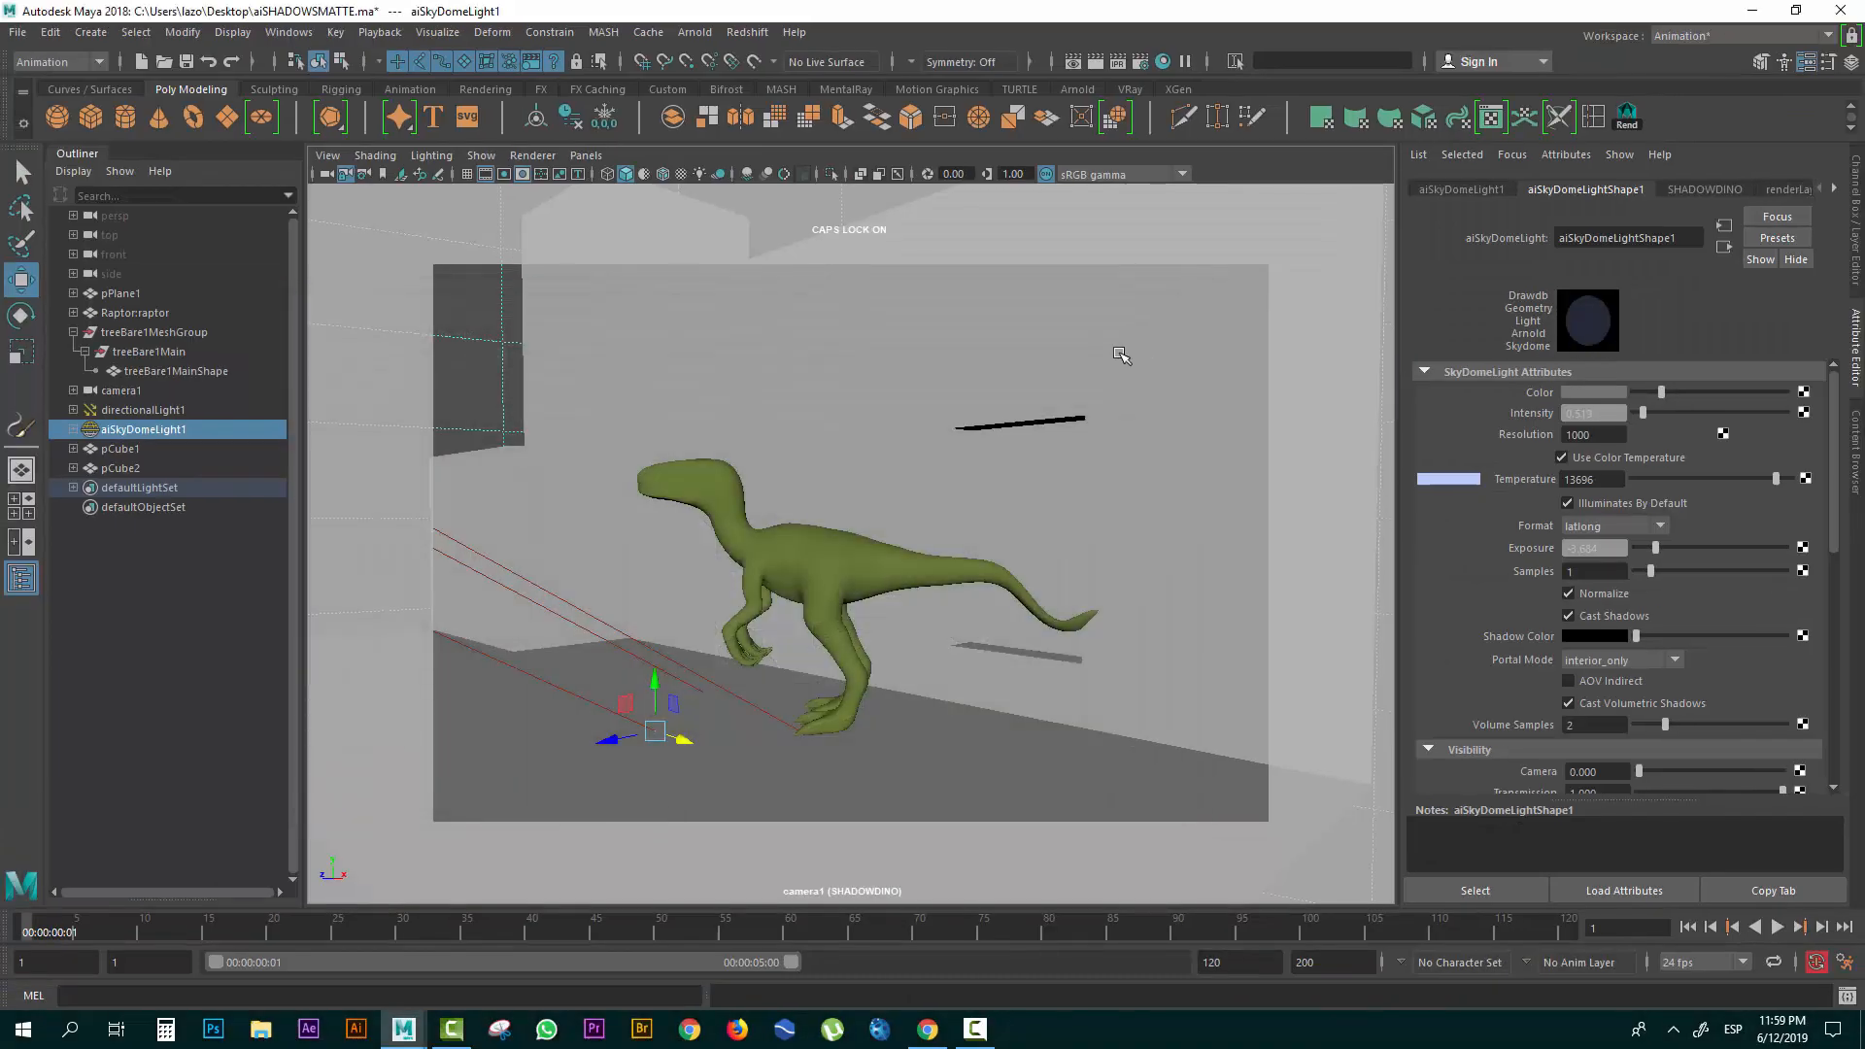
Select the raptor and open the Arnold visibility attributes of its raptorShape node.
{"action": "left_click", "coordinate": [1856, 291]}
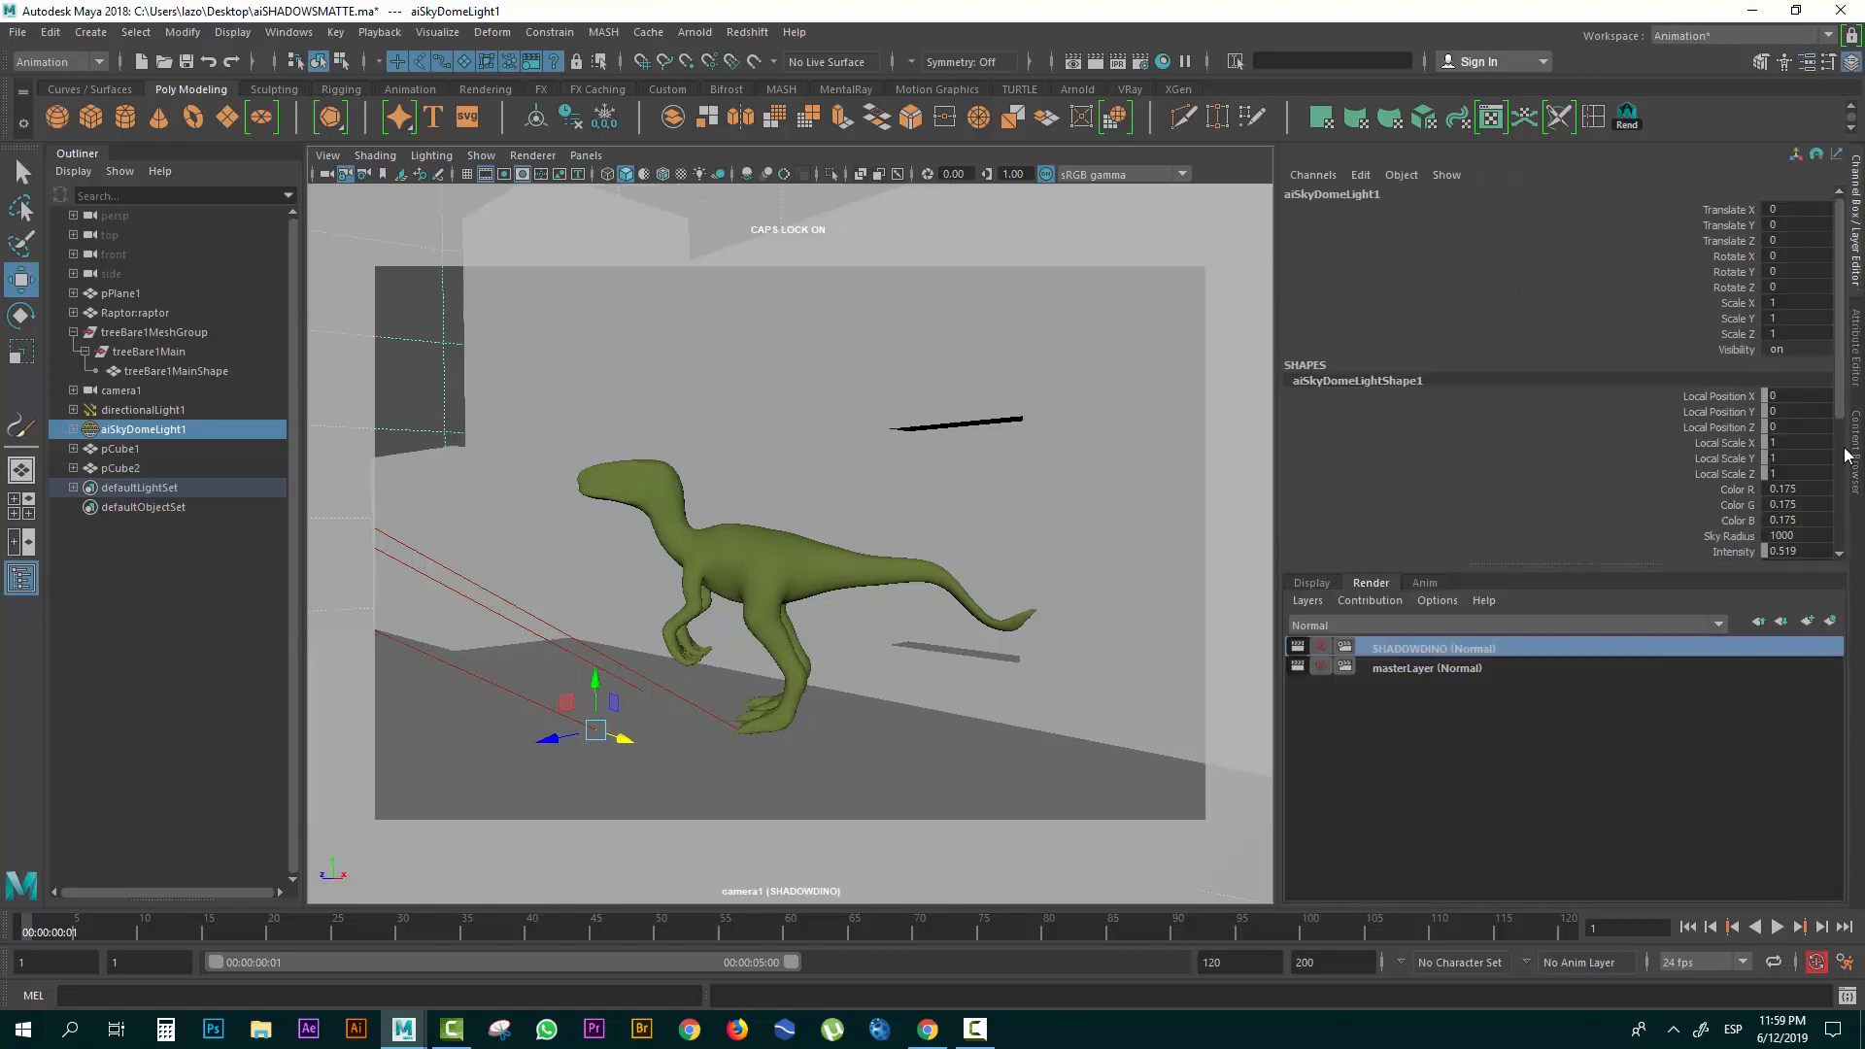
{"action": "left_click", "coordinate": [822, 586]}
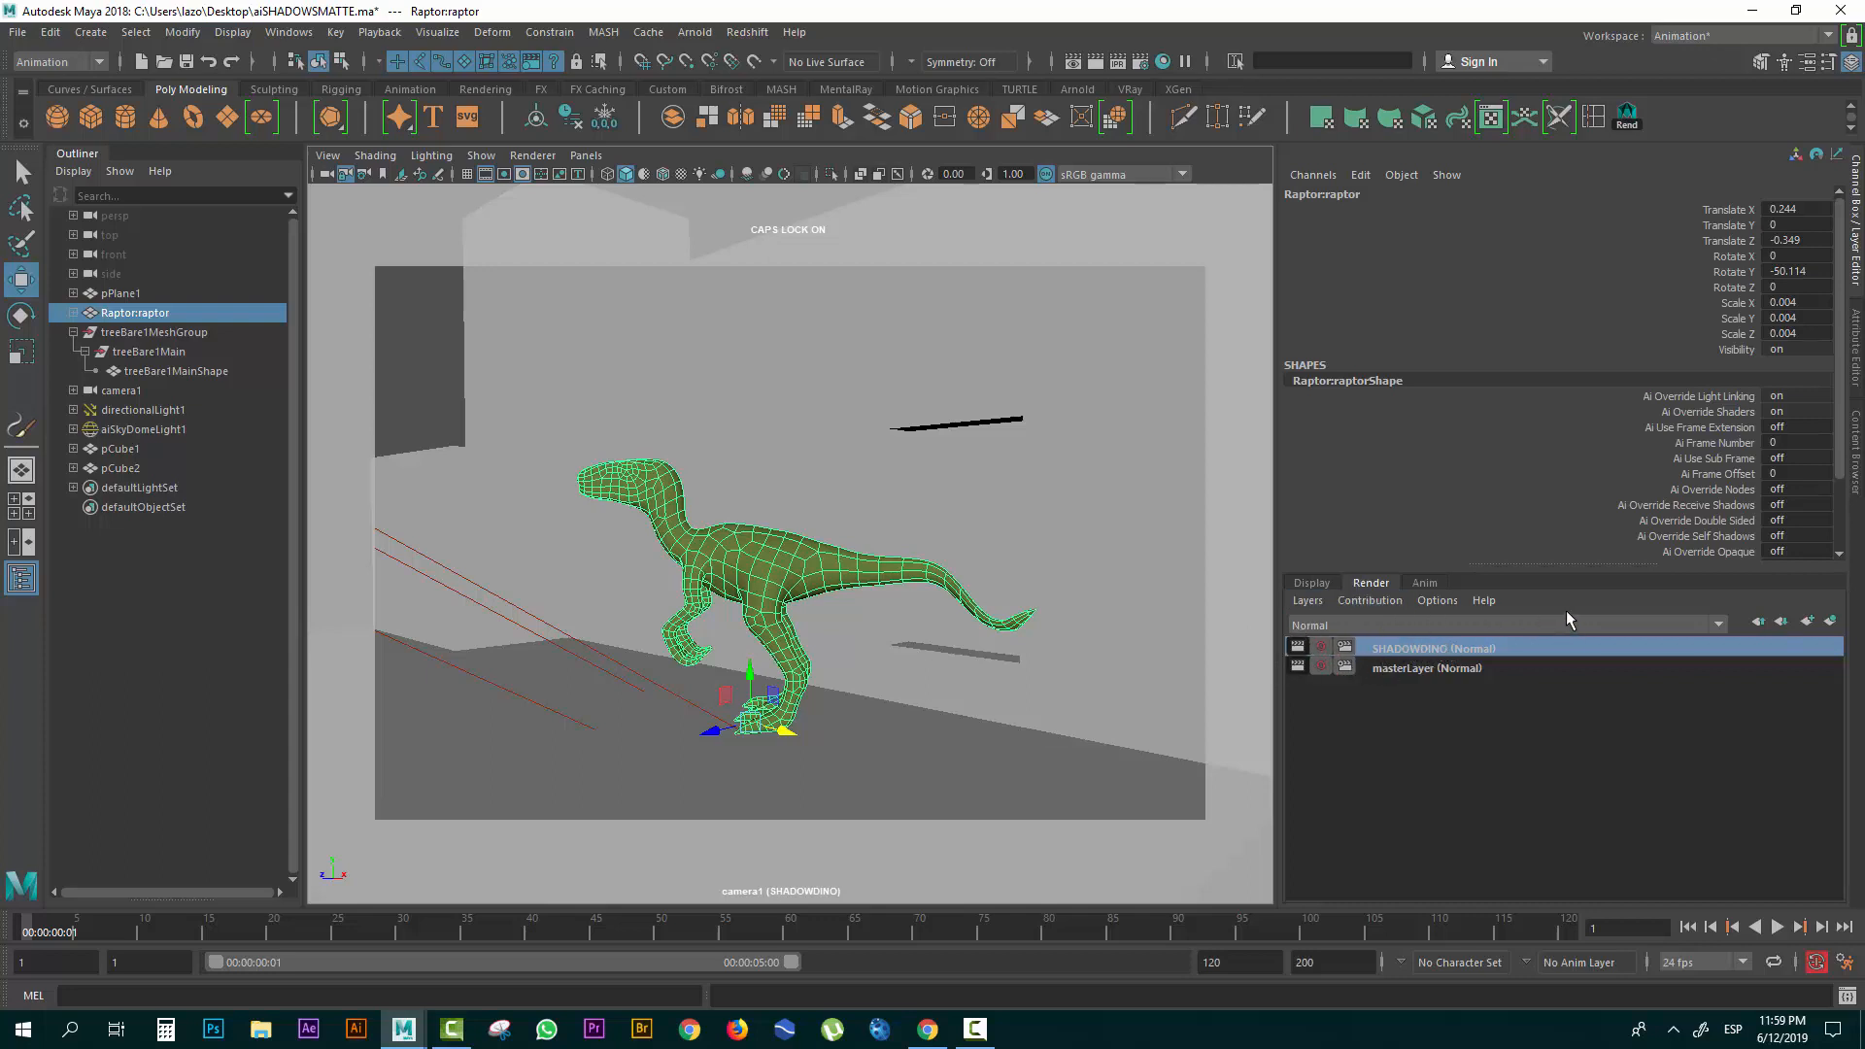
{"action": "left_click", "coordinate": [1855, 464]}
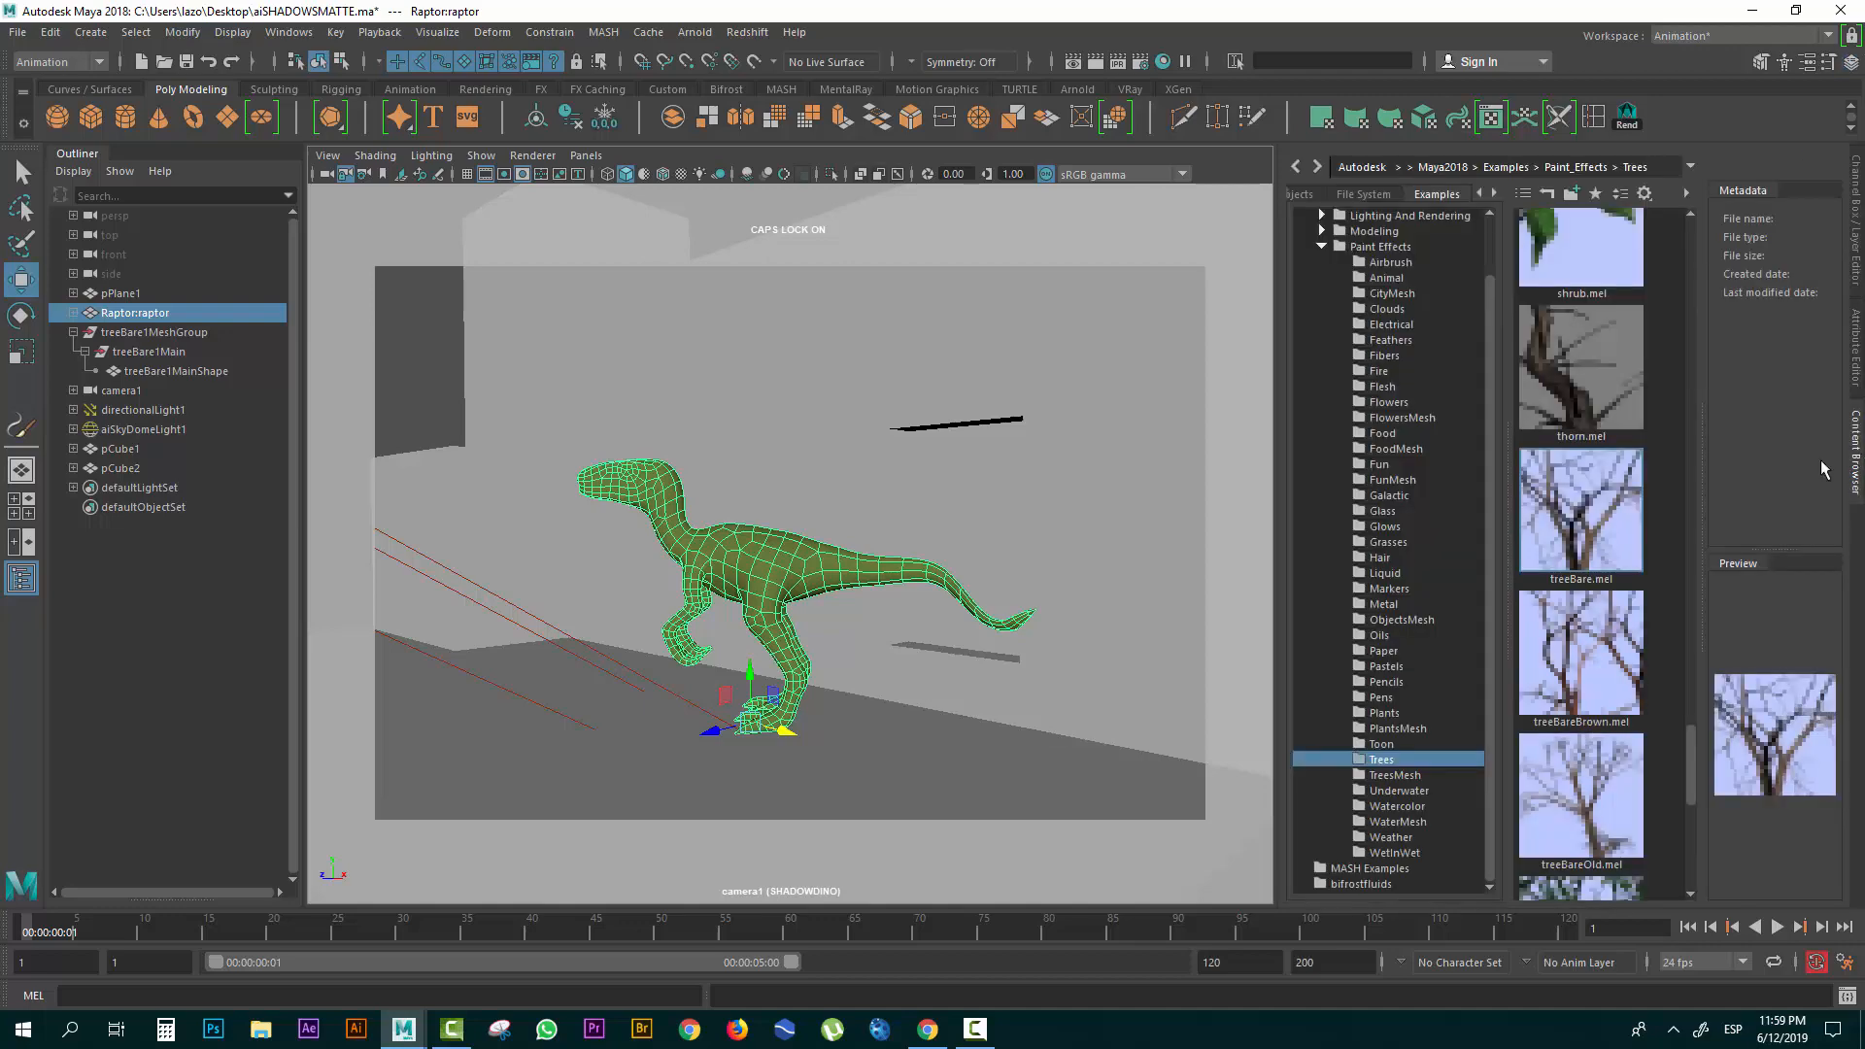
{"action": "left_click", "coordinate": [1856, 367]}
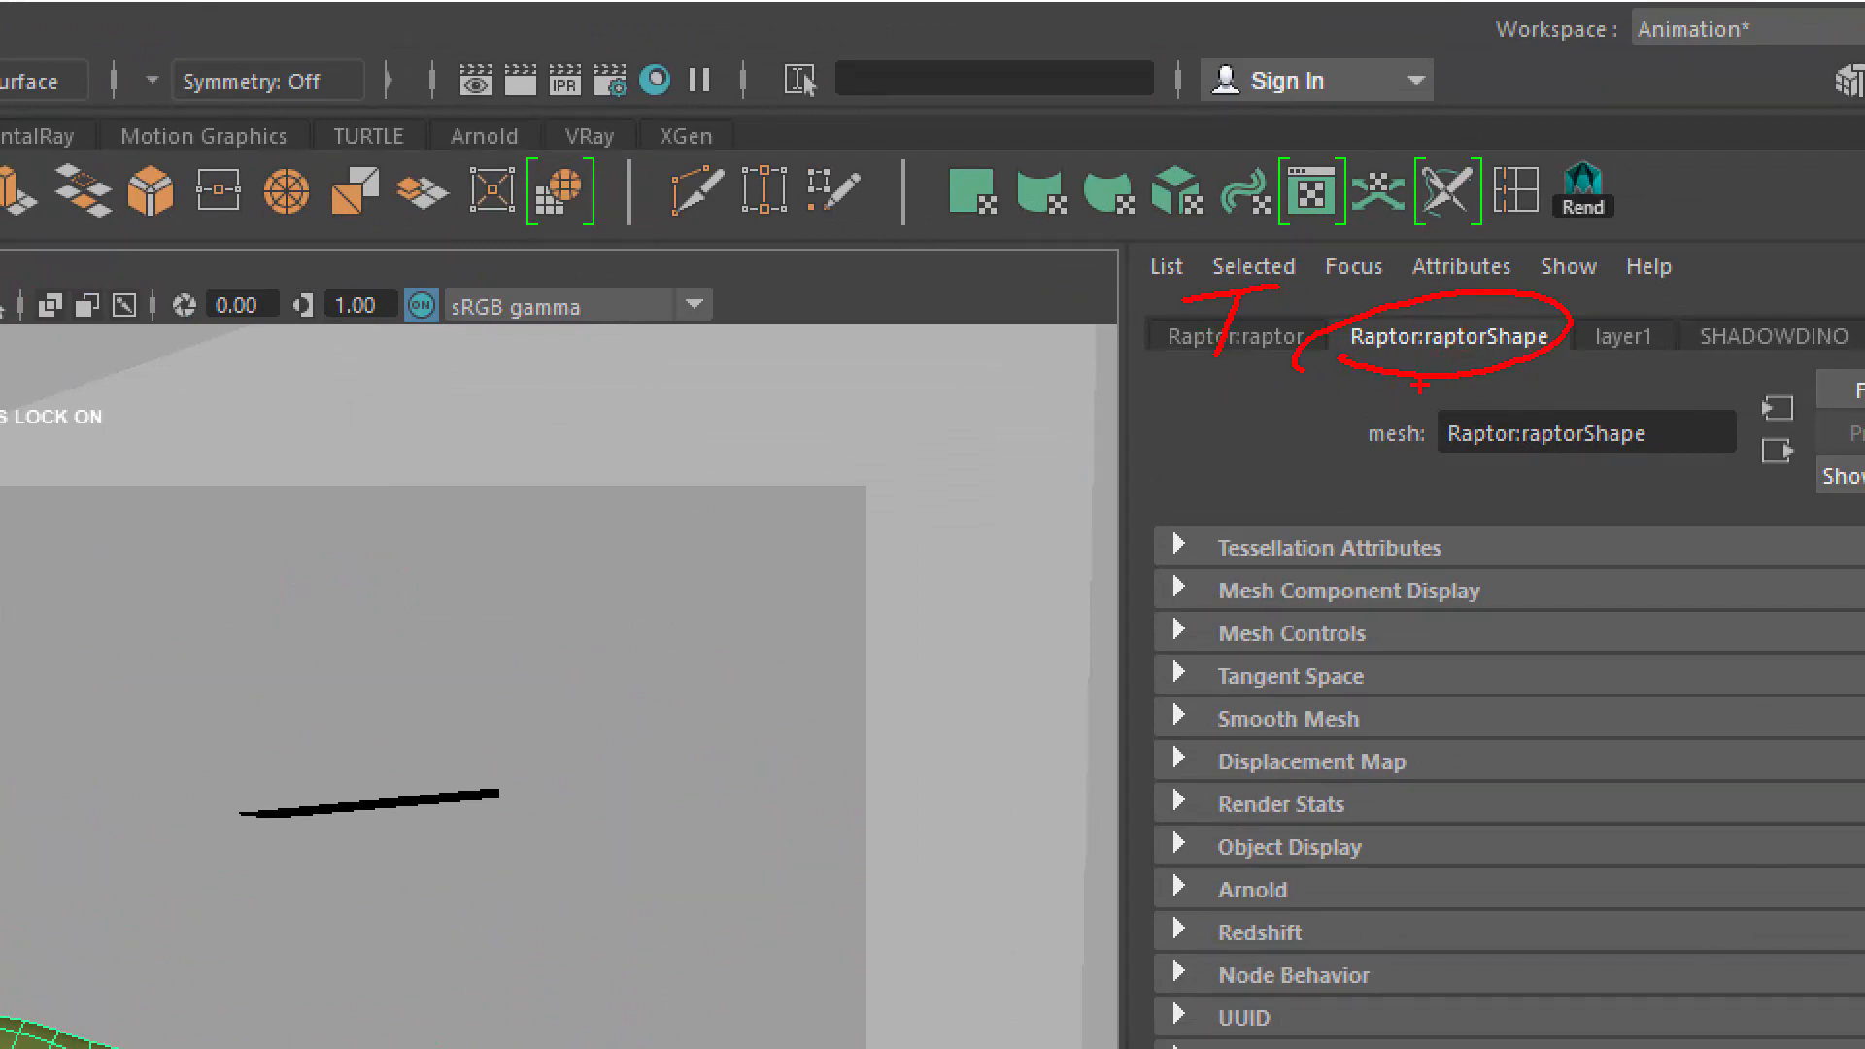
{"action": "left_click_drag", "start_coordinate": [1357, 874], "coordinate": [1311, 897]}
{"action": "left_click_drag", "start_coordinate": [1320, 875], "coordinate": [1356, 895]}
{"action": "key", "text": "Escape"}
{"action": "left_click", "coordinate": [1617, 466]}
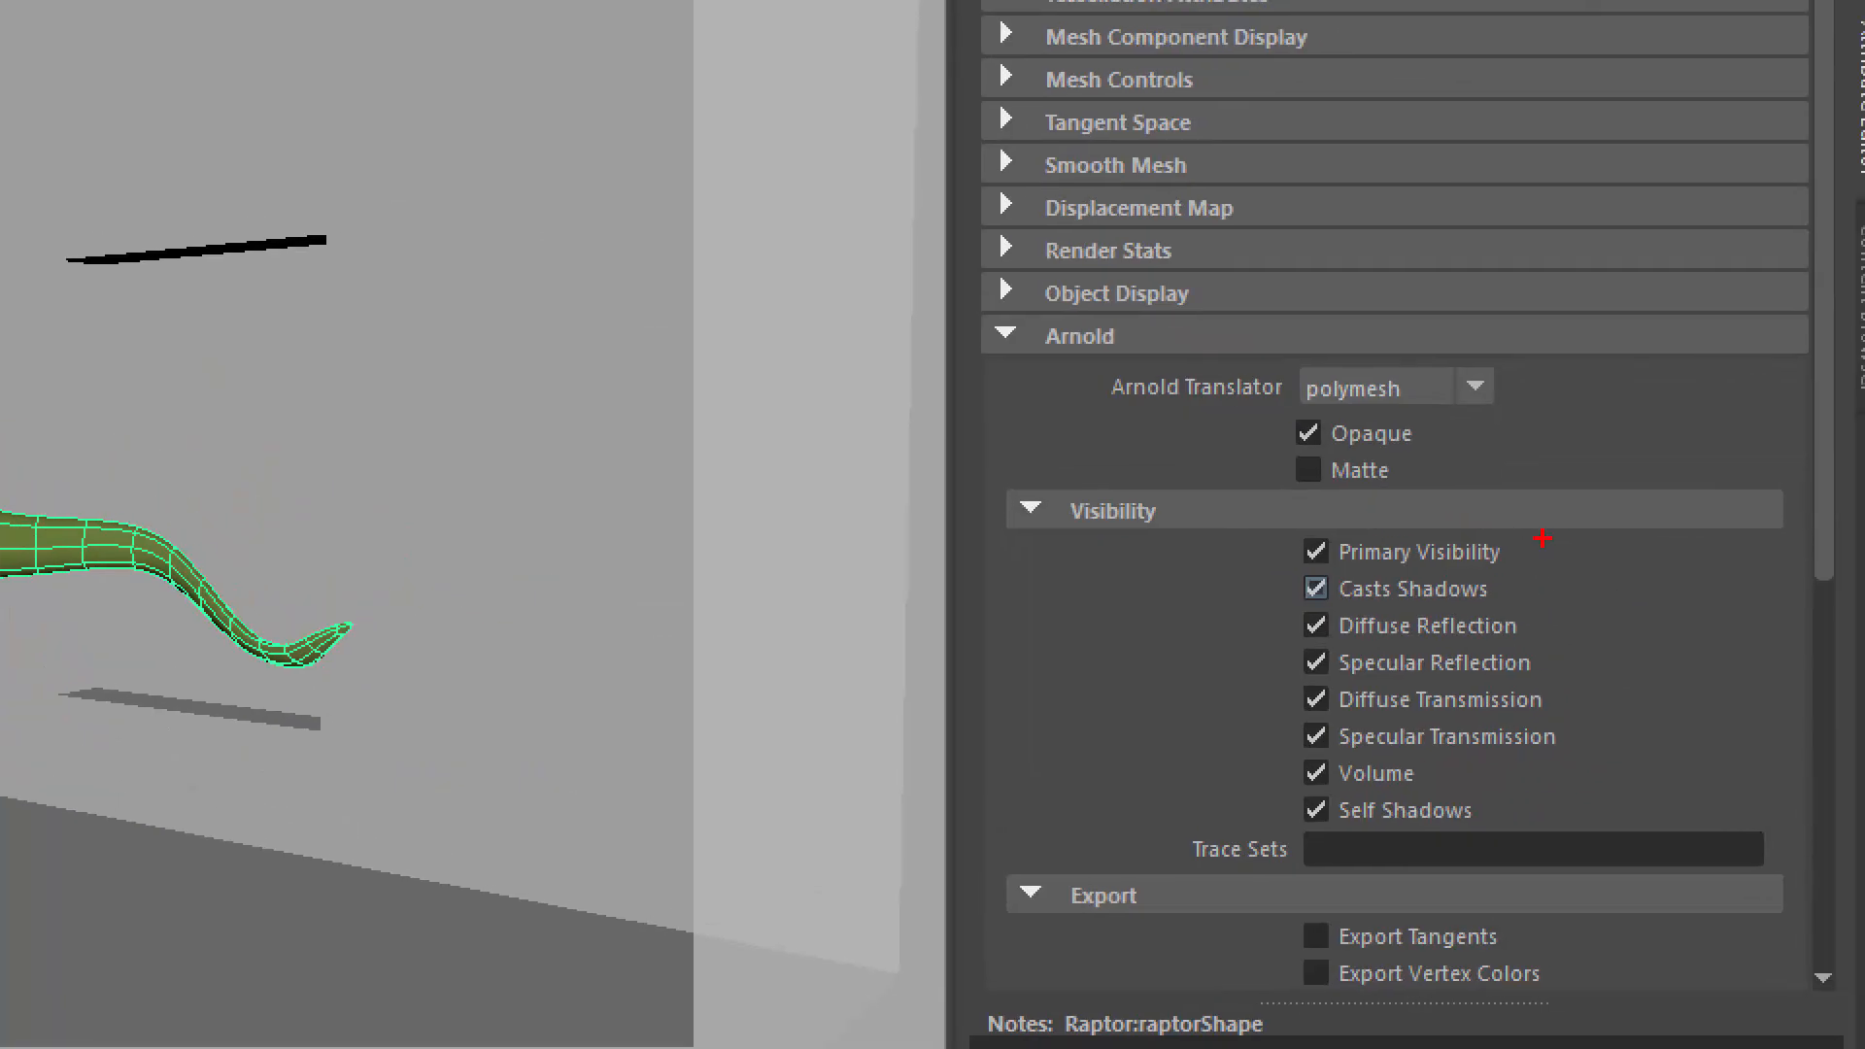
{"action": "left_click_drag", "start_coordinate": [1525, 530], "coordinate": [1600, 474]}
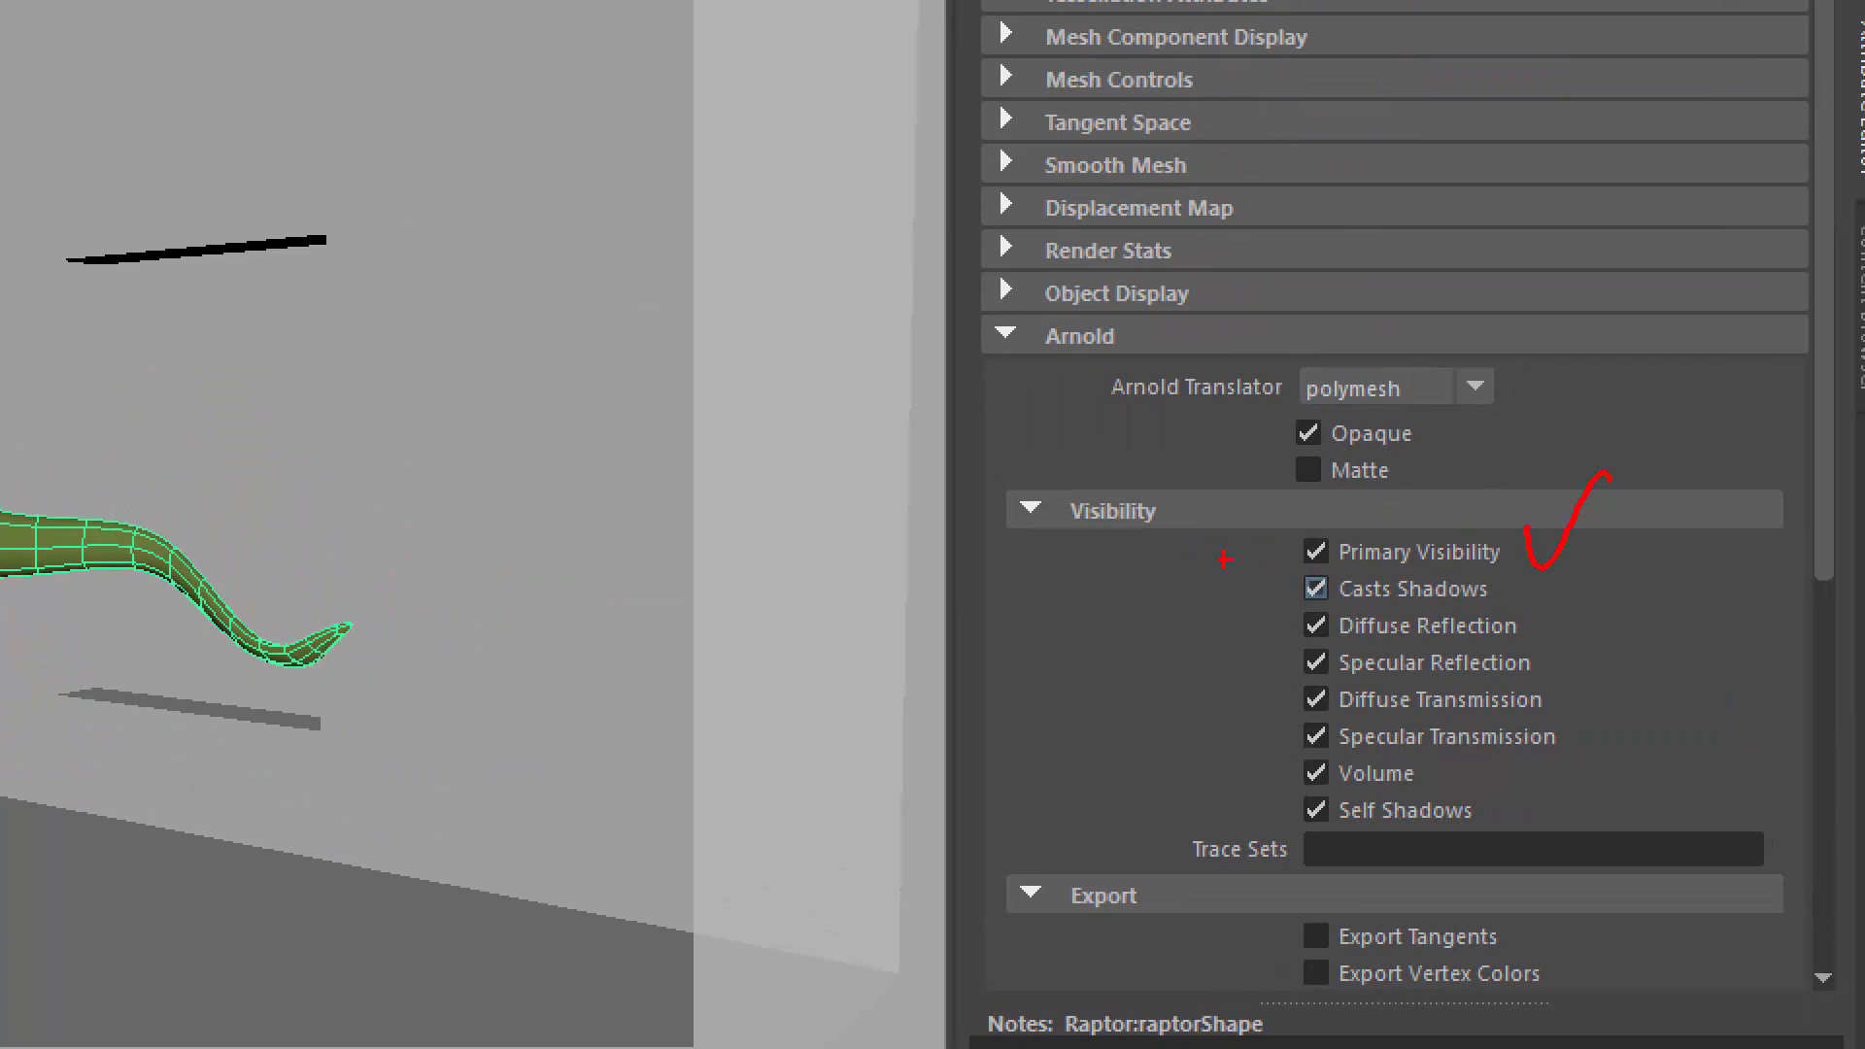
{"action": "key", "text": "Escape"}
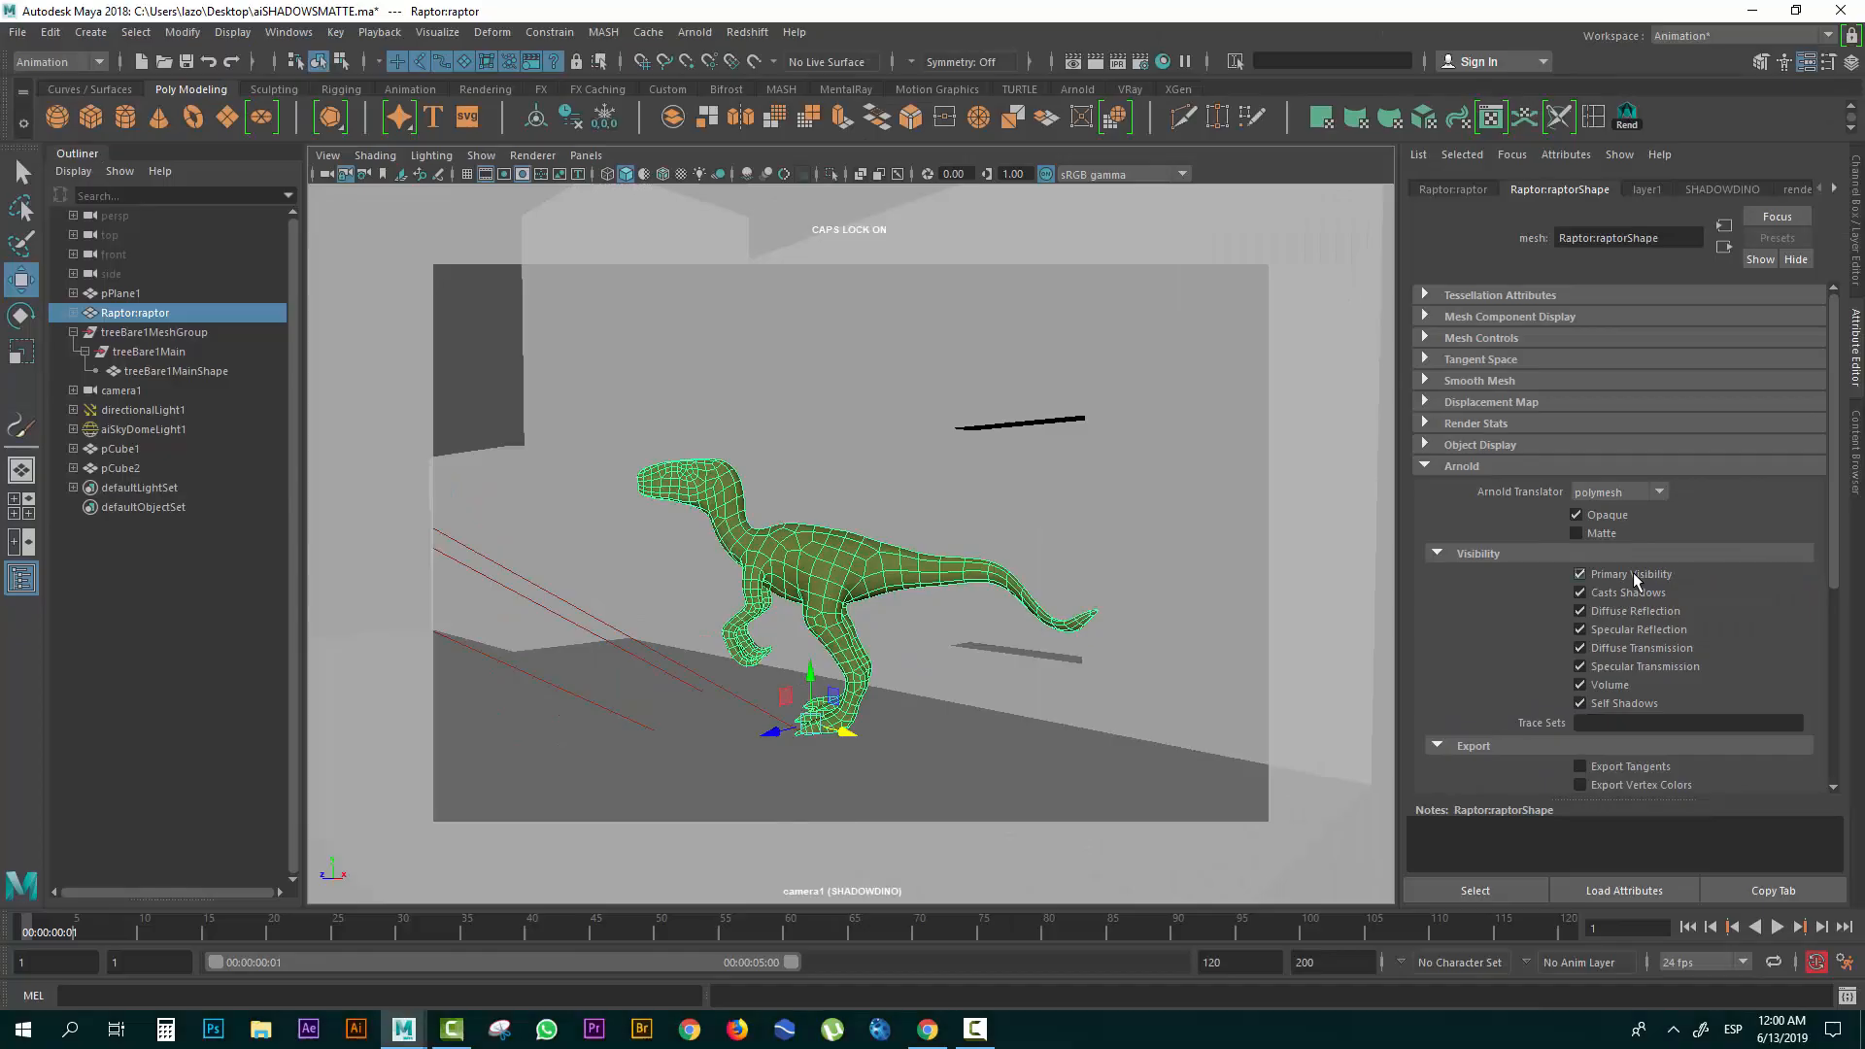
{"action": "right_click", "coordinate": [1644, 578]}
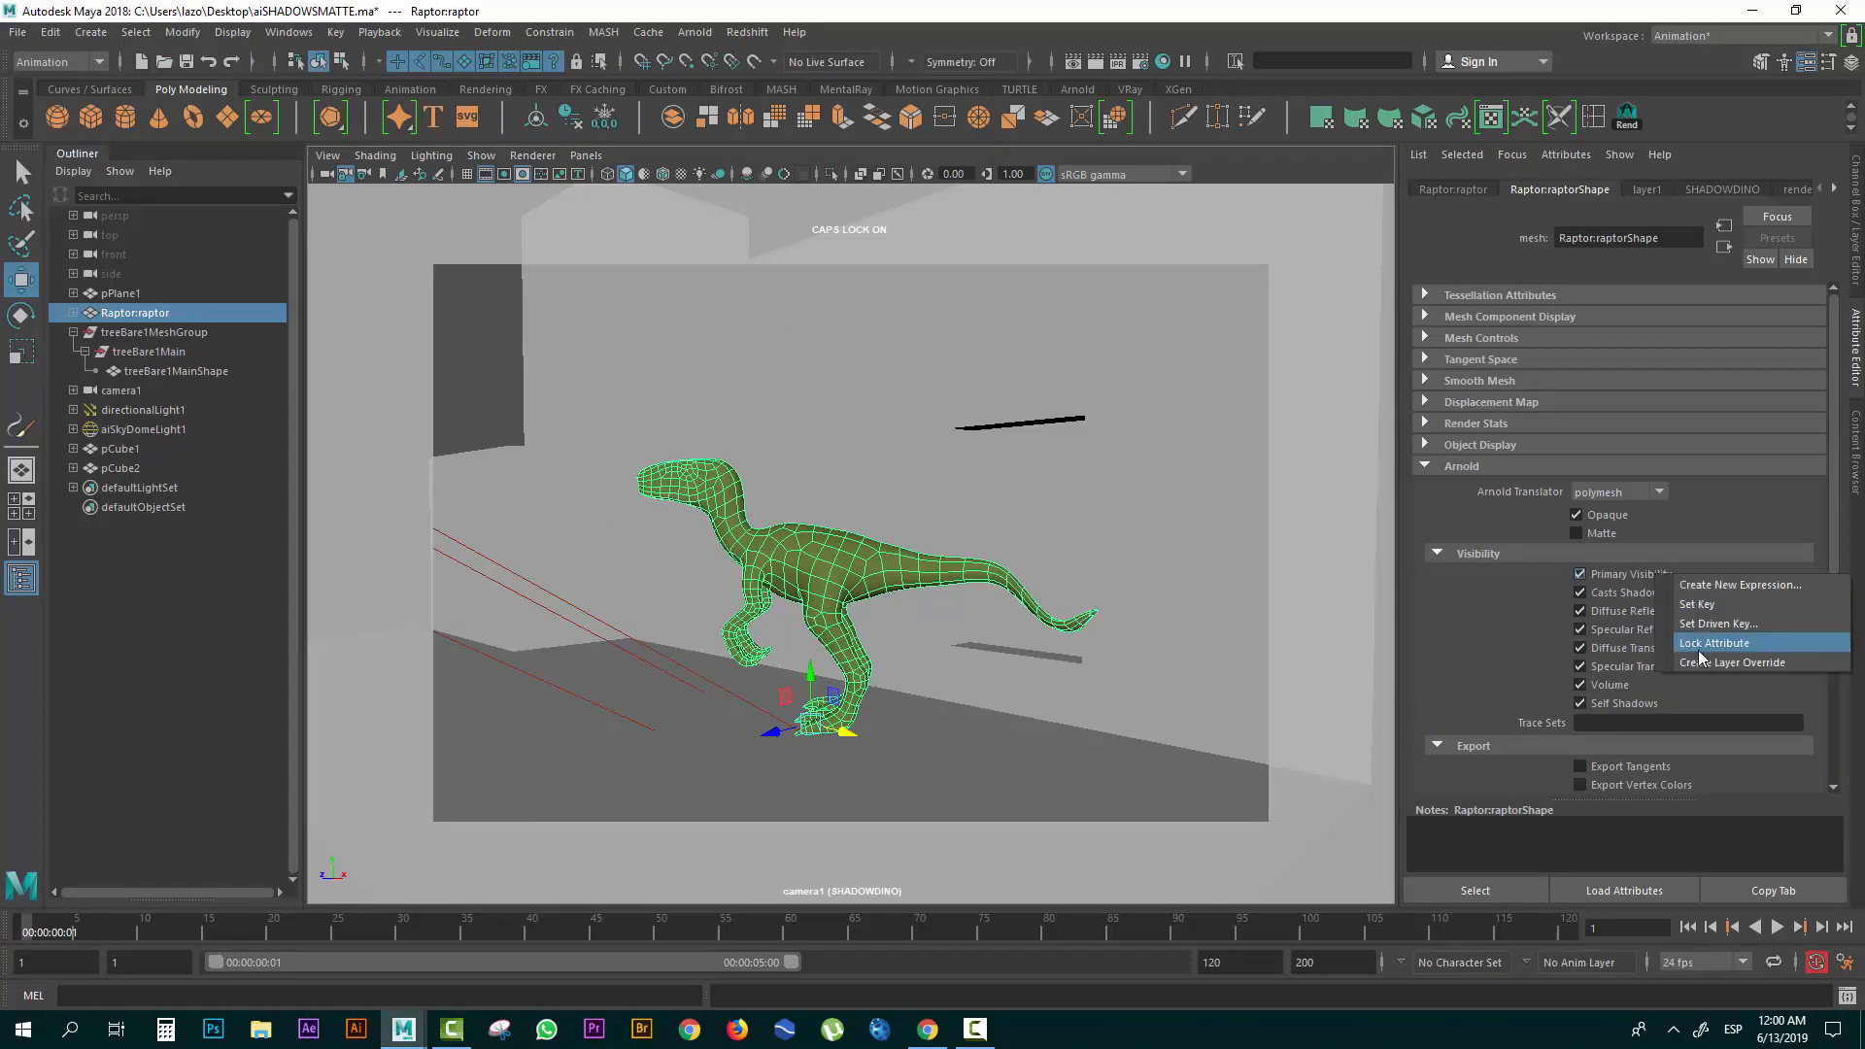
{"action": "left_click", "coordinate": [1695, 643]}
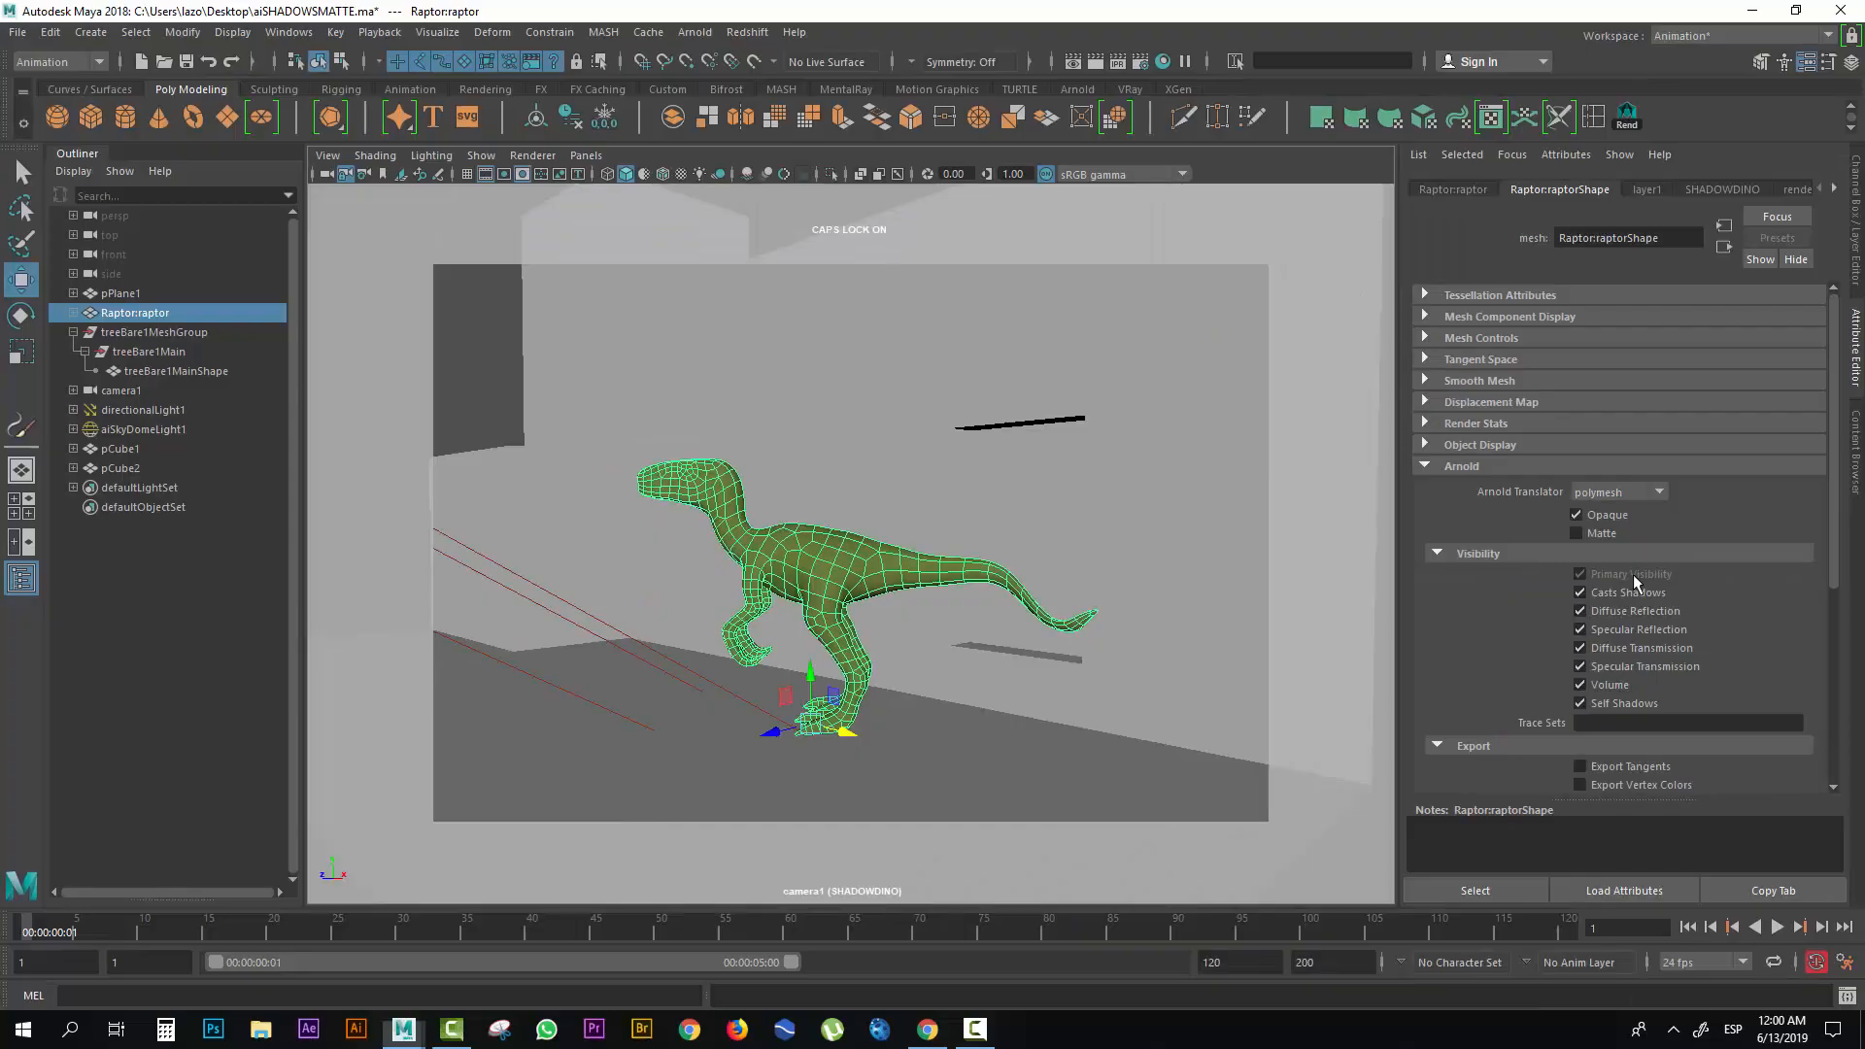
{"action": "right_click", "coordinate": [1652, 575]}
{"action": "left_click", "coordinate": [1663, 583]}
Create a layer override for the raptorShape's Primary Visibility in the SHADOWDINO layer and turn Primary Visibility off.
{"action": "right_click", "coordinate": [1659, 571]}
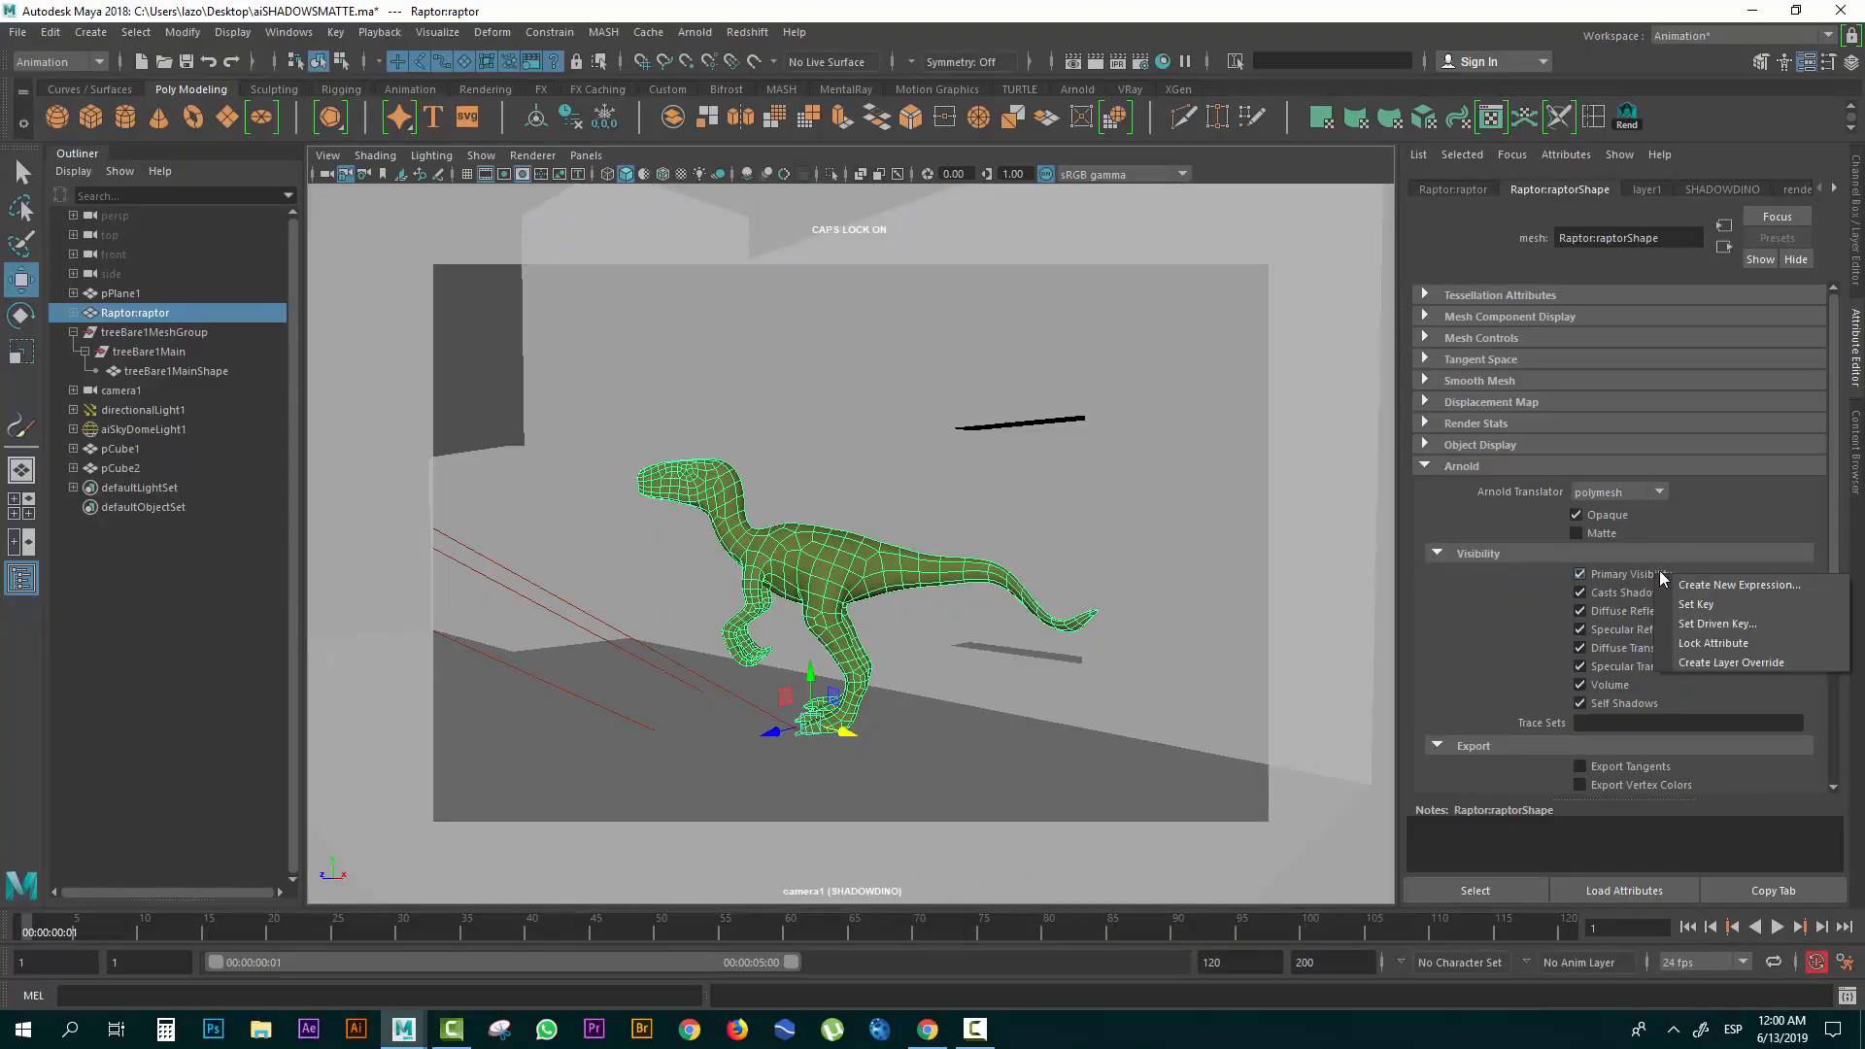
{"action": "left_click", "coordinate": [1727, 662]}
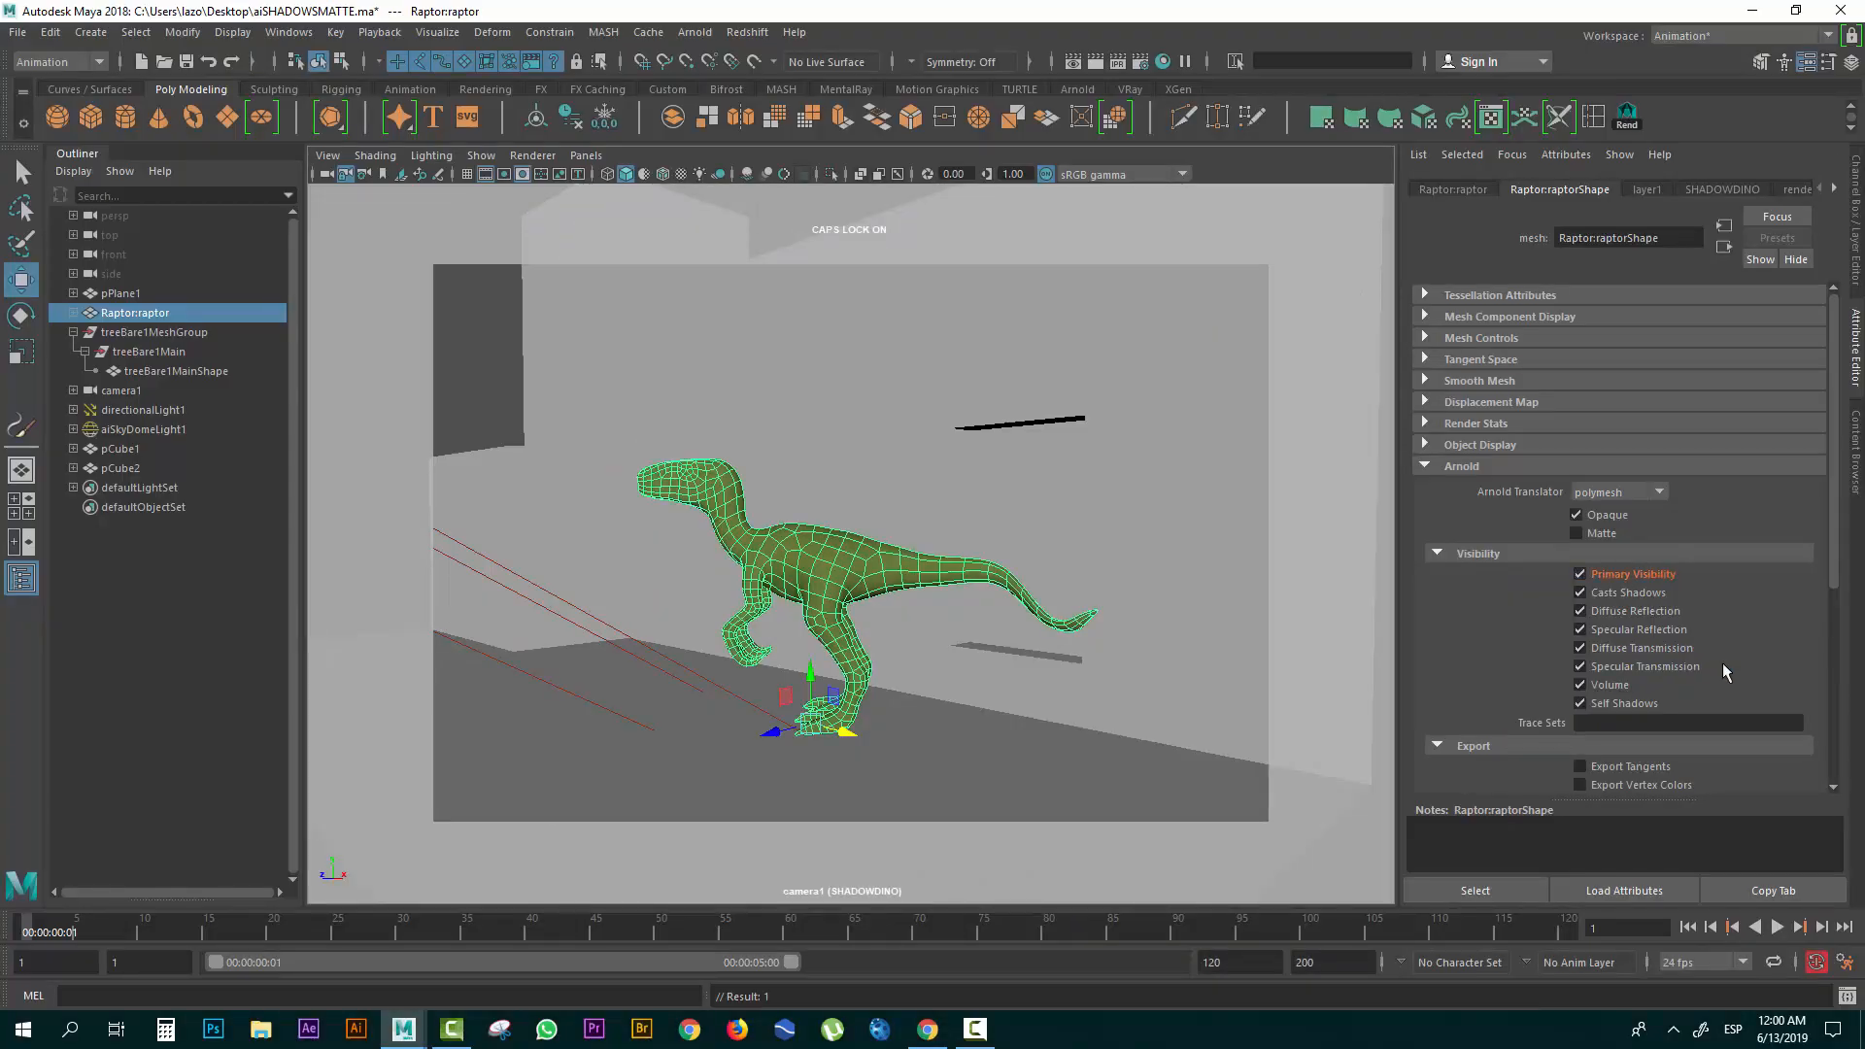
{"action": "left_click", "coordinate": [1581, 575]}
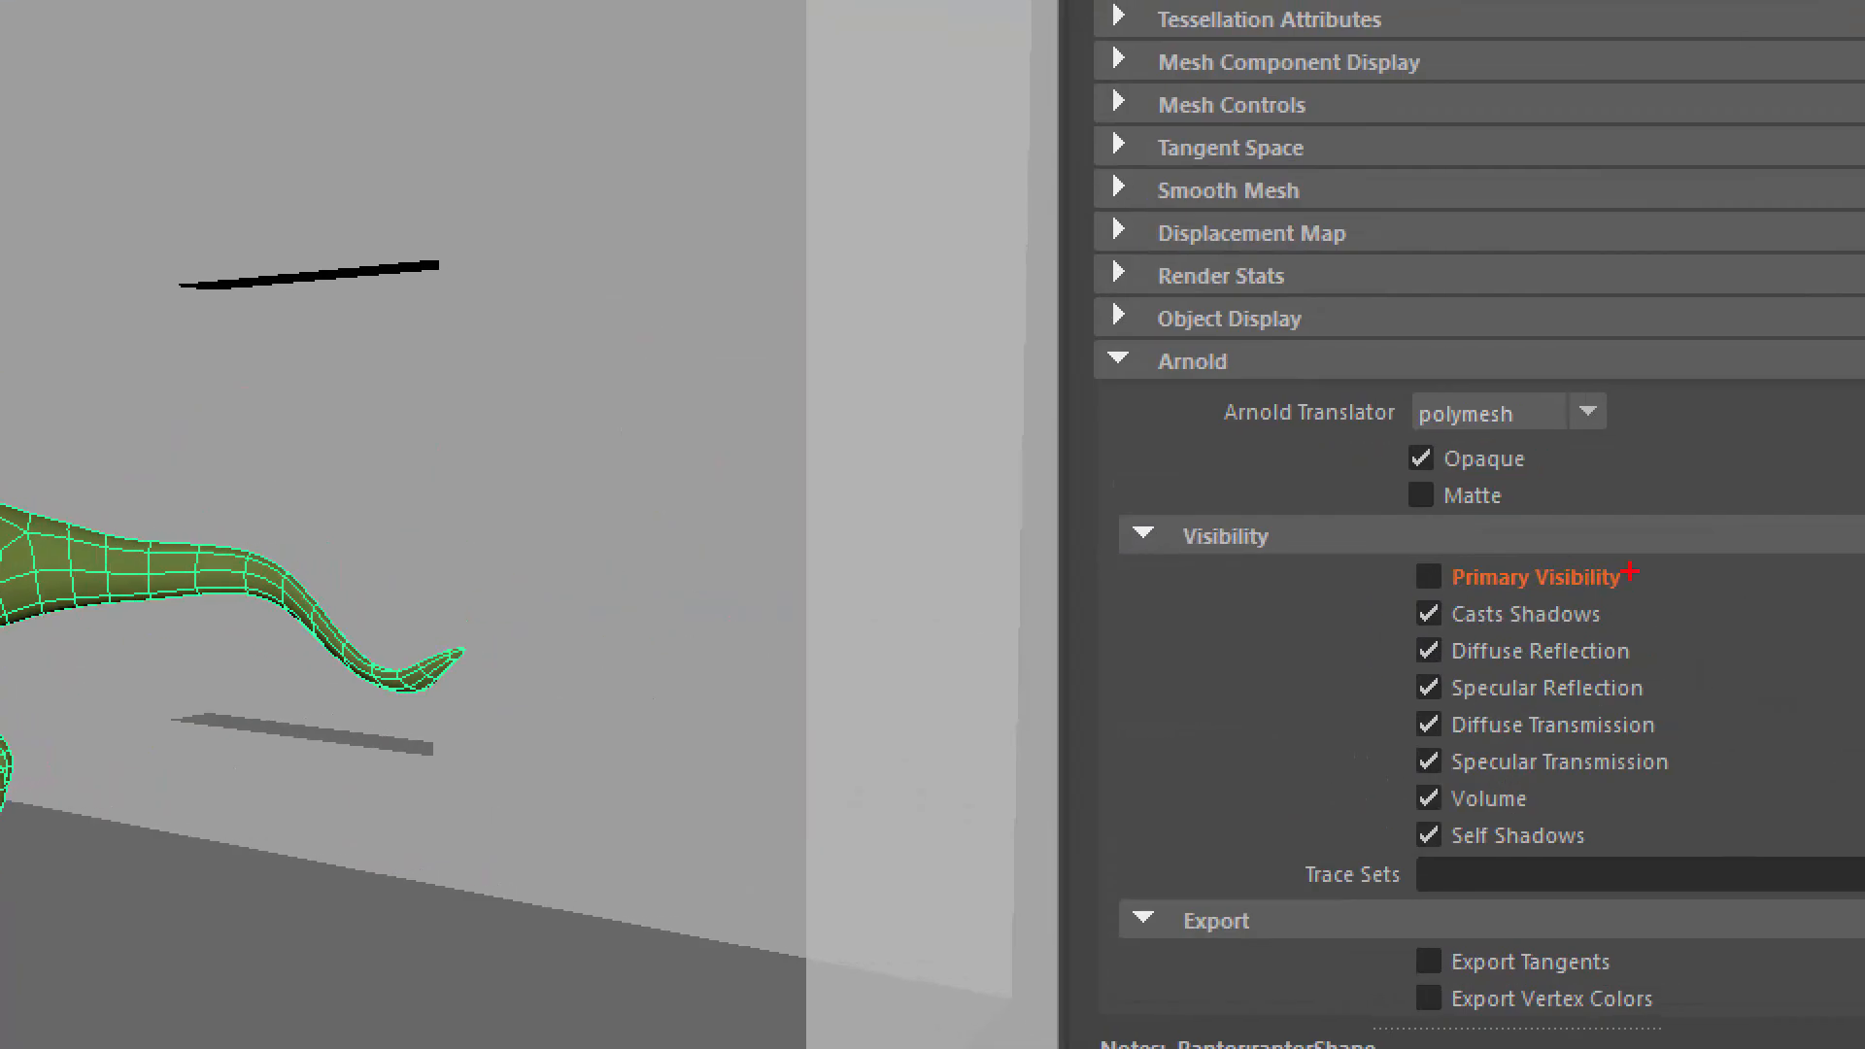
{"action": "mouse_move", "coordinate": [1656, 550]}
{"action": "left_mouse_down"}
{"action": "mouse_move", "coordinate": [1749, 507]}
{"action": "mouse_move", "coordinate": [1612, 541]}
{"action": "left_mouse_up"}
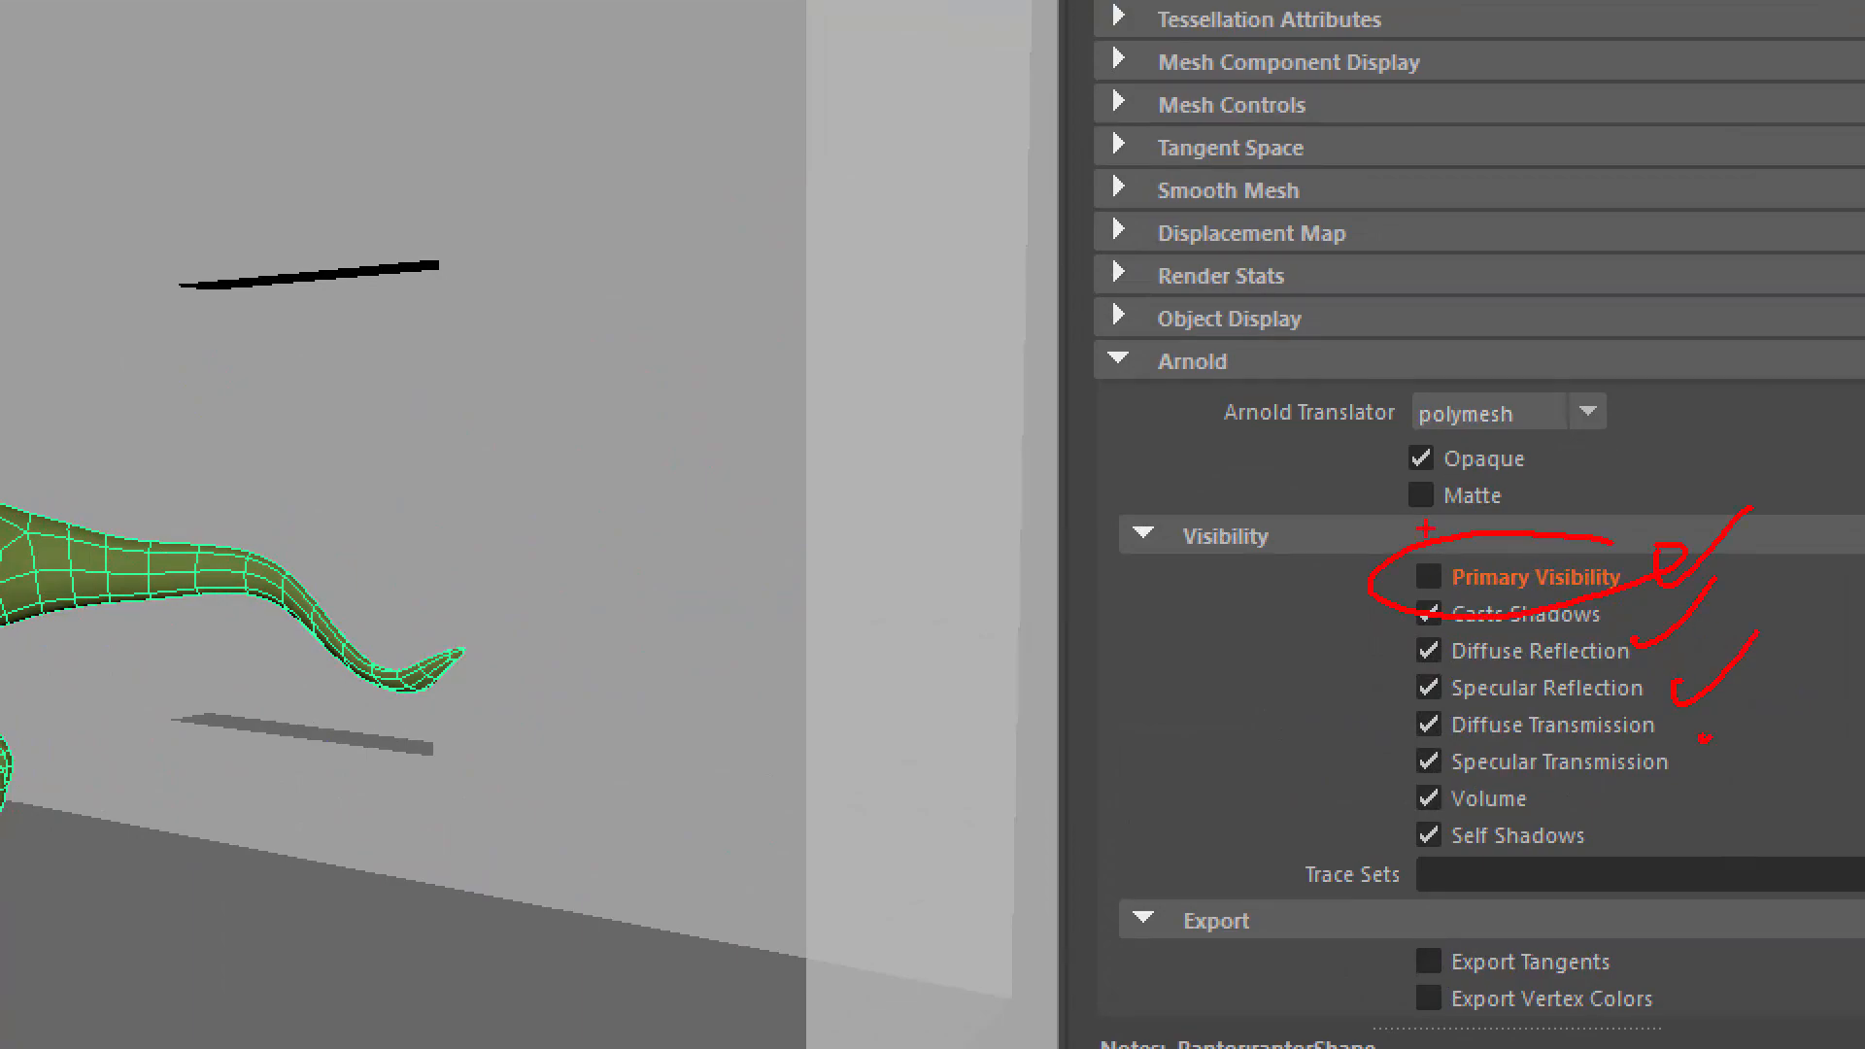
{"action": "key", "text": "Escape"}
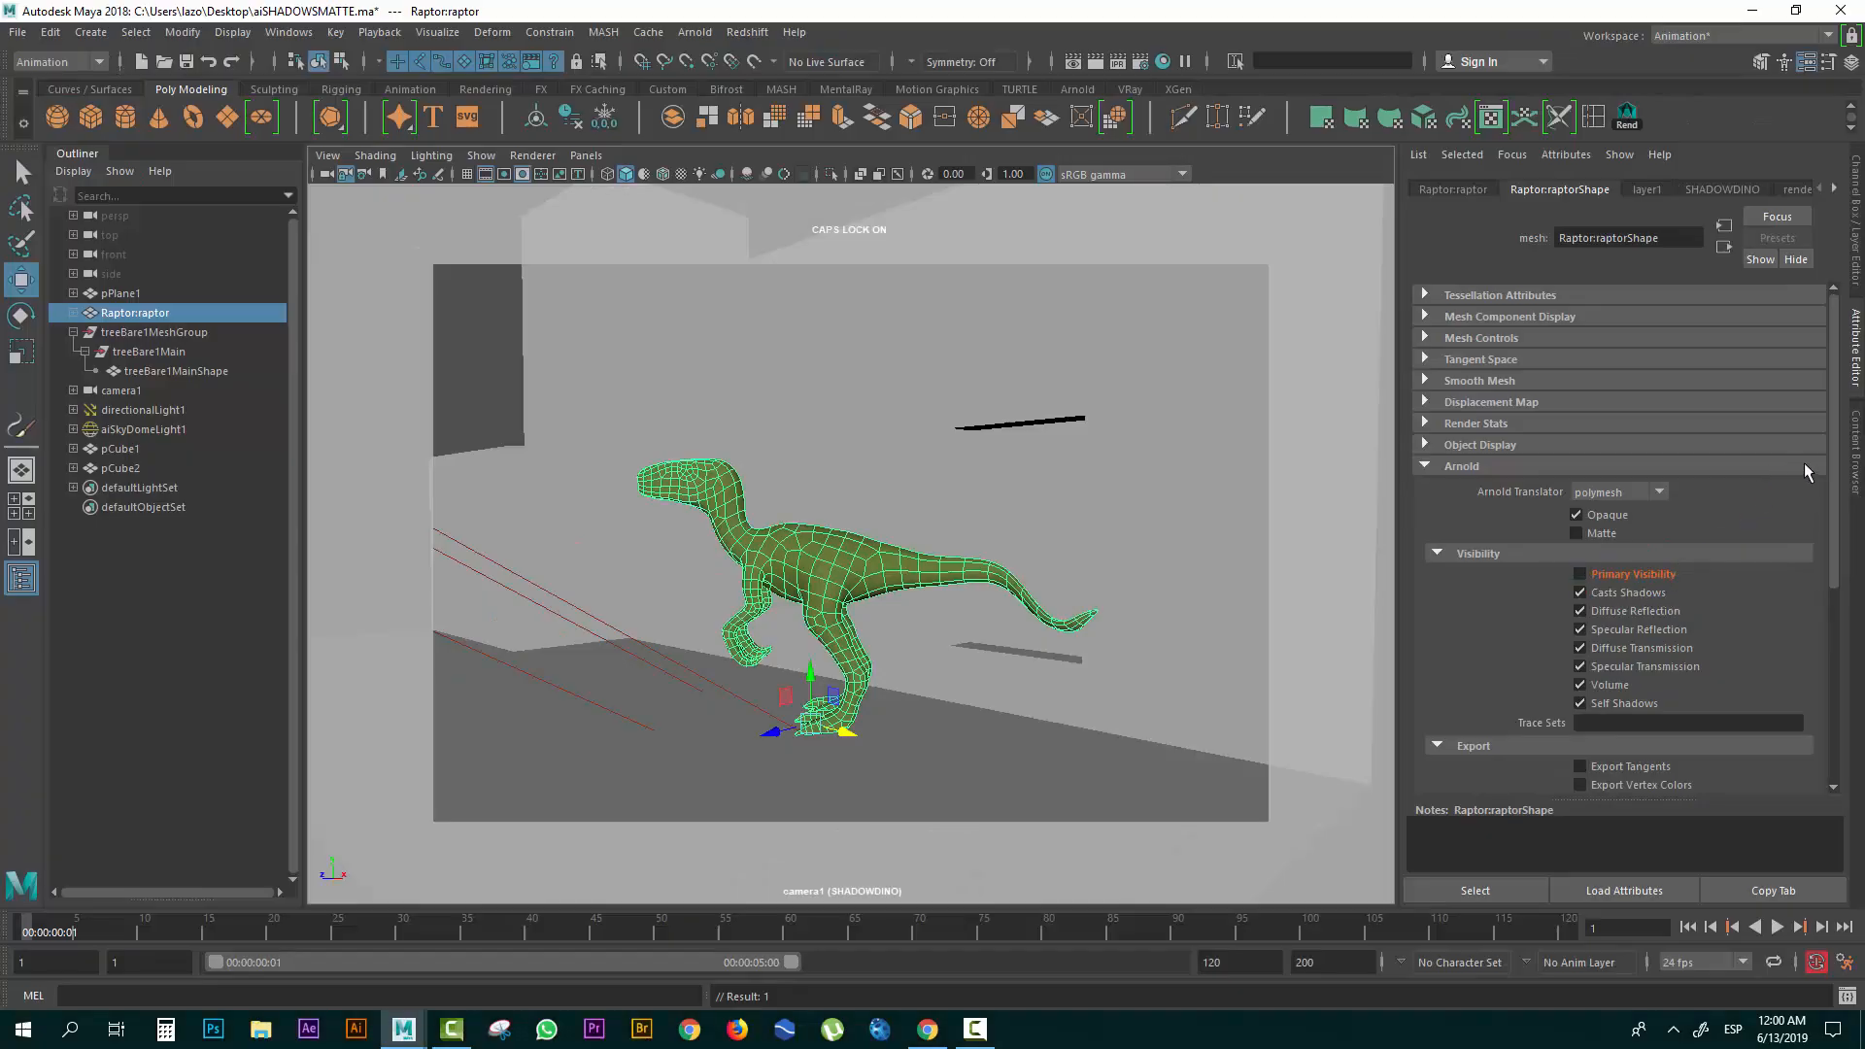
Render the SHADOWDINO layer in the Arnold RenderView and compare the raptor's shadow in the alpha and color channels.
{"action": "left_click", "coordinate": [1095, 61]}
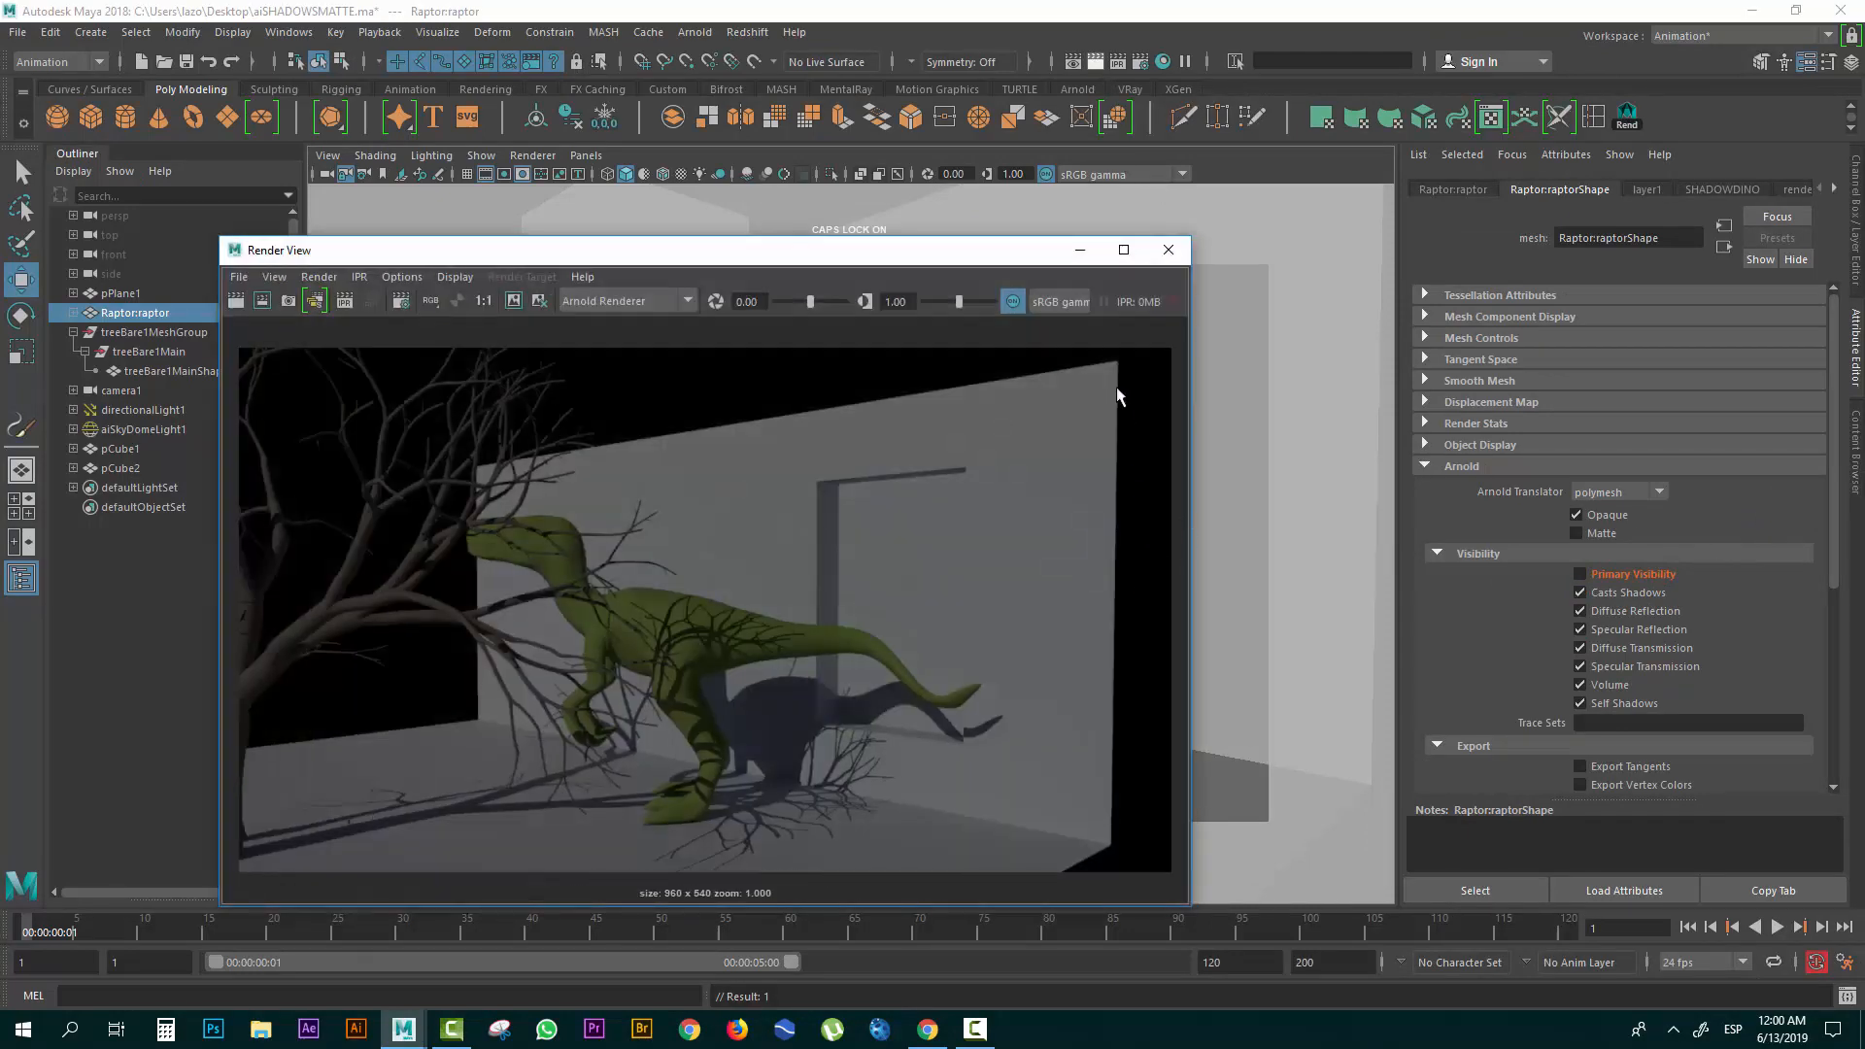
{"action": "left_click", "coordinate": [1169, 250]}
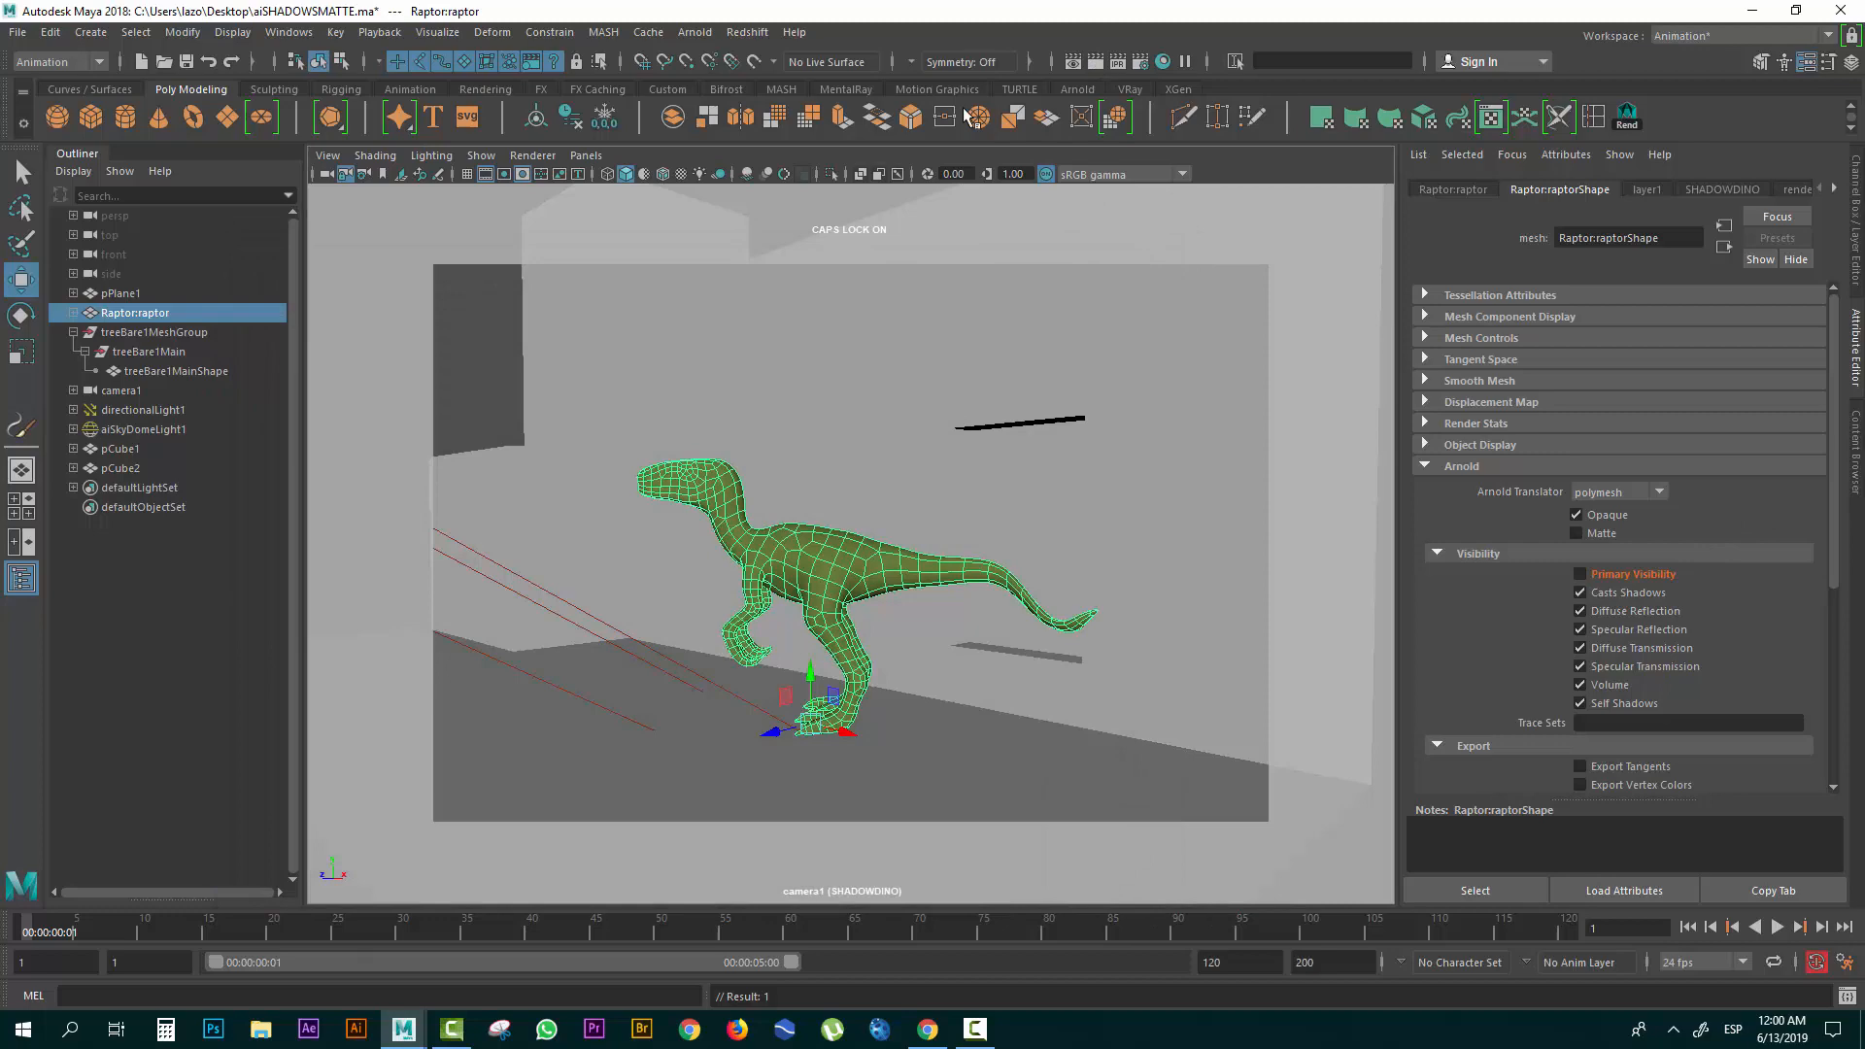
{"action": "left_click", "coordinate": [692, 32]}
{"action": "left_click", "coordinate": [719, 70]}
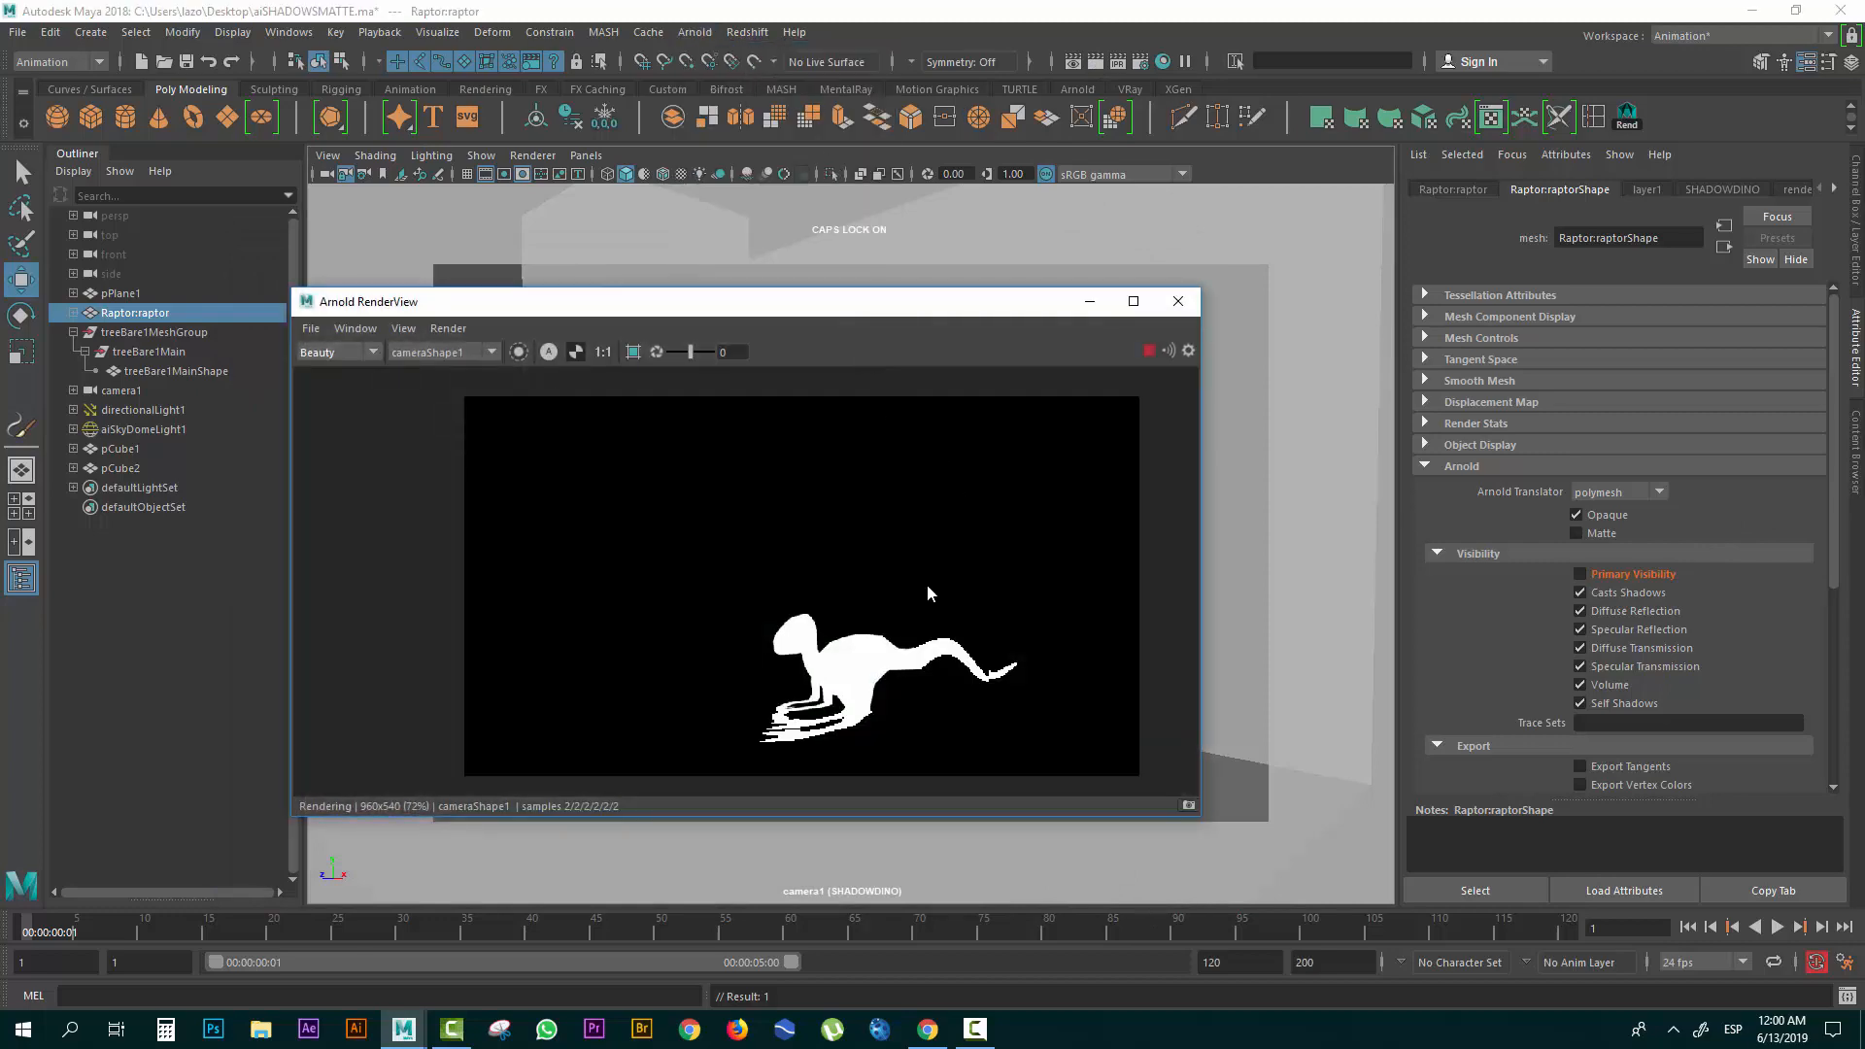
{"action": "left_click_drag", "start_coordinate": [865, 288], "coordinate": [860, 158]}
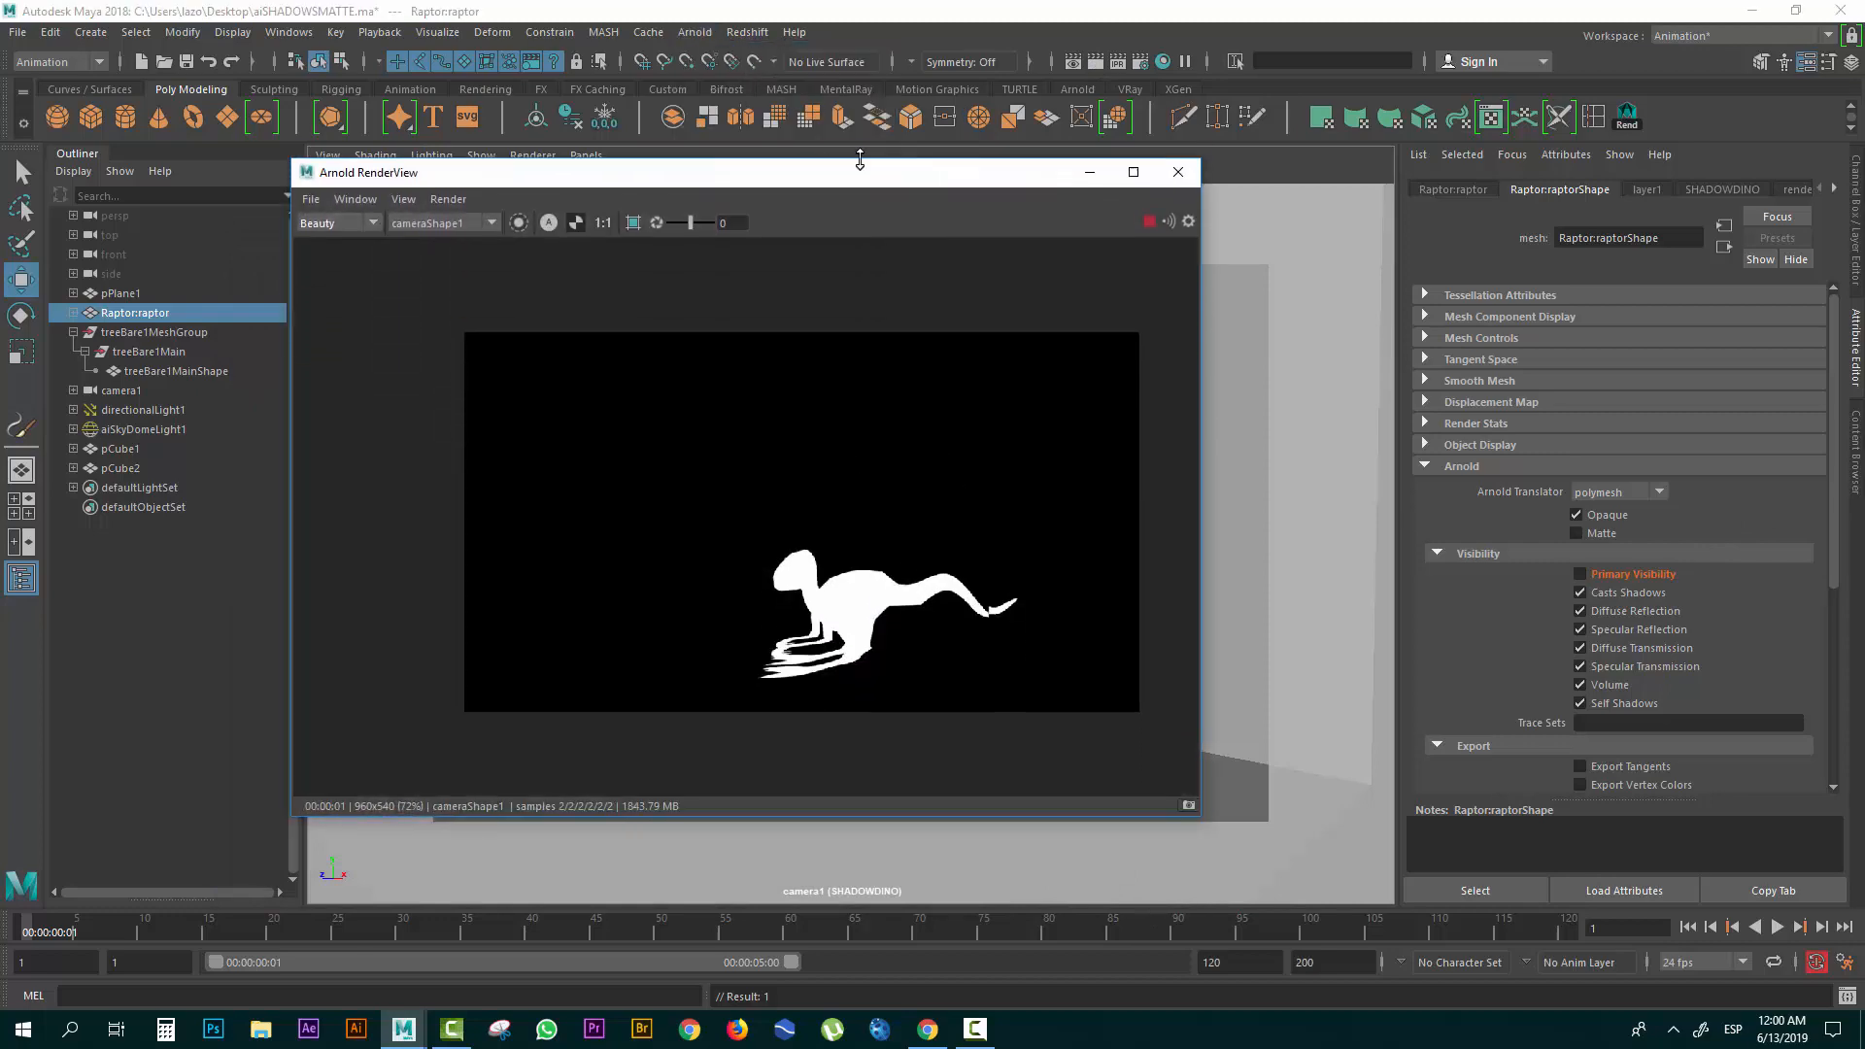
{"action": "key", "text": "ctrl+1"}
{"action": "mouse_move", "coordinate": [725, 679]}
{"action": "left_mouse_down"}
{"action": "mouse_move", "coordinate": [884, 746]}
{"action": "mouse_move", "coordinate": [1167, 647]}
{"action": "left_mouse_up"}
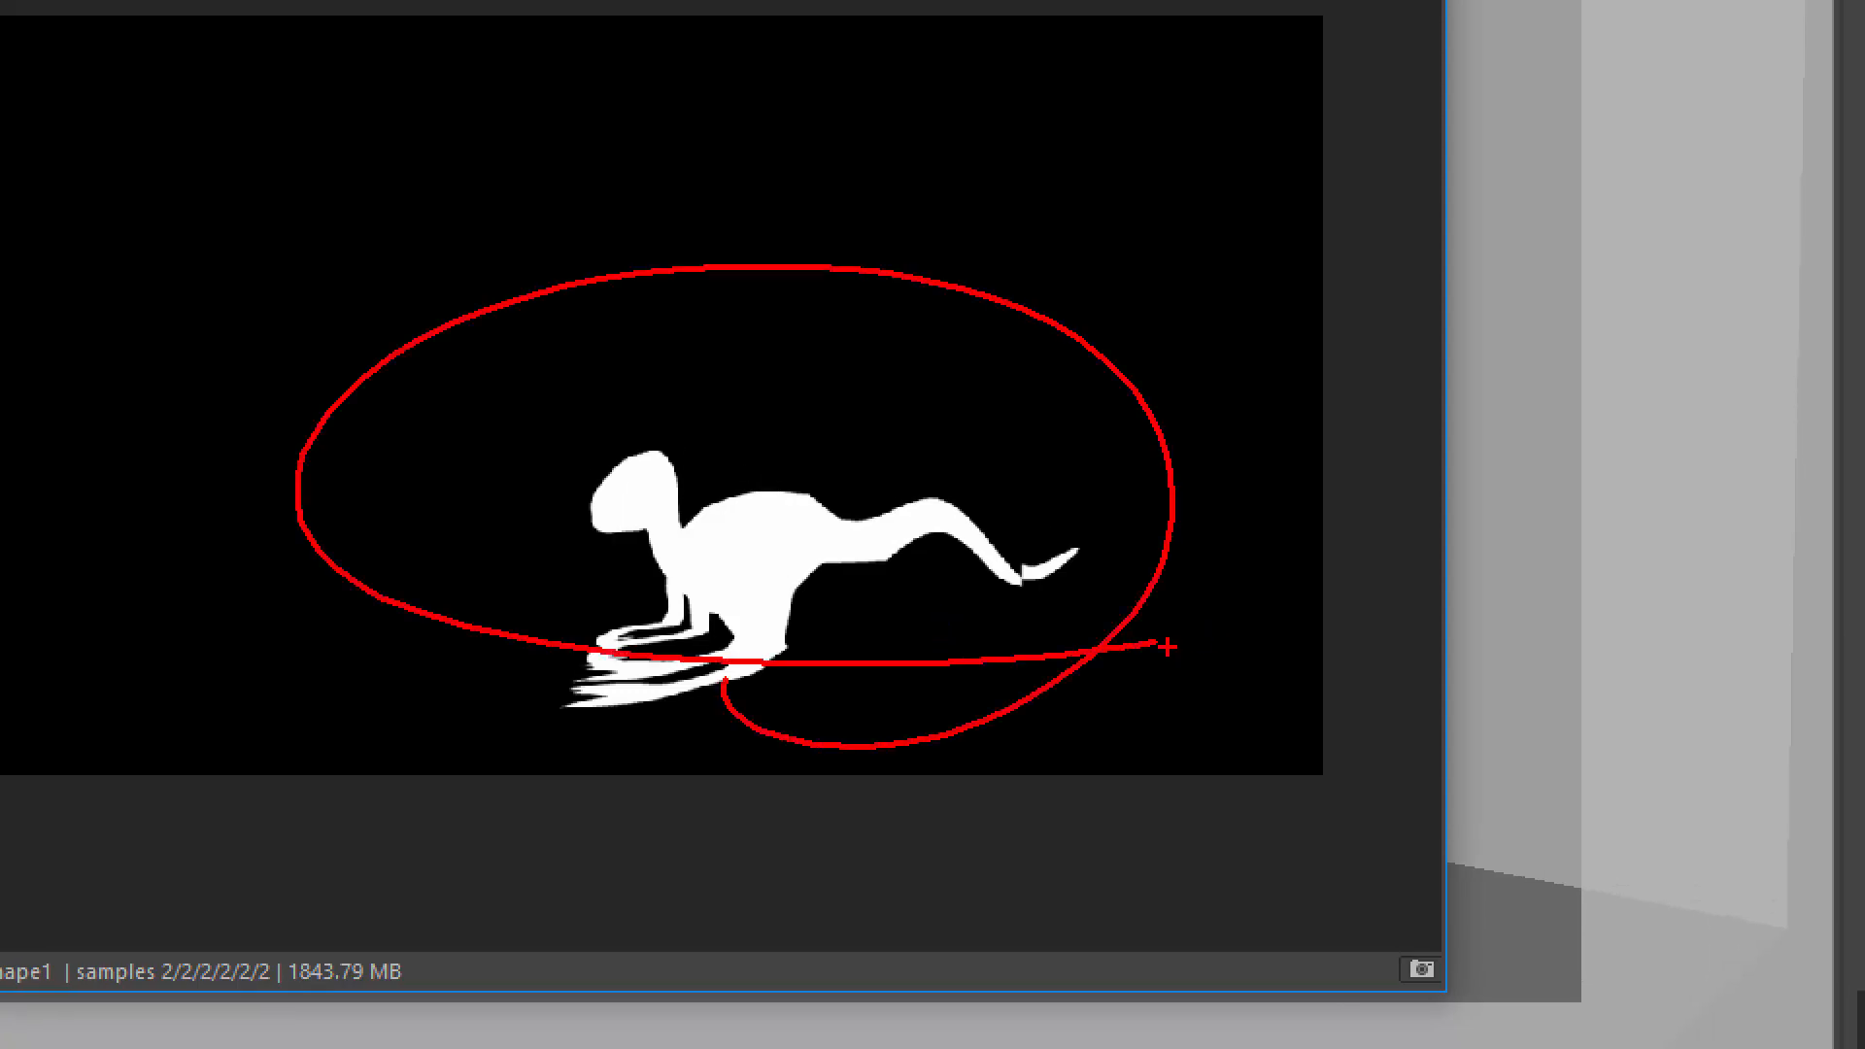
{"action": "key", "text": "Escape"}
{"action": "left_click", "coordinate": [568, 223]}
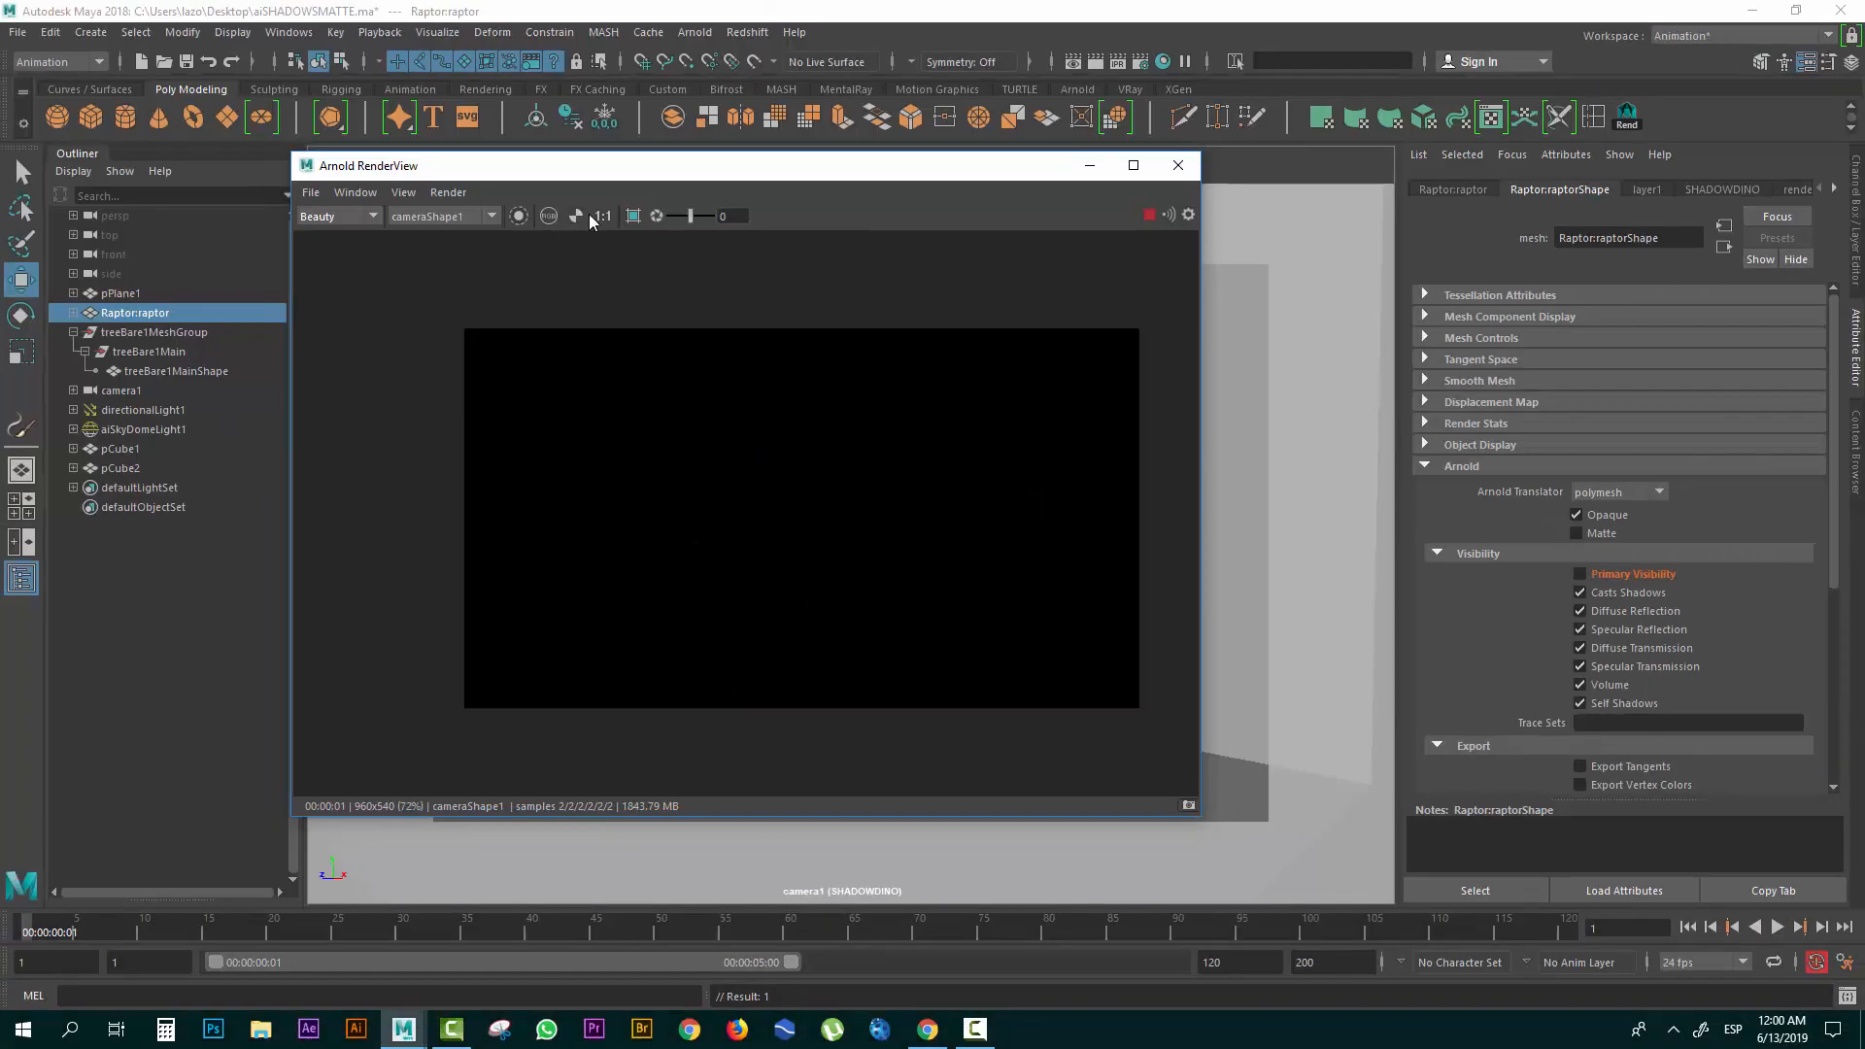
{"action": "left_click", "coordinate": [577, 216]}
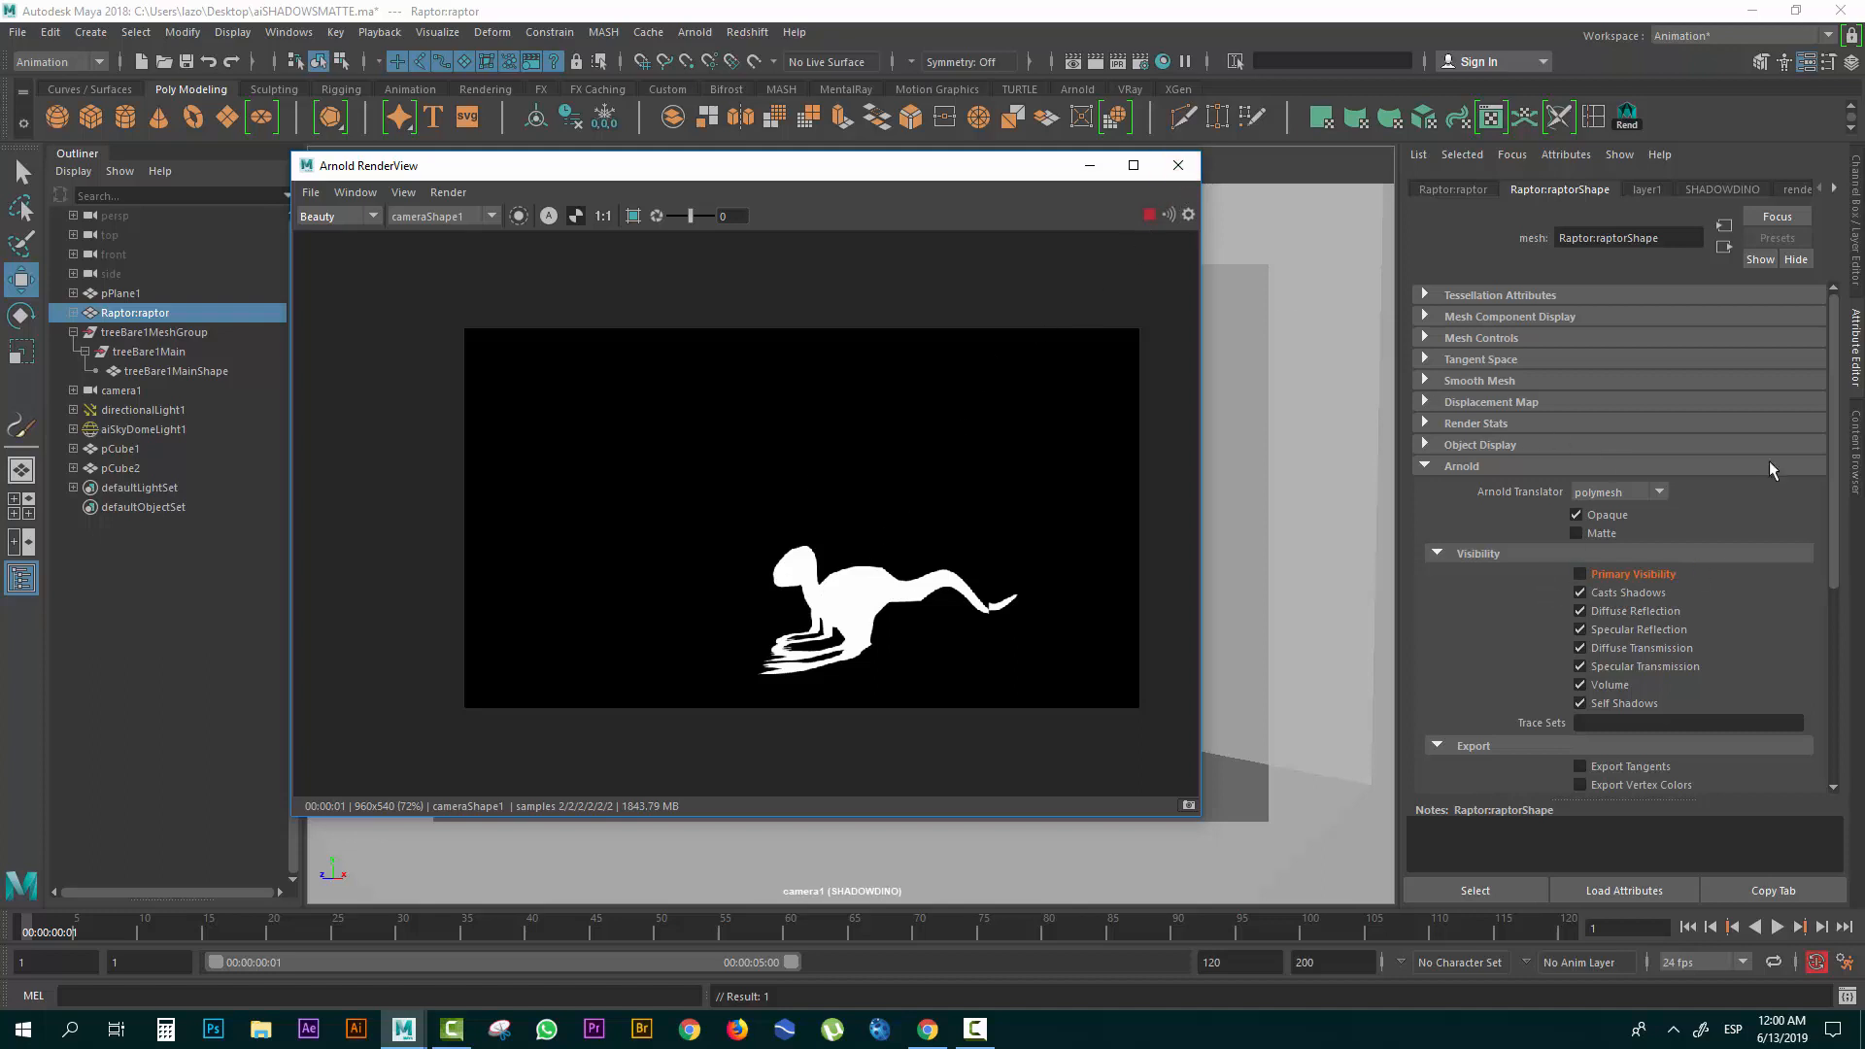
Switch to masterLayer and examine the raptorShape's Primary Visibility setting and the attribute options available for it.
{"action": "left_click", "coordinate": [1857, 277]}
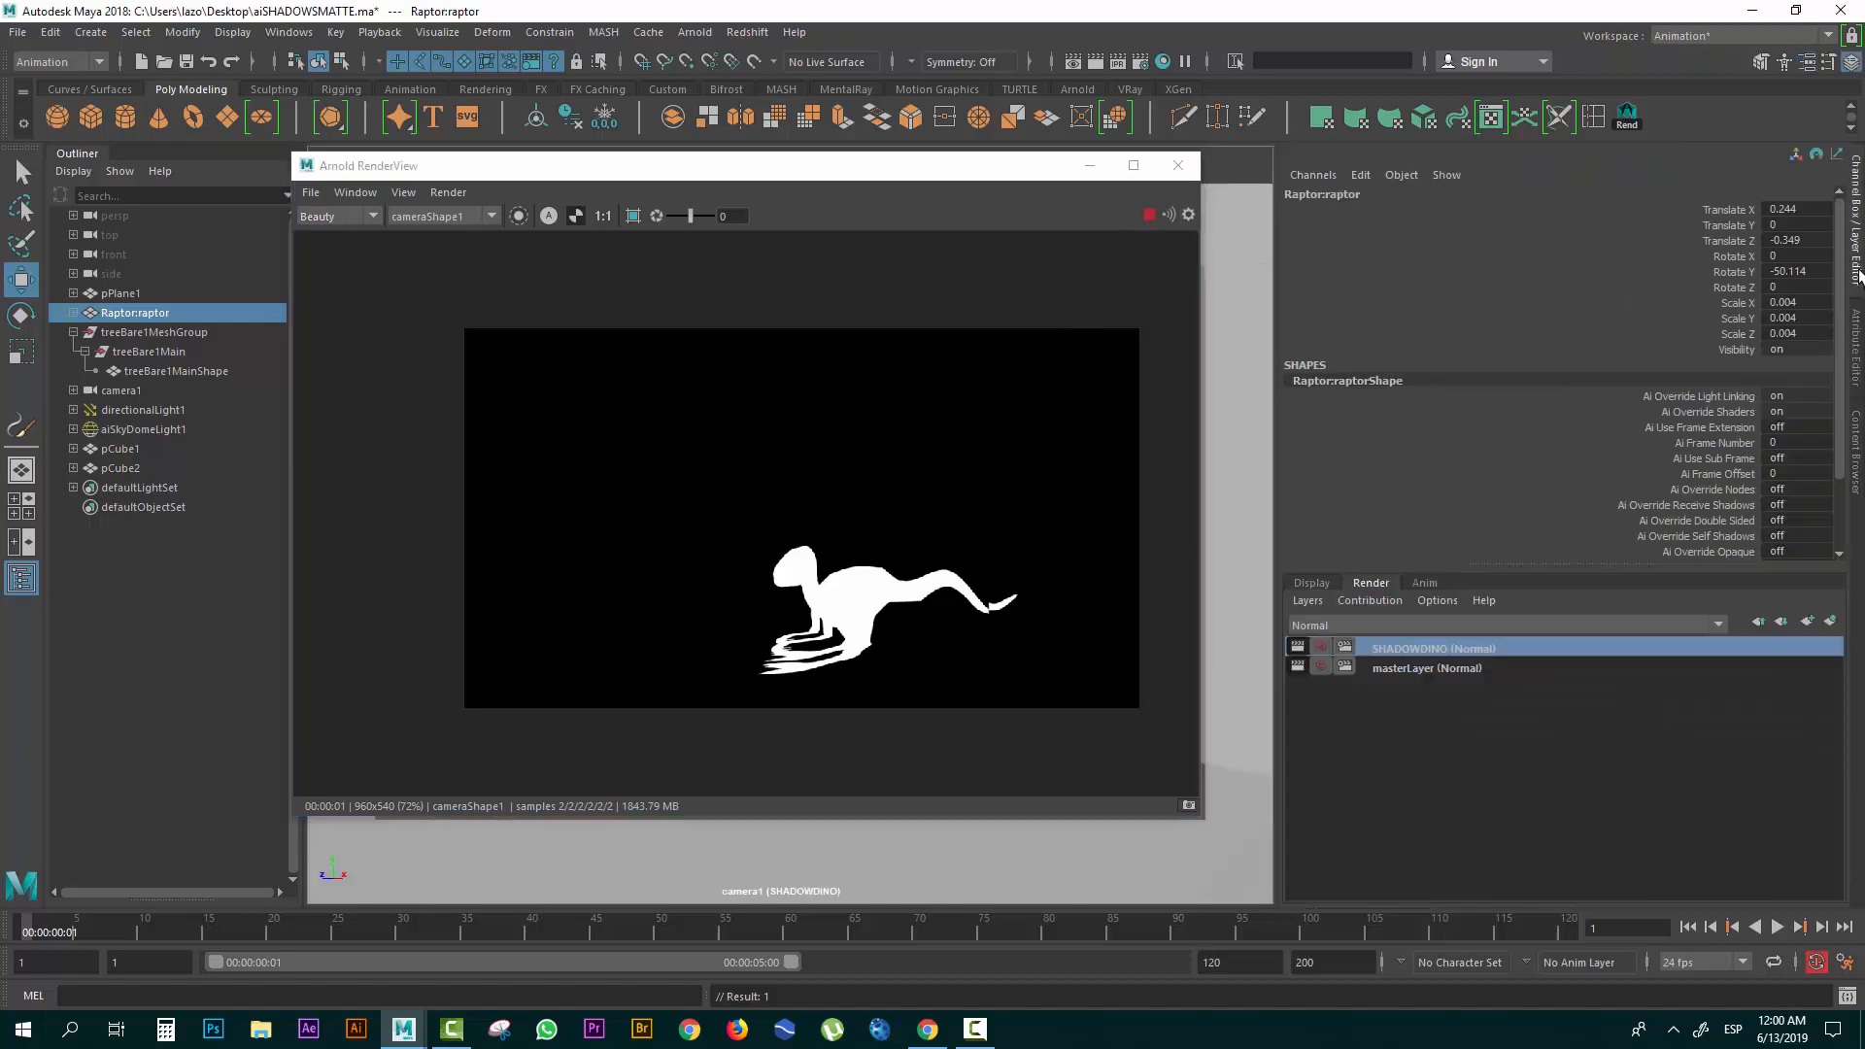
{"action": "left_click", "coordinate": [1456, 669]}
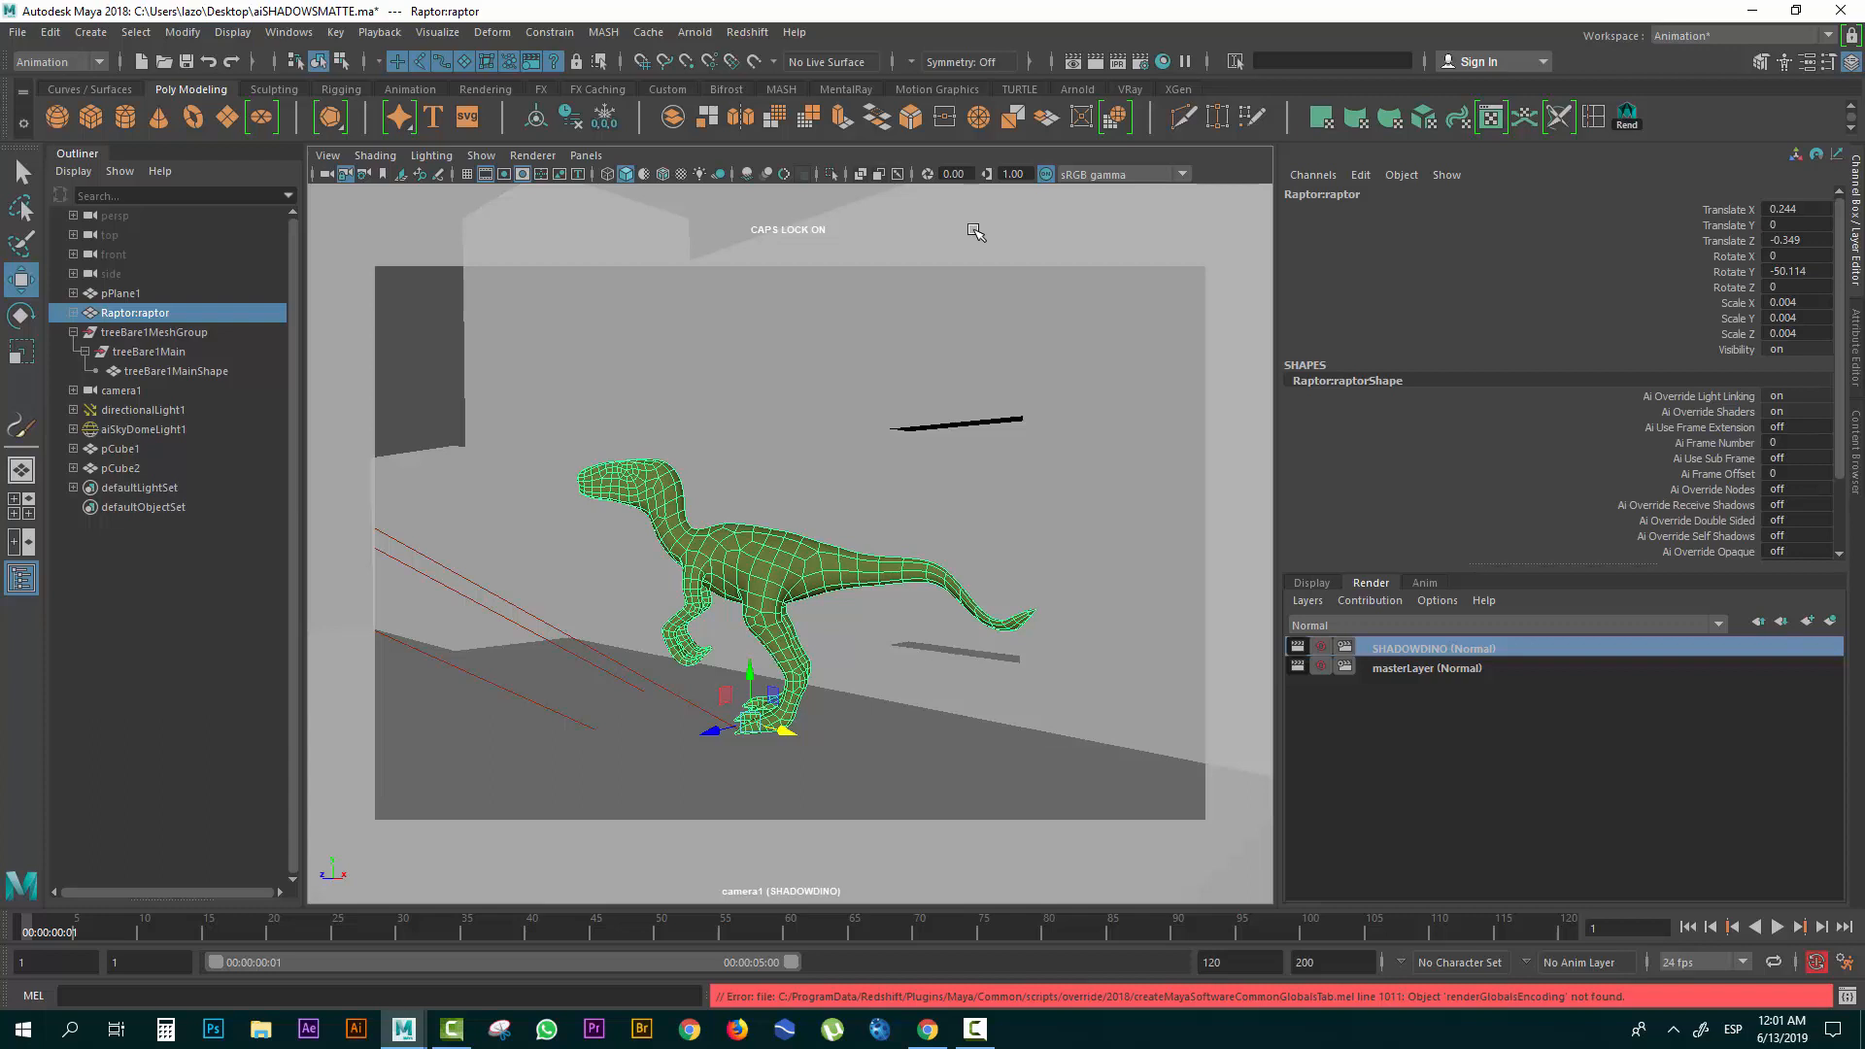
{"action": "left_click", "coordinate": [1448, 669]}
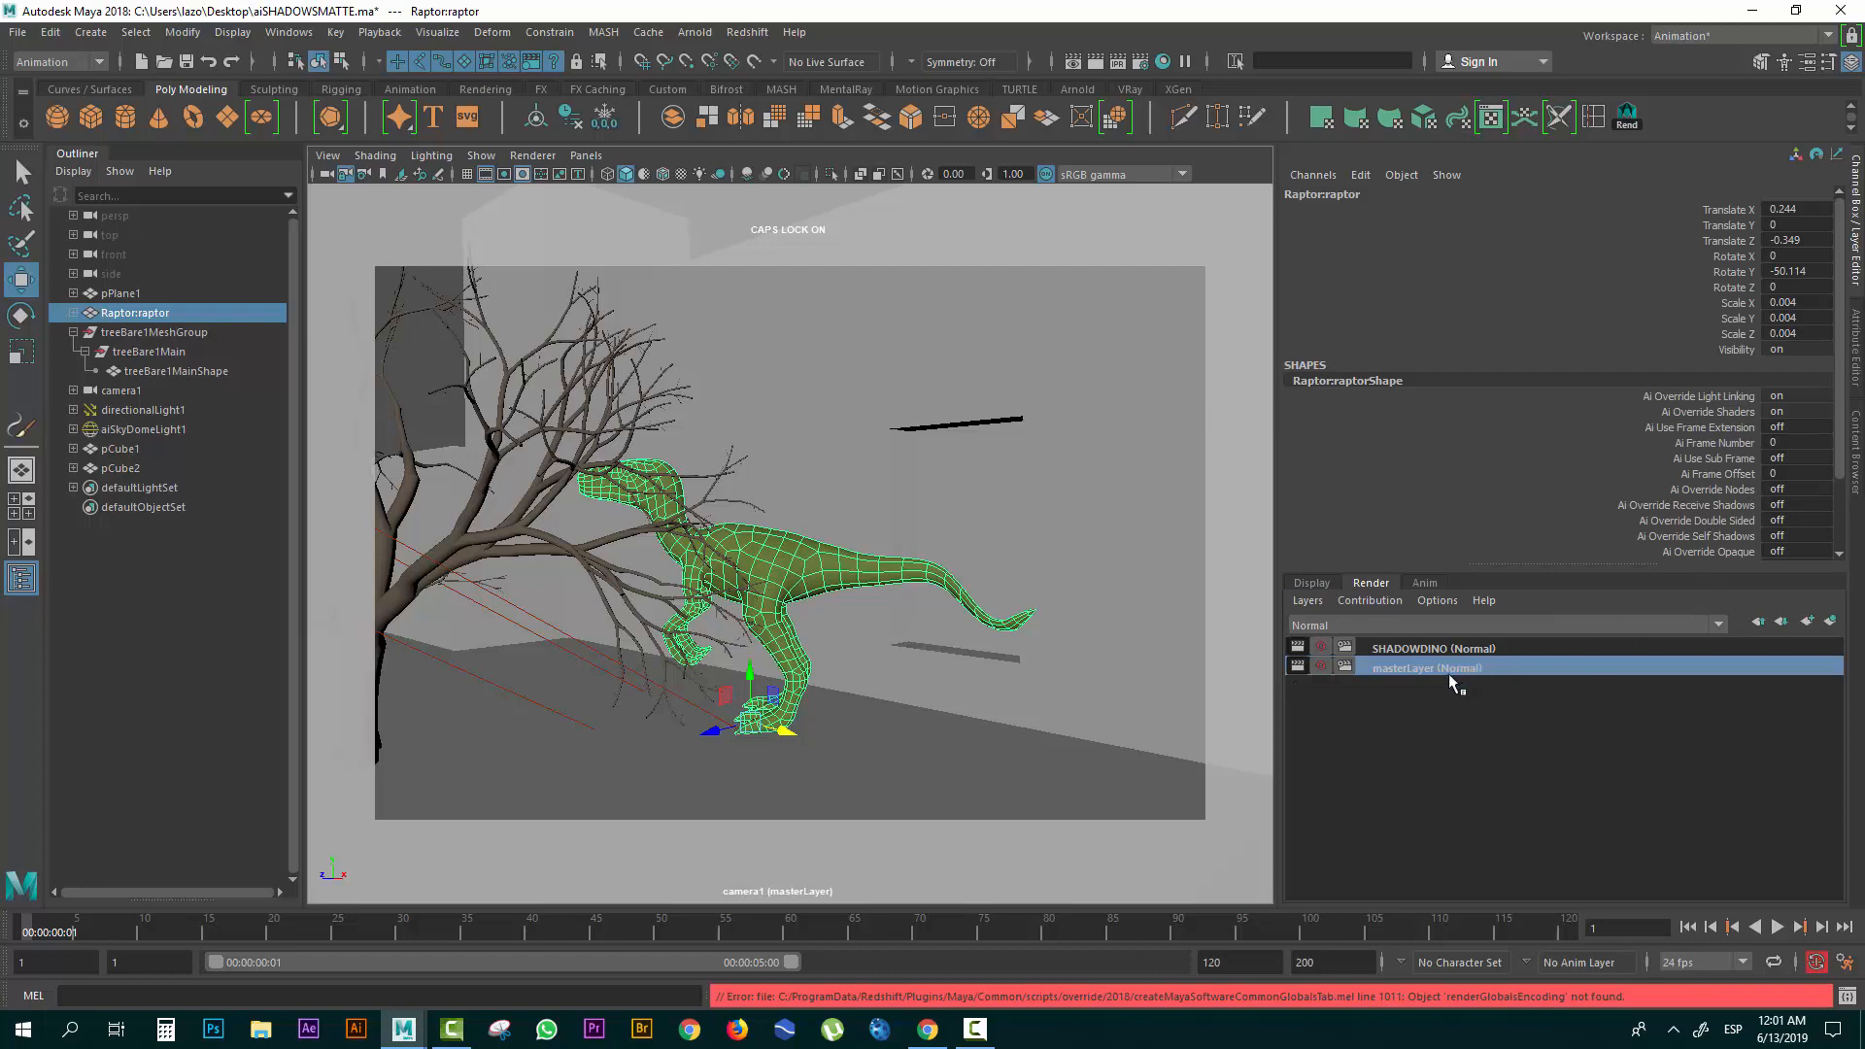
{"action": "left_click", "coordinate": [1850, 476]}
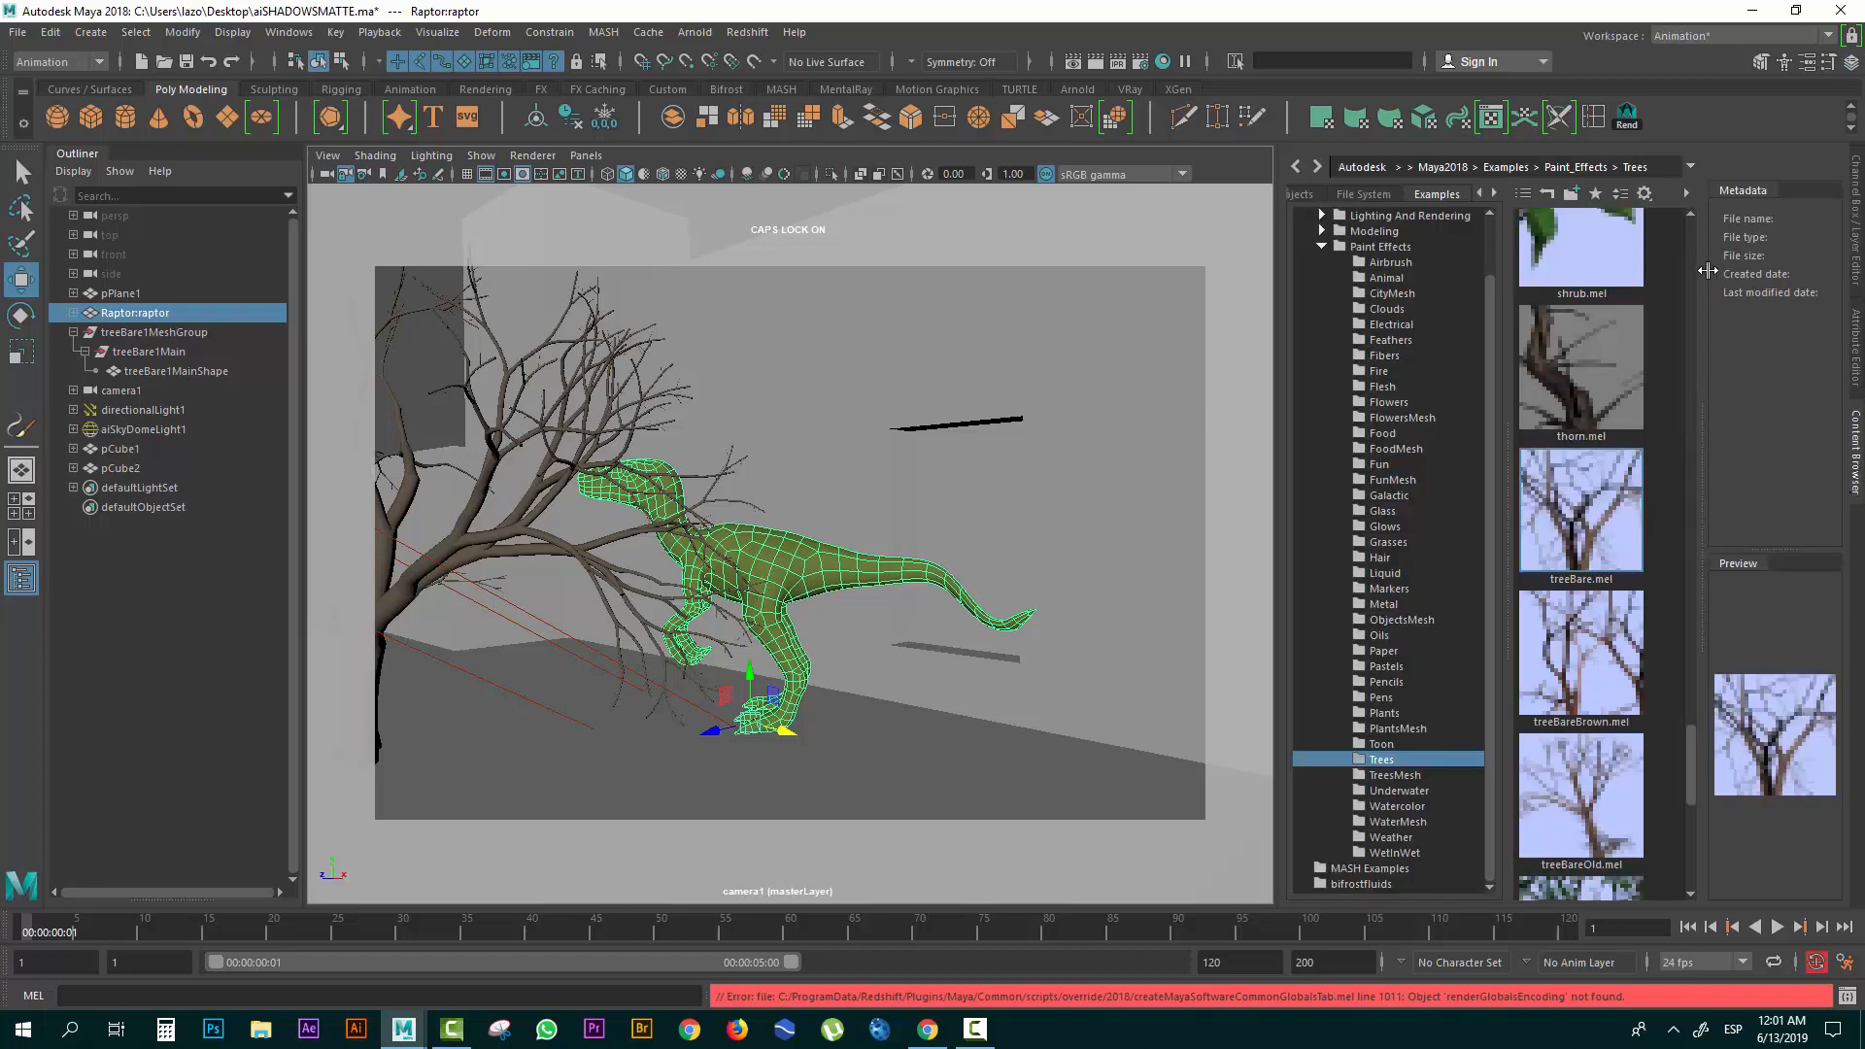
{"action": "left_click", "coordinate": [1855, 367]}
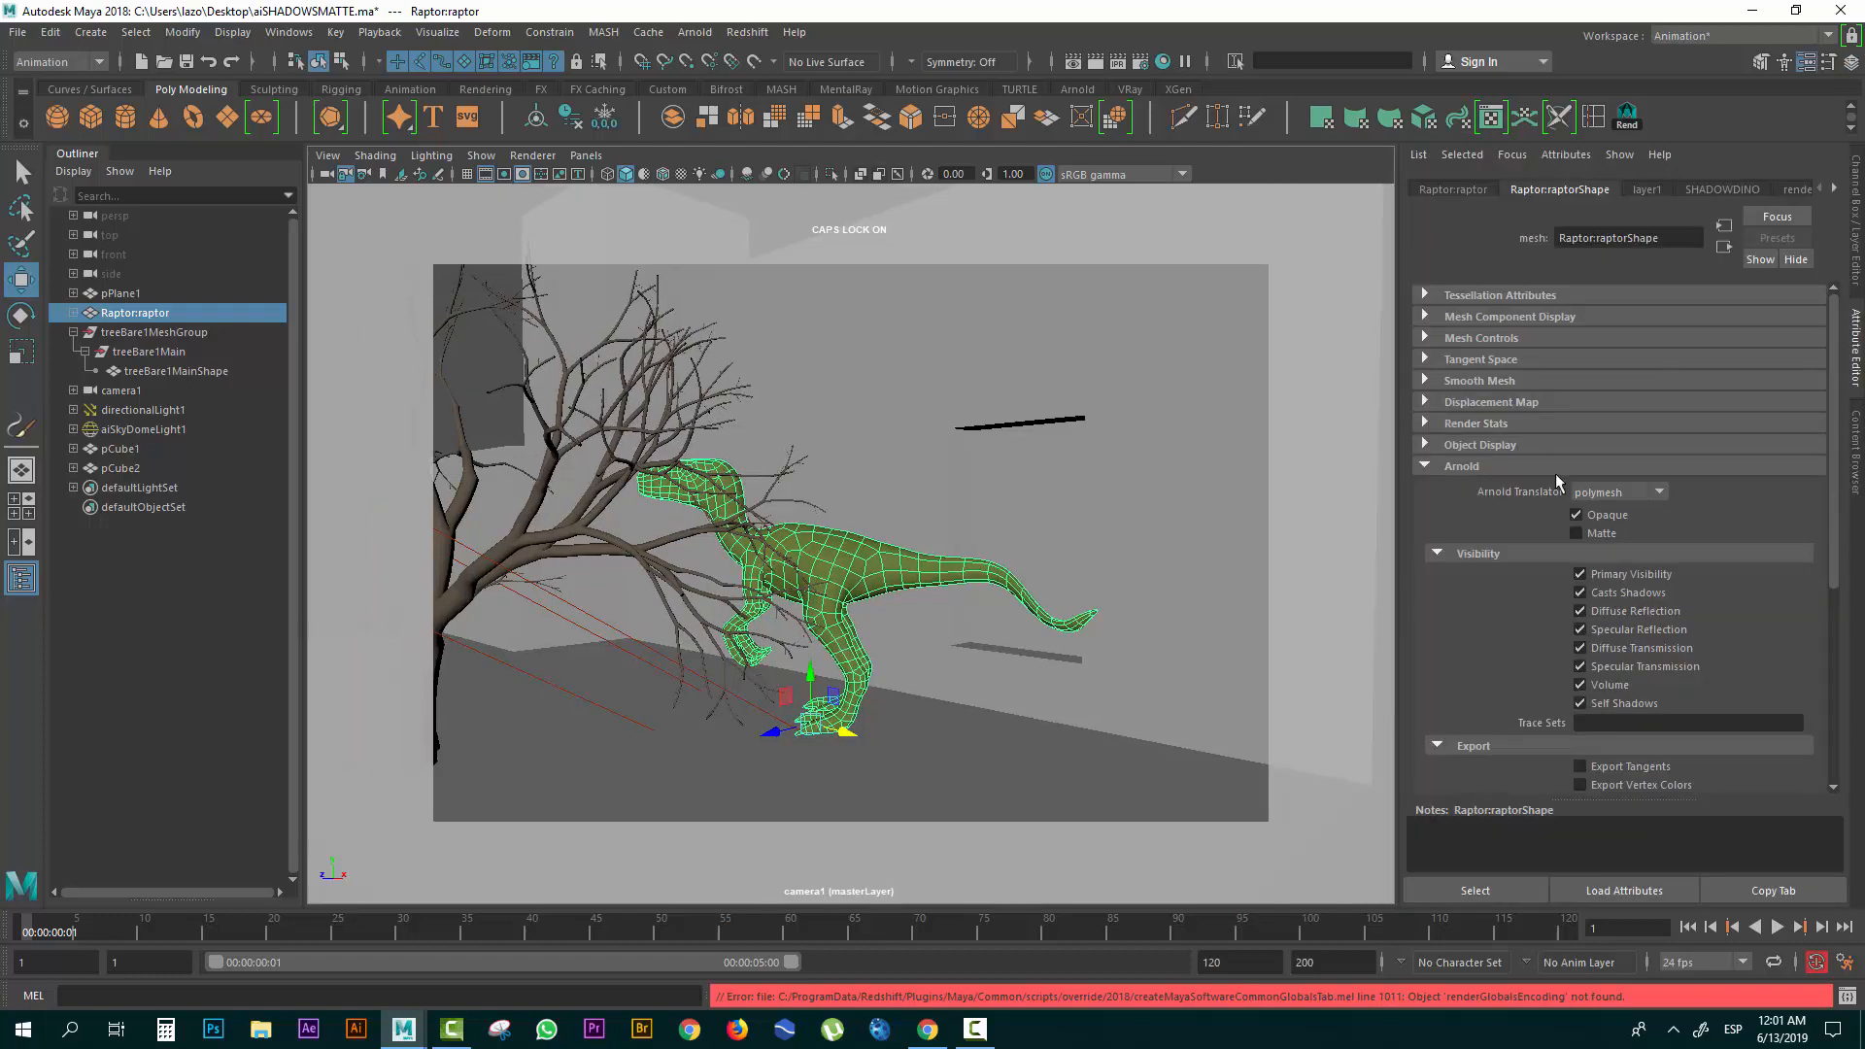
{"action": "right_click", "coordinate": [1648, 580]}
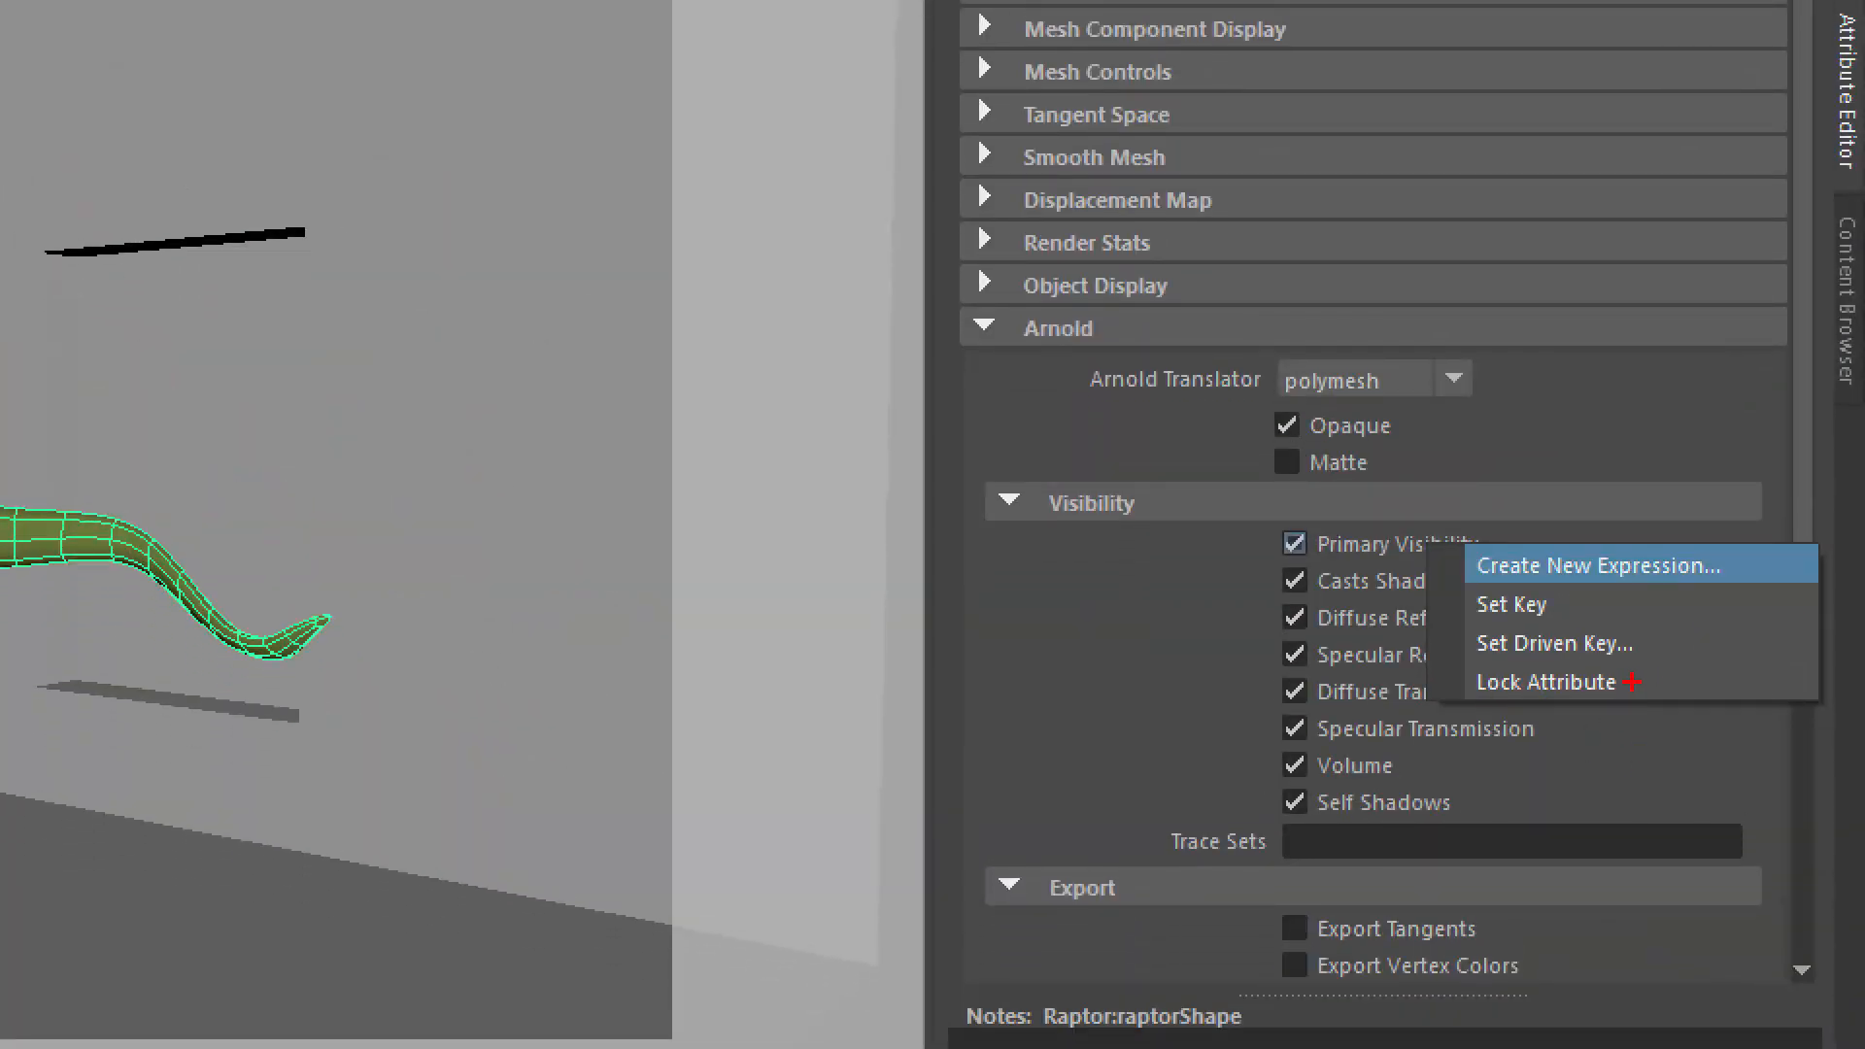
{"action": "mouse_move", "coordinate": [1650, 680]}
{"action": "left_mouse_down"}
{"action": "mouse_move", "coordinate": [1692, 548]}
{"action": "mouse_move", "coordinate": [1707, 574]}
{"action": "left_mouse_up"}
{"action": "key", "text": "Escape"}
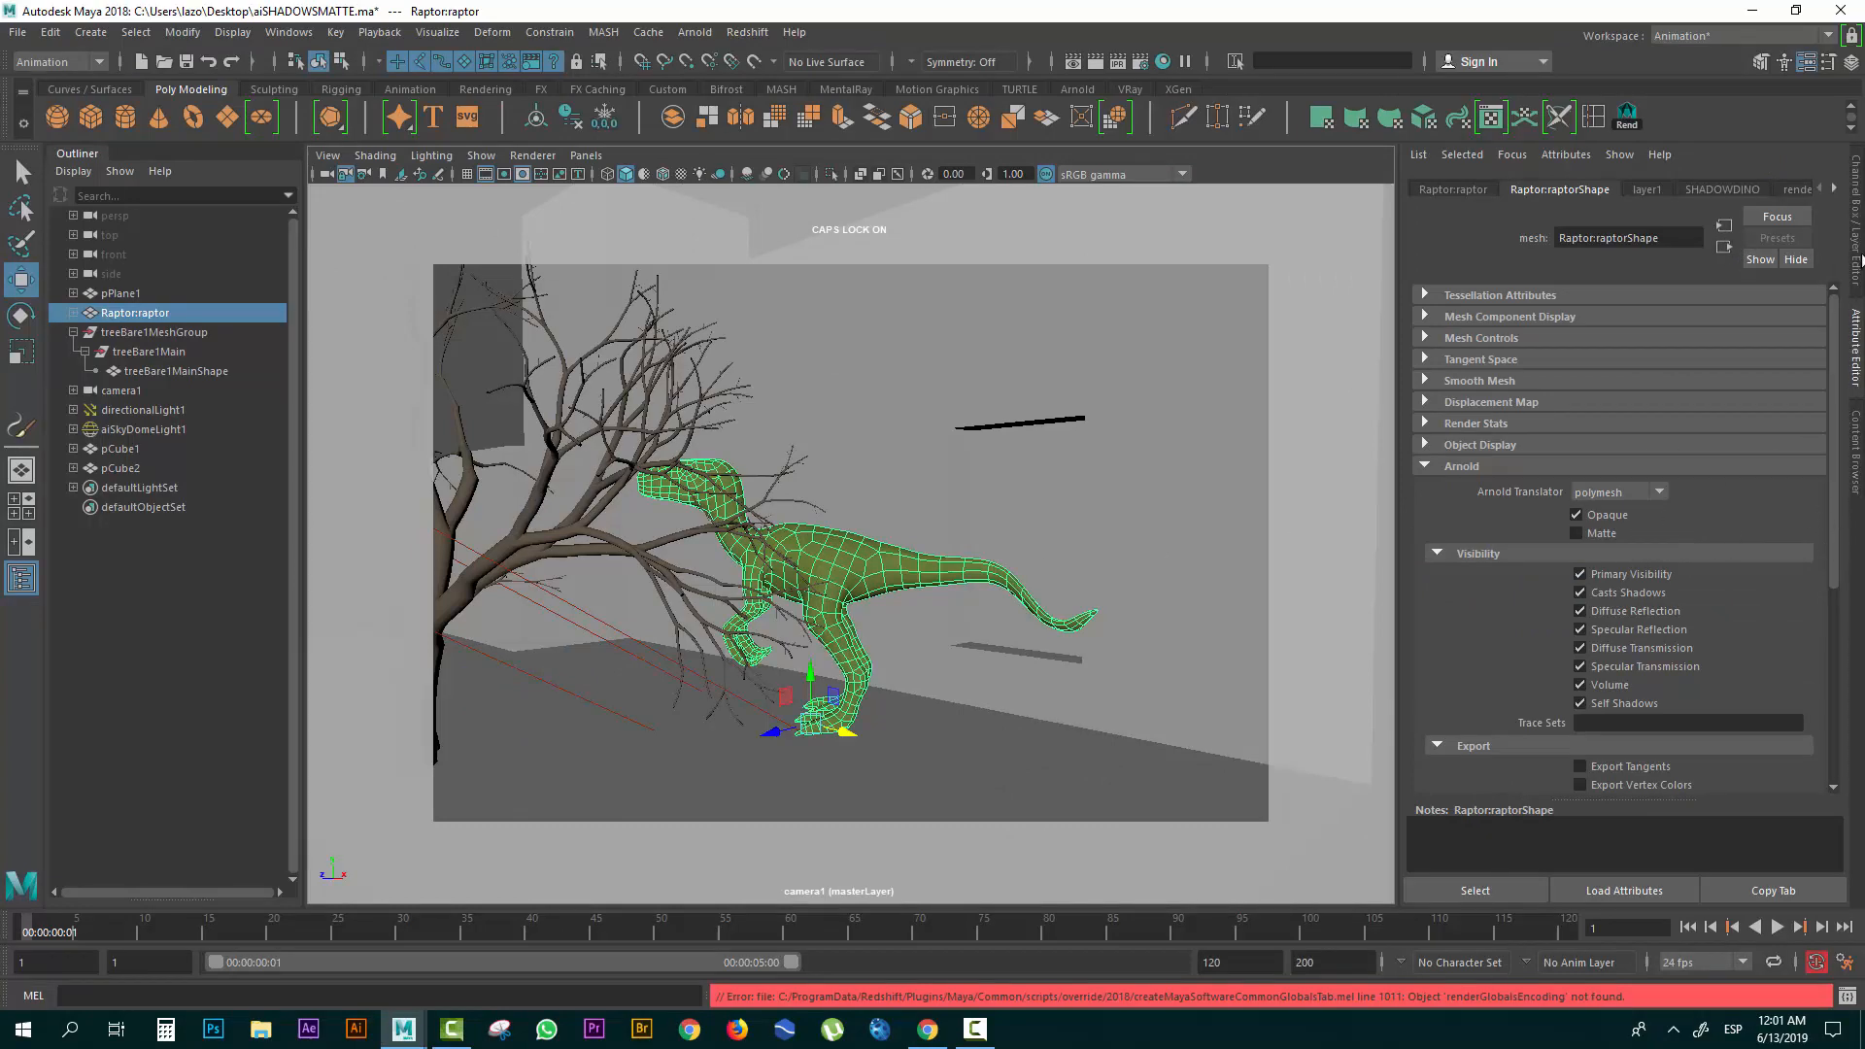
Duplicate the SHADOWDINO render layer and rename the copy SHADOWTREE.
{"action": "left_click", "coordinate": [1854, 354]}
{"action": "left_click", "coordinate": [1530, 649]}
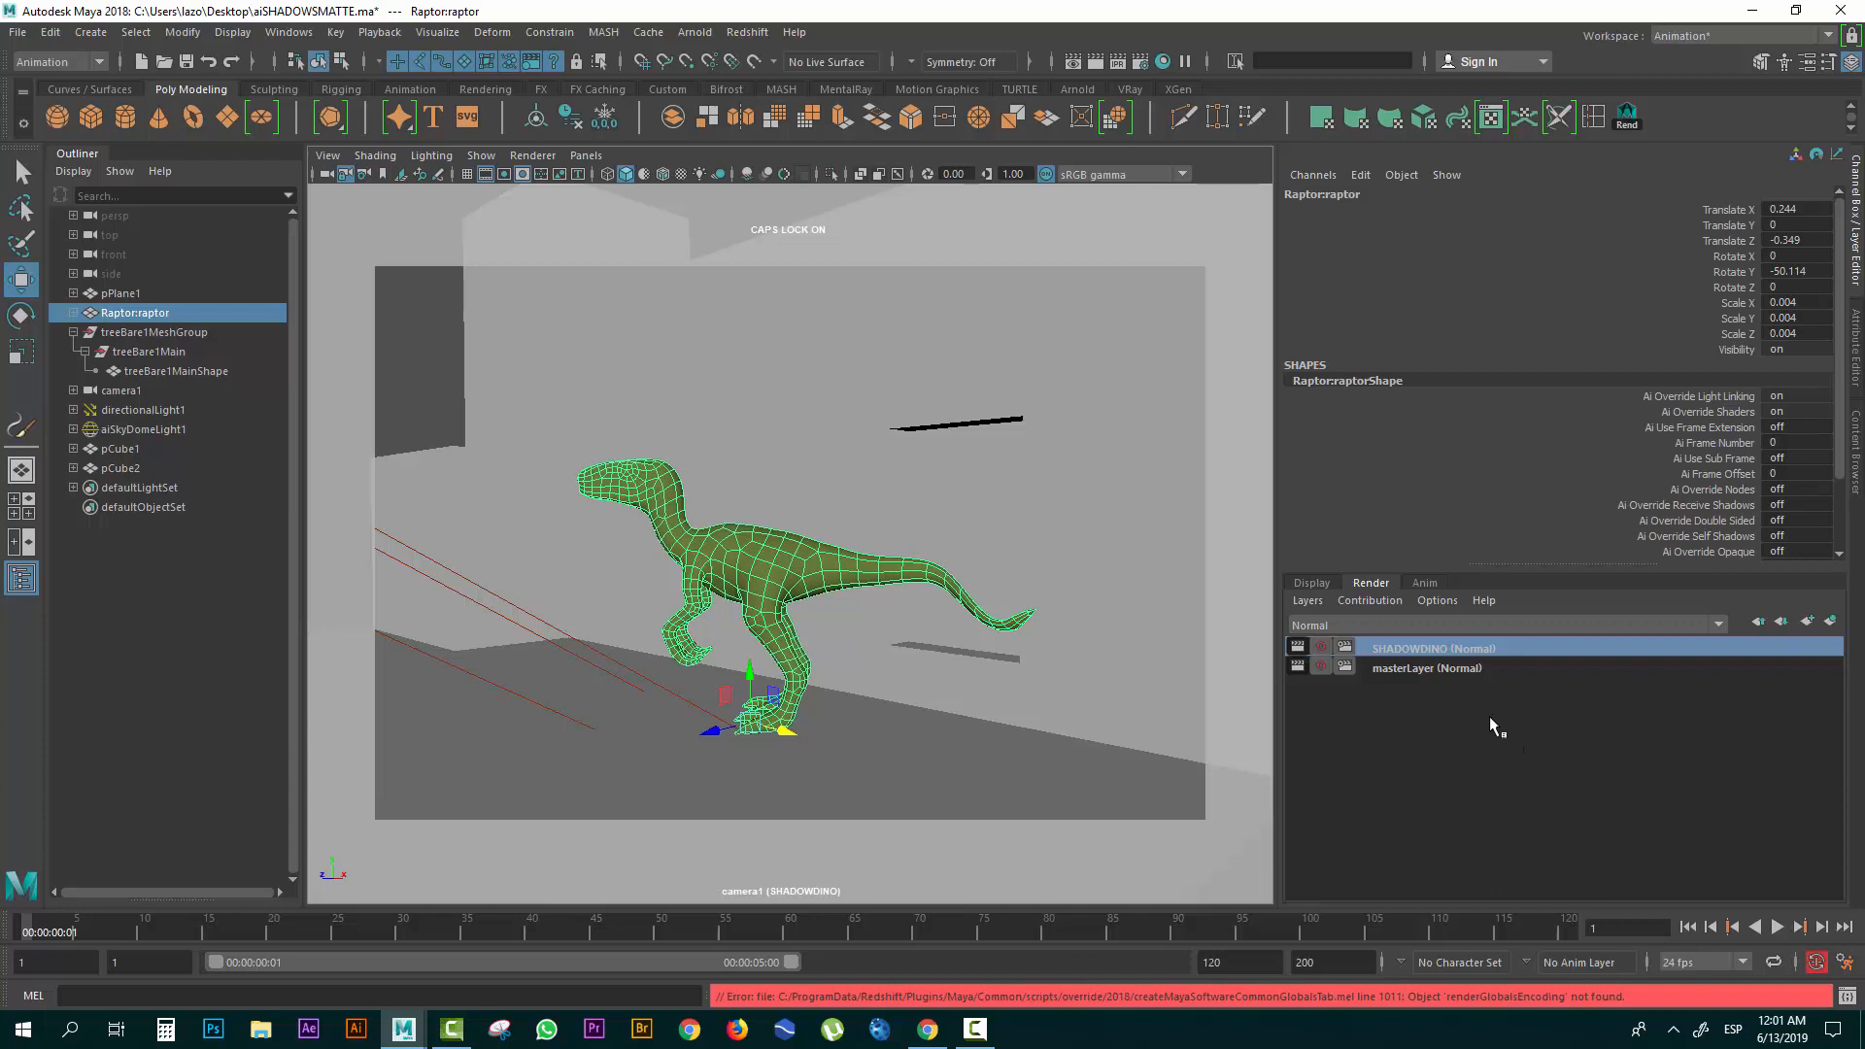
{"action": "right_click", "coordinate": [1501, 645]}
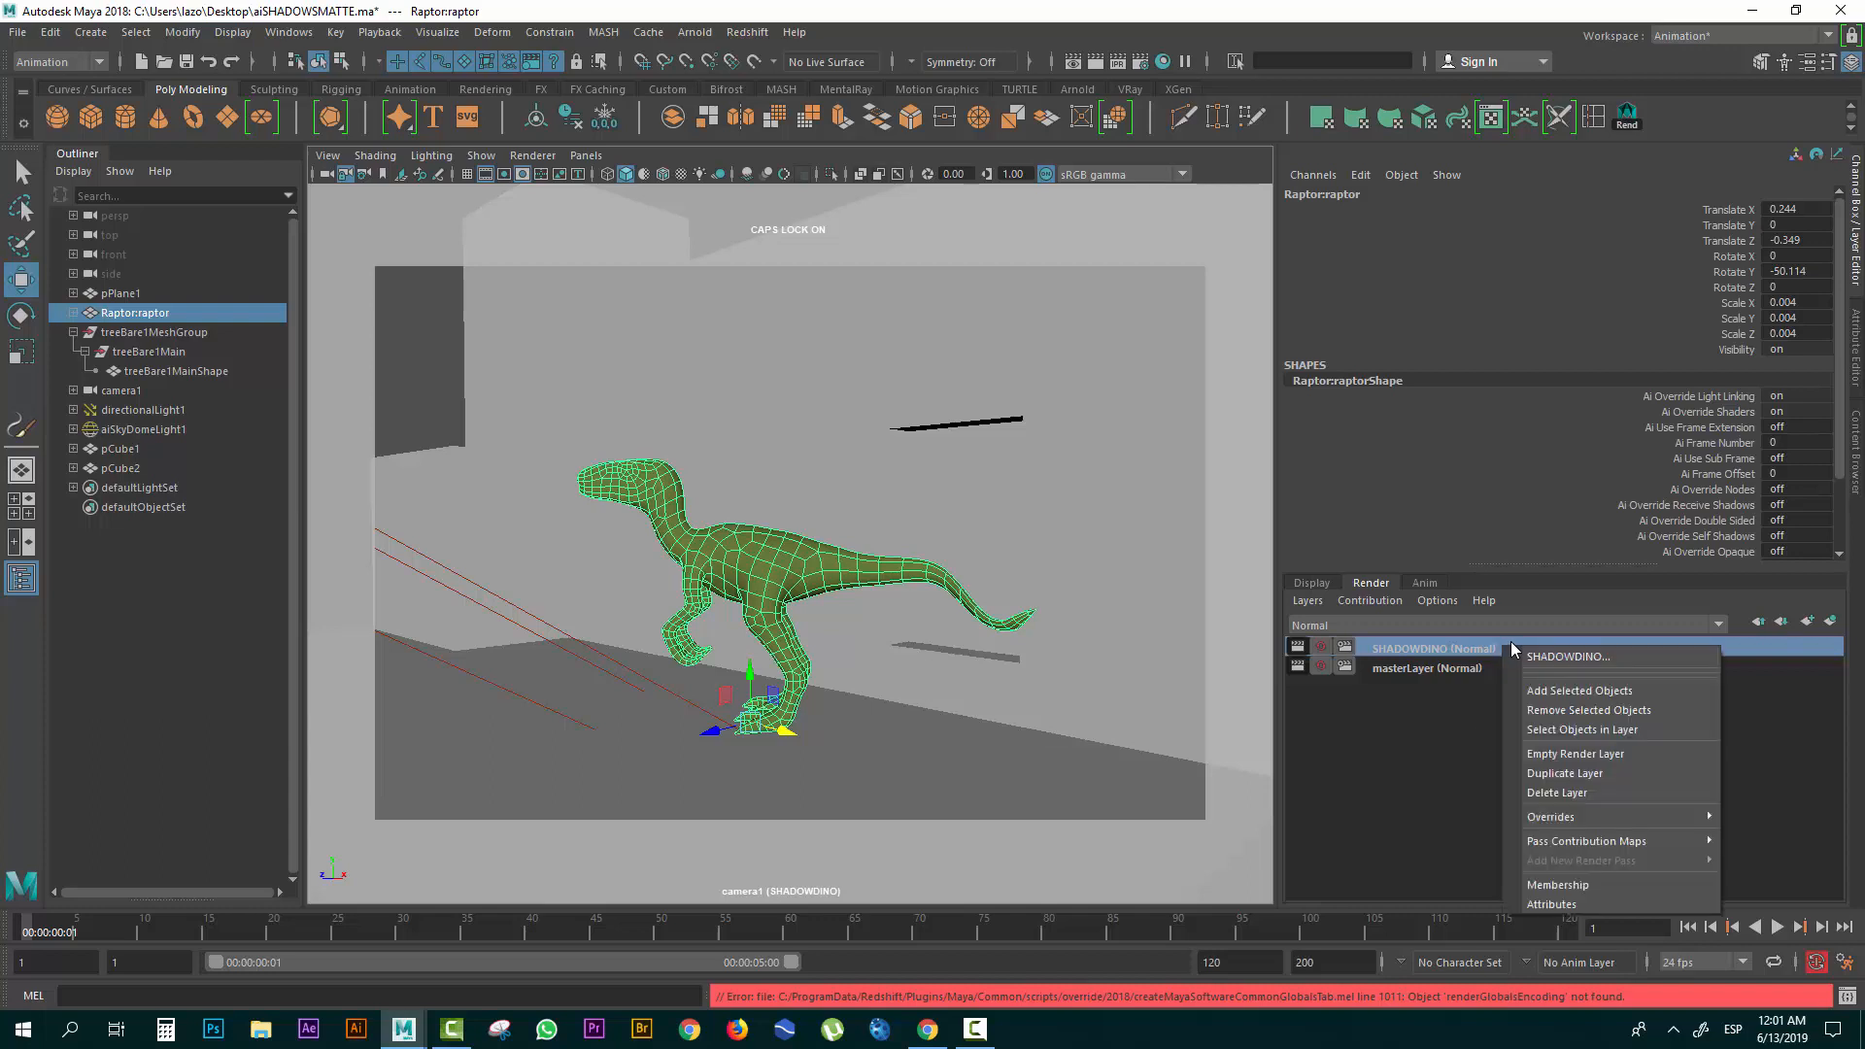
{"action": "left_click", "coordinate": [1565, 773]}
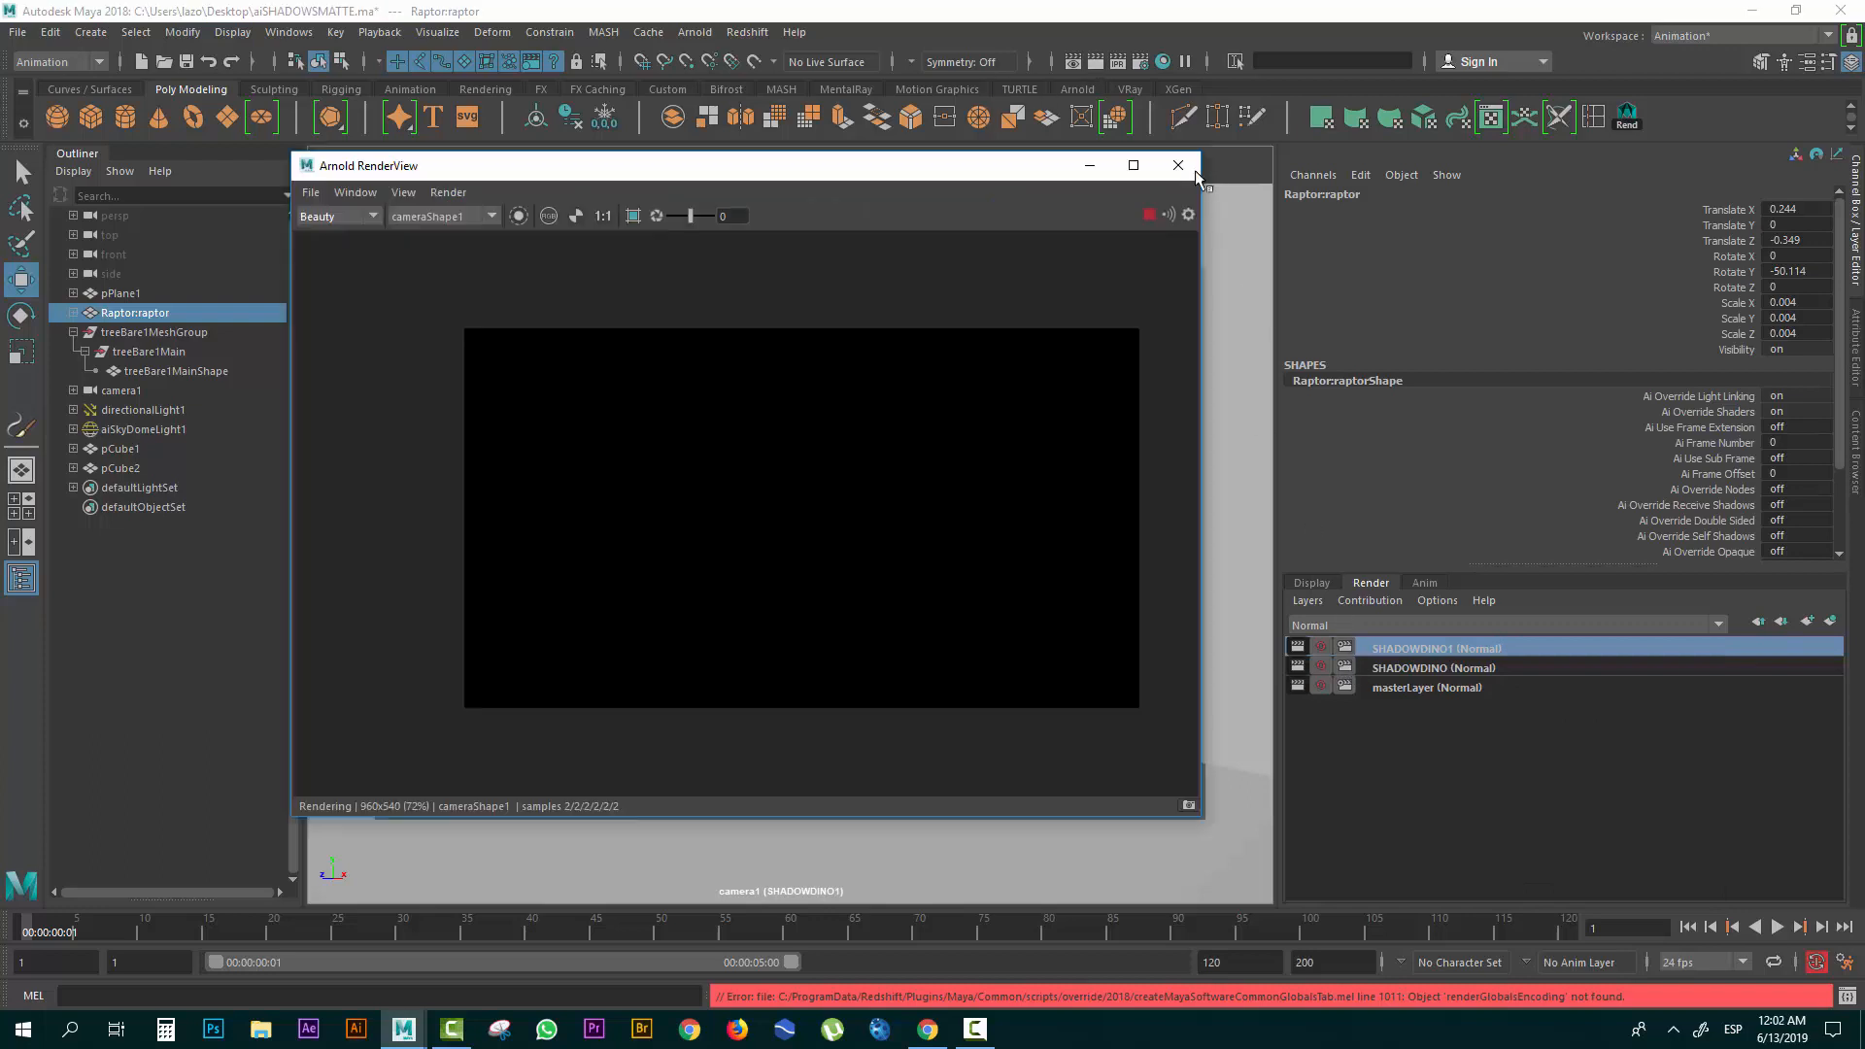
{"action": "left_click", "coordinate": [1183, 166]}
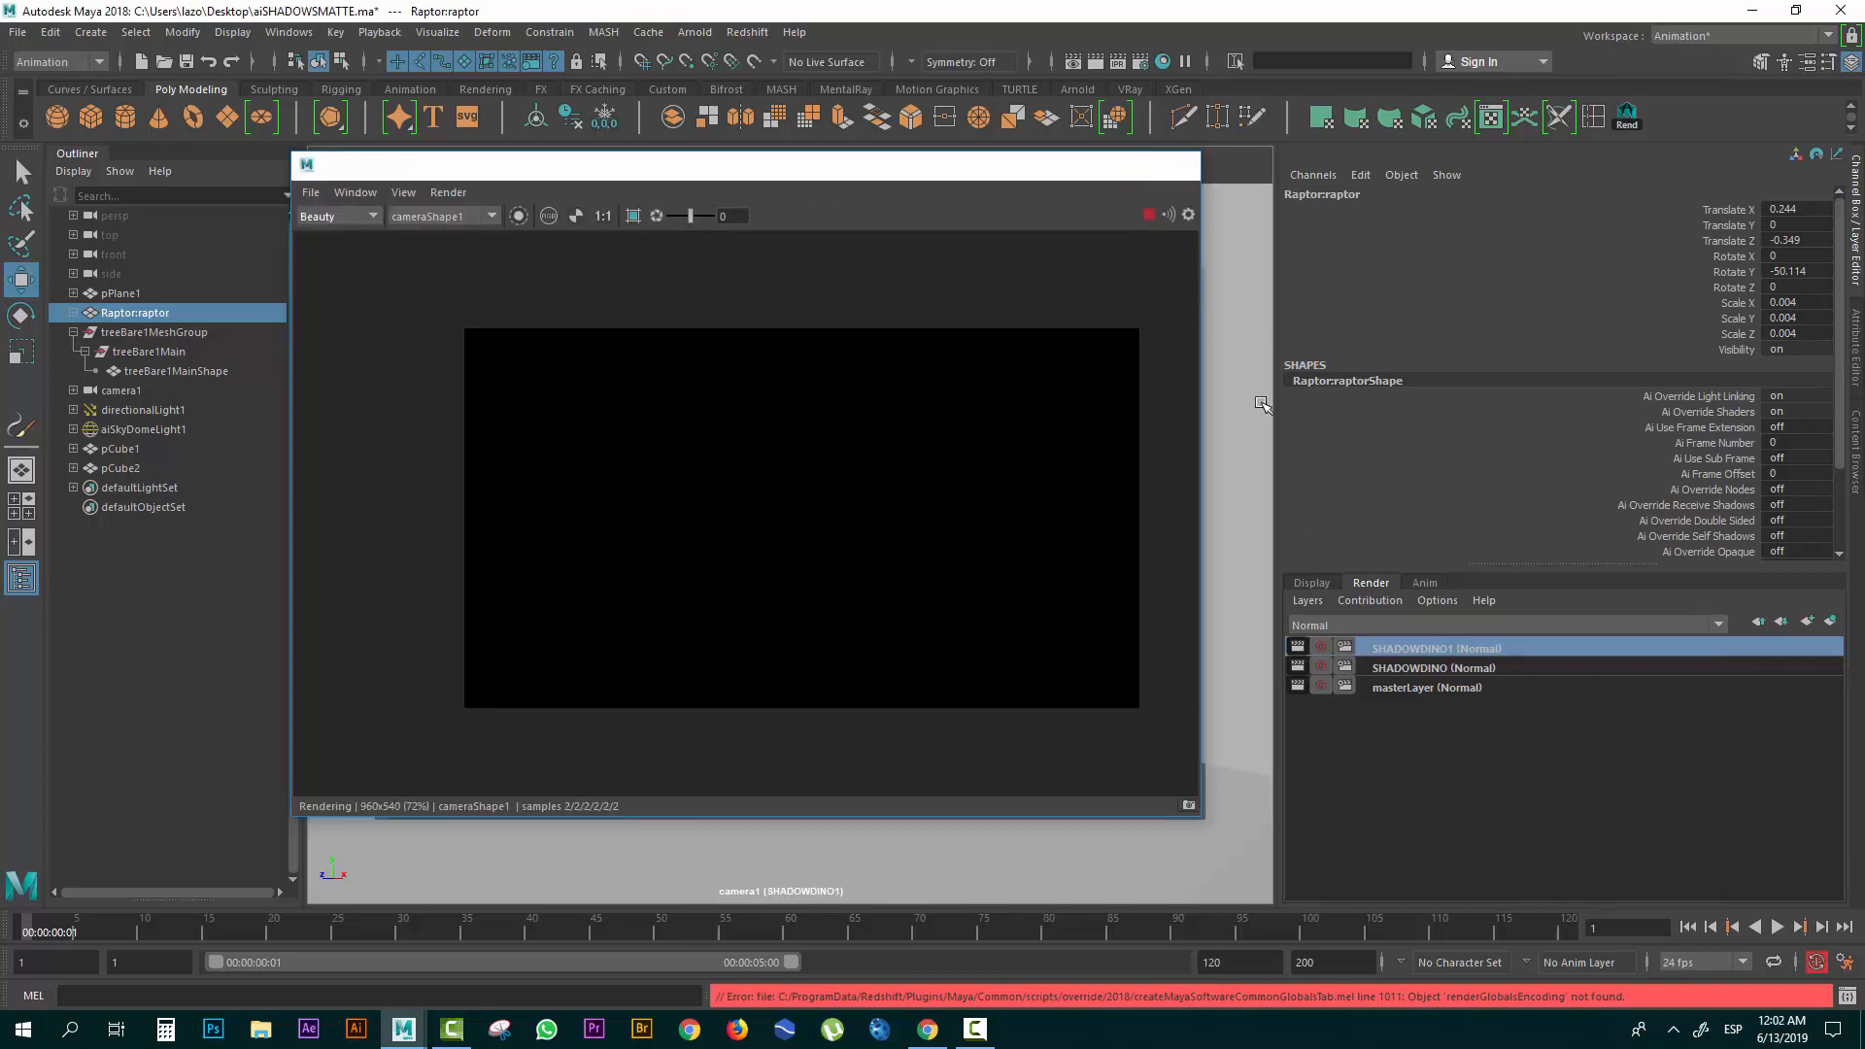
{"action": "double_click", "coordinate": [1438, 649]}
{"action": "type", "text": "SHADOWTREE"}
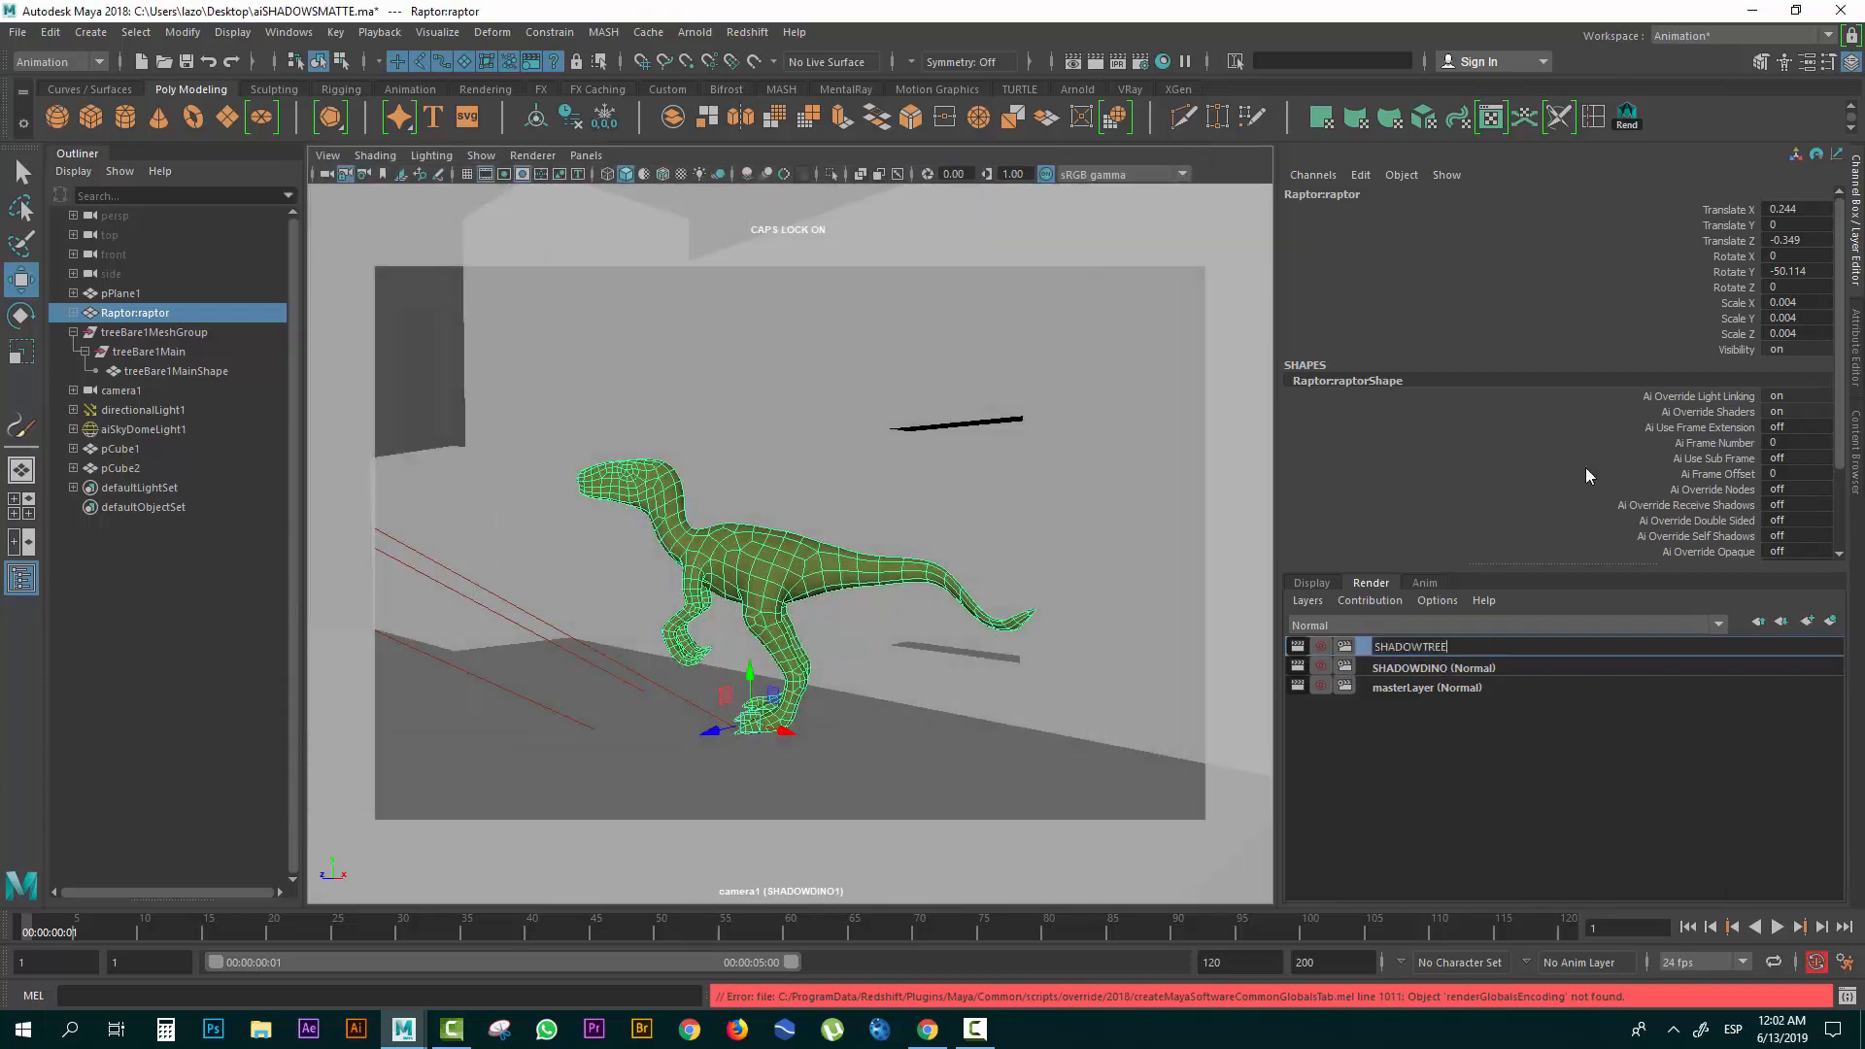
{"action": "key", "text": "Return"}
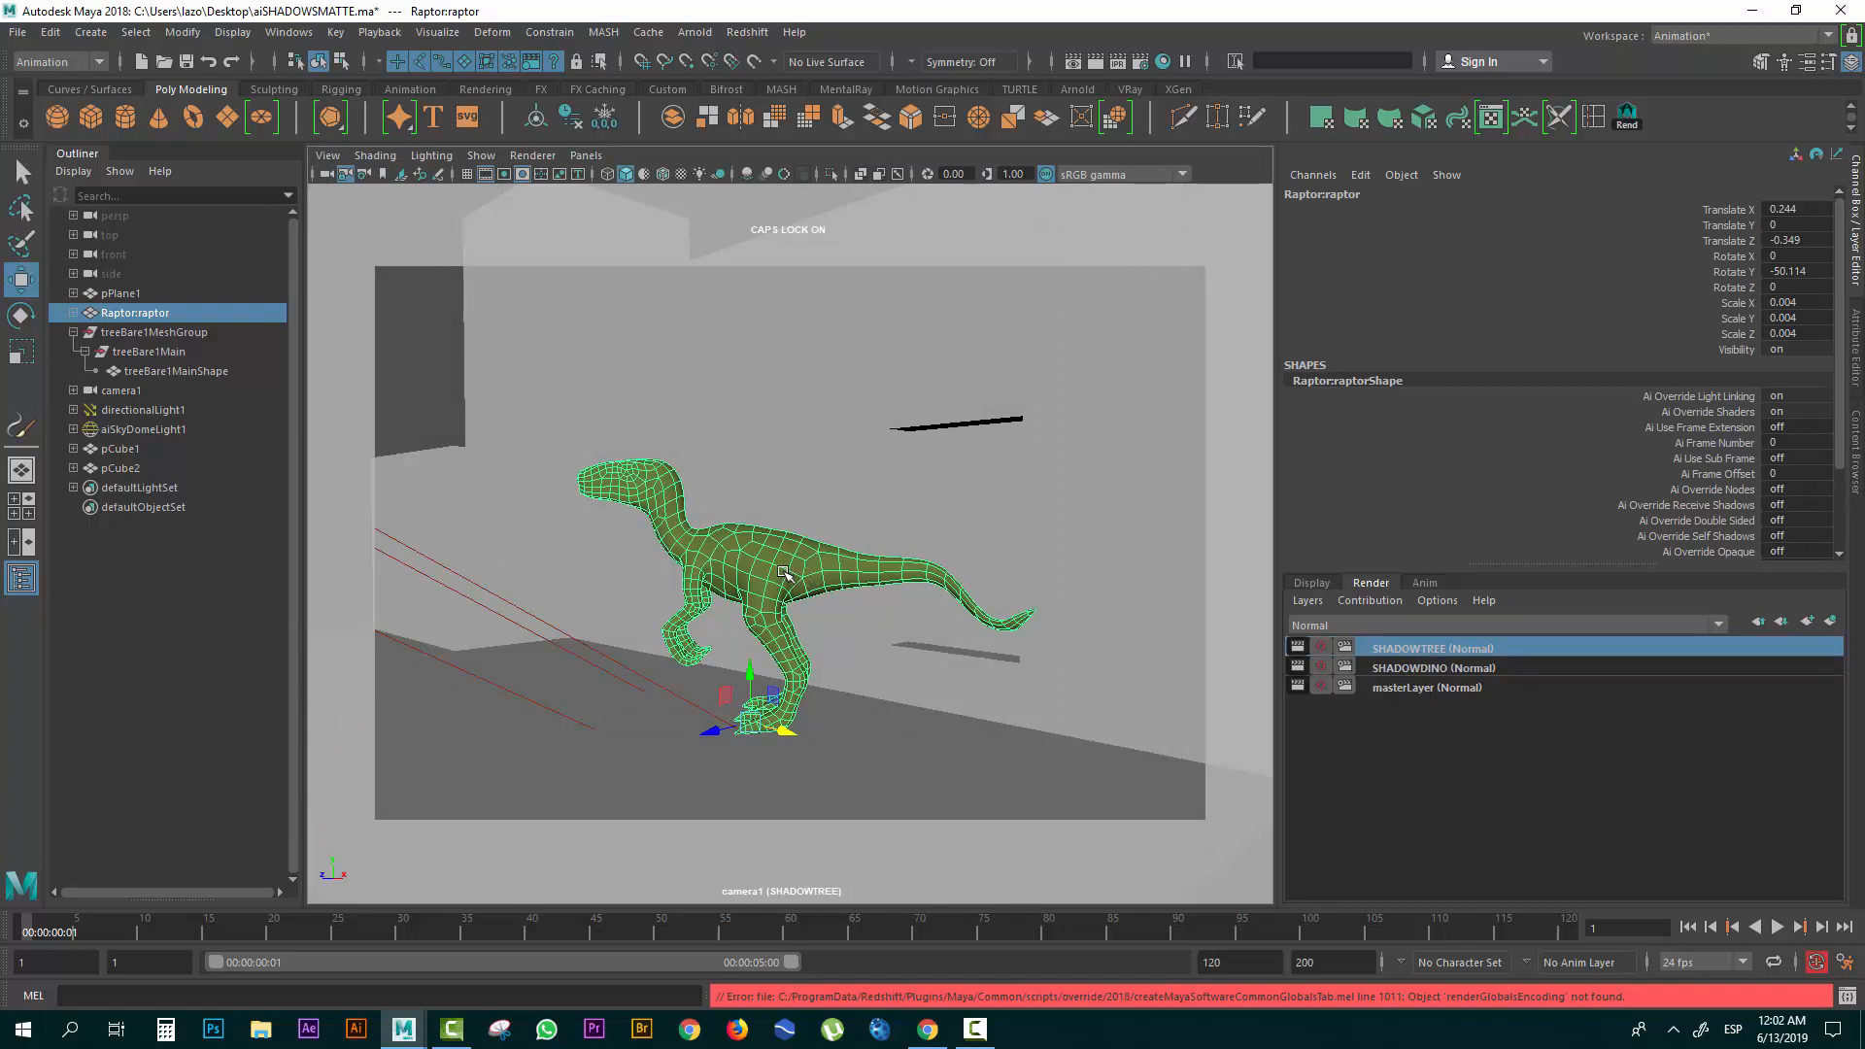
Select the treeBare1Main tree from masterLayer and add it to the SHADOWTREE layer.
{"action": "left_click", "coordinate": [1416, 686]}
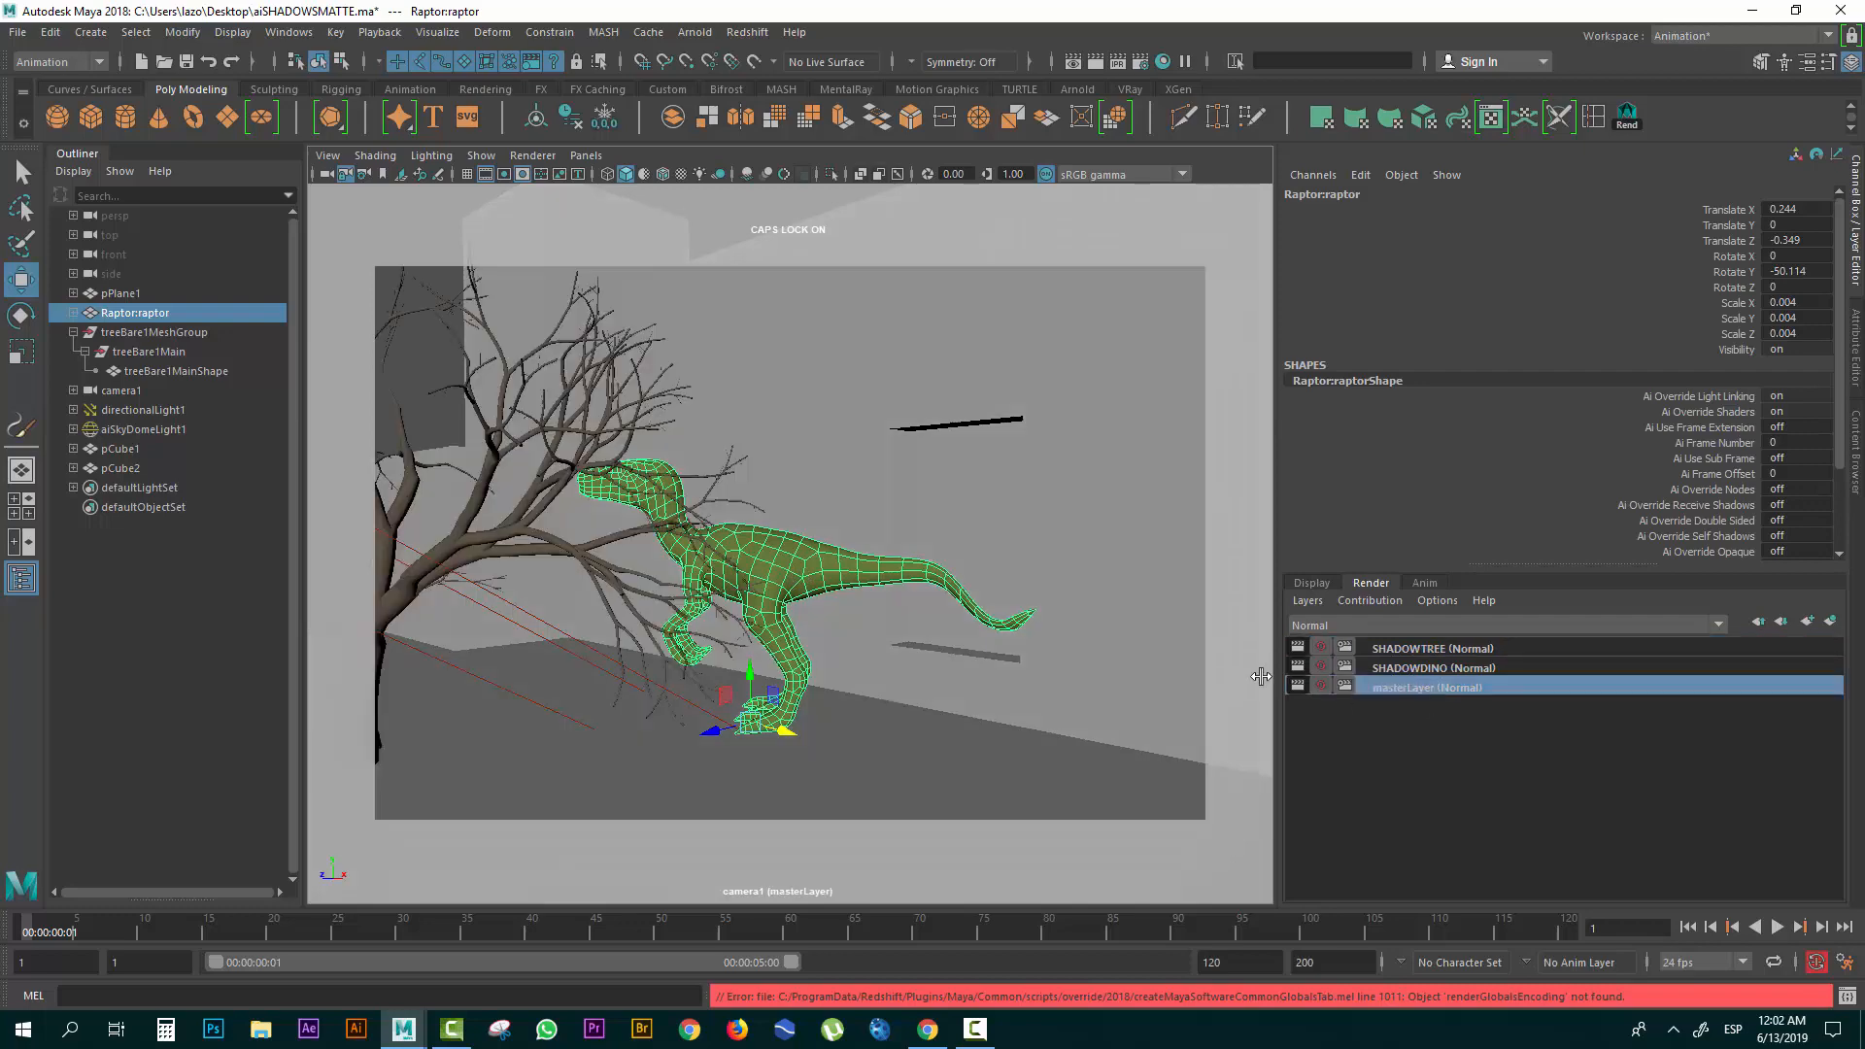
{"action": "left_click", "coordinate": [483, 542]}
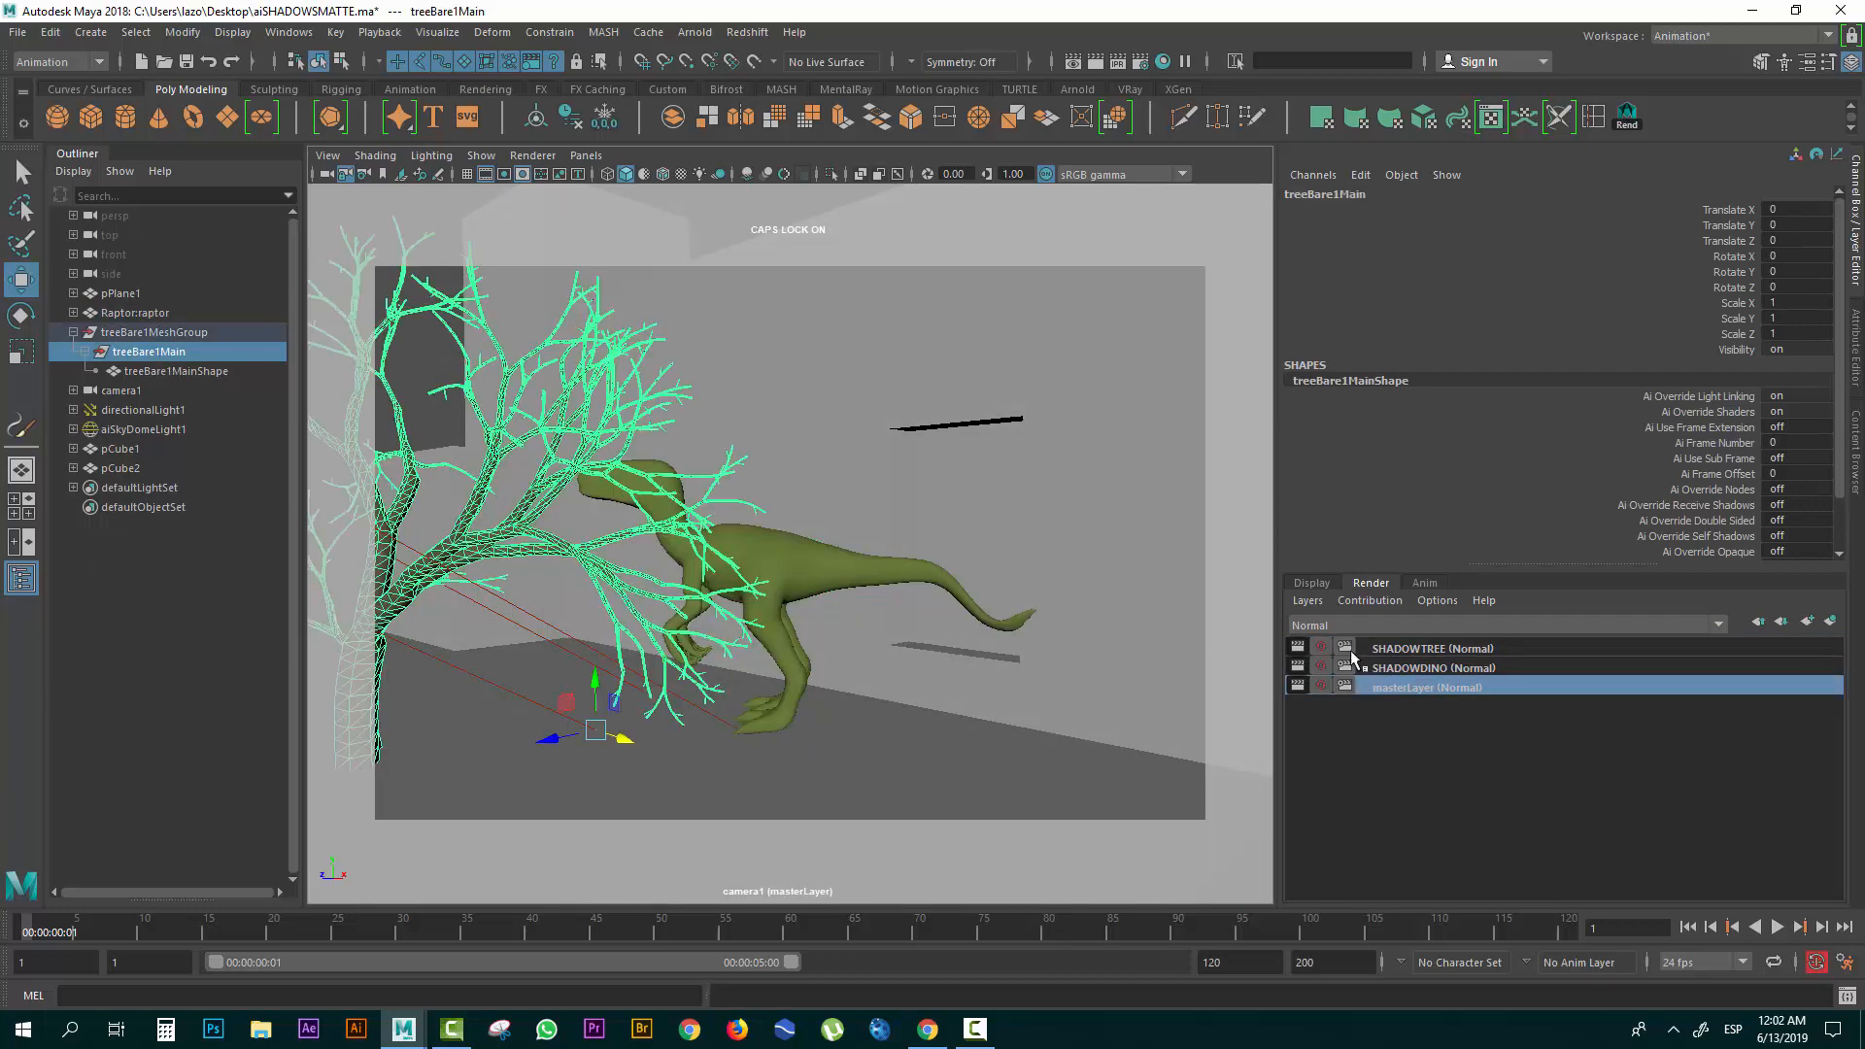
{"action": "left_click", "coordinate": [1399, 649]}
{"action": "right_click", "coordinate": [1475, 655]}
{"action": "left_click", "coordinate": [1498, 697]}
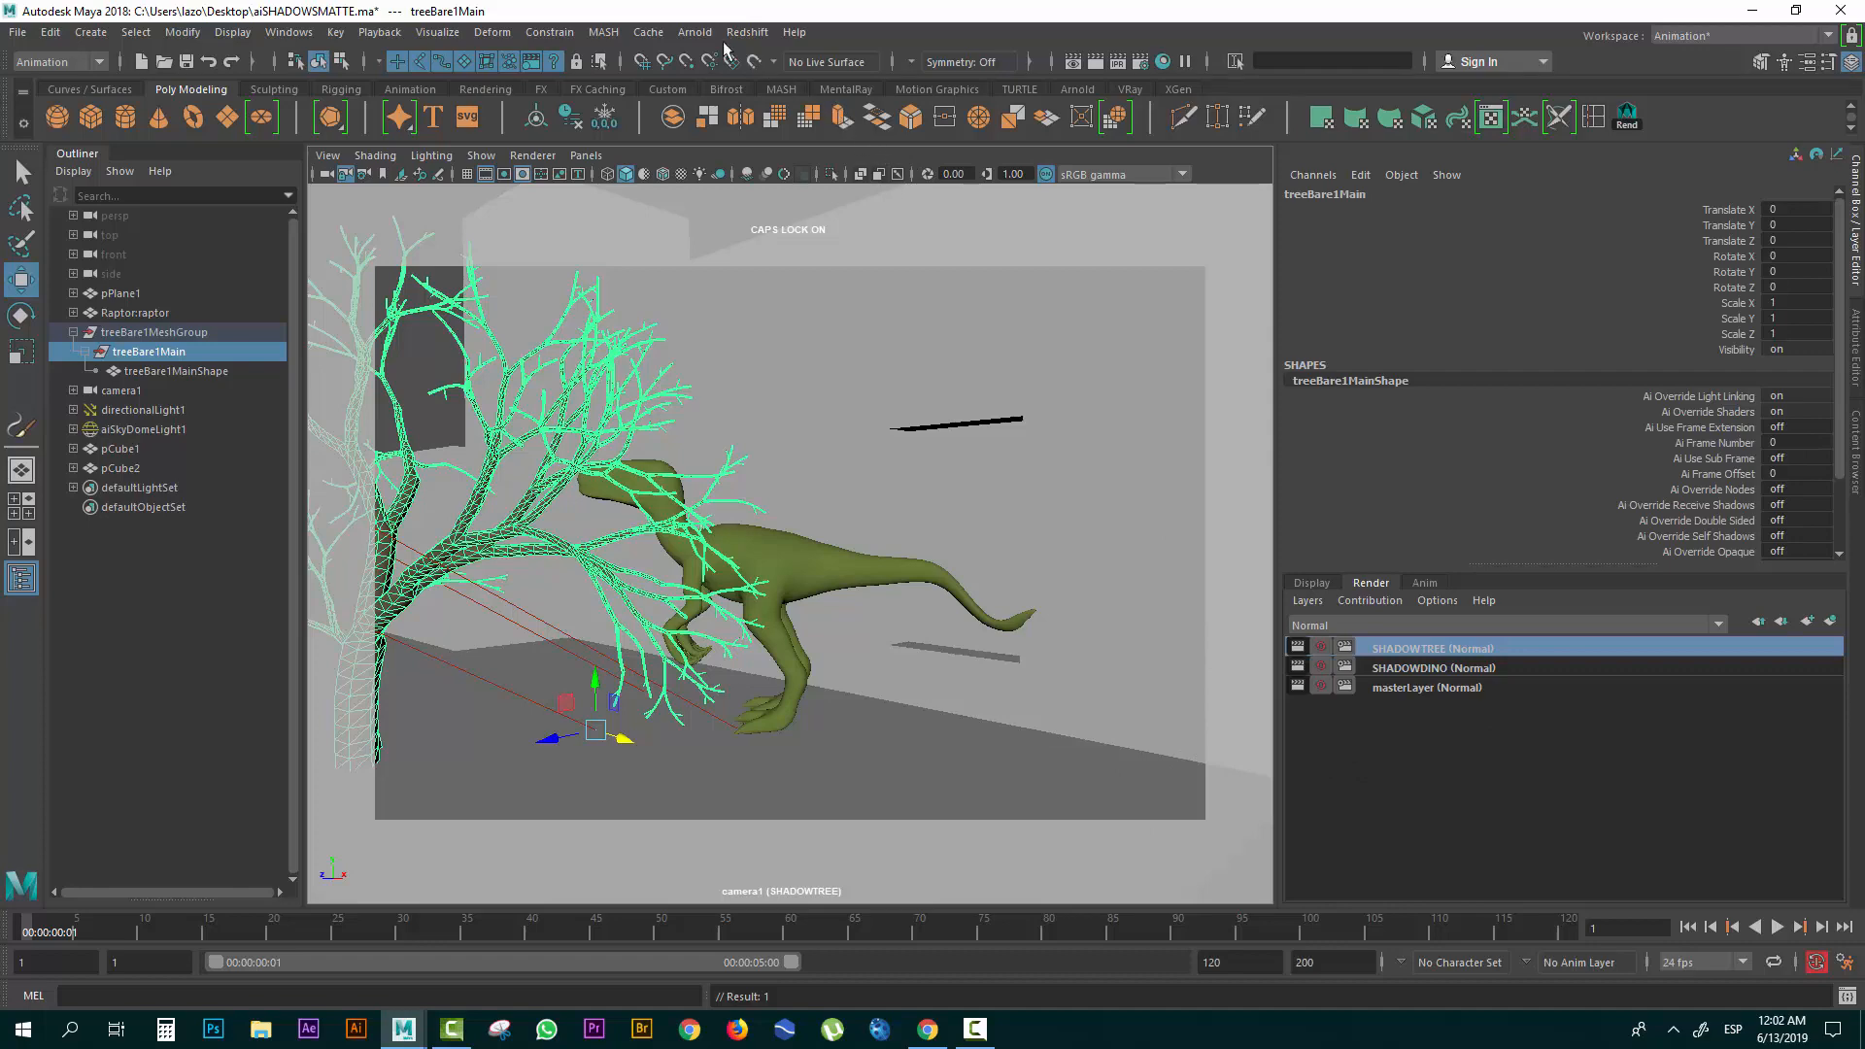
Render the SHADOWTREE layer in the Arnold RenderView and examine the tree and raptor shadows in the alpha channel.
{"action": "left_click", "coordinate": [695, 33]}
{"action": "left_click", "coordinate": [722, 66]}
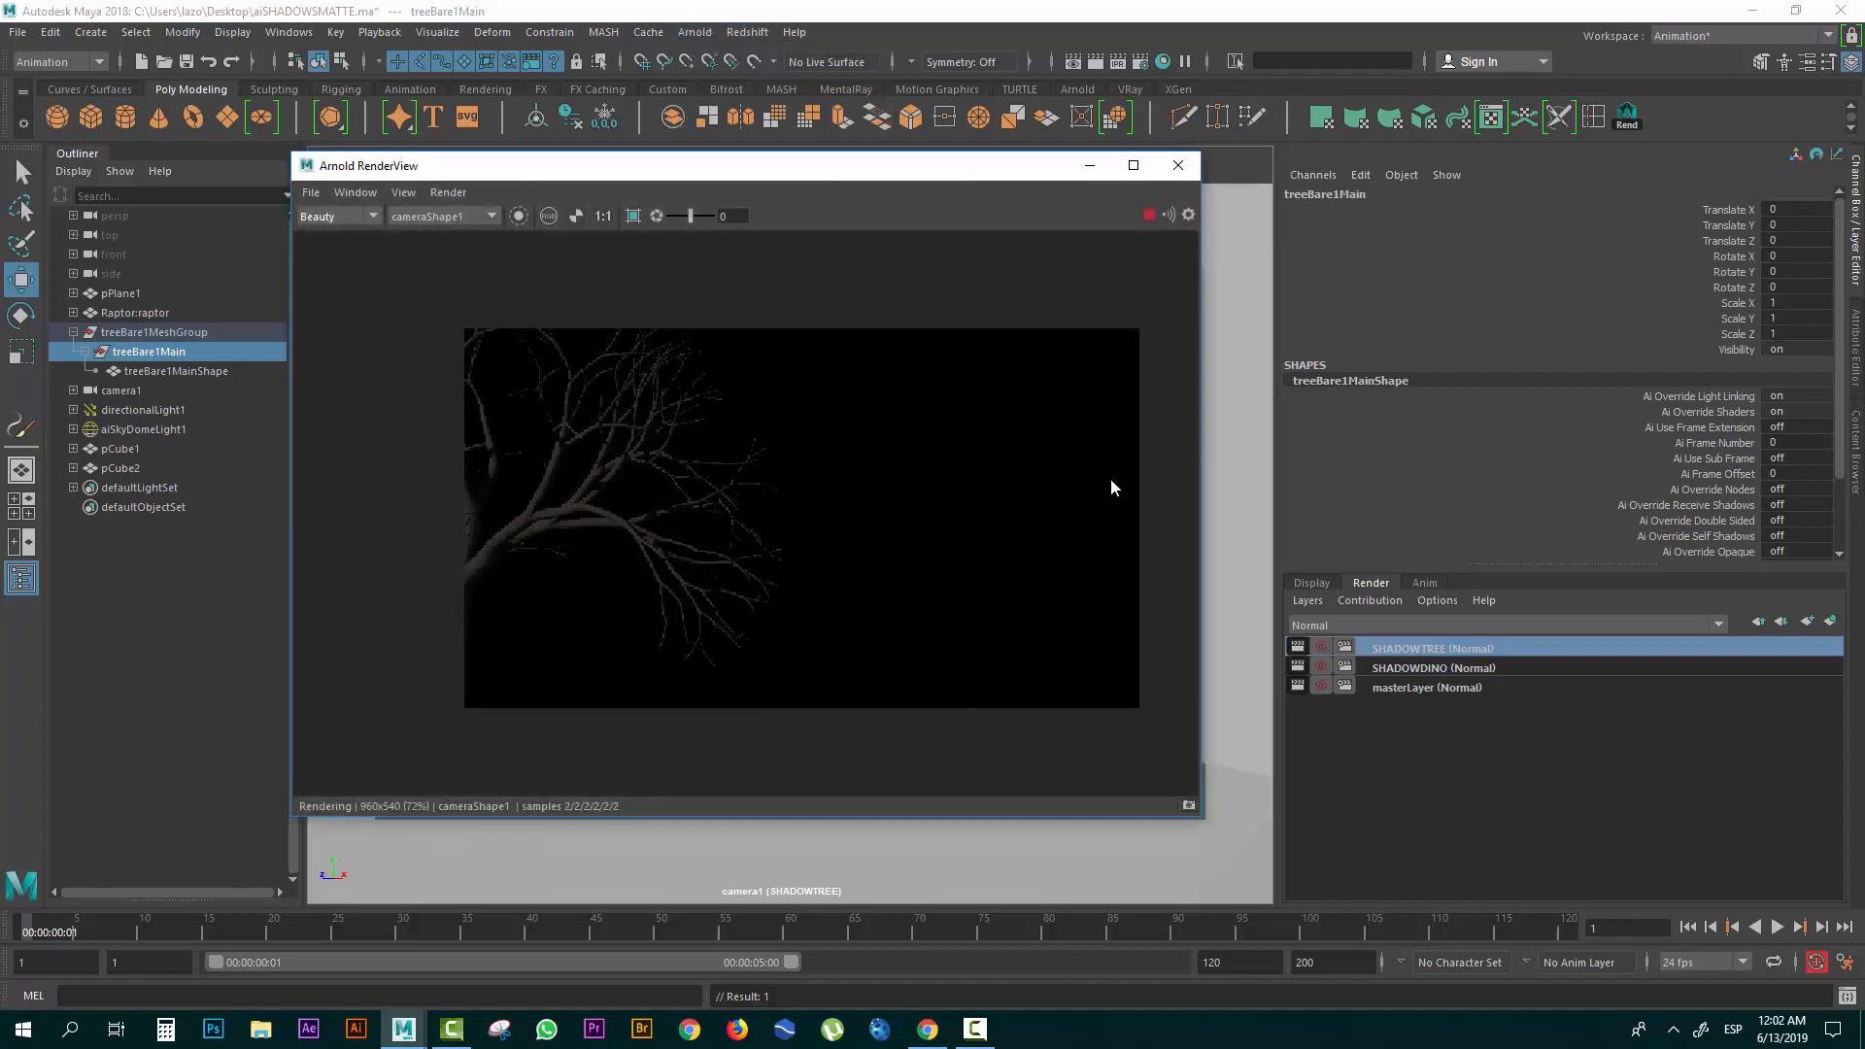
{"action": "left_click", "coordinate": [575, 215]}
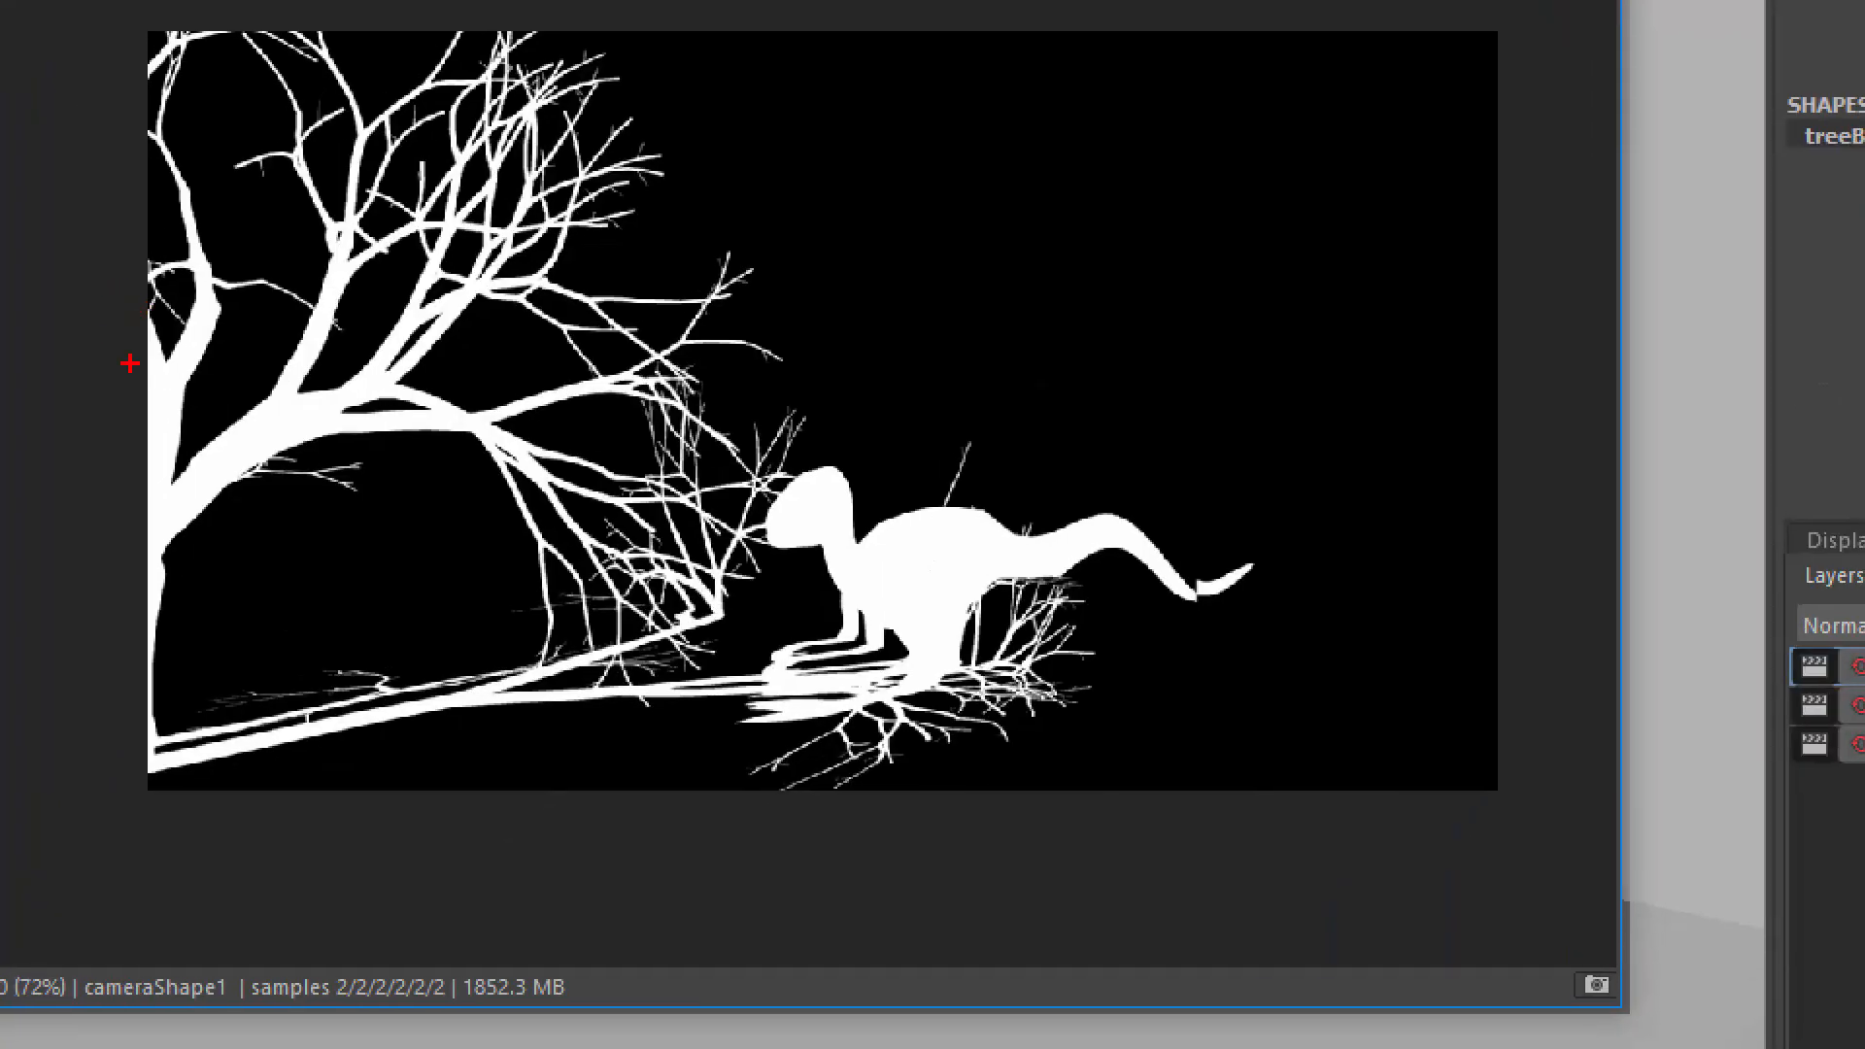
{"action": "mouse_move", "coordinate": [139, 282]}
{"action": "left_mouse_down"}
{"action": "mouse_move", "coordinate": [170, 335]}
{"action": "mouse_move", "coordinate": [260, 206]}
{"action": "left_mouse_up"}
{"action": "mouse_move", "coordinate": [276, 610]}
{"action": "left_mouse_down"}
{"action": "mouse_move", "coordinate": [393, 685]}
{"action": "mouse_move", "coordinate": [277, 692]}
{"action": "left_mouse_up"}
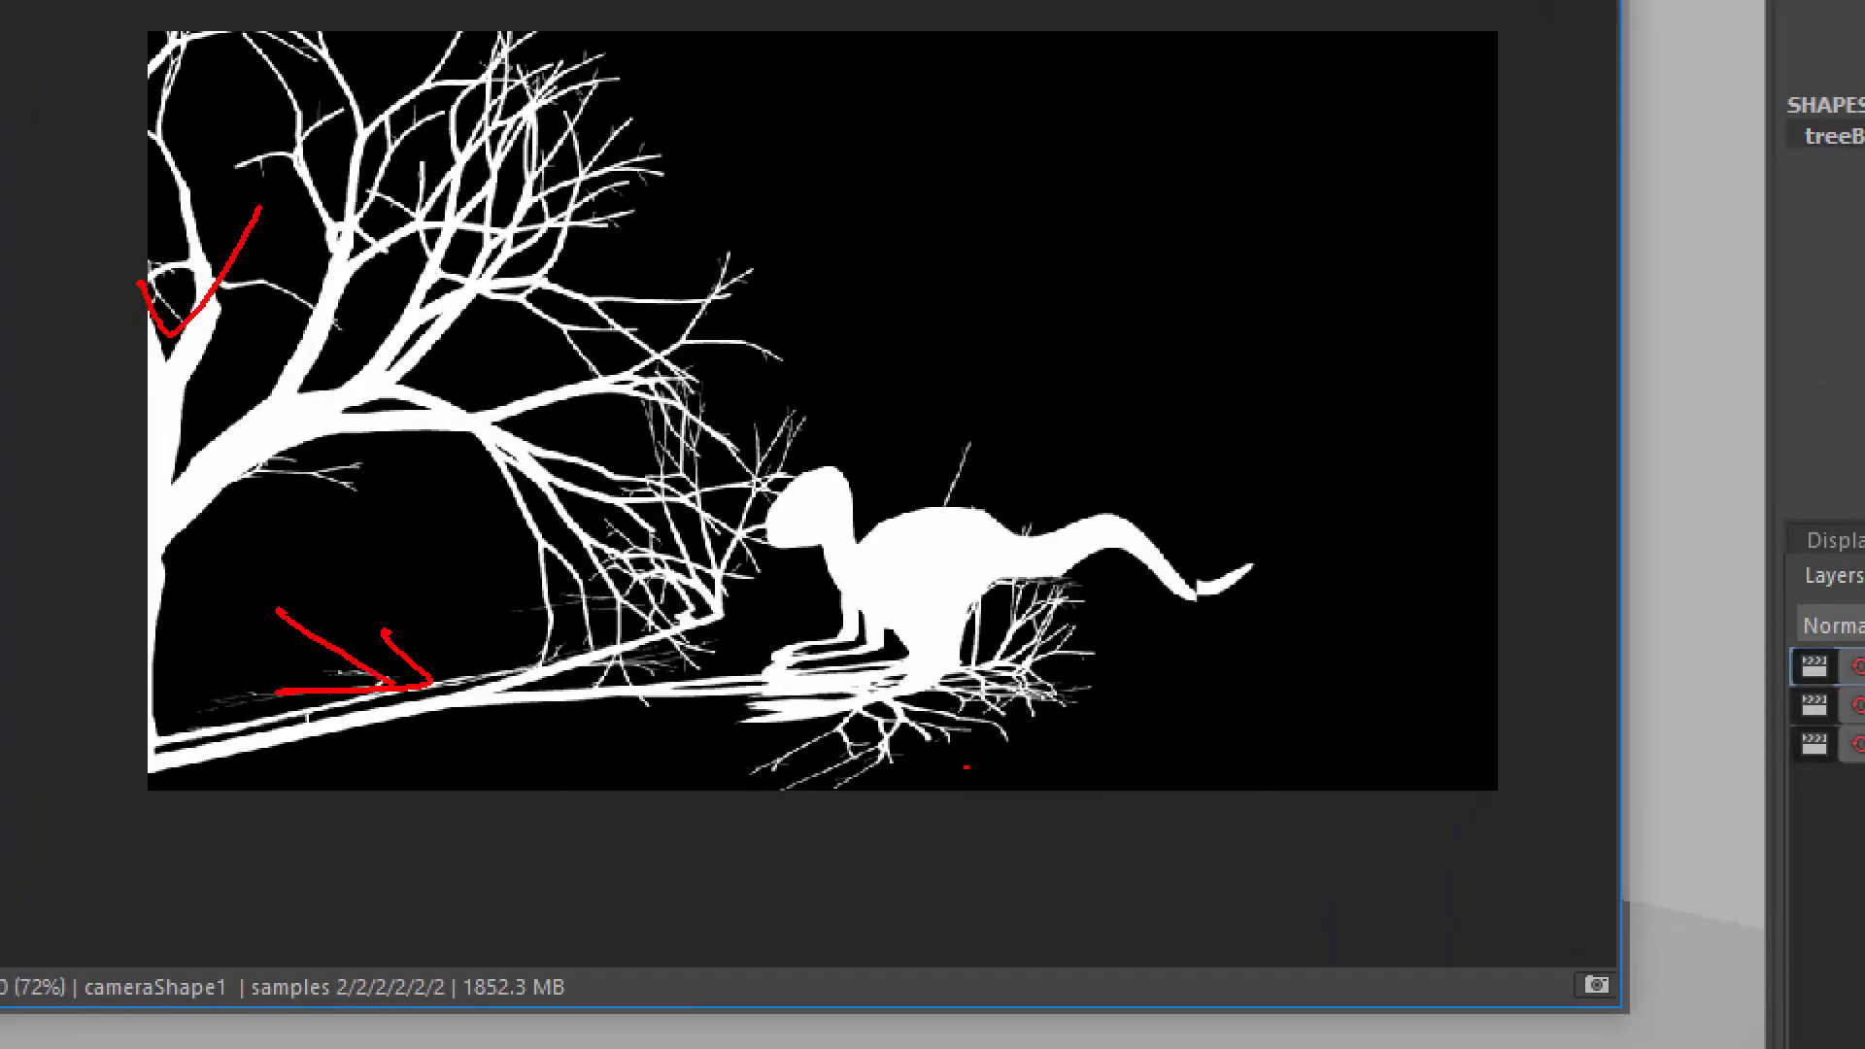
{"action": "left_click_drag", "start_coordinate": [880, 494], "coordinate": [954, 518]}
{"action": "left_click_drag", "start_coordinate": [771, 604], "coordinate": [716, 655]}
{"action": "left_click_drag", "start_coordinate": [721, 610], "coordinate": [823, 690]}
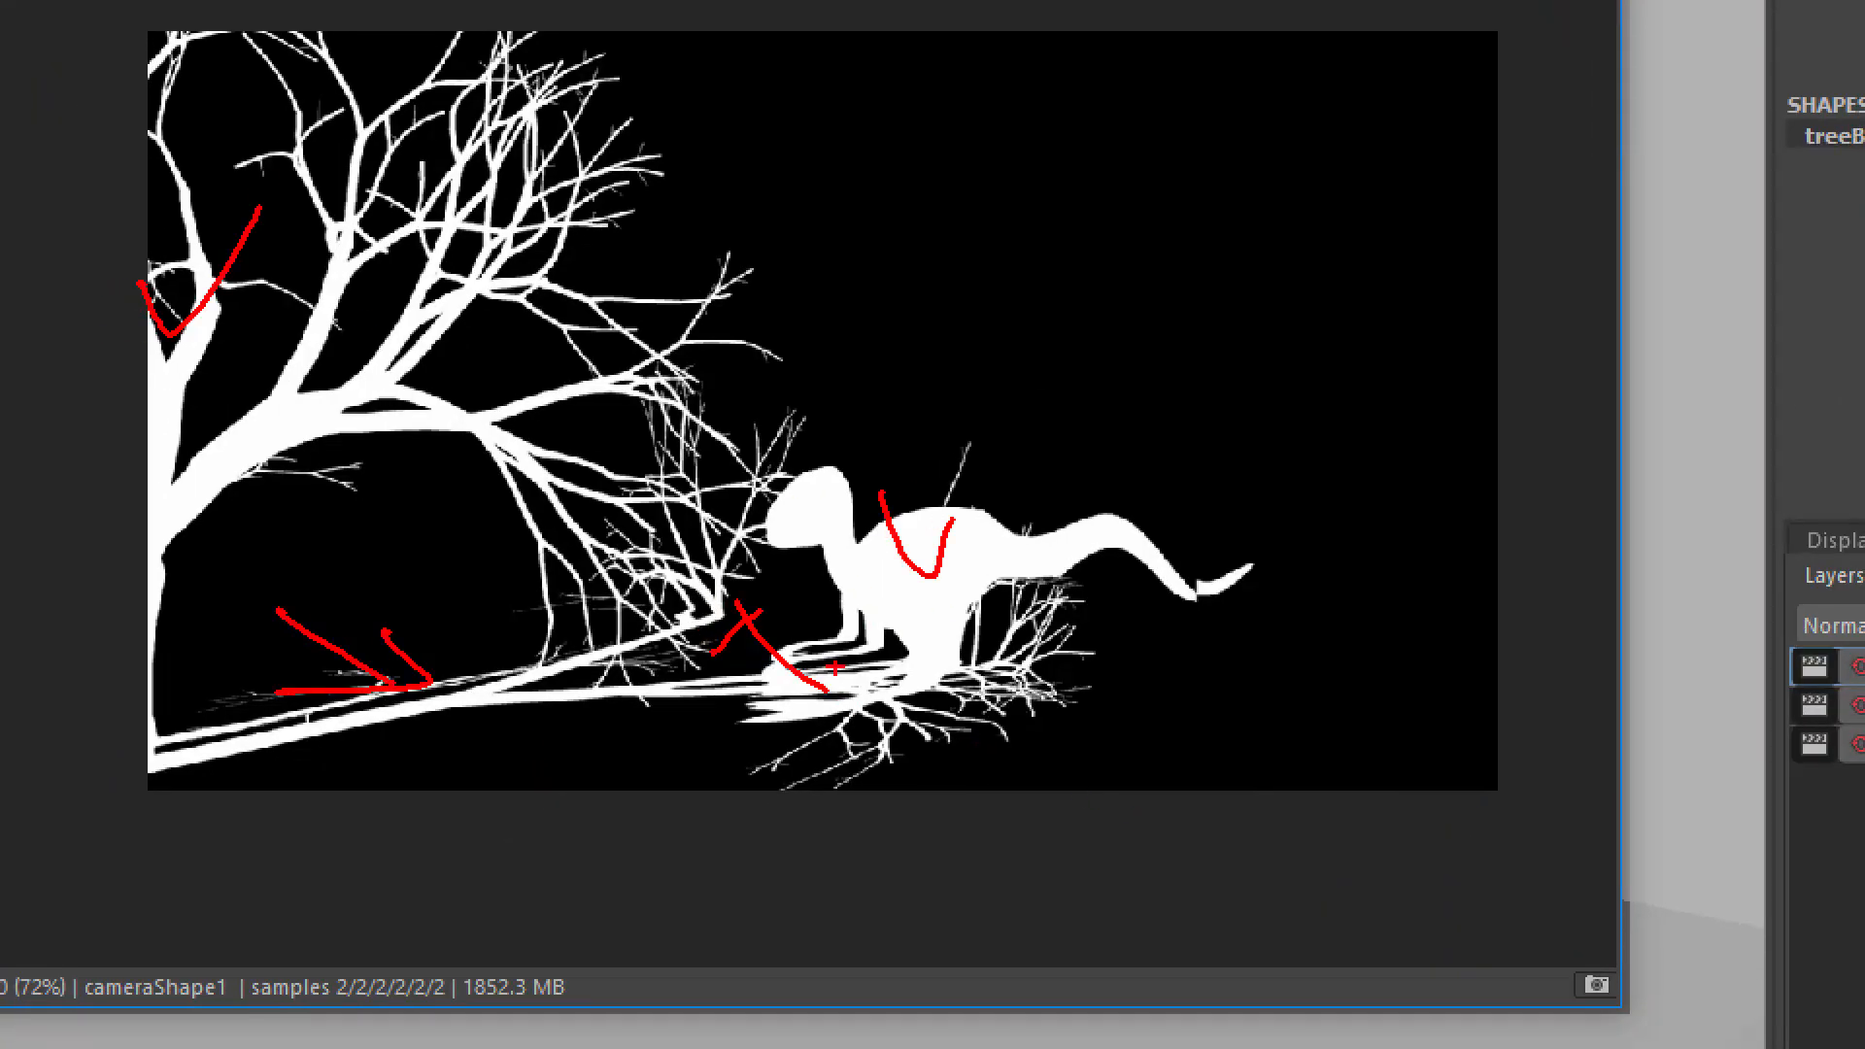
{"action": "key", "text": "Escape"}
{"action": "left_click", "coordinate": [1179, 166]}
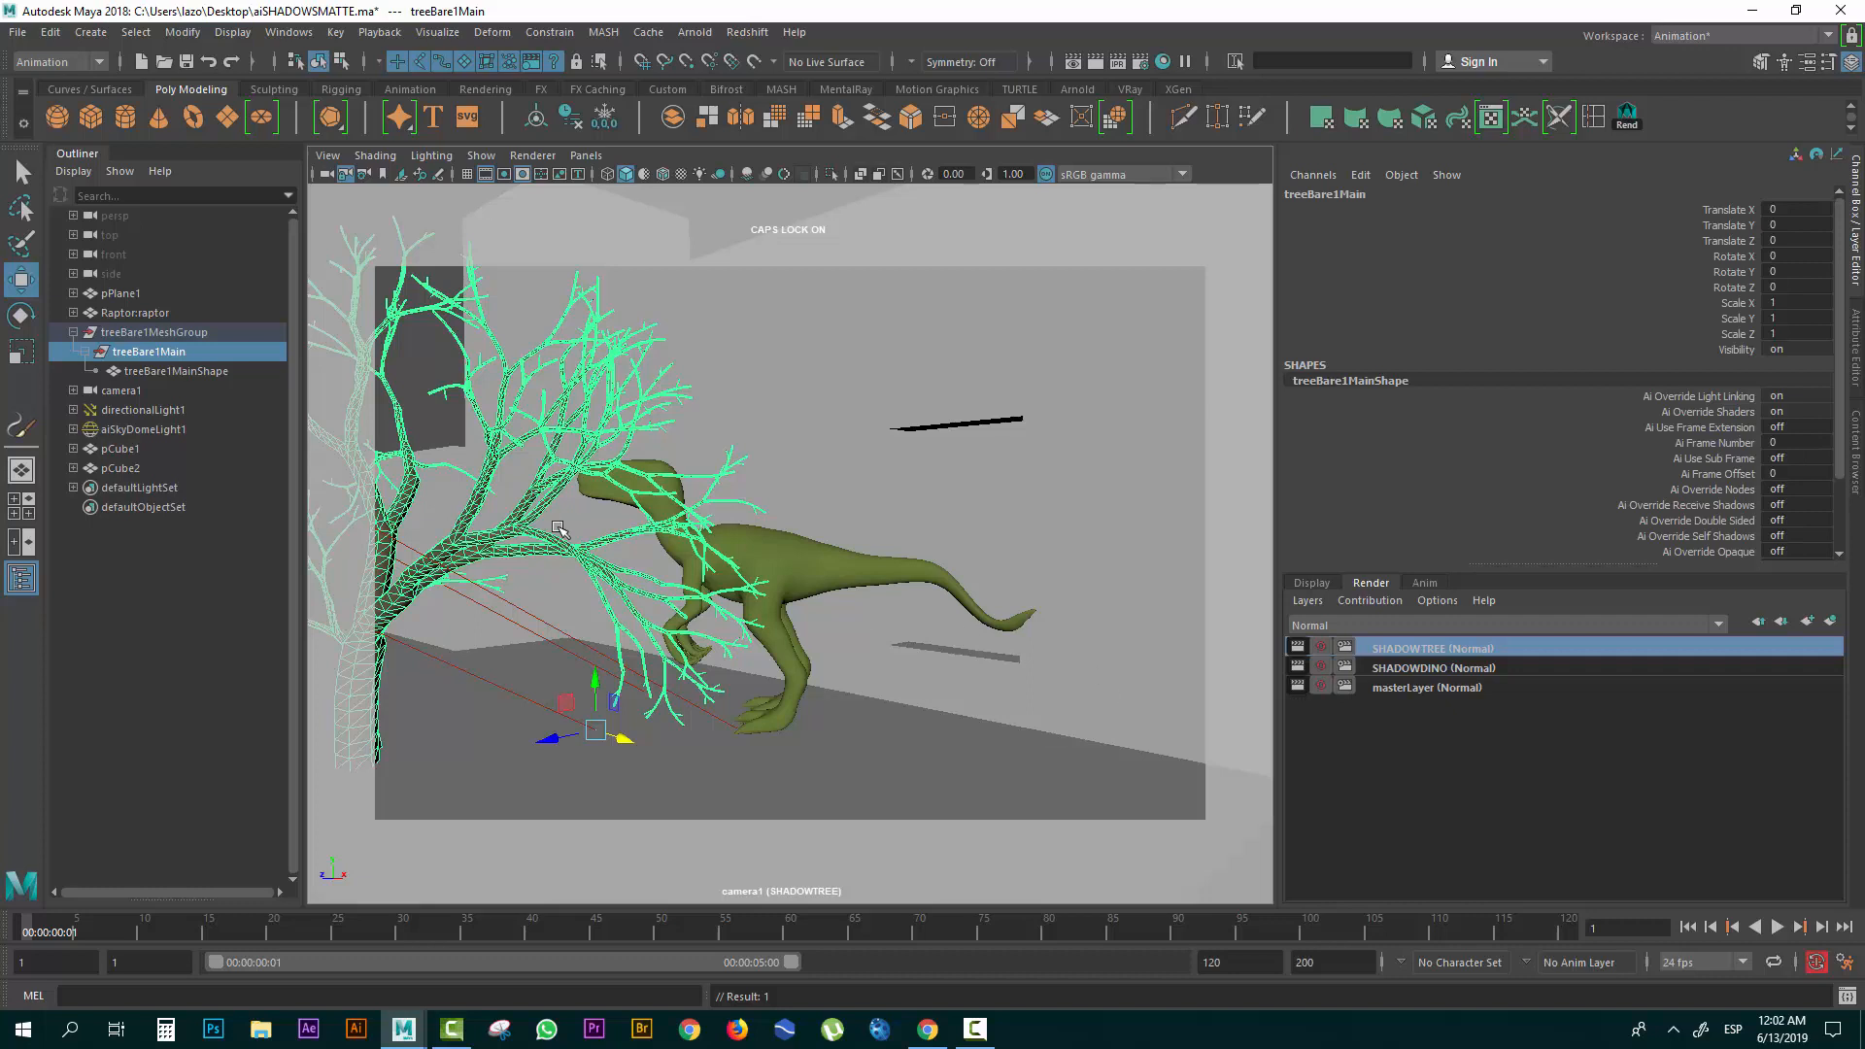
Create a layer override for treeBare1MainShape's Primary Visibility in the SHADOWTREE layer and turn Primary Visibility off.
{"action": "left_click", "coordinate": [1857, 478]}
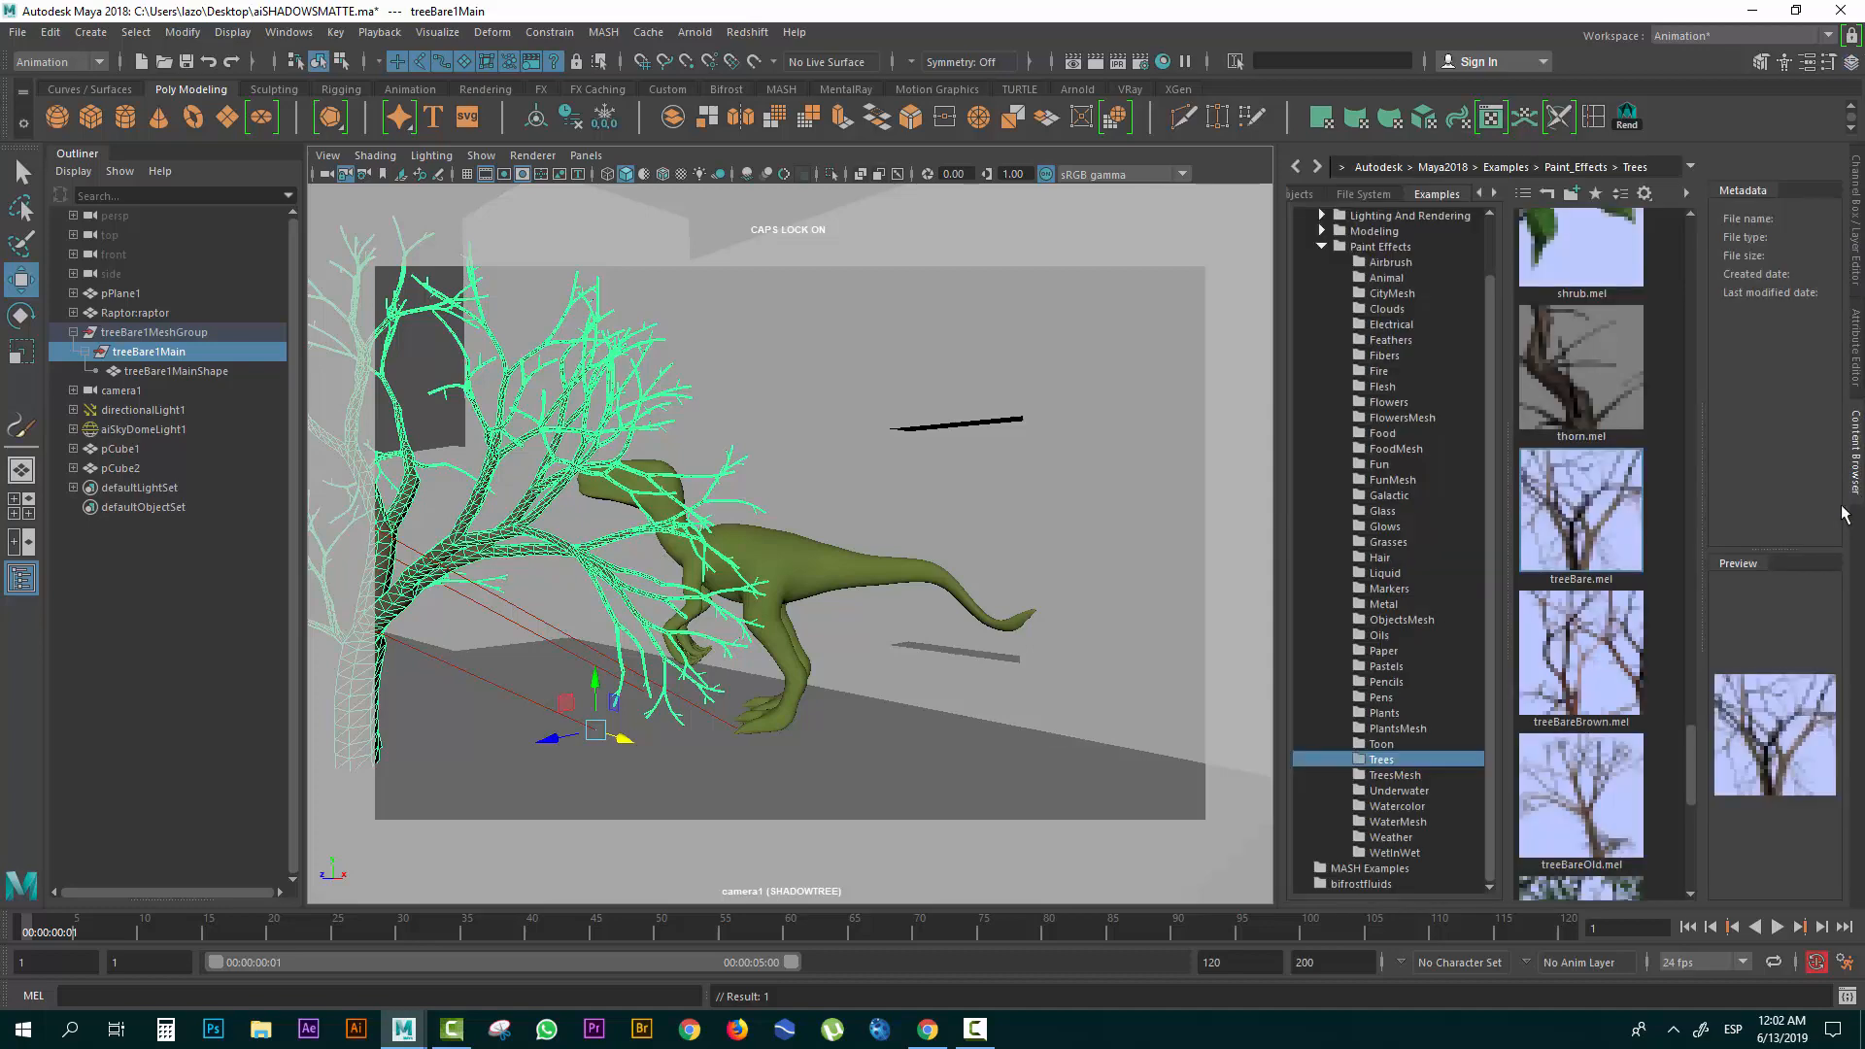
{"action": "left_click", "coordinate": [1858, 327]}
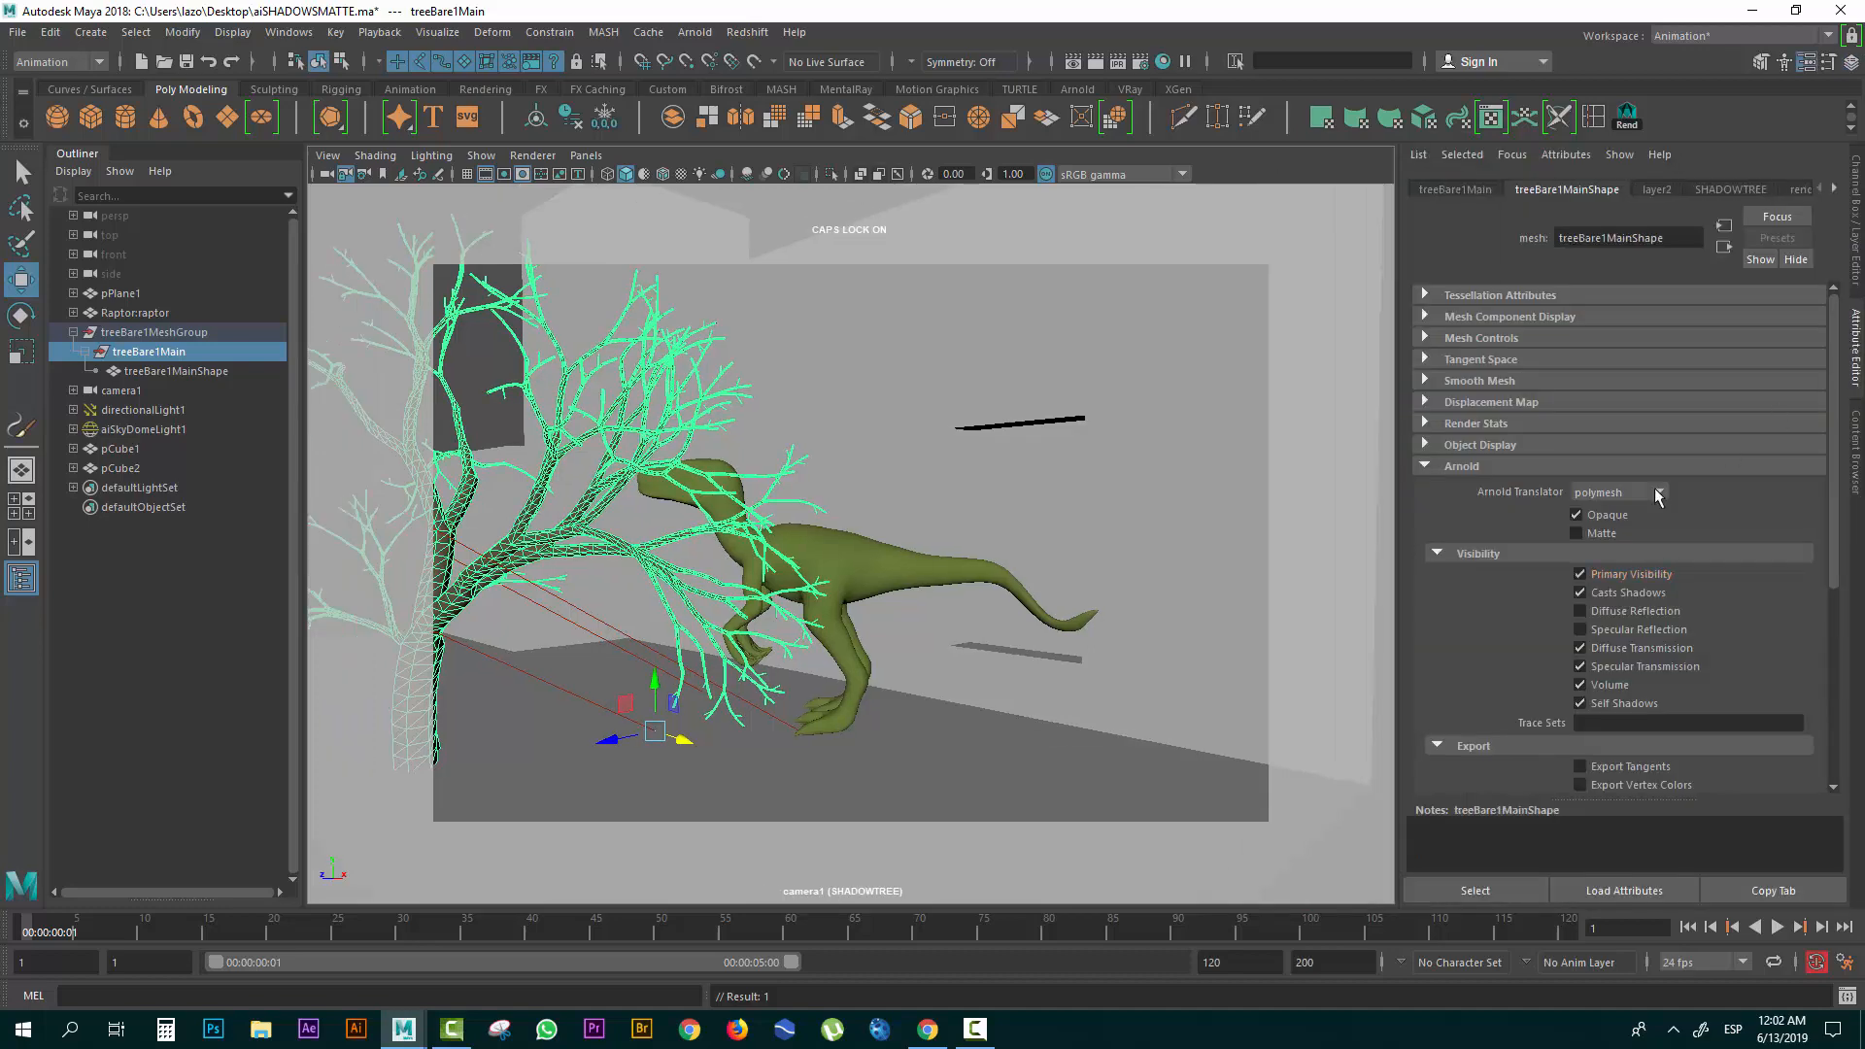
{"action": "right_click", "coordinate": [1621, 578]}
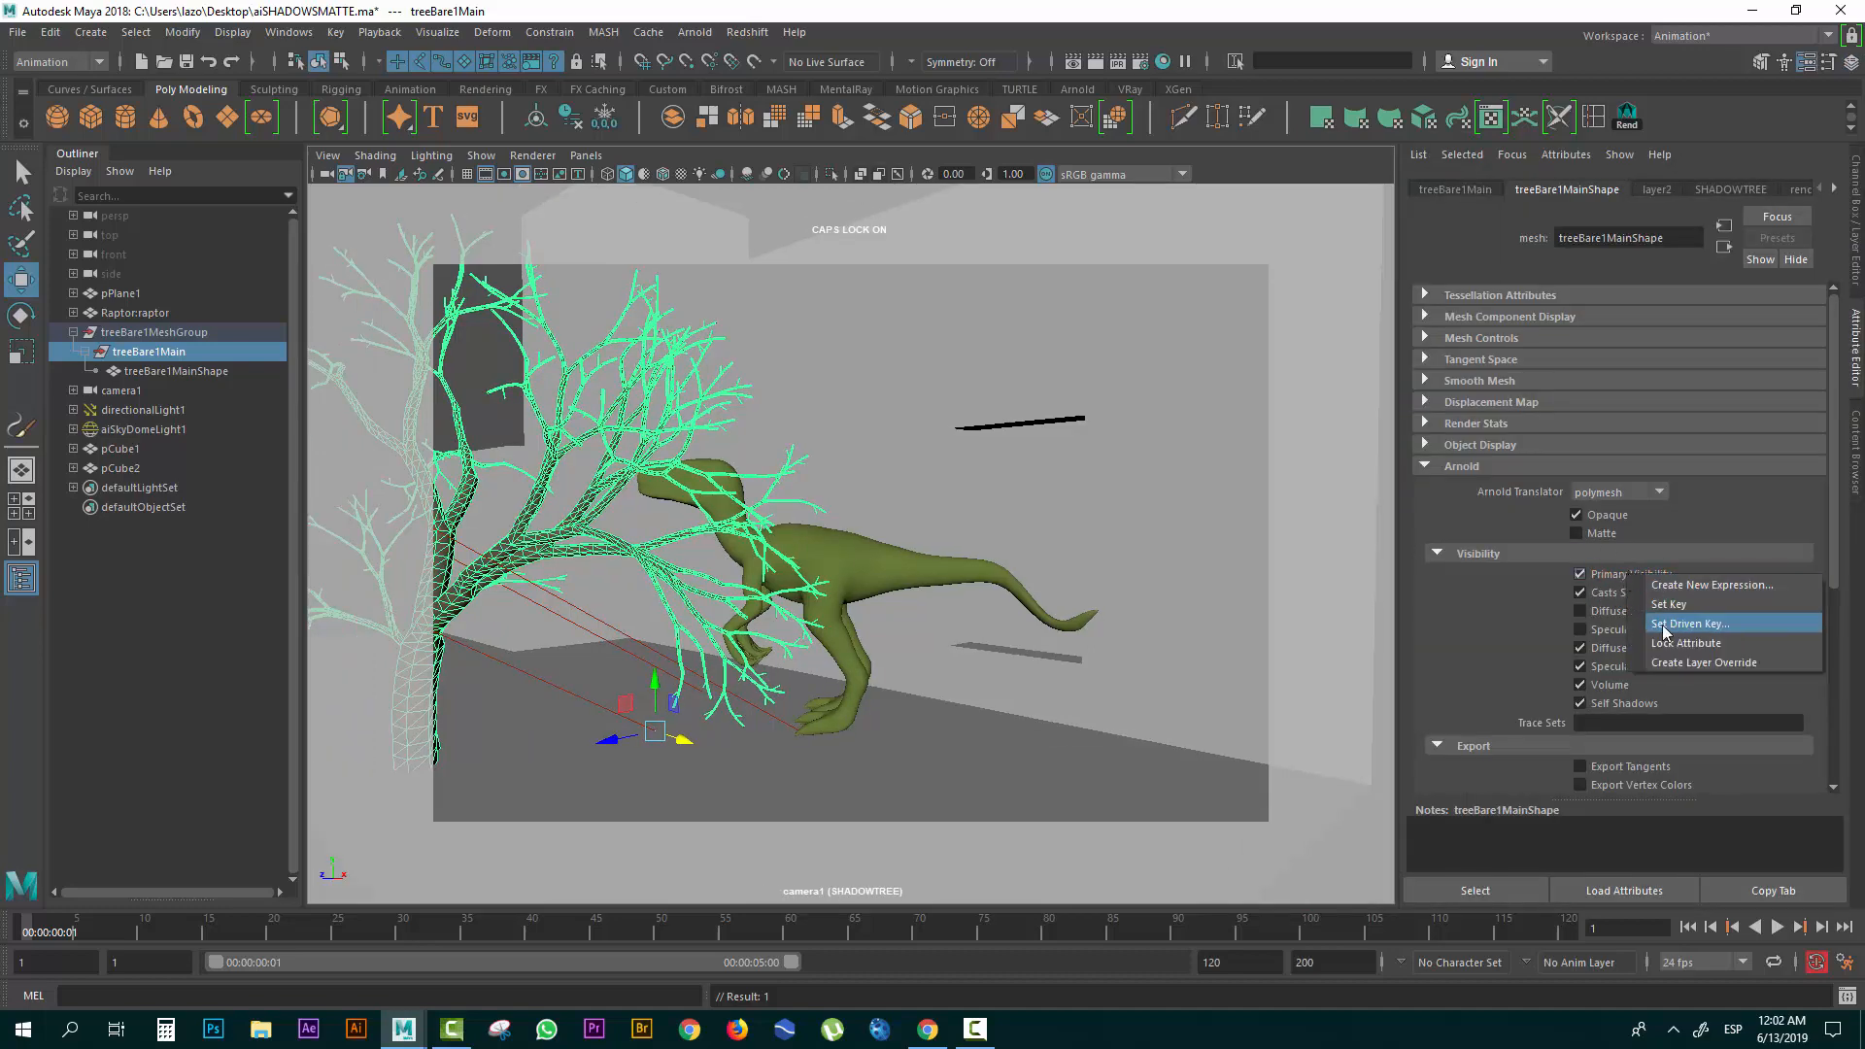
{"action": "left_click", "coordinate": [1673, 655]}
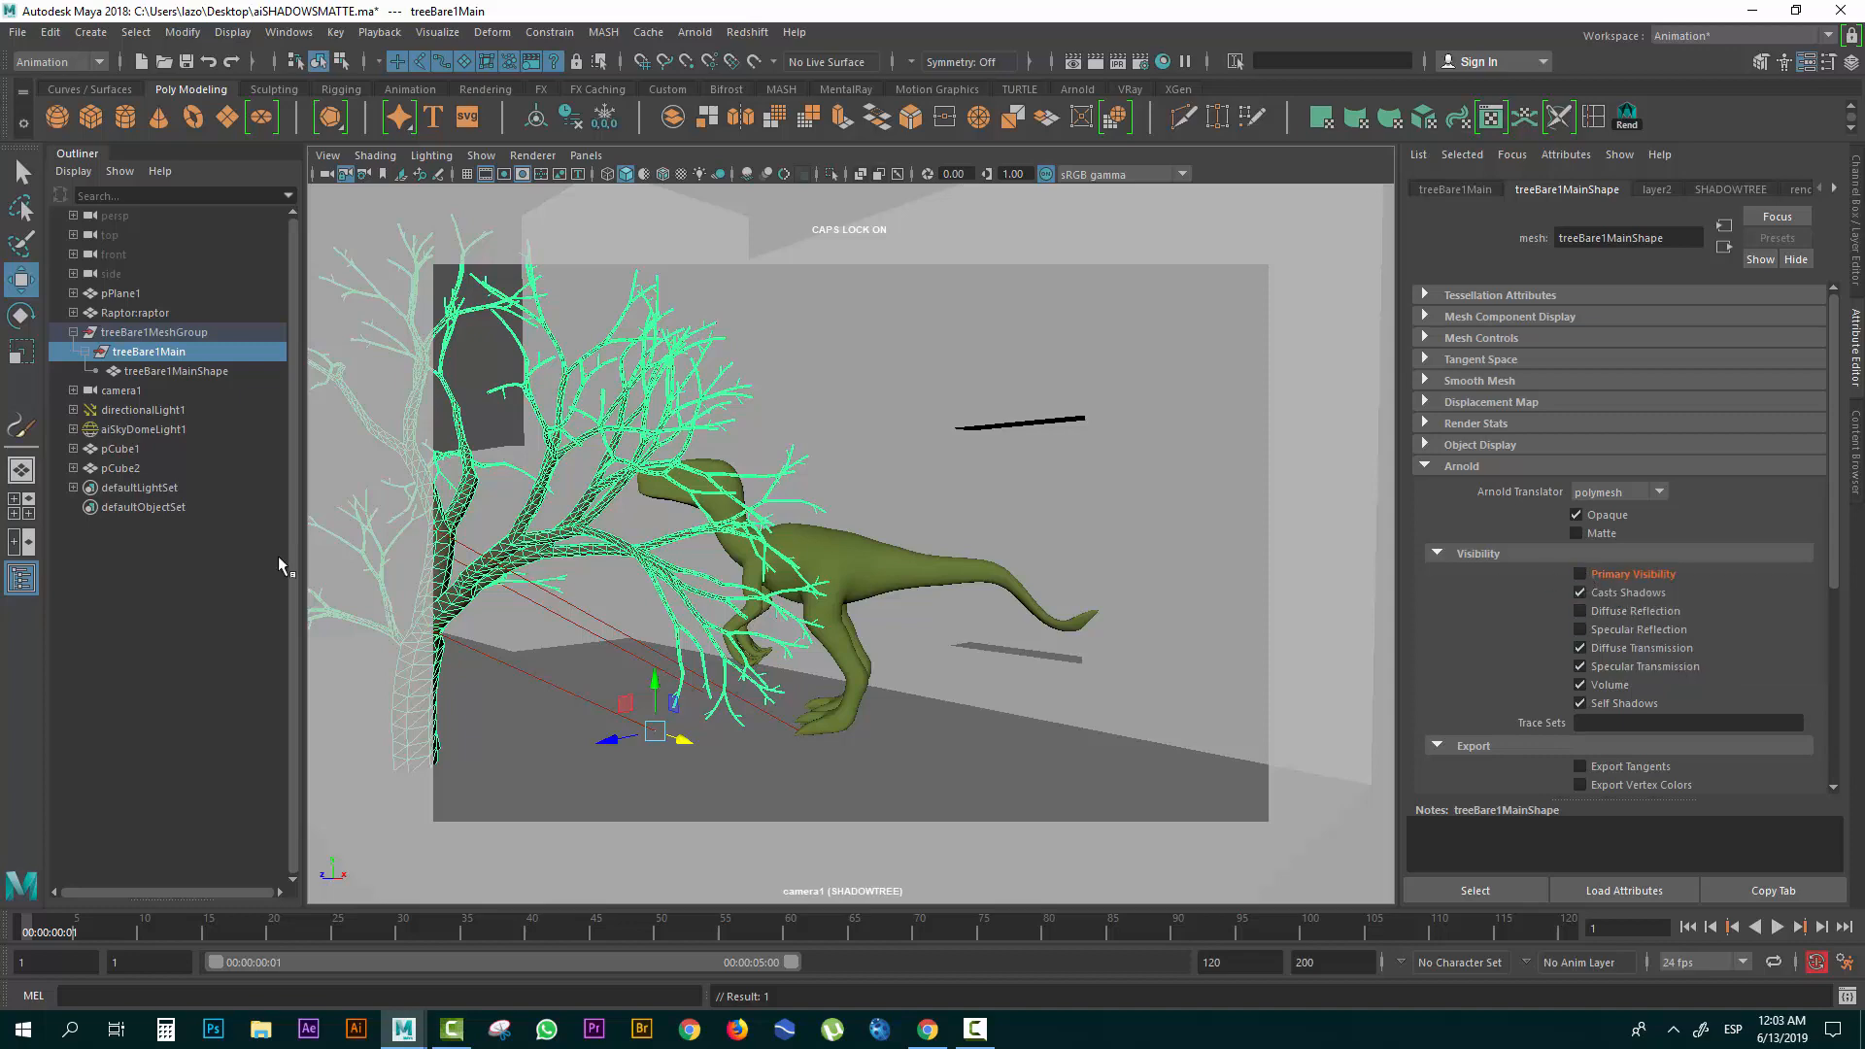
Render the SHADOWTREE layer again and check the alpha channel with the tree hidden from camera.
{"action": "left_click", "coordinate": [707, 35]}
{"action": "left_click", "coordinate": [789, 74]}
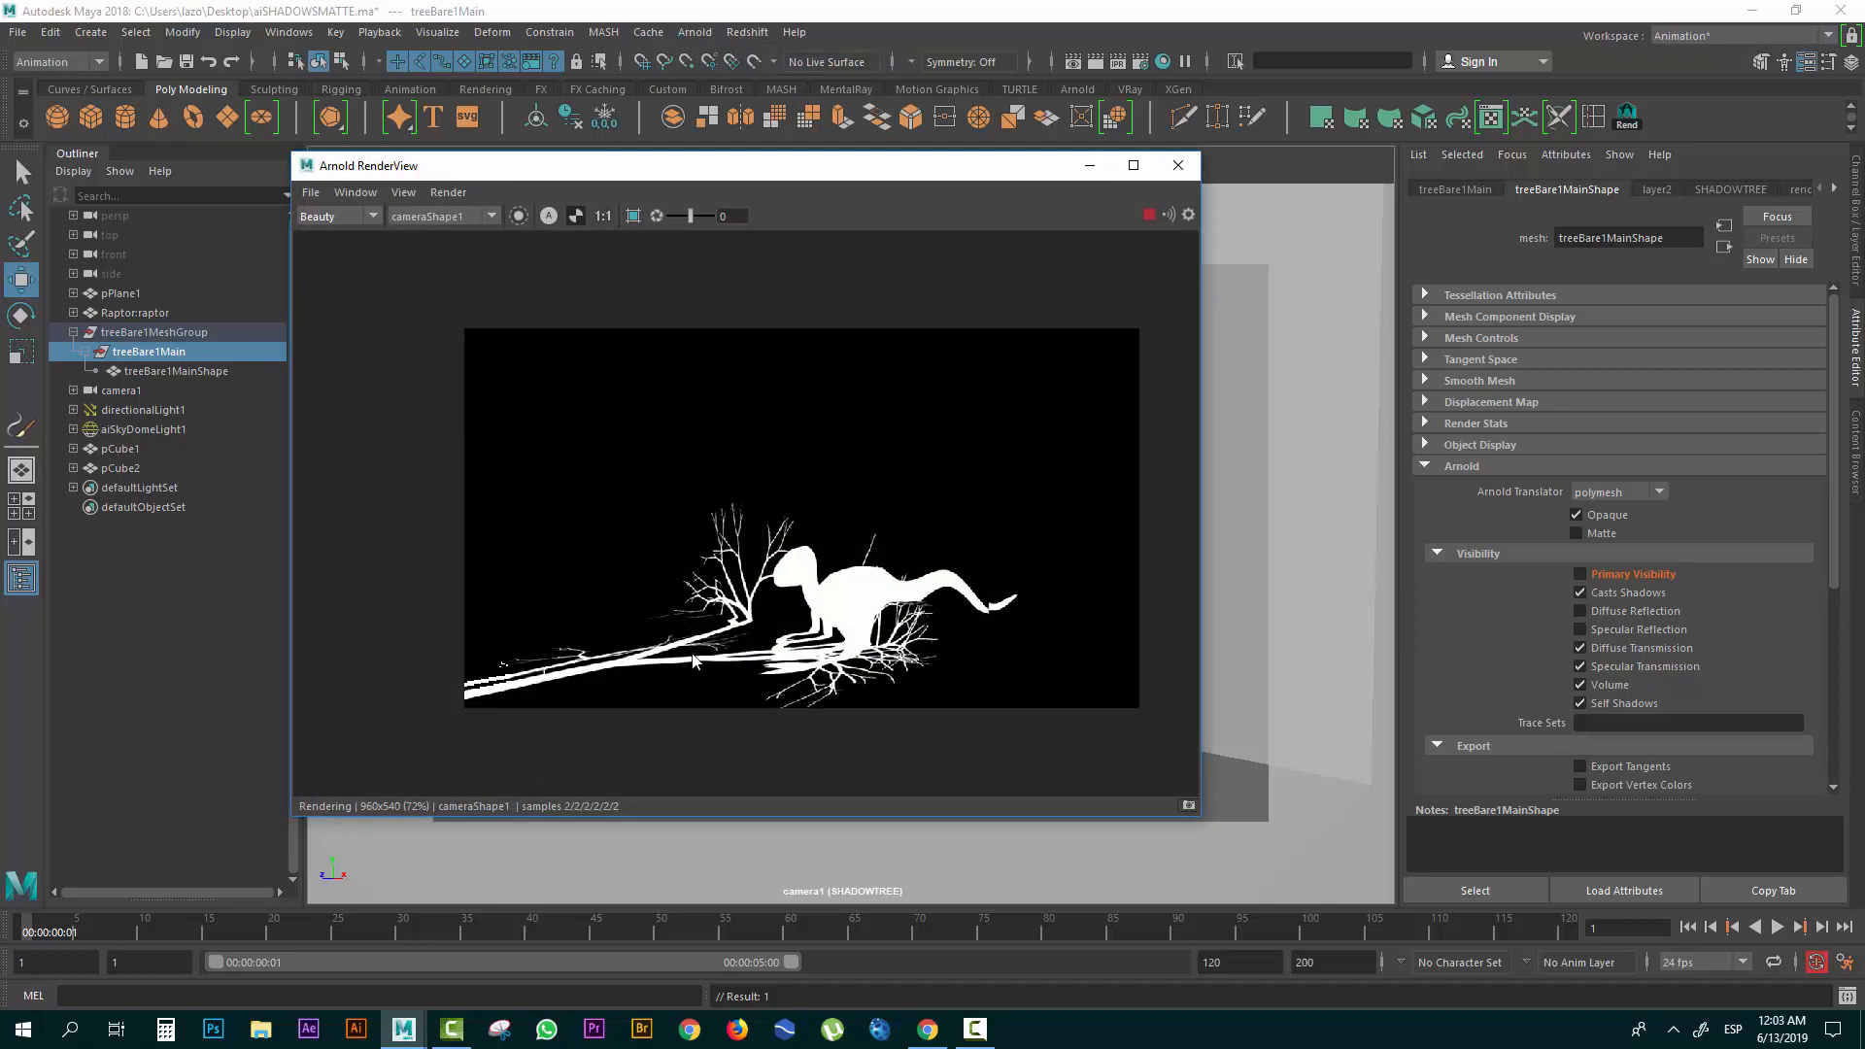
{"action": "left_click", "coordinate": [1290, 654]}
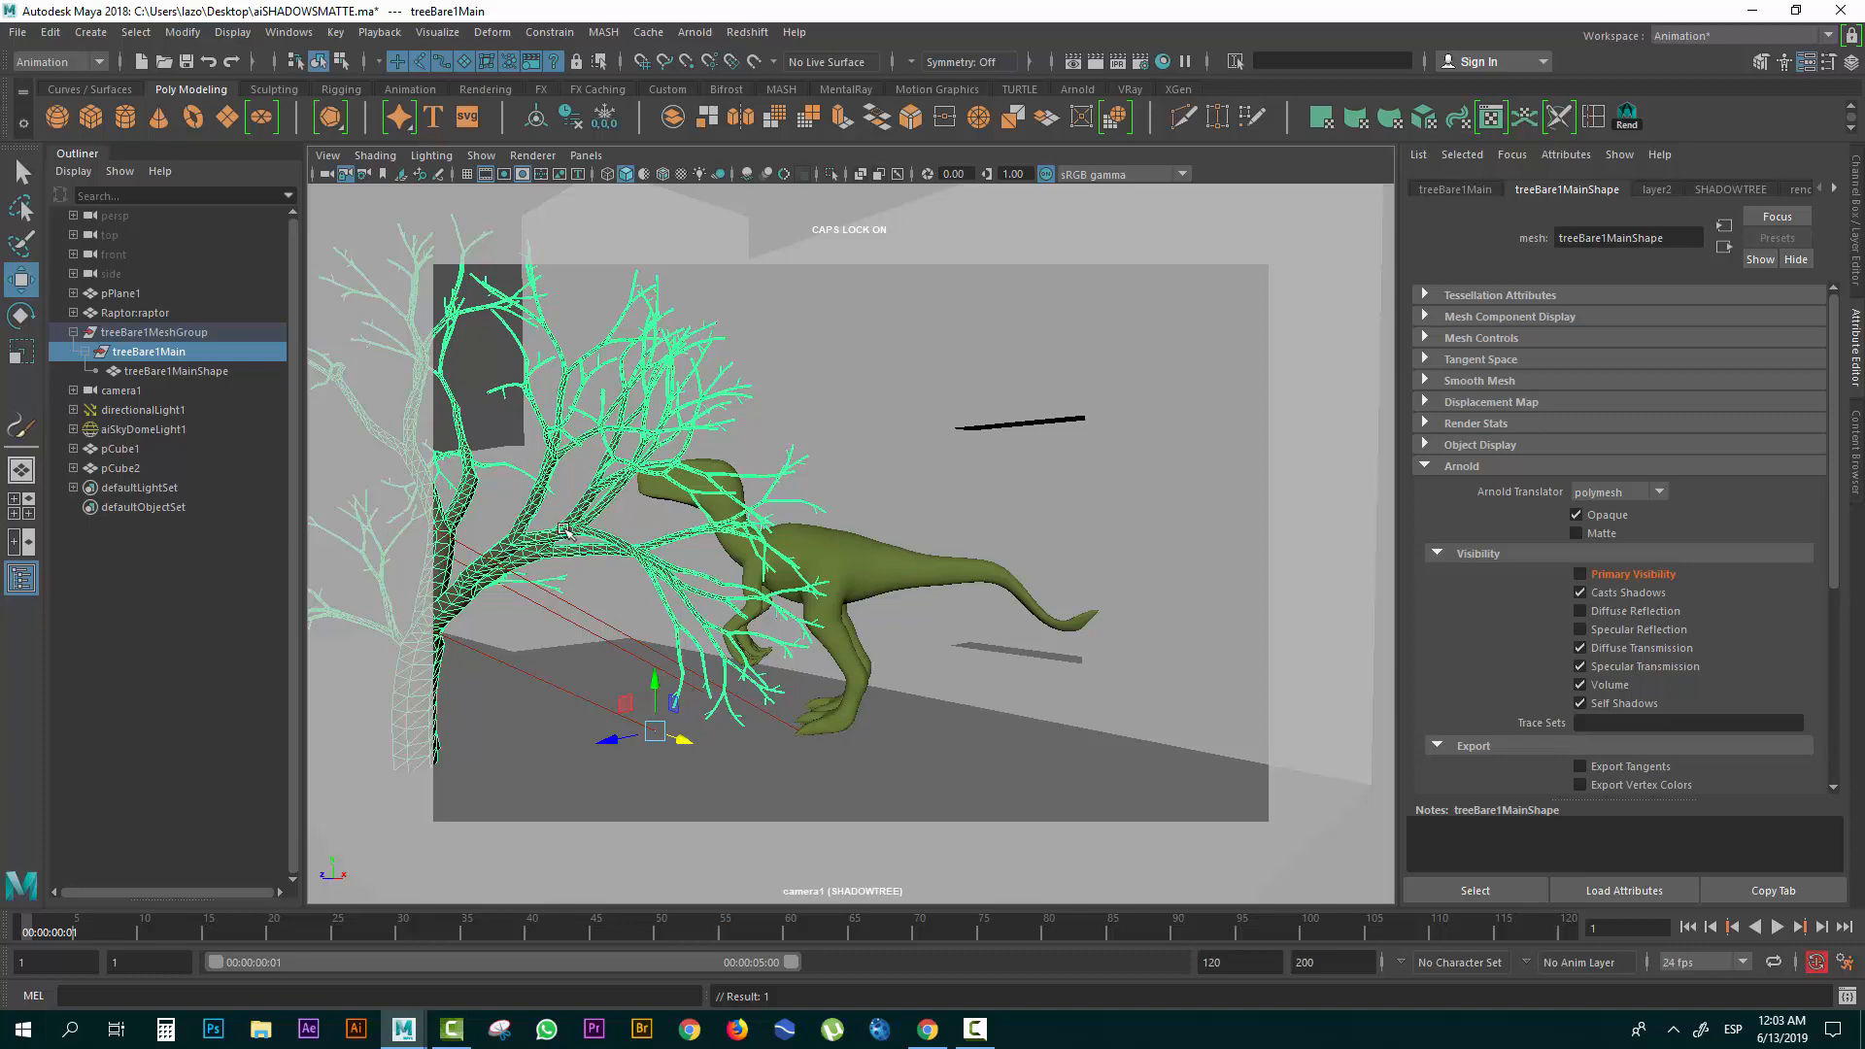
Remove the ground plane pPlane1 together with its pPlaneShape1 node from the SHADOWTREE layer.
{"action": "left_click", "coordinate": [1857, 265]}
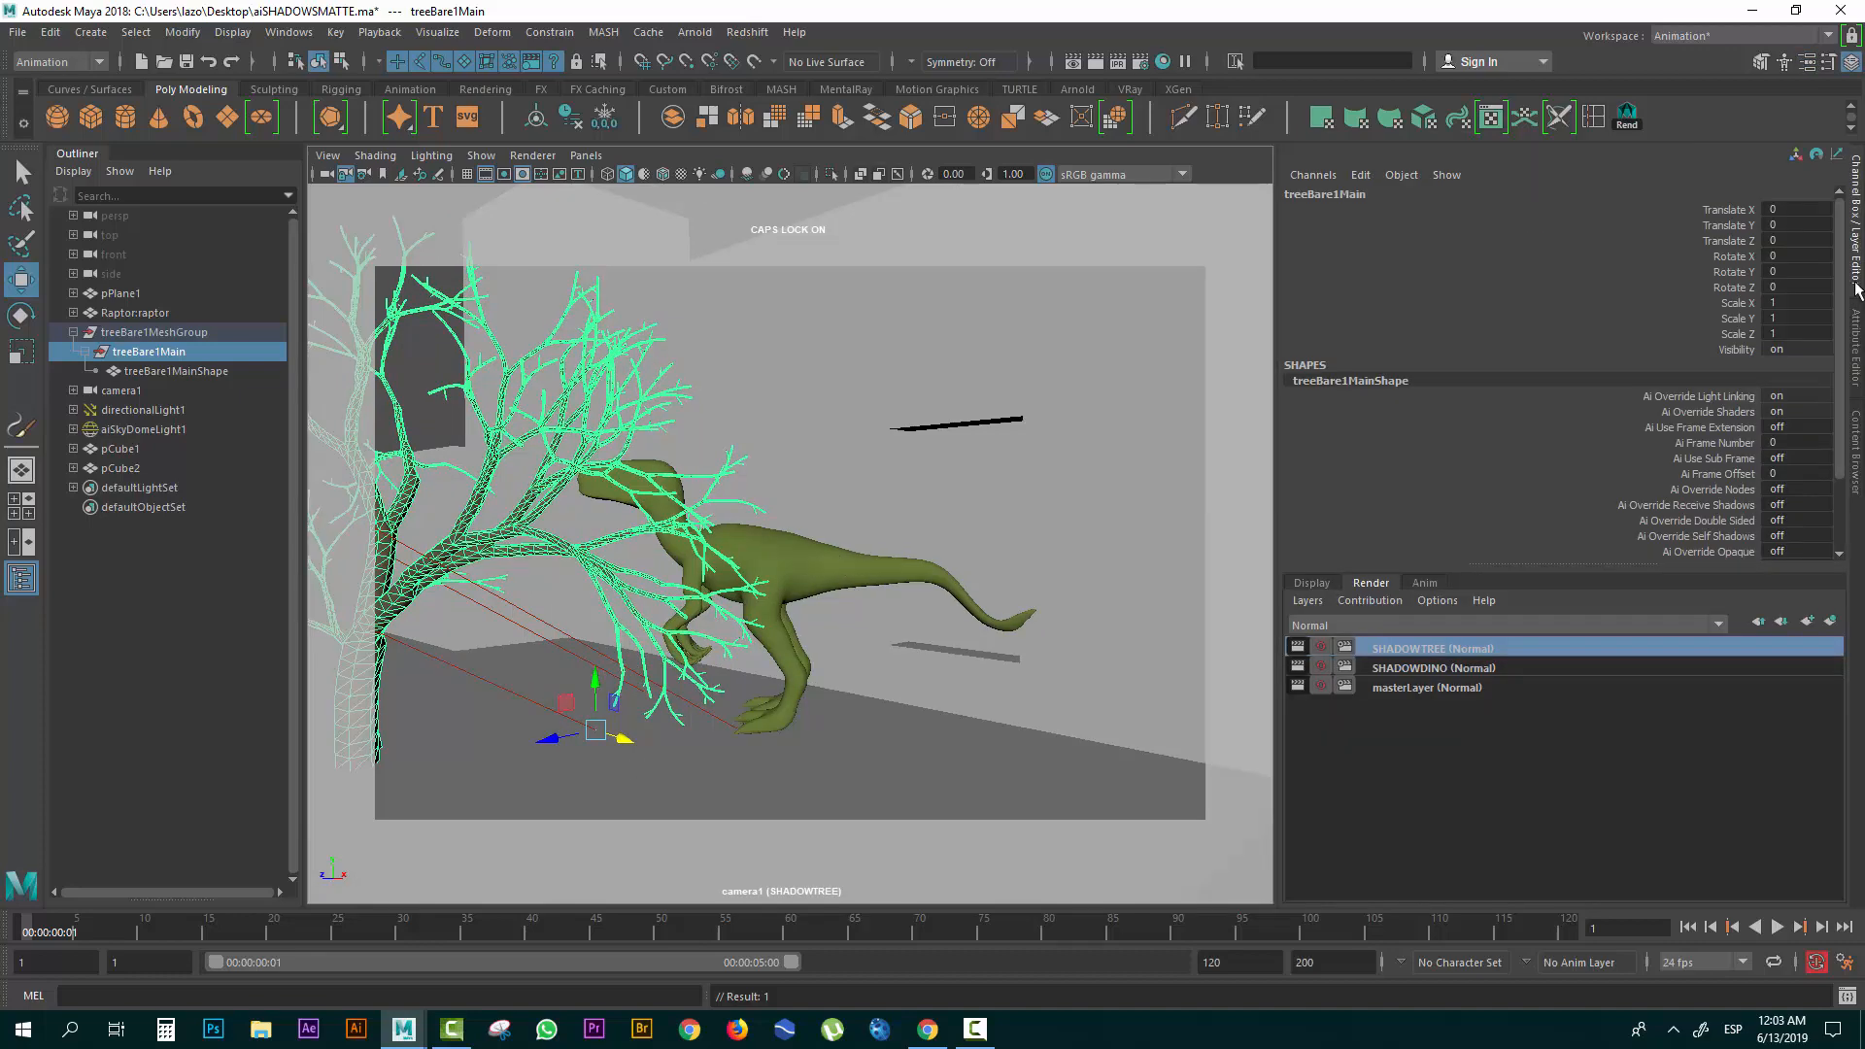
{"action": "left_click", "coordinate": [950, 762]}
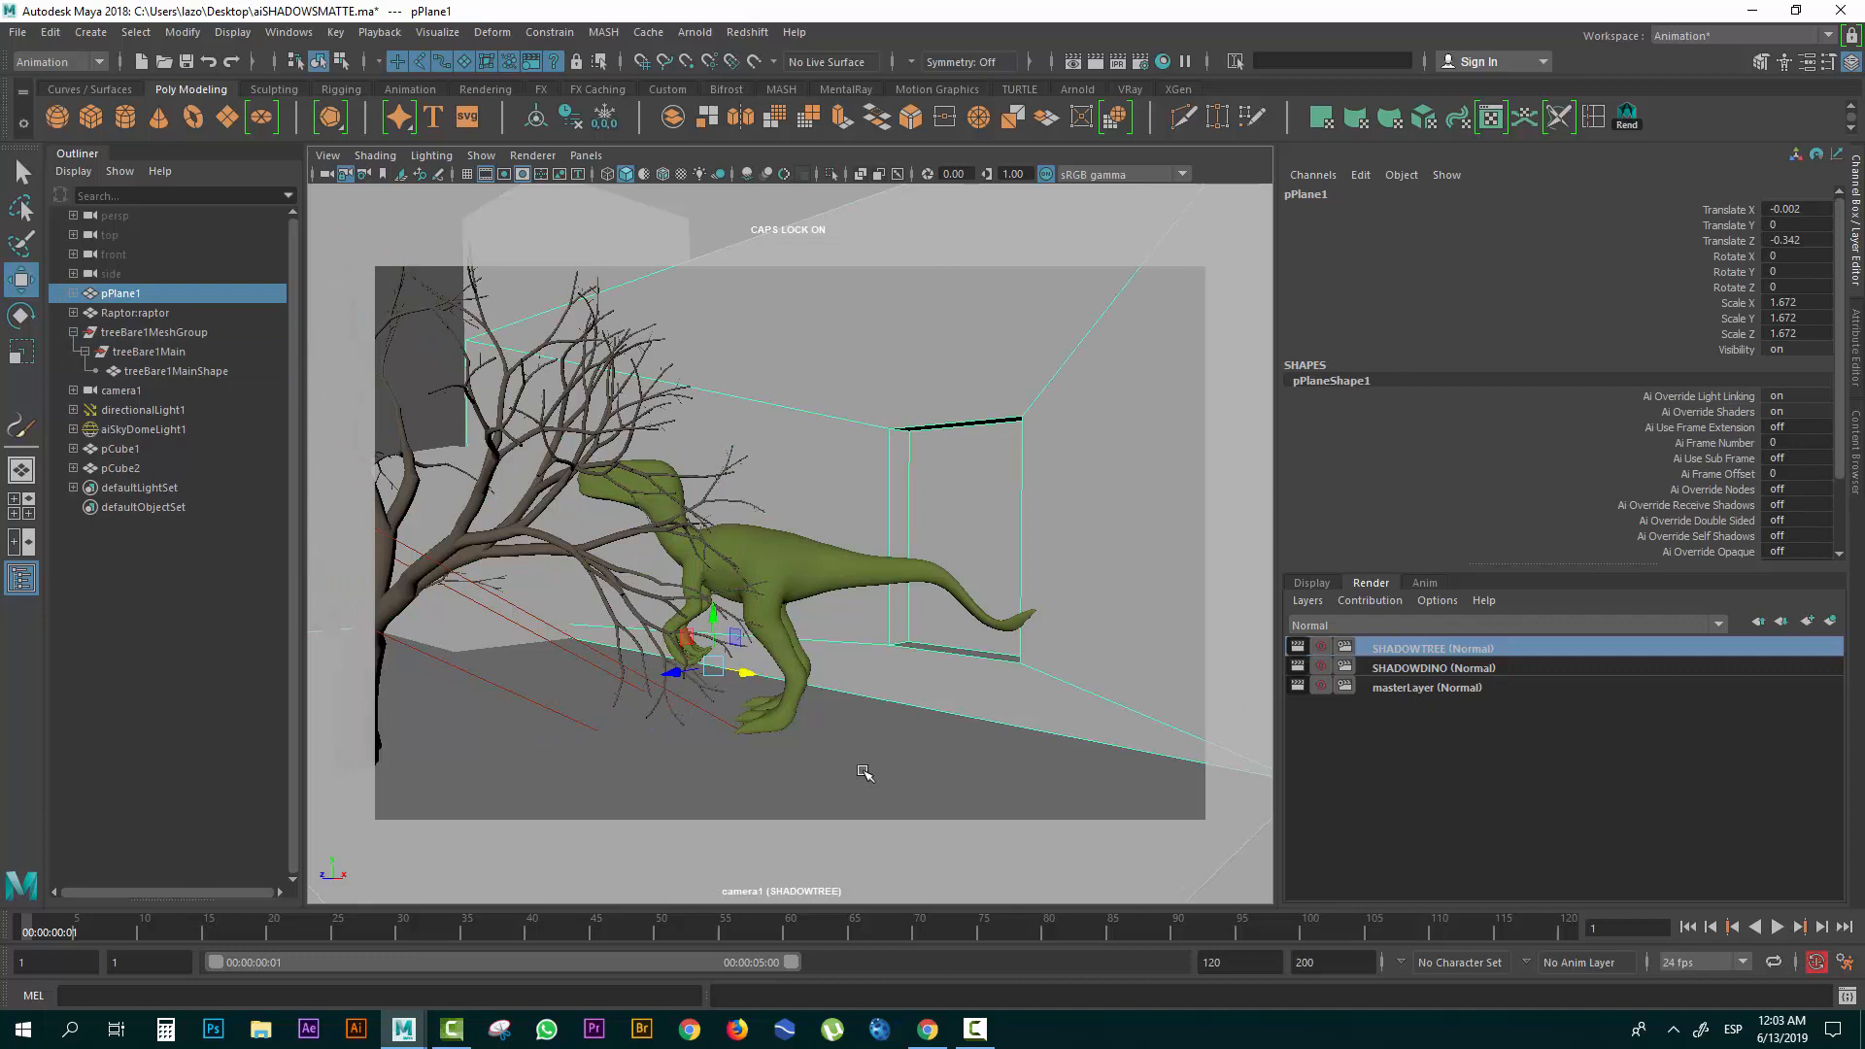
{"action": "right_click", "coordinate": [1451, 647]}
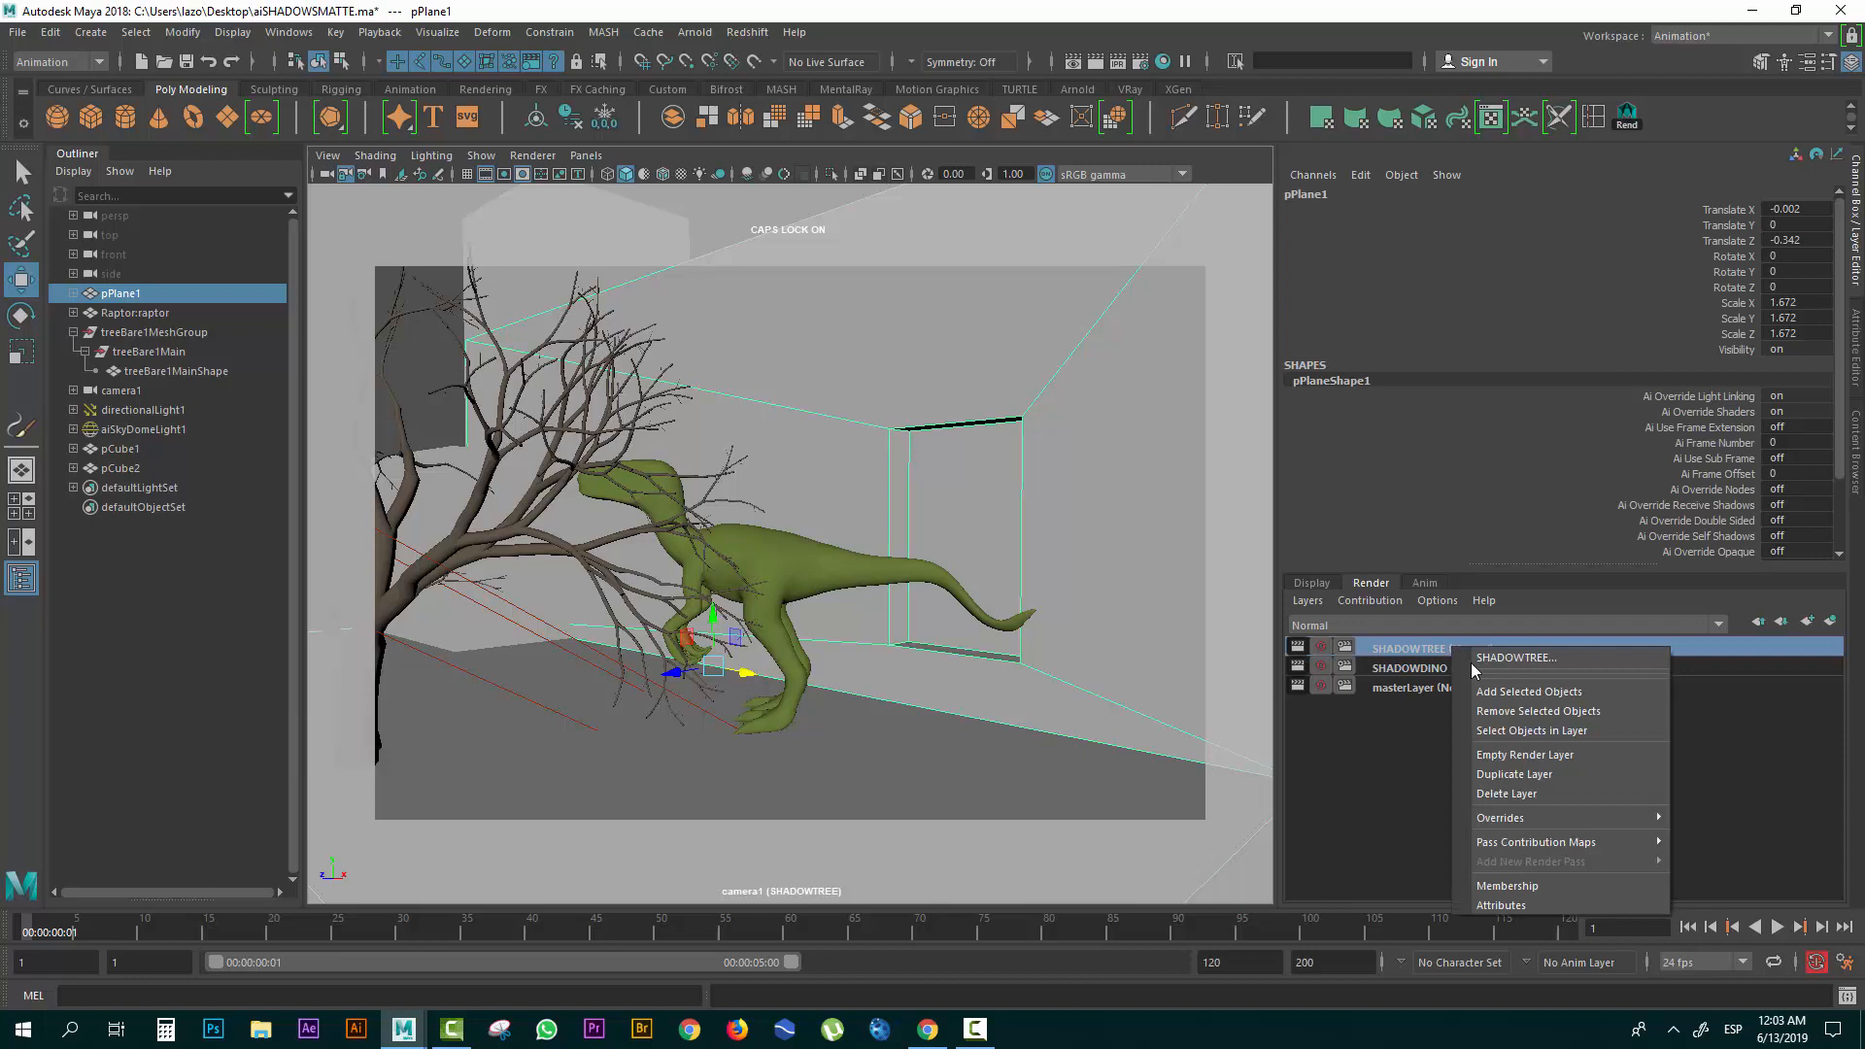
{"action": "left_click", "coordinate": [1514, 709]}
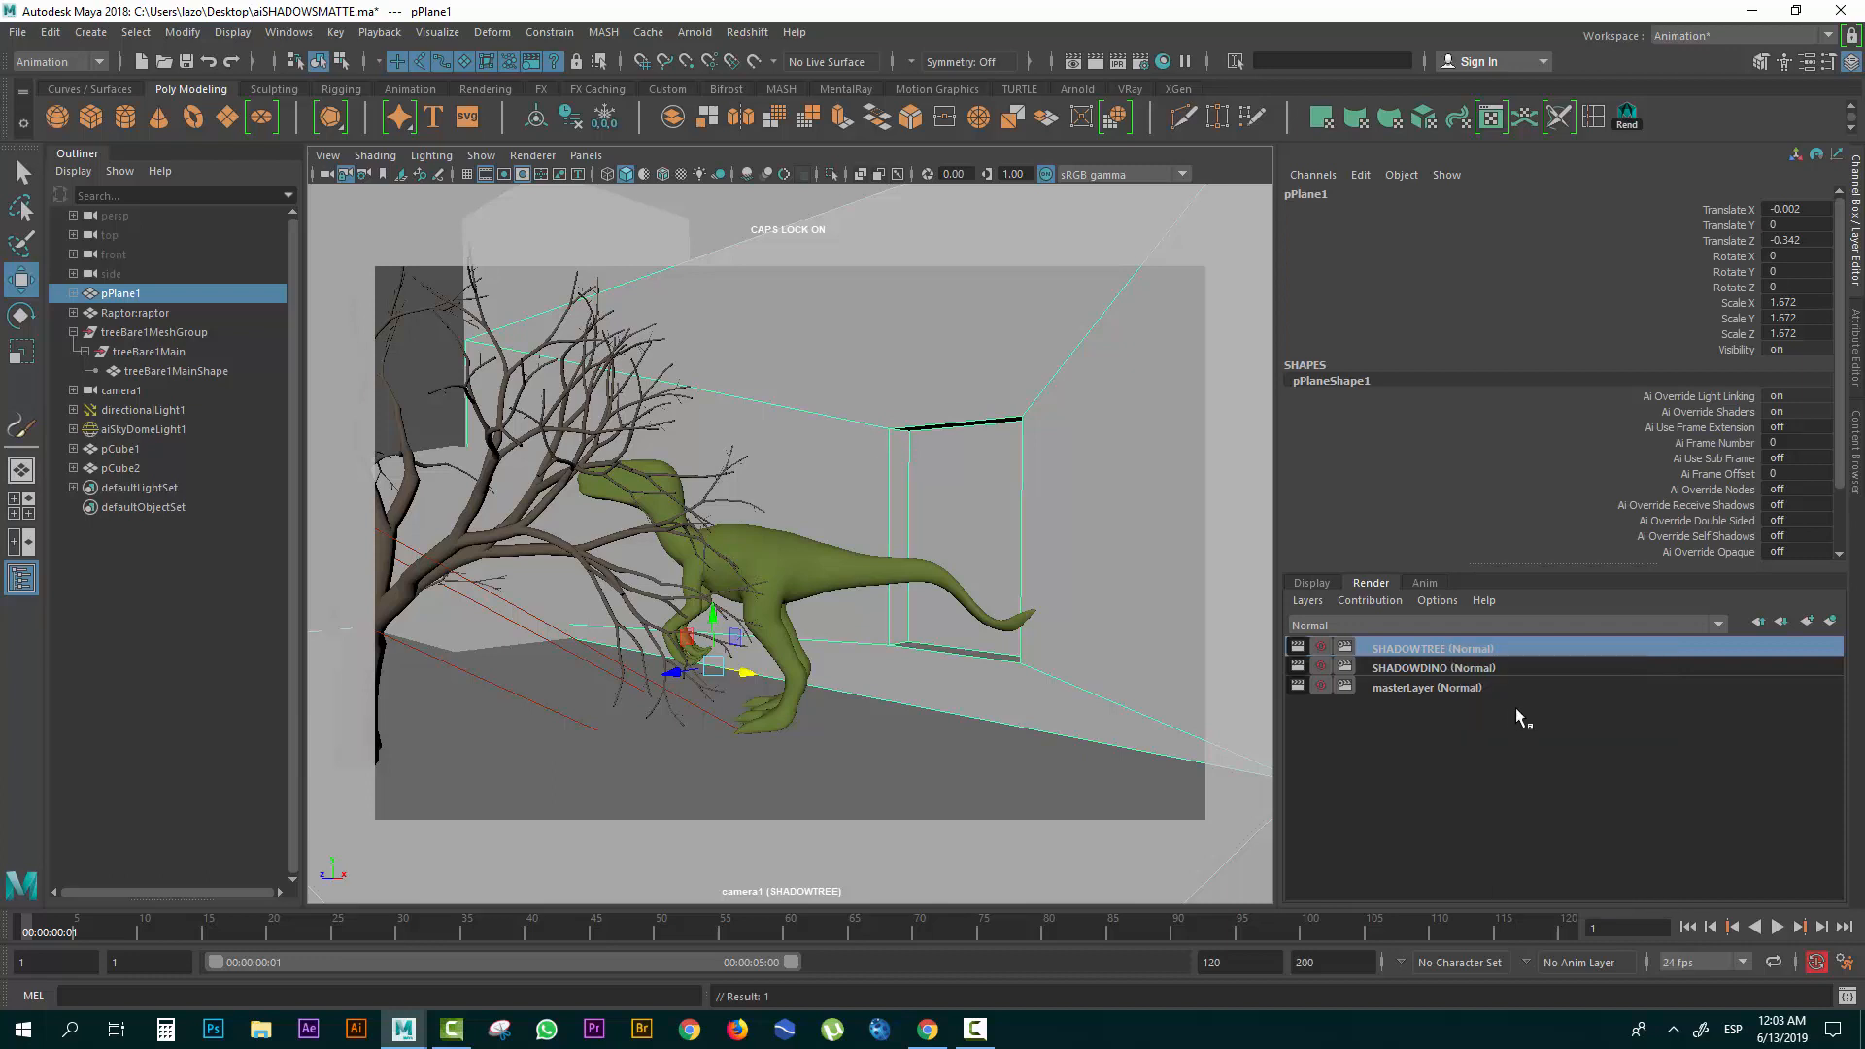
{"action": "left_click", "coordinate": [74, 293]}
{"action": "left_click", "coordinate": [169, 312], "text": "ctrl"}
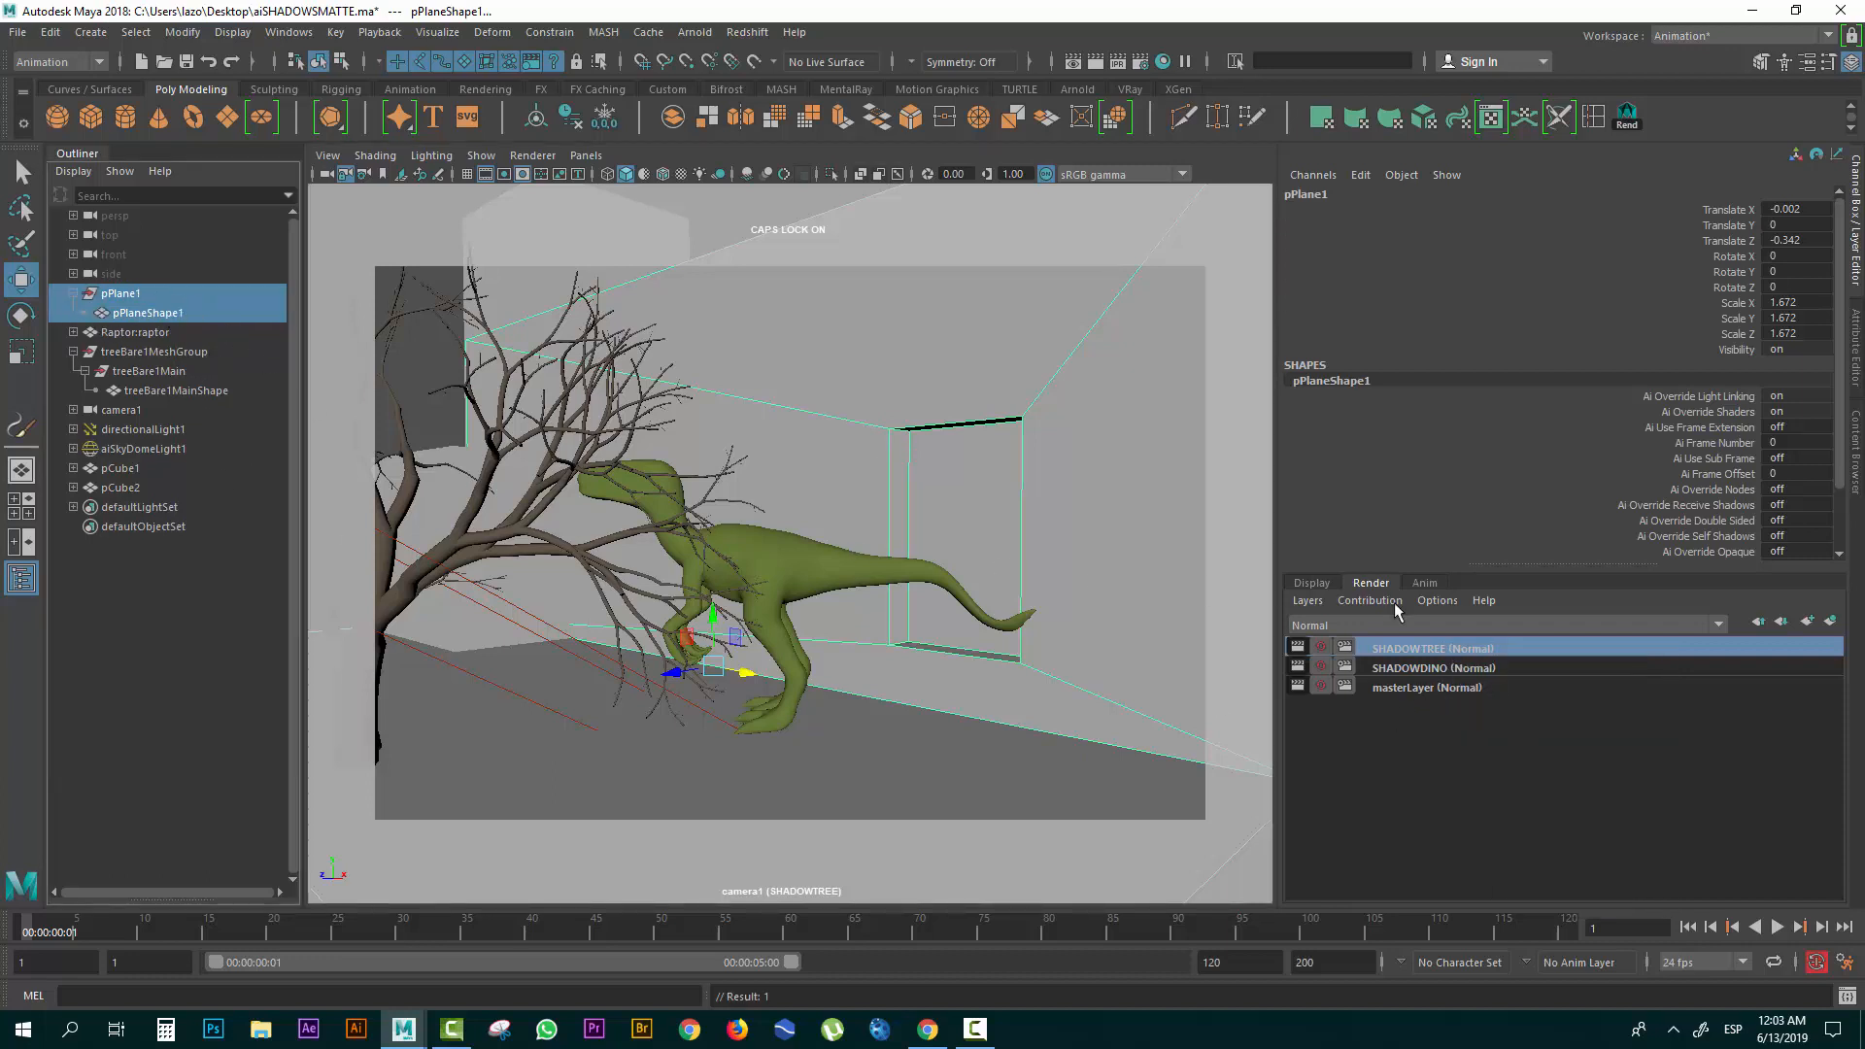
{"action": "right_click", "coordinate": [1438, 651]}
{"action": "left_click", "coordinate": [1481, 713]}
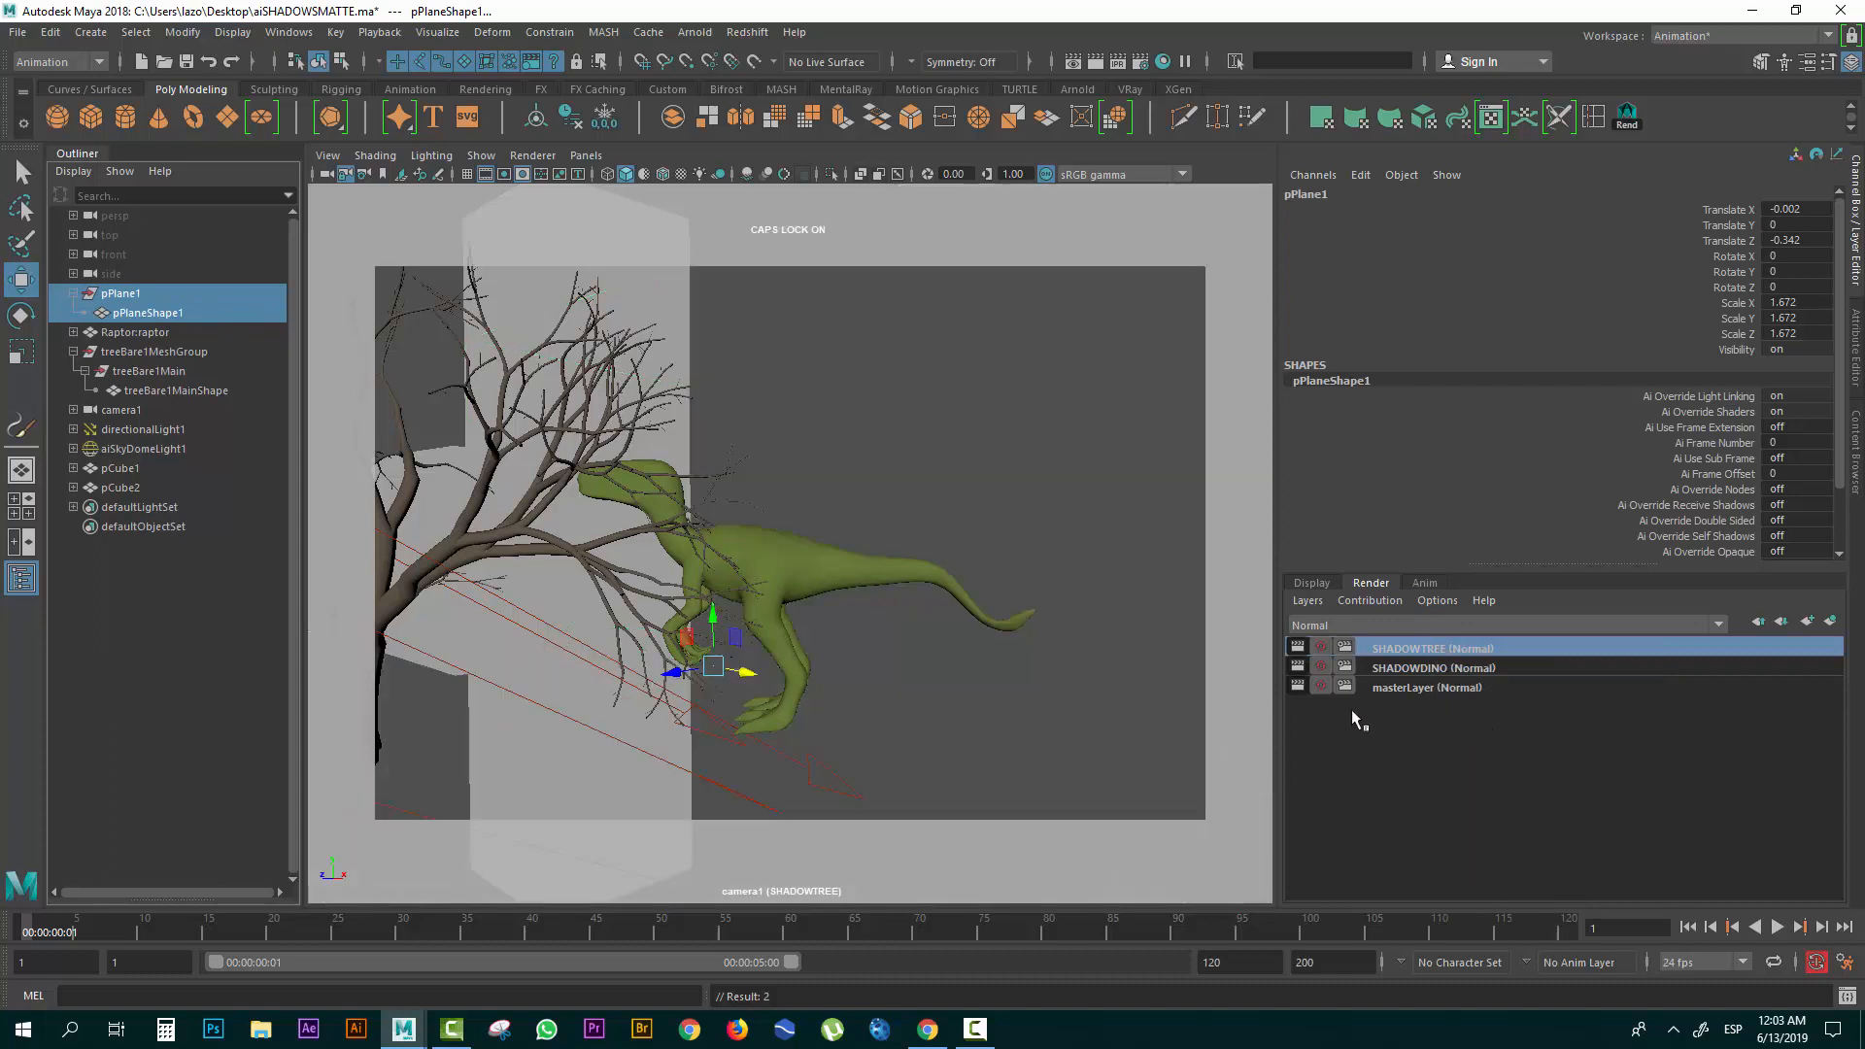
Remove pCube1, pCube2 and their shape nodes from the SHADOWTREE layer and check the layer's render.
{"action": "left_click_drag", "start_coordinate": [502, 736], "coordinate": [457, 705]}
{"action": "left_click", "coordinate": [454, 629], "text": "shift"}
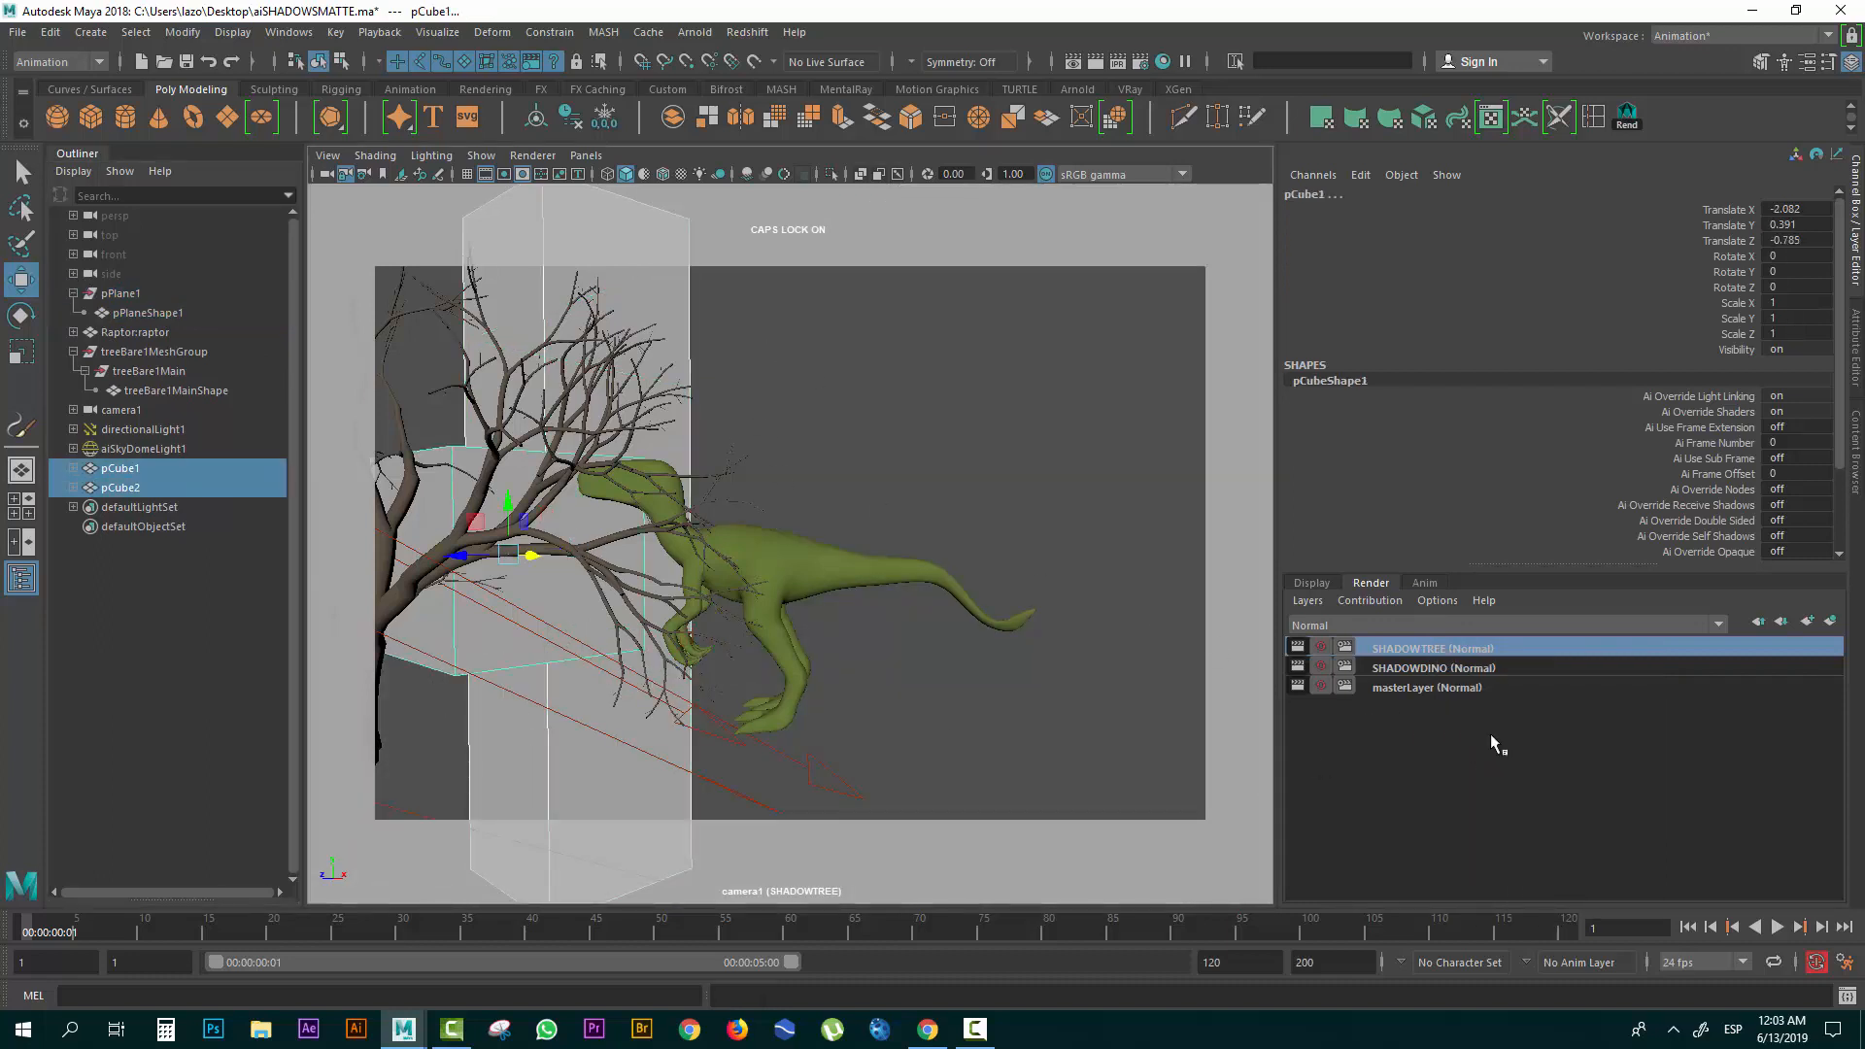
{"action": "right_click", "coordinate": [1467, 656]}
{"action": "left_click", "coordinate": [1544, 662]}
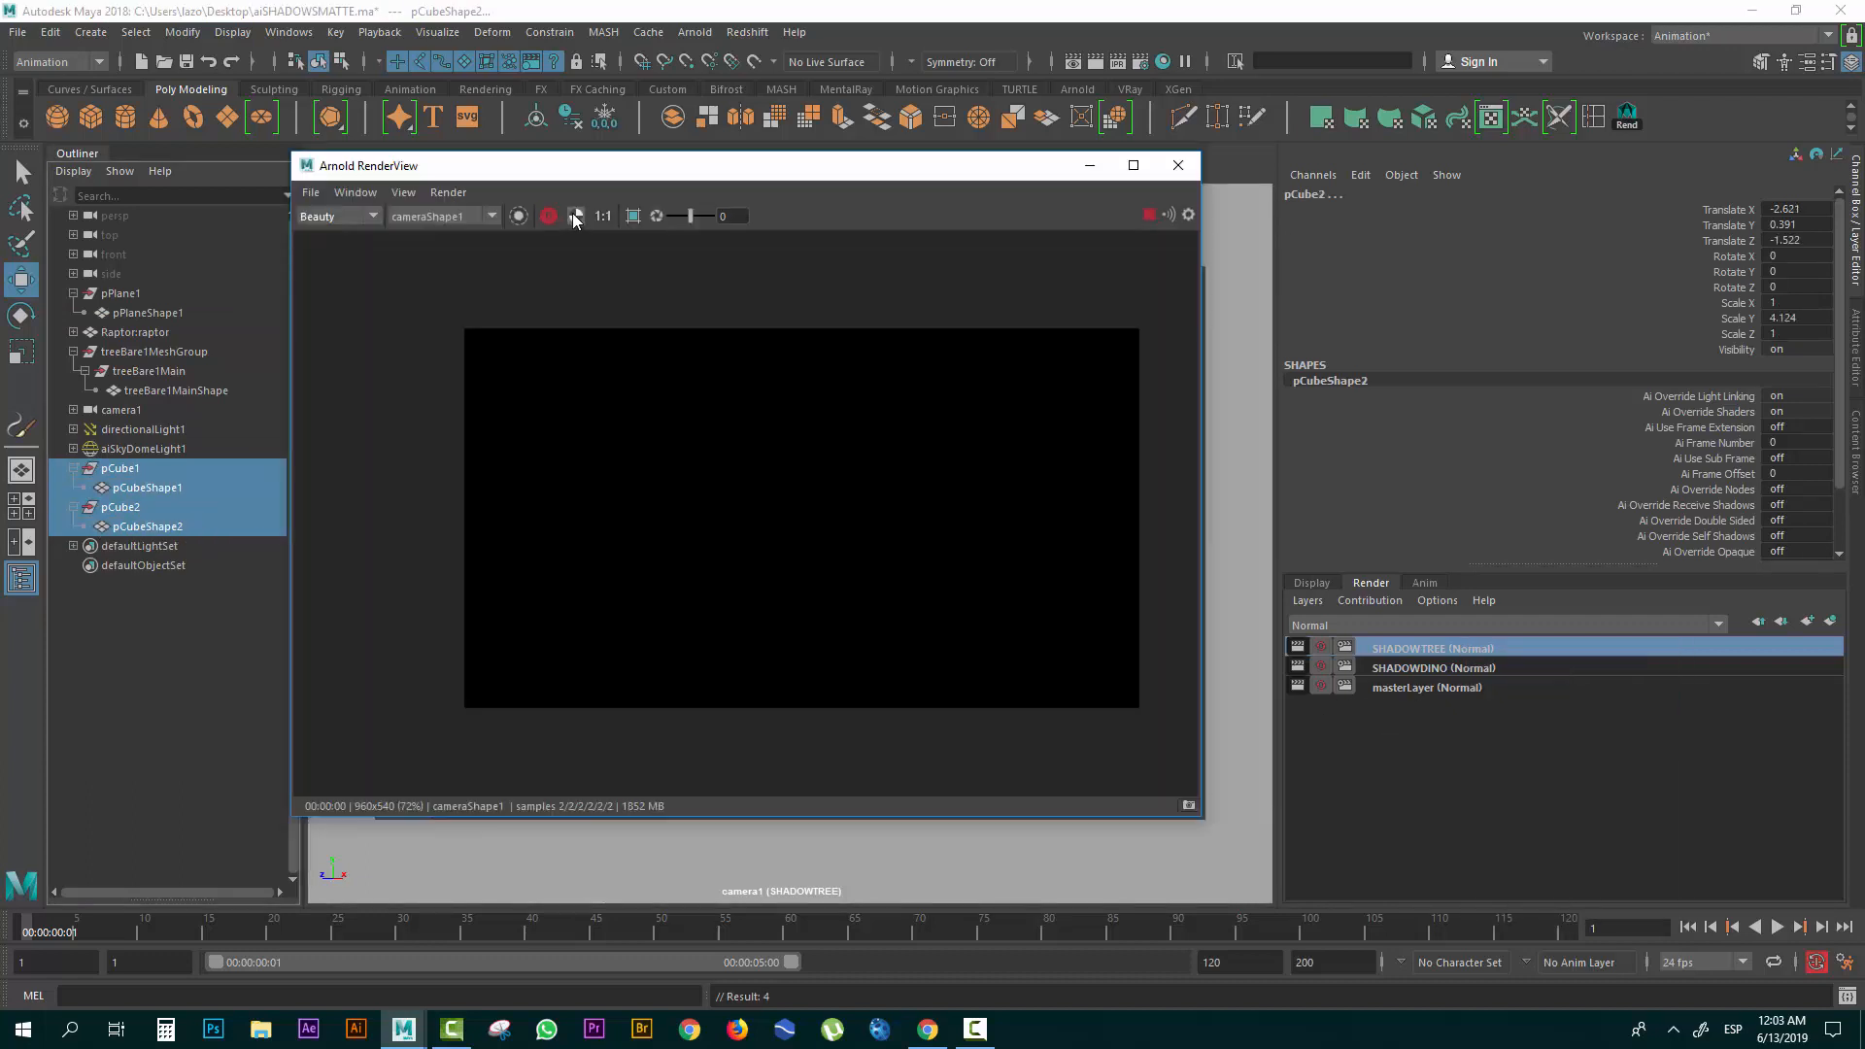
{"action": "left_click", "coordinate": [549, 215]}
{"action": "left_click", "coordinate": [1178, 165]}
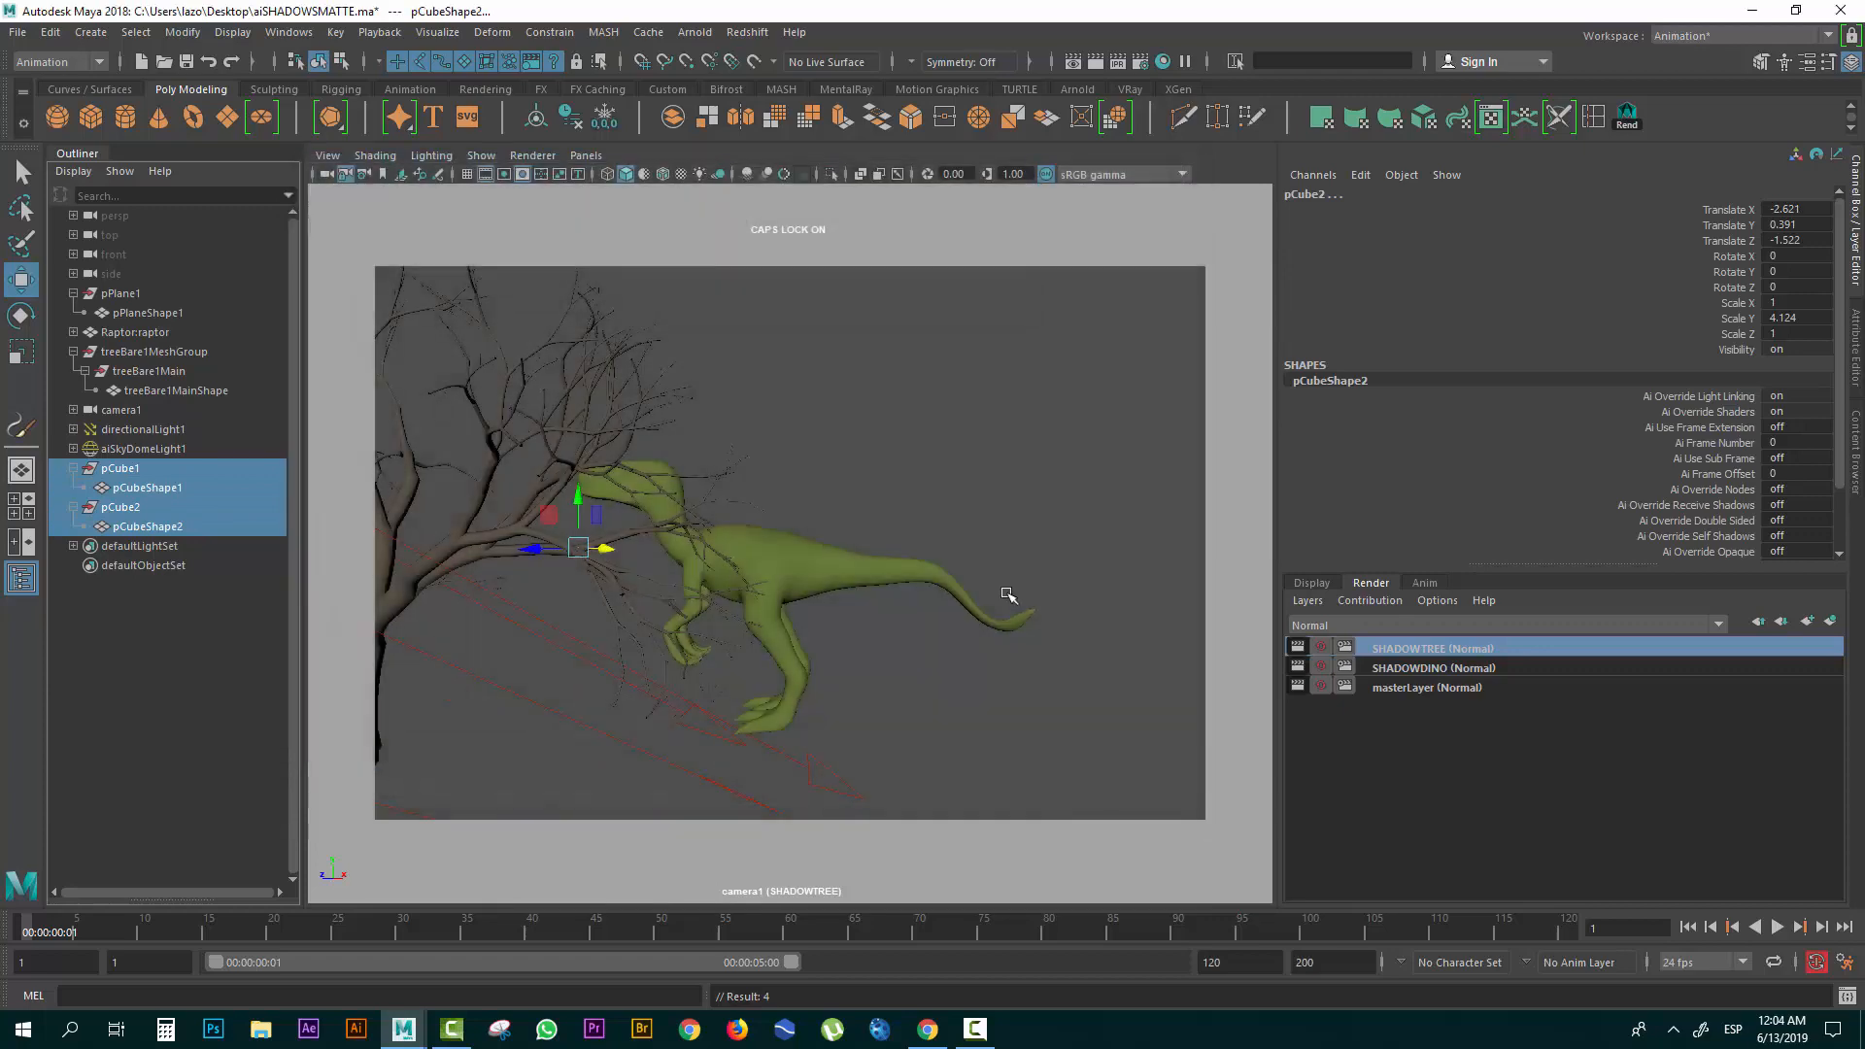
Turn Primary Visibility on for the raptorShape in the SHADOWTREE layer.
{"action": "left_click", "coordinate": [884, 573]}
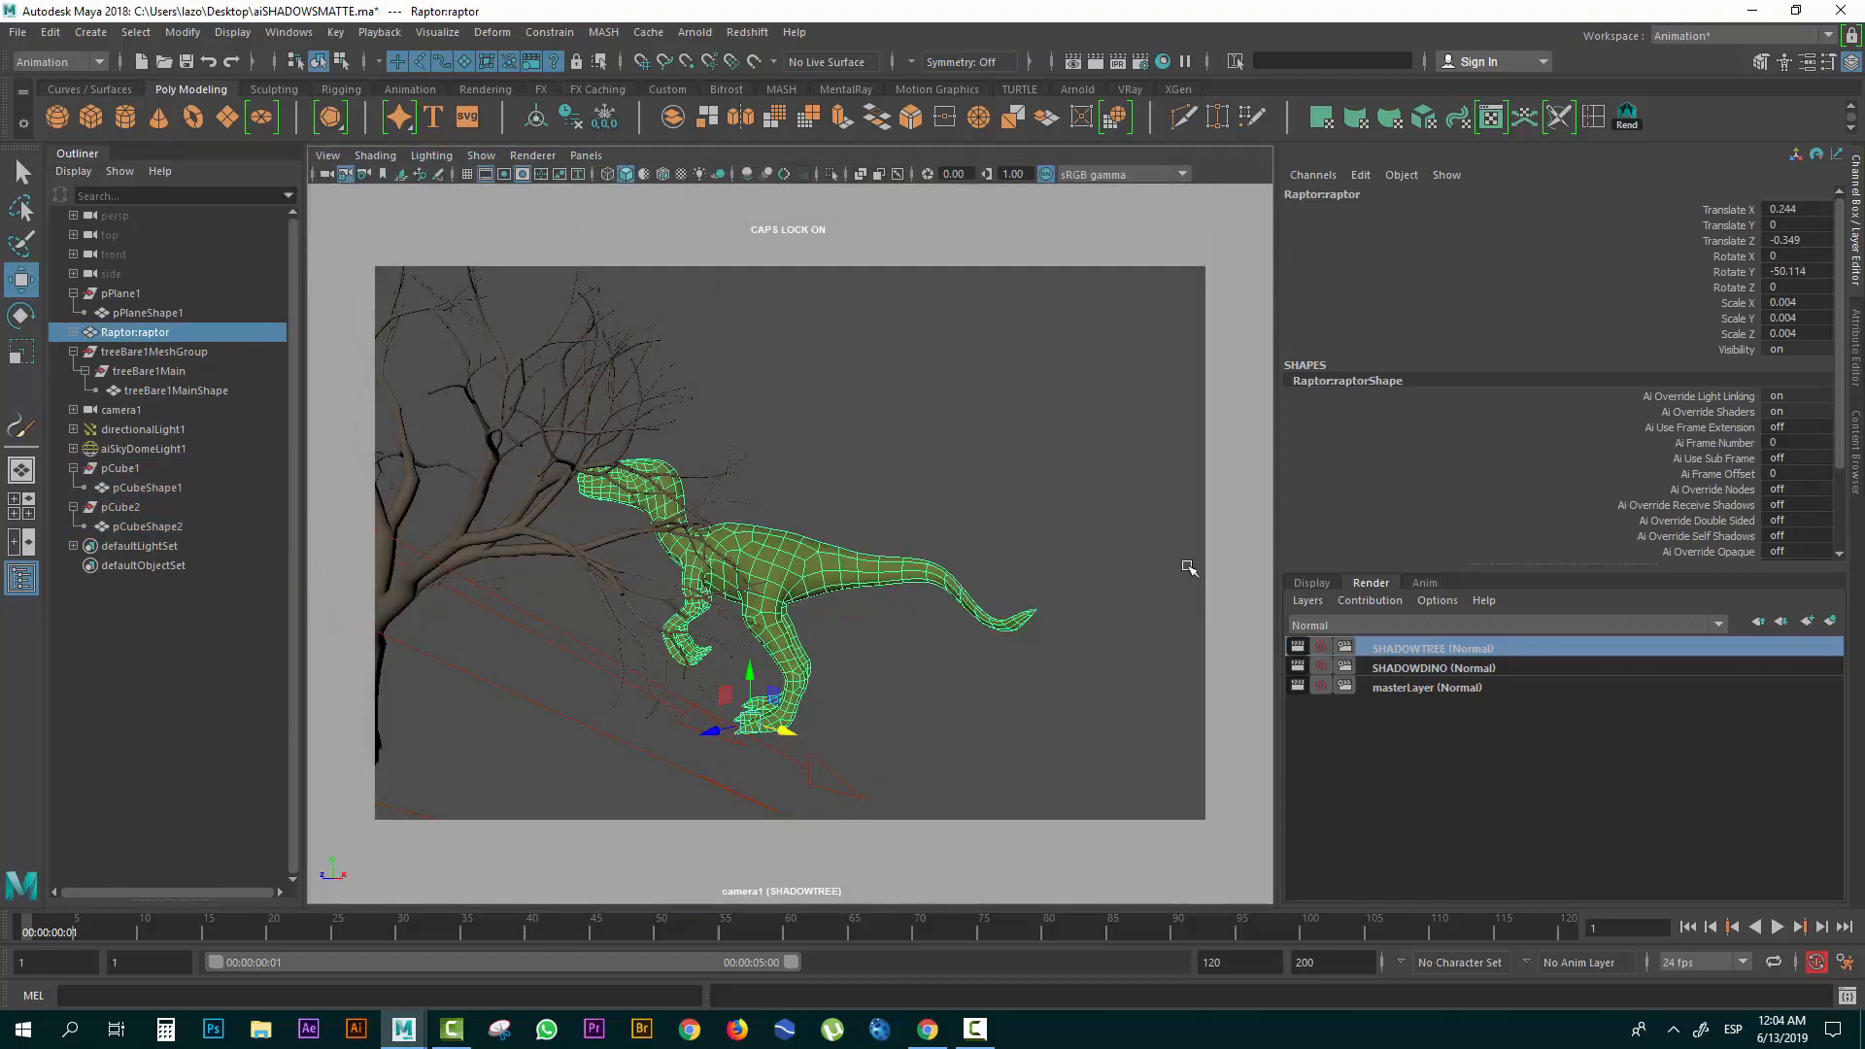
{"action": "left_click", "coordinate": [1854, 449]}
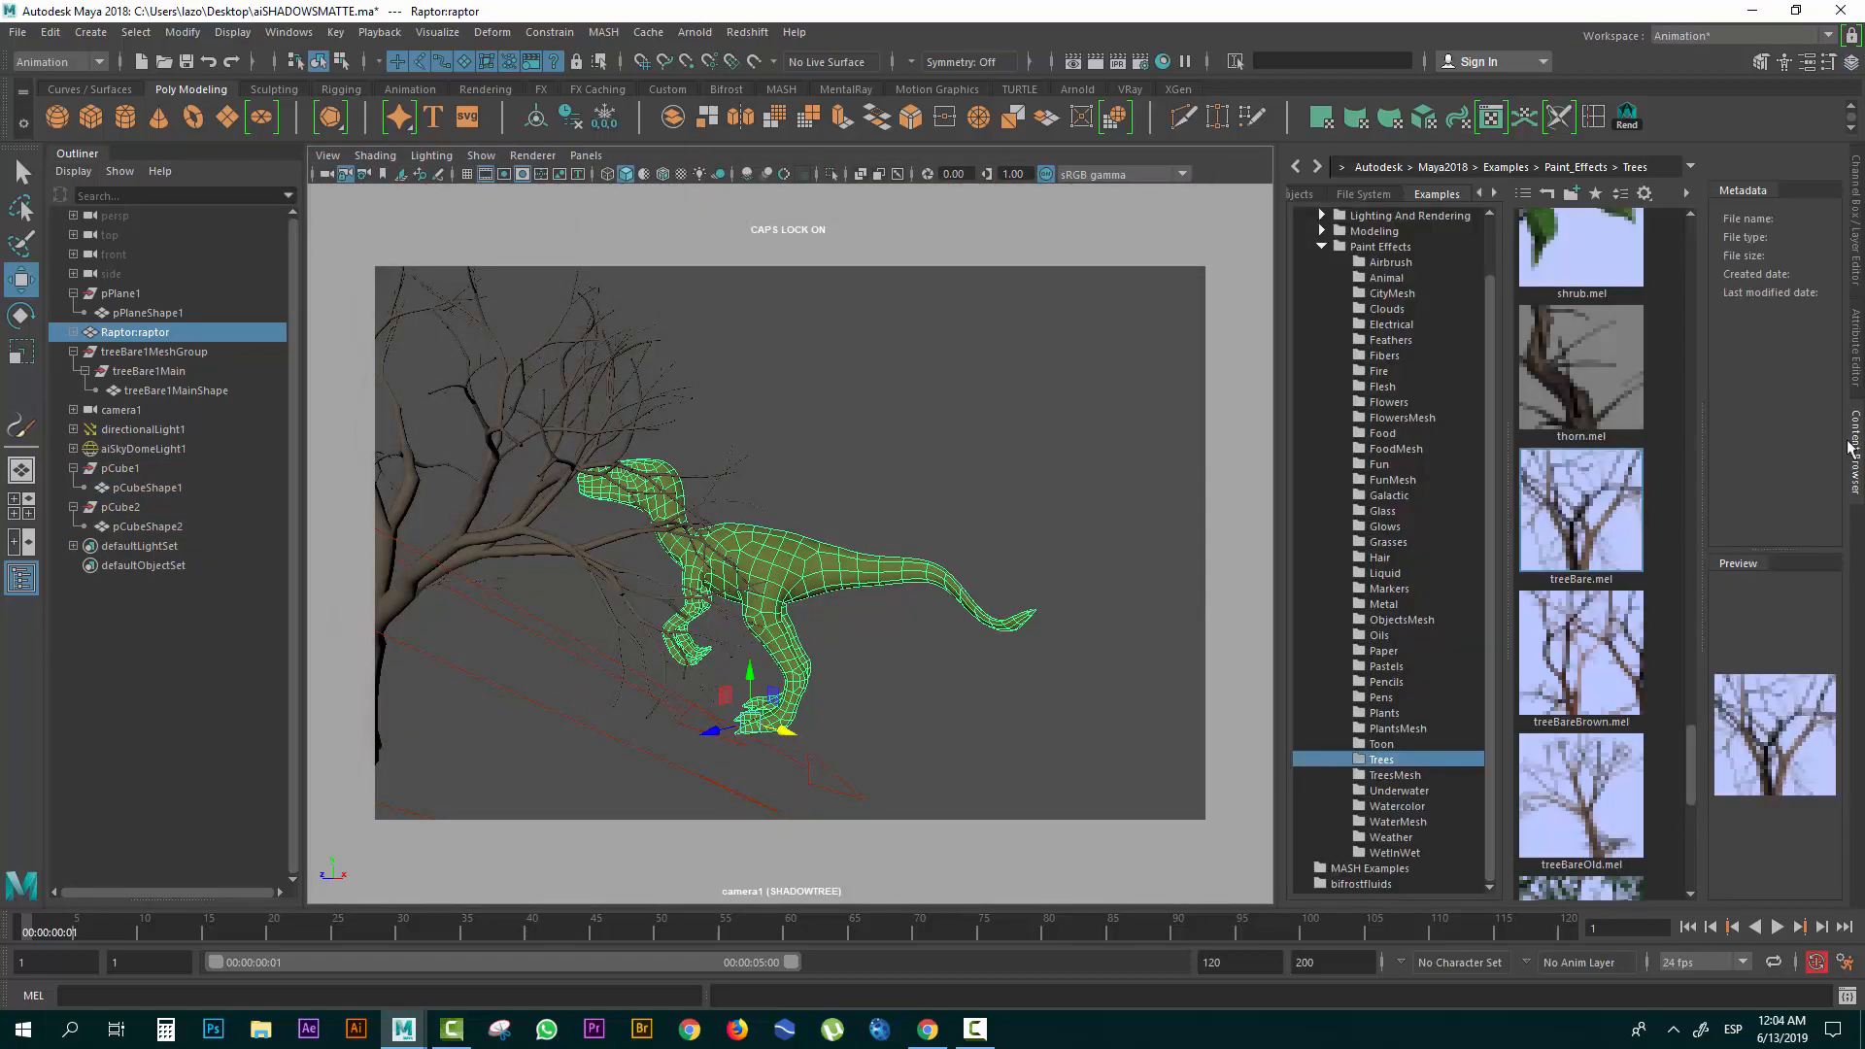
{"action": "left_click", "coordinate": [1857, 377]}
{"action": "left_click", "coordinate": [1580, 574]}
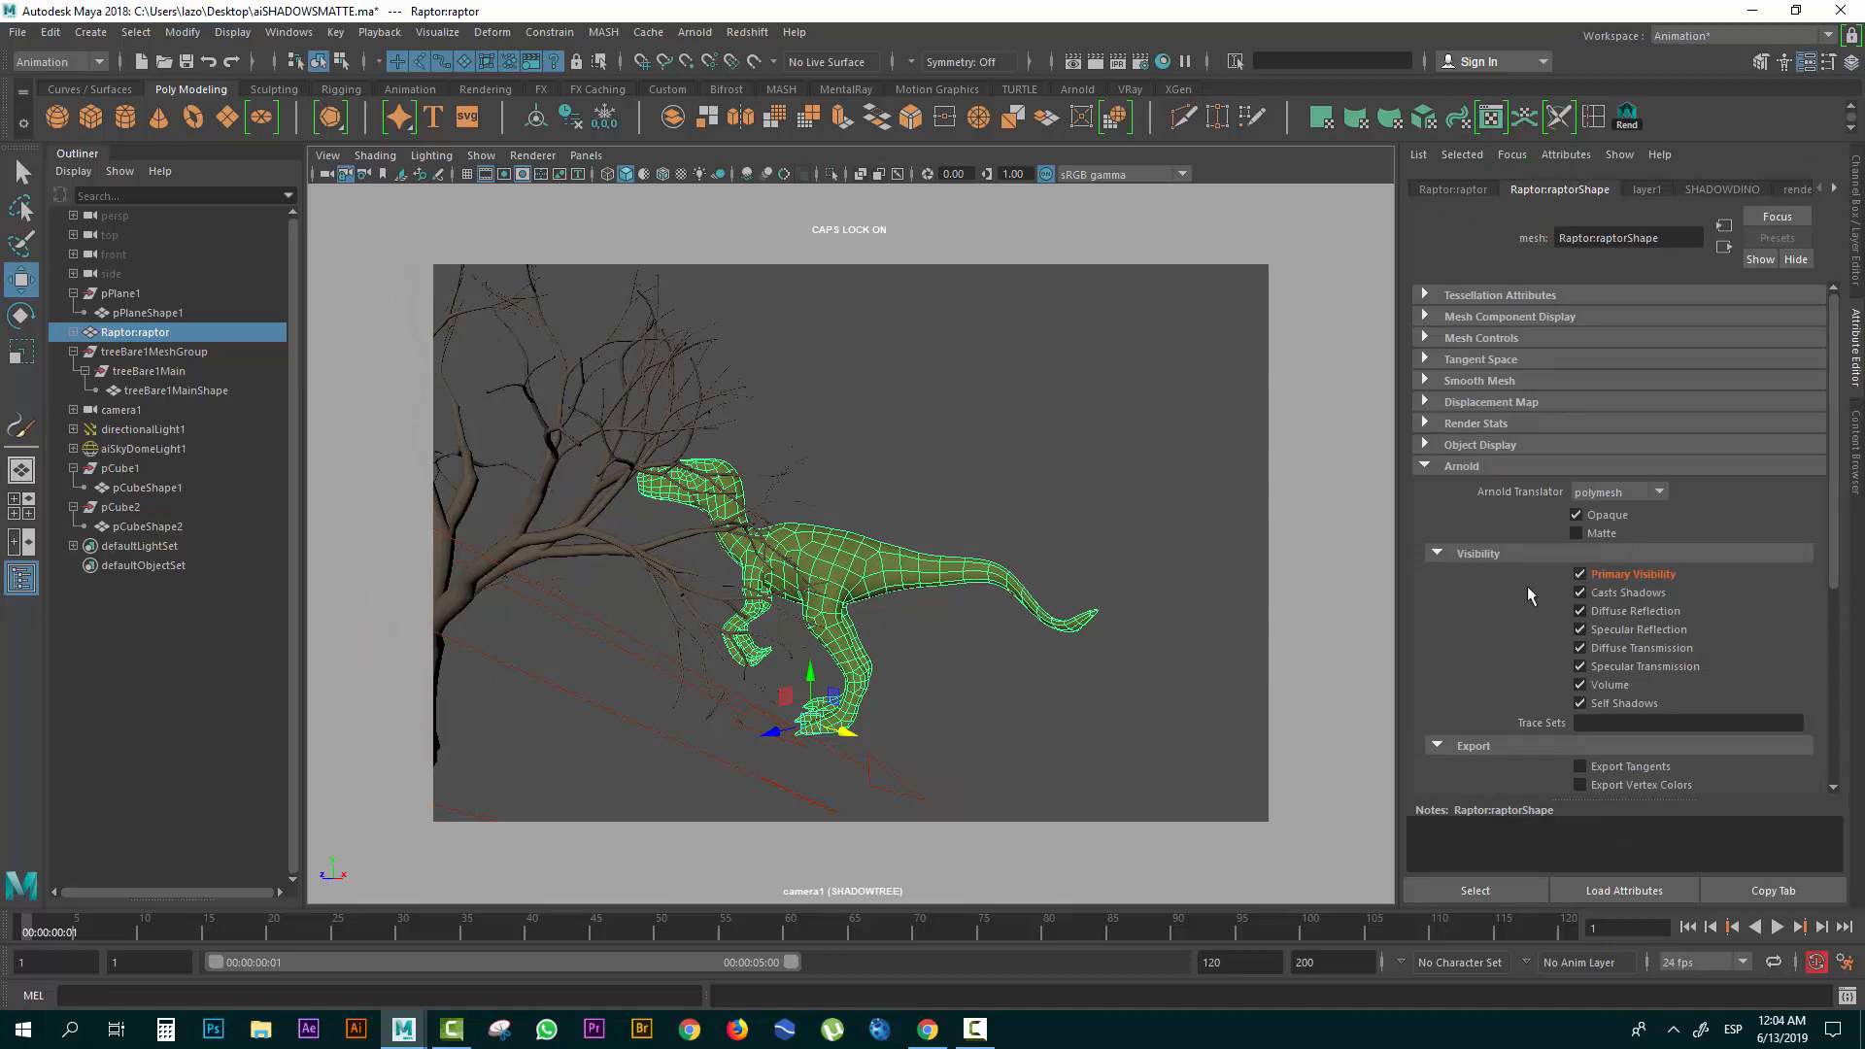
Render the SHADOWTREE layer and examine the tree's shadow on the raptor's body in the color and alpha channels.
{"action": "left_click", "coordinate": [695, 32]}
{"action": "left_click", "coordinate": [719, 65]}
{"action": "left_click", "coordinate": [549, 217]}
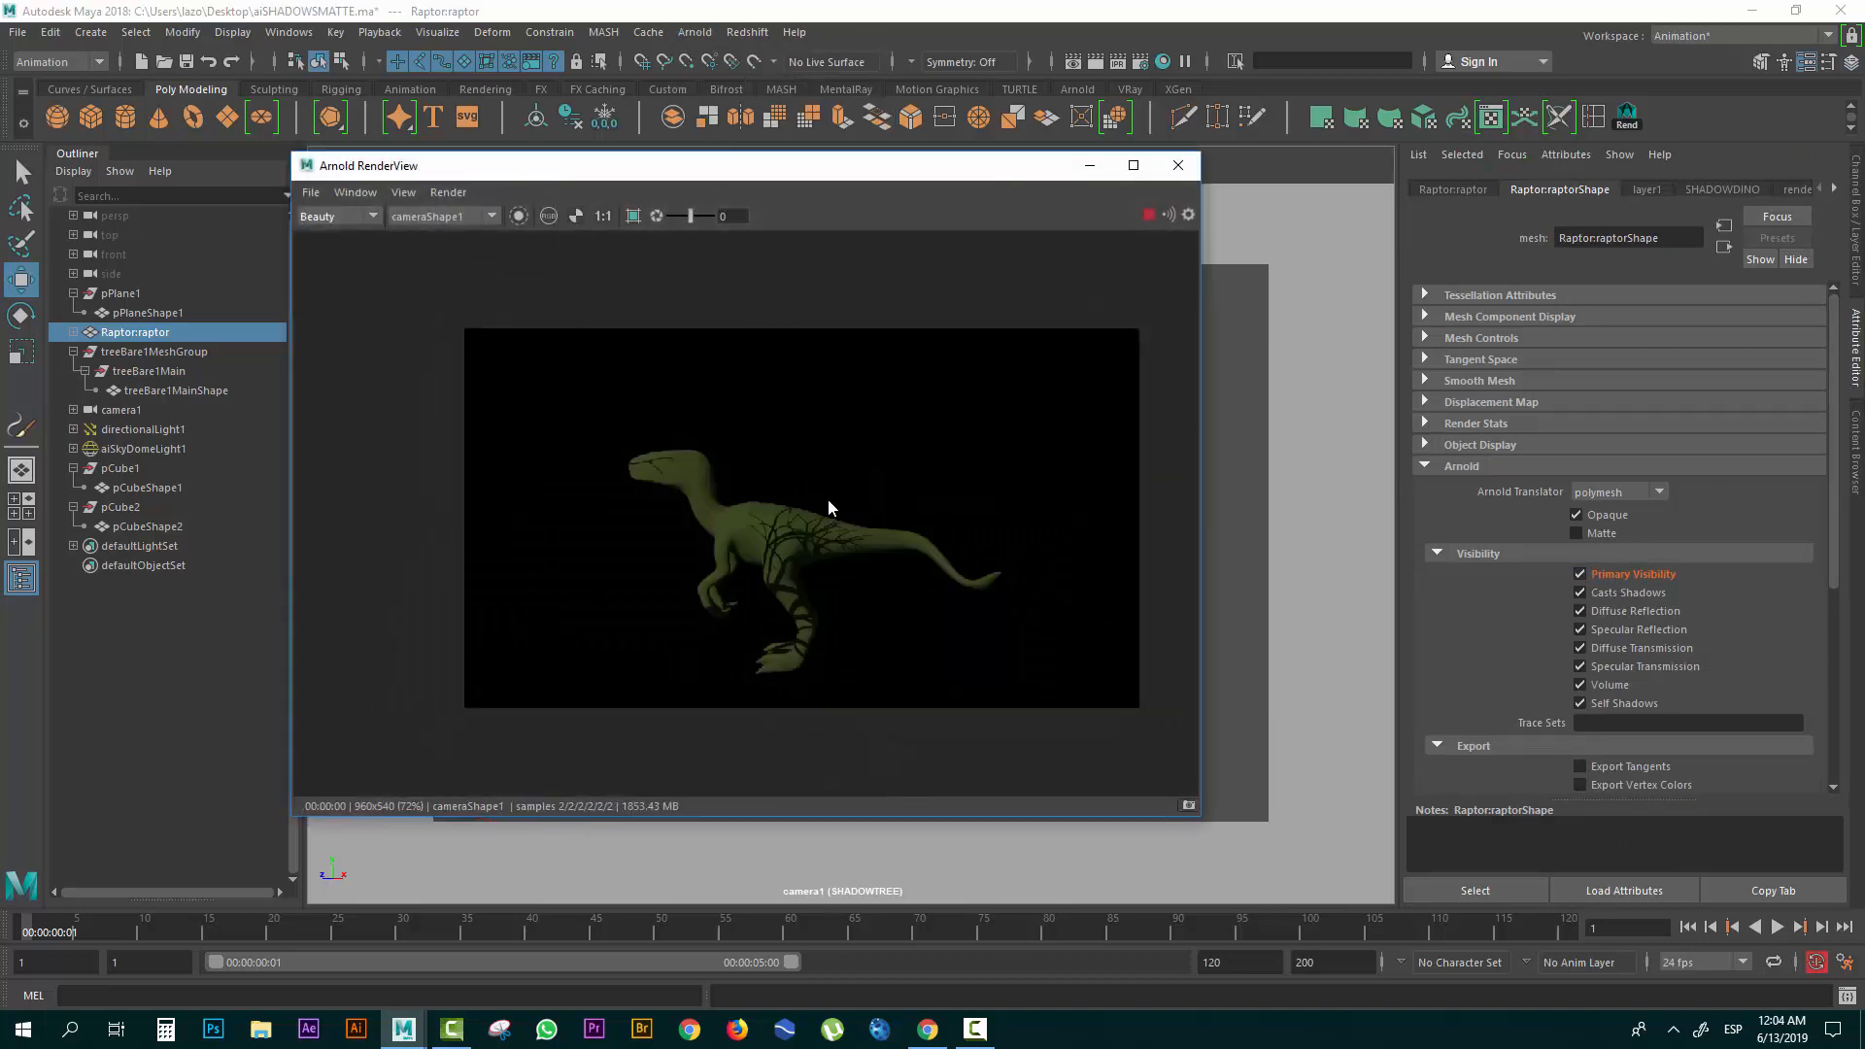
{"action": "left_click", "coordinate": [549, 216]}
{"action": "left_click", "coordinate": [577, 219]}
{"action": "key", "text": "ctrl+1"}
{"action": "left_click", "coordinate": [863, 591]}
{"action": "left_click_drag", "start_coordinate": [616, 185], "coordinate": [486, 359]}
{"action": "left_click_drag", "start_coordinate": [496, 264], "coordinate": [561, 334]}
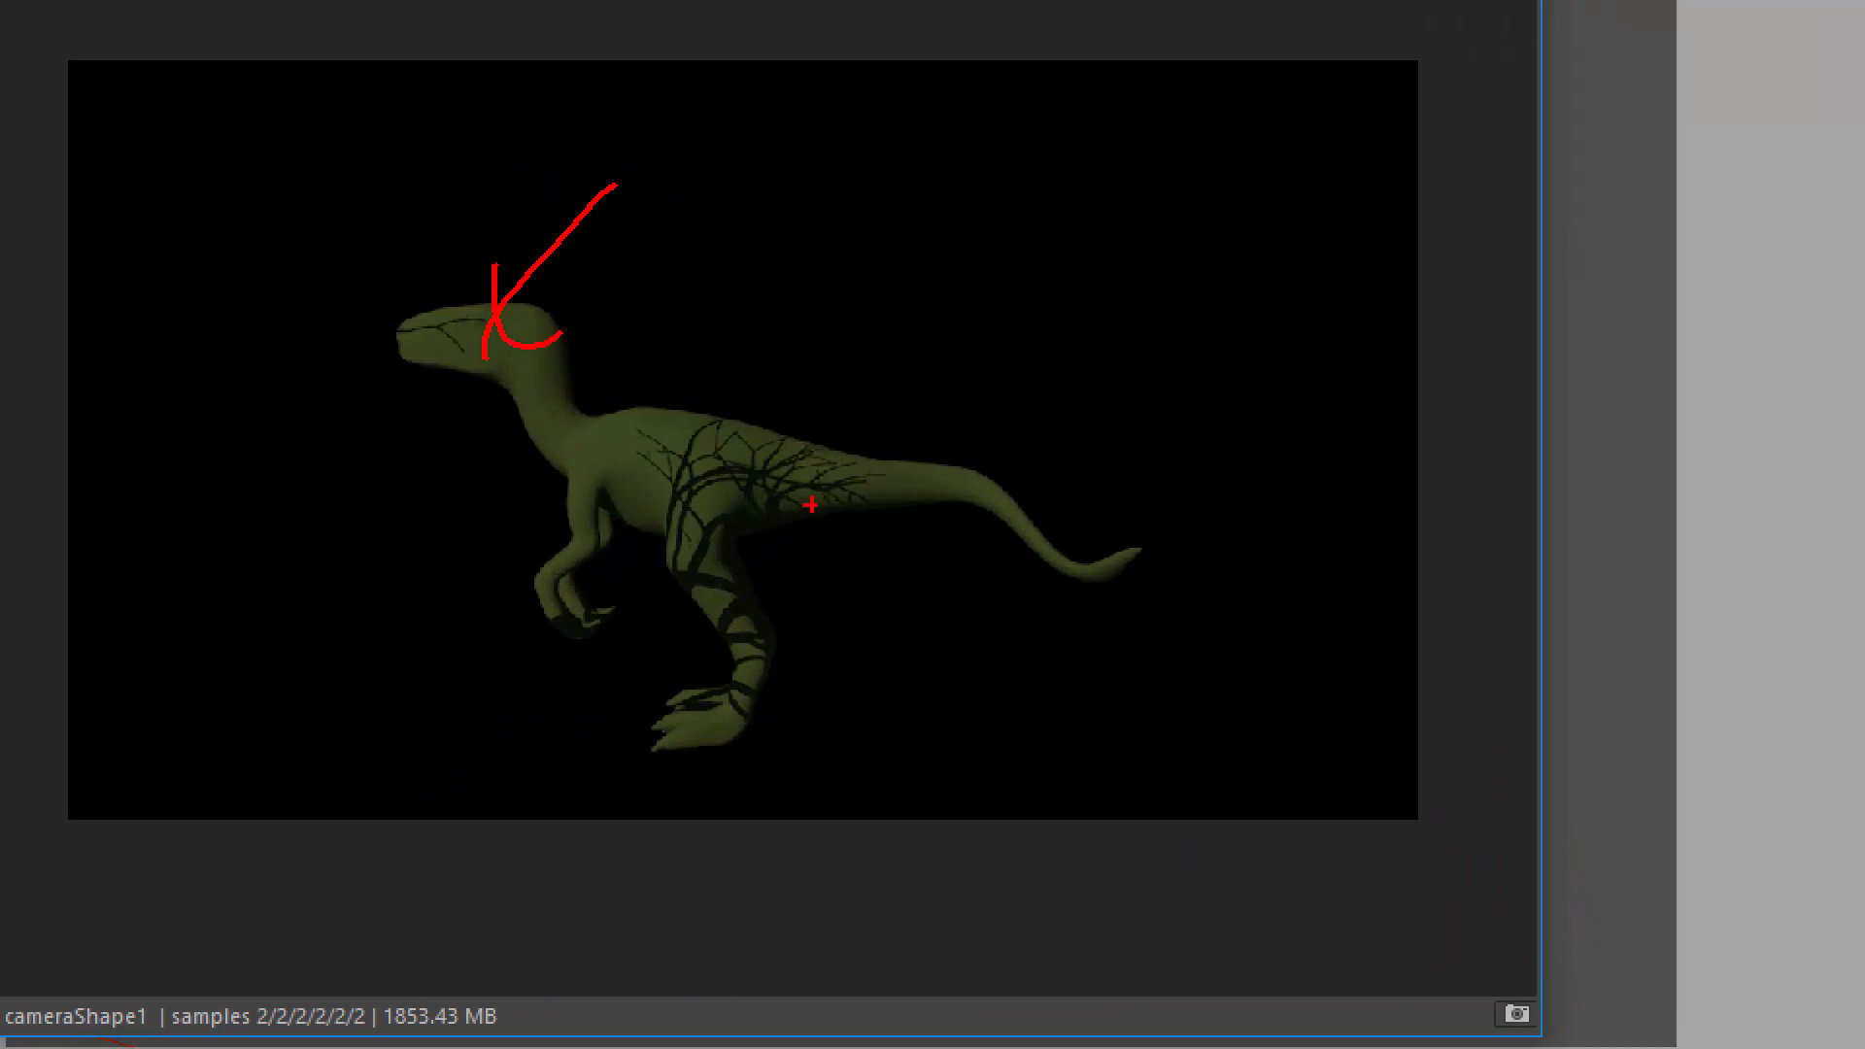
{"action": "key", "text": "Escape"}
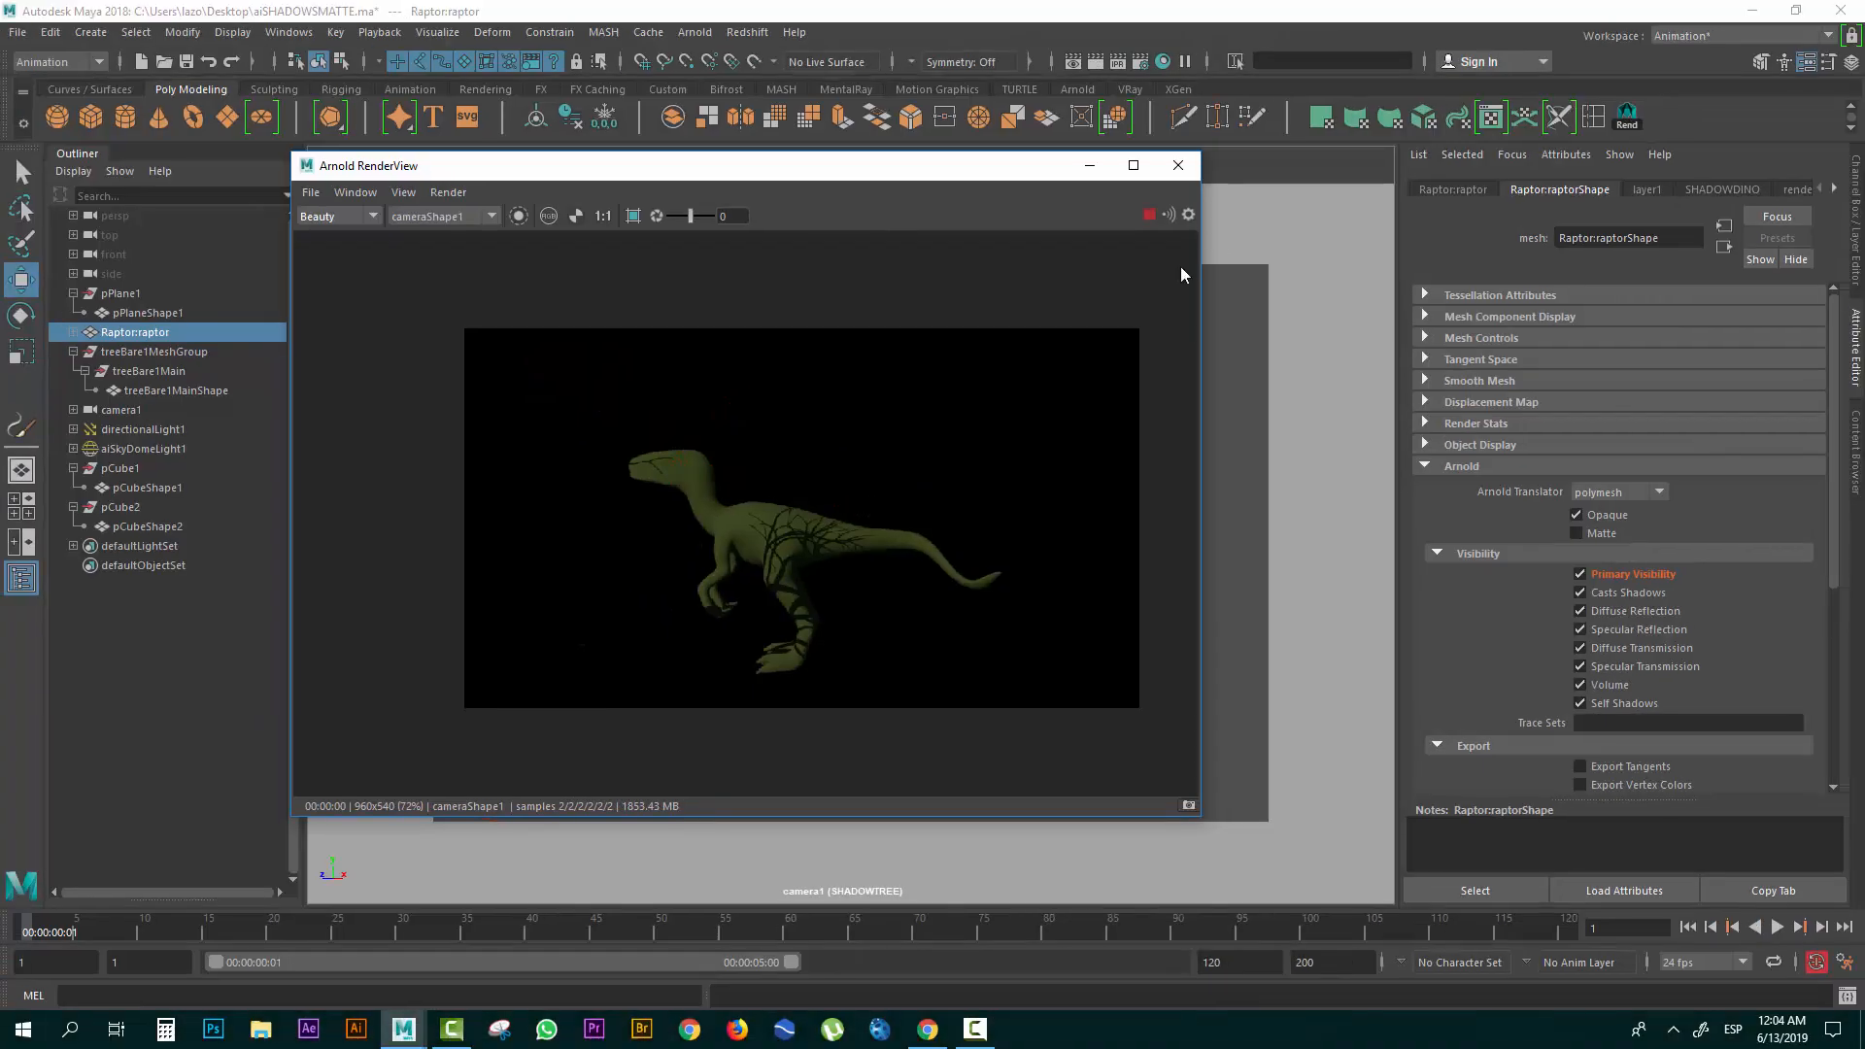
Assign a new aiShadowMatte material to the raptor in the SHADOWTREE layer.
{"action": "left_click", "coordinate": [1181, 160]}
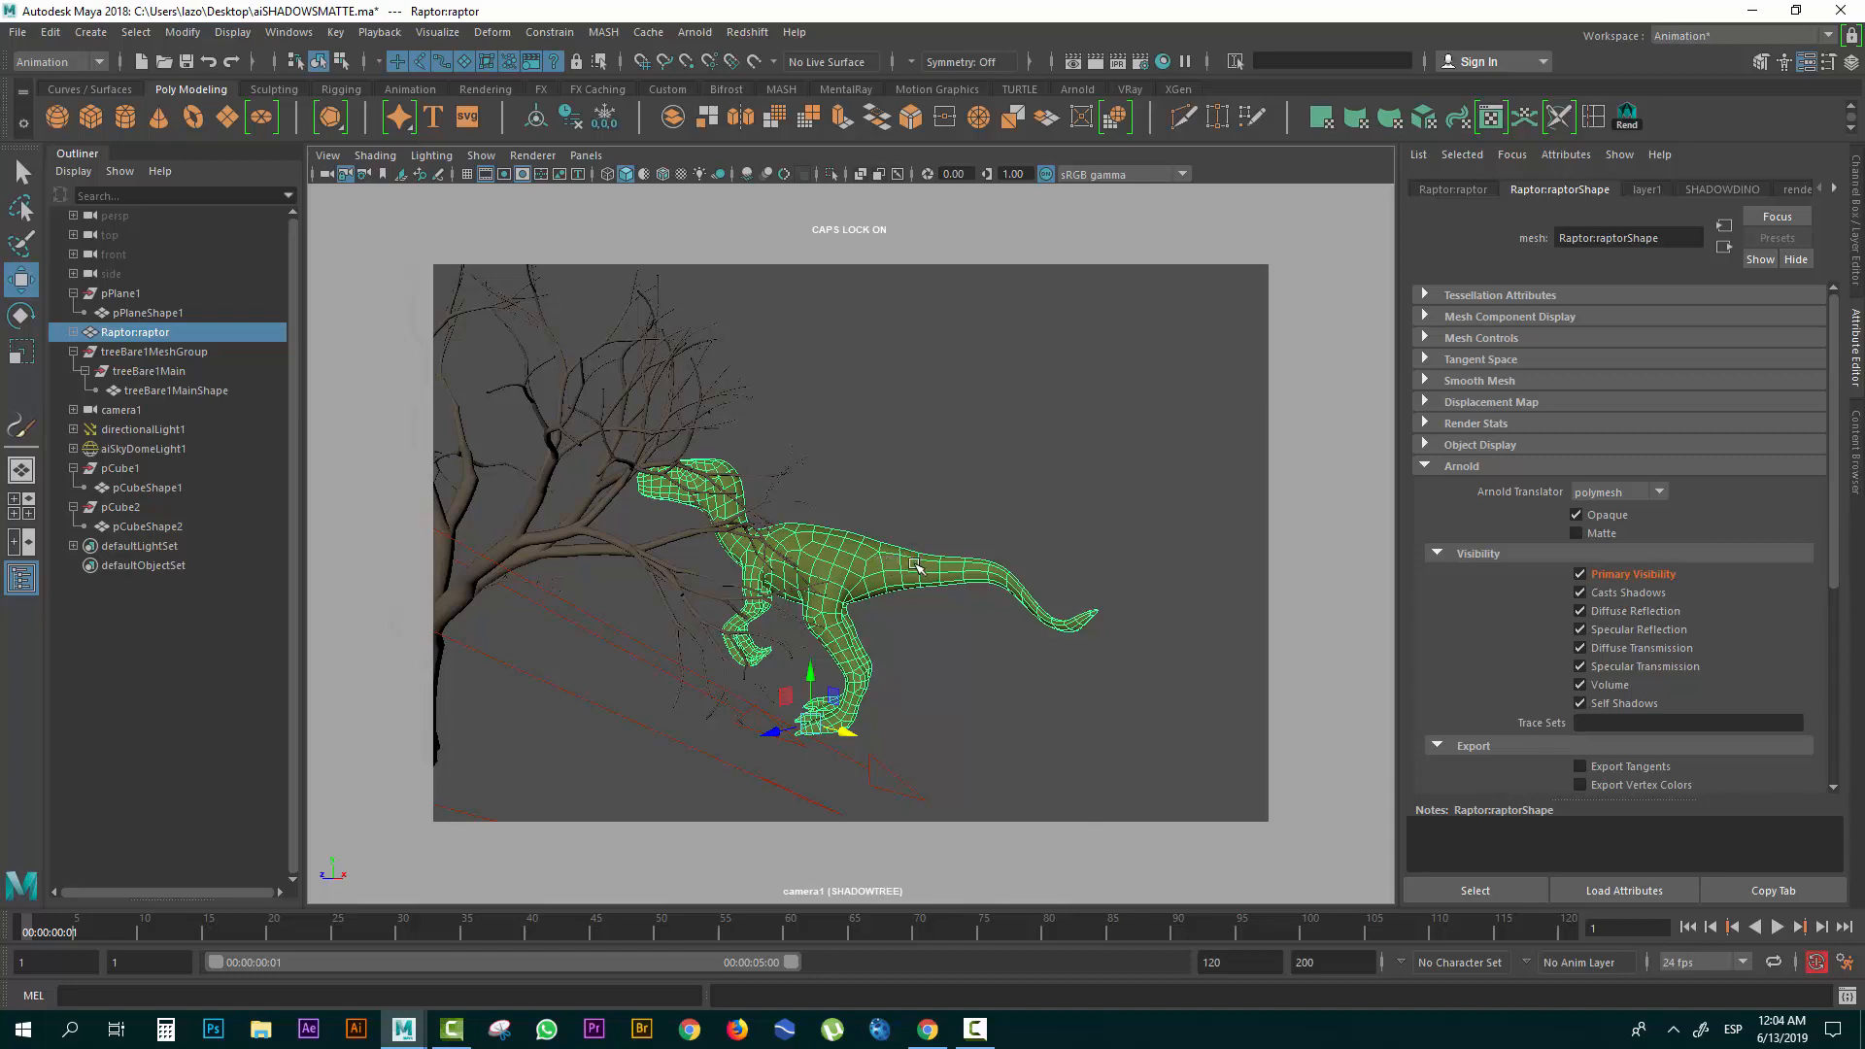
{"action": "right_click", "coordinate": [848, 561]}
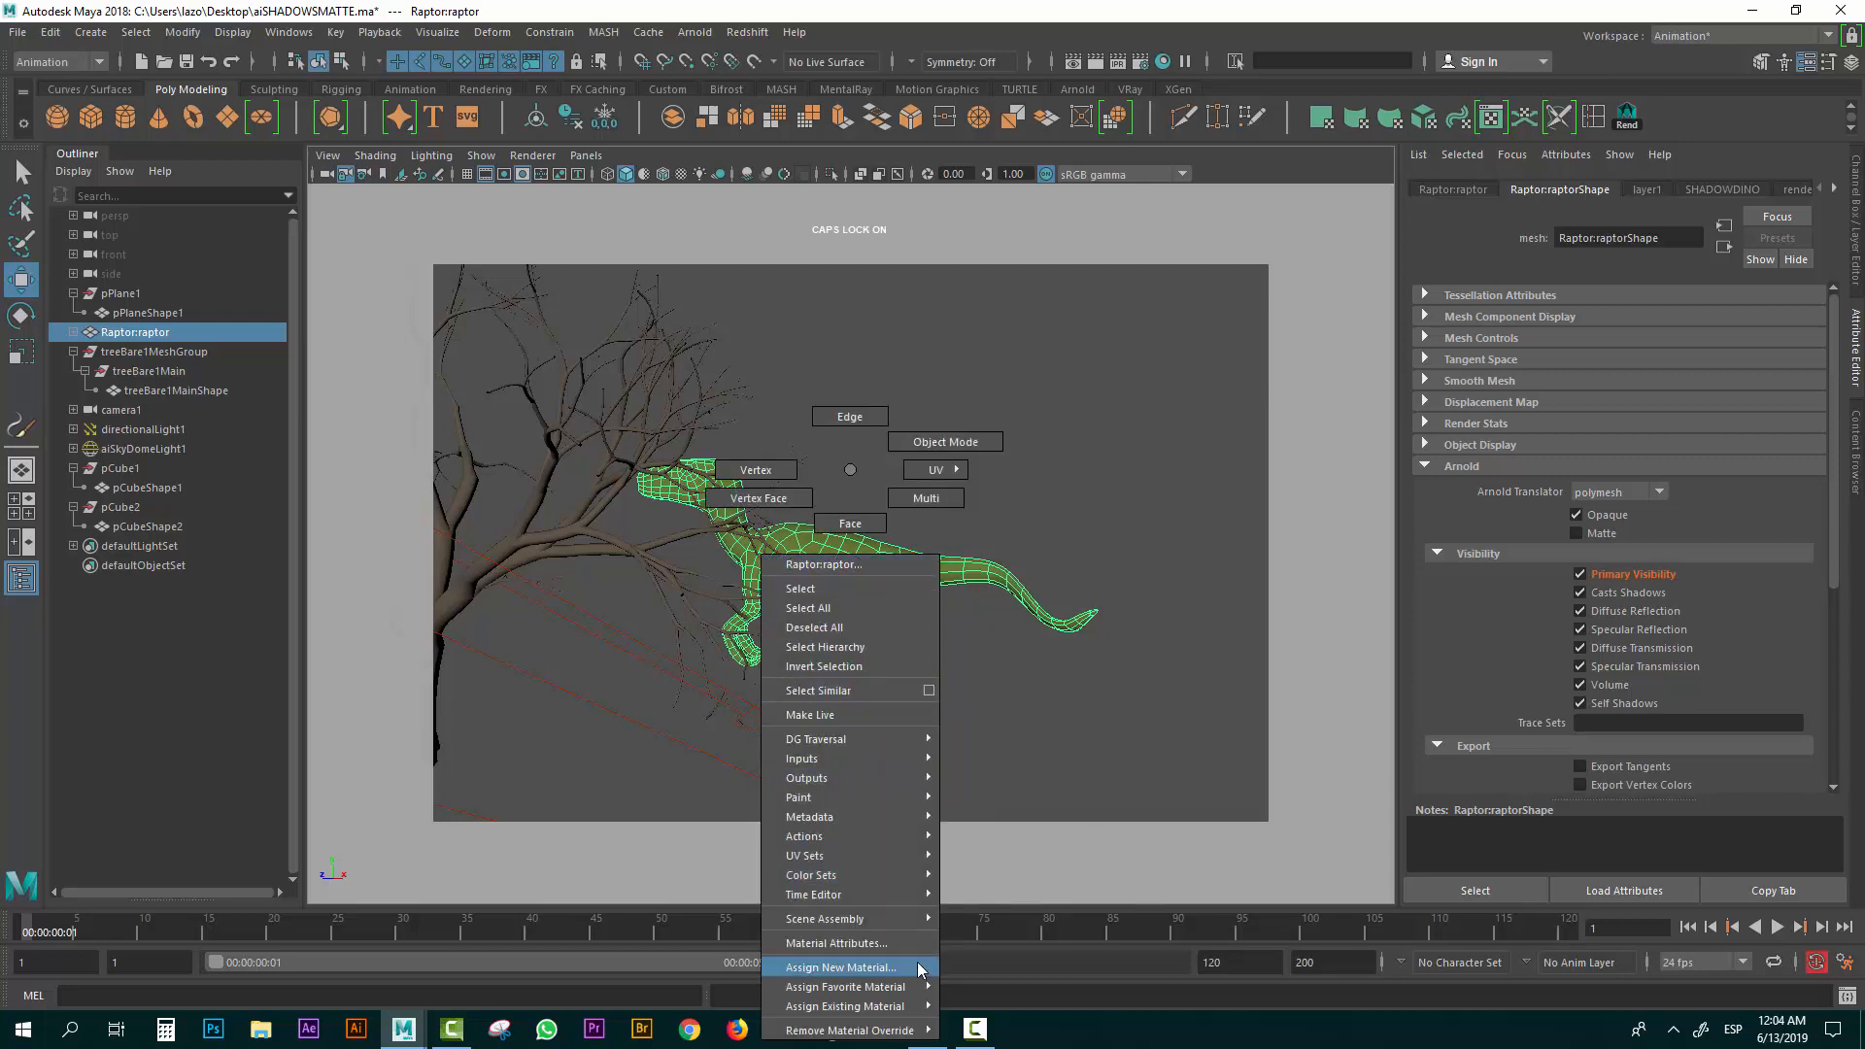
{"action": "mouse_move", "coordinate": [912, 1007]}
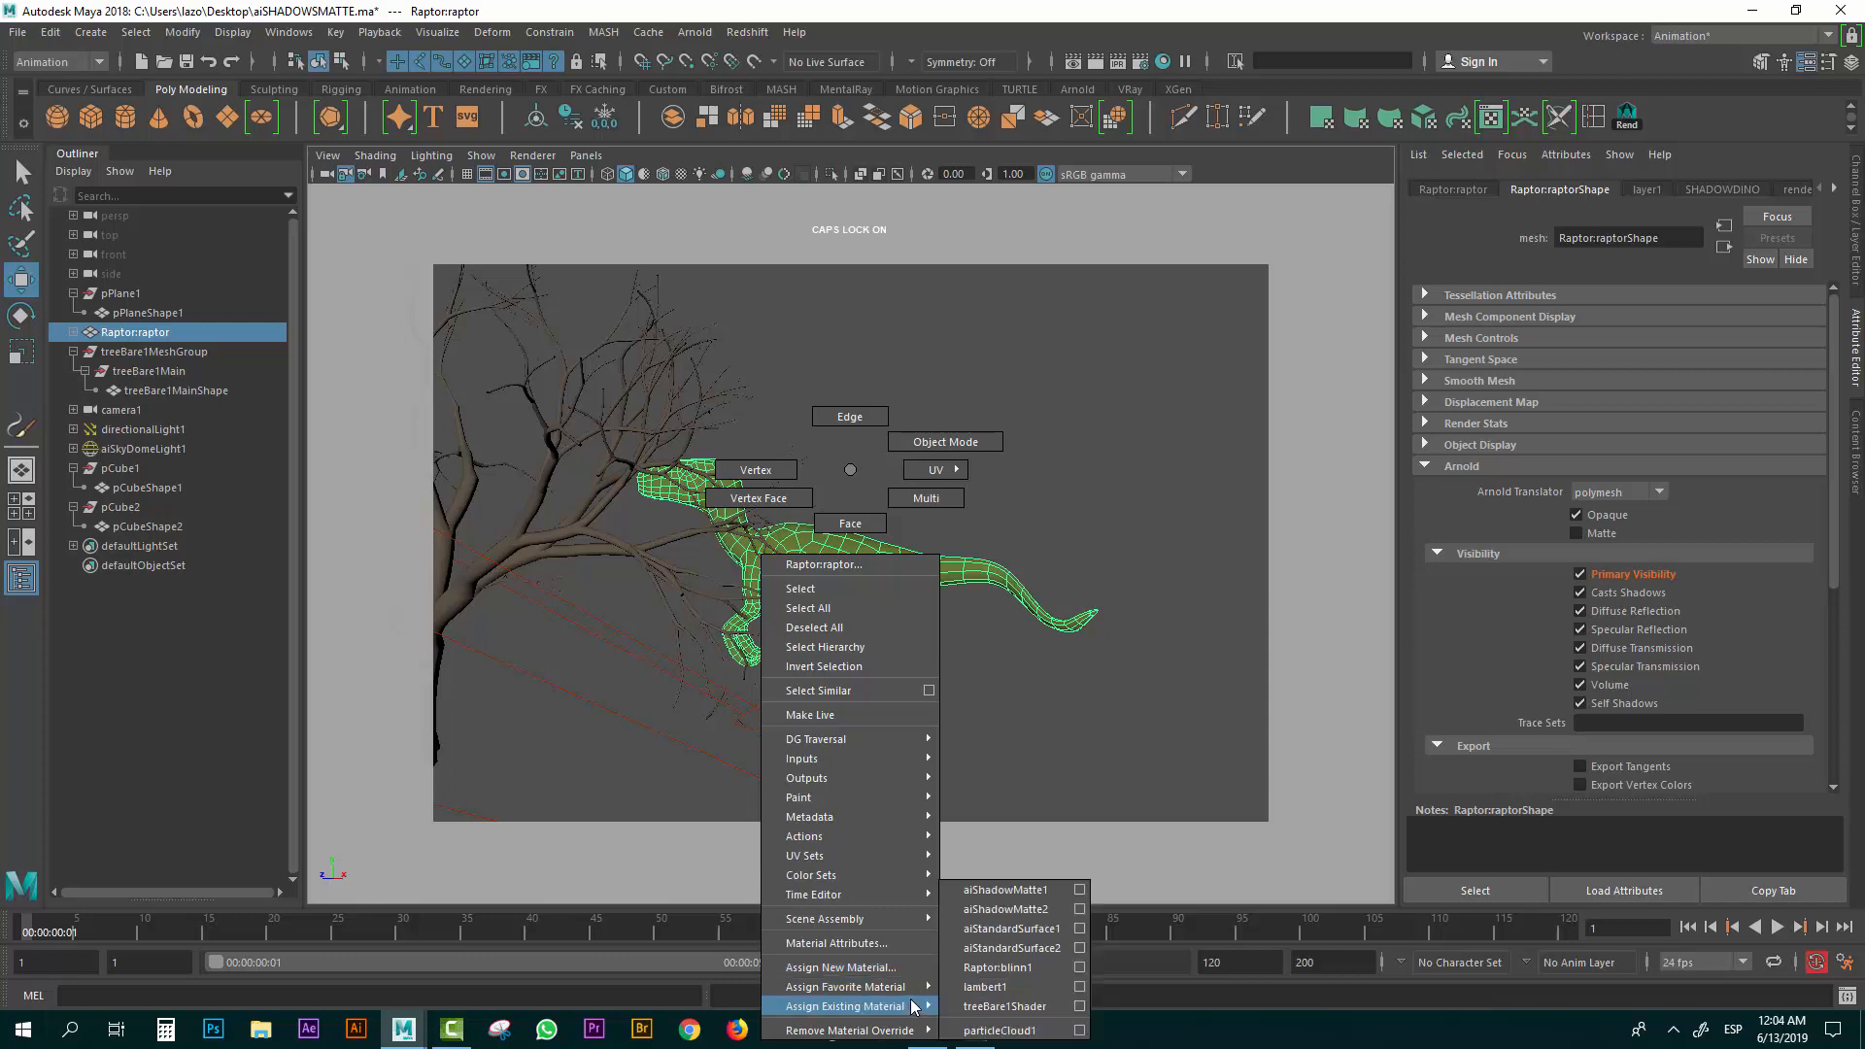
{"action": "left_click", "coordinate": [840, 967]}
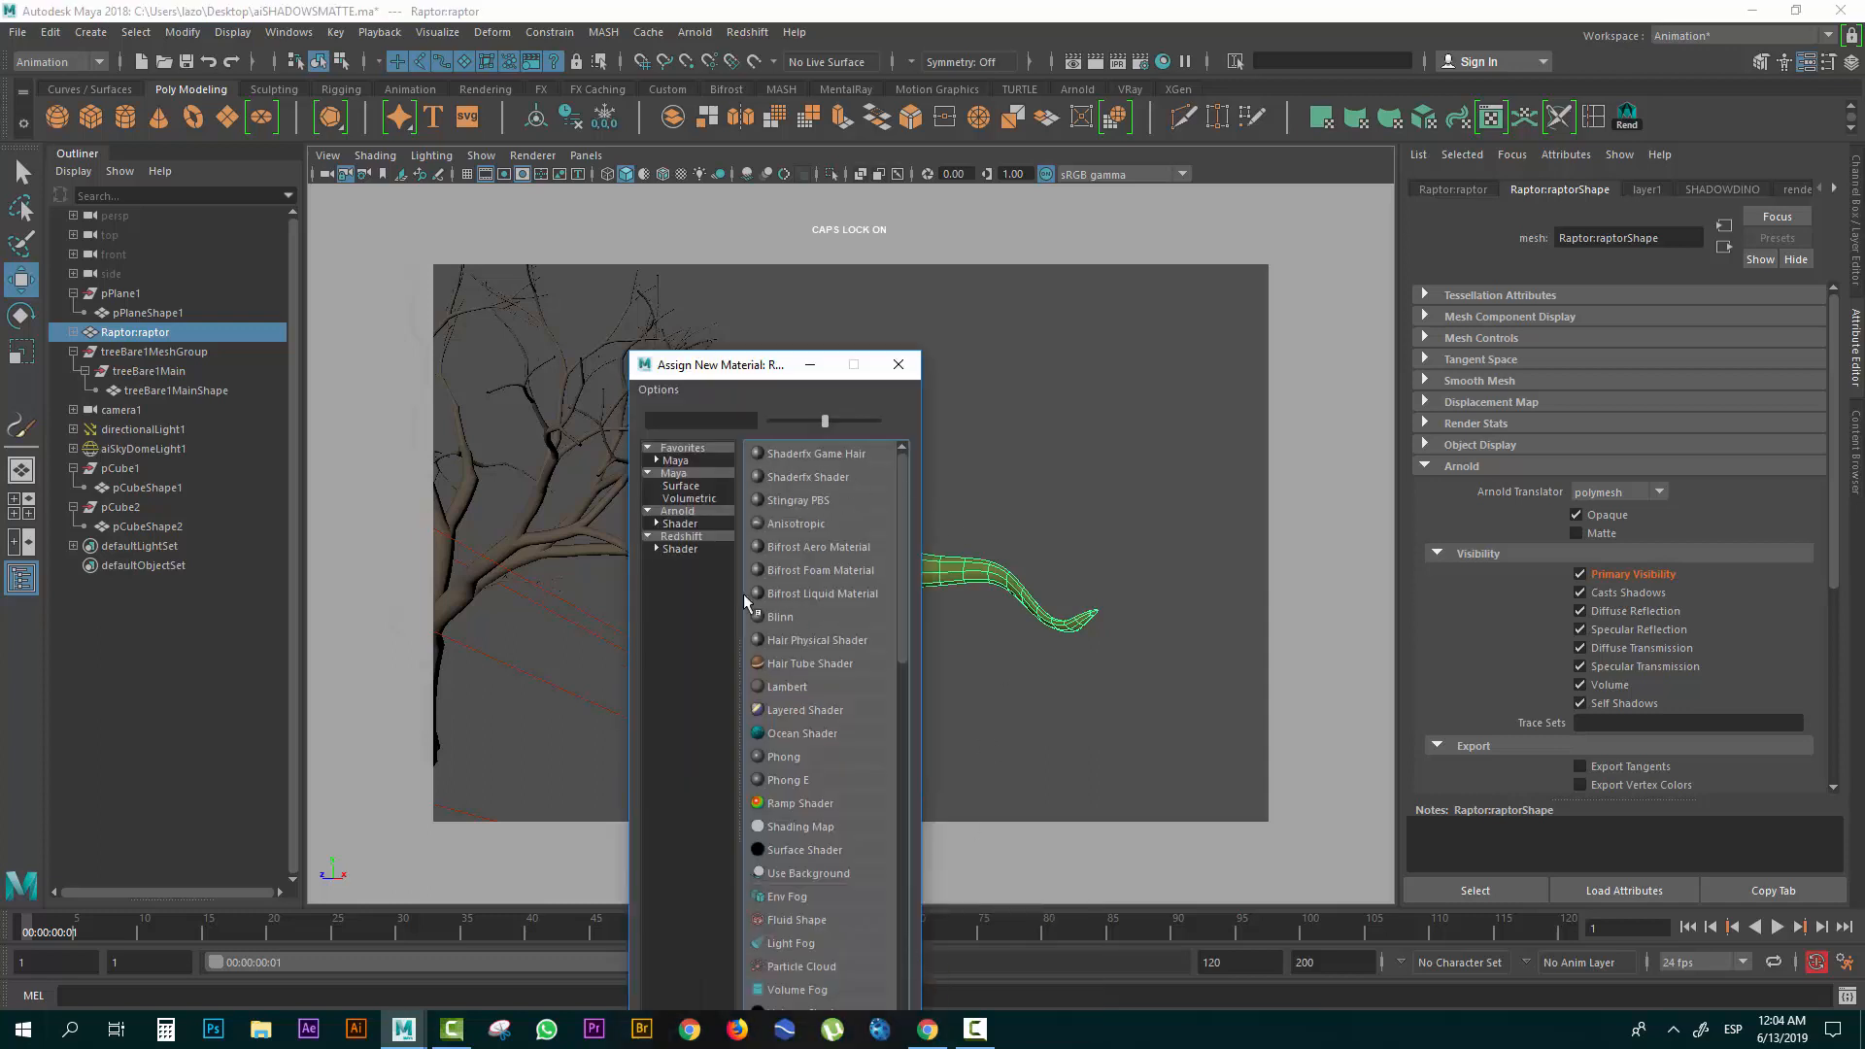
{"action": "left_click", "coordinate": [692, 524]}
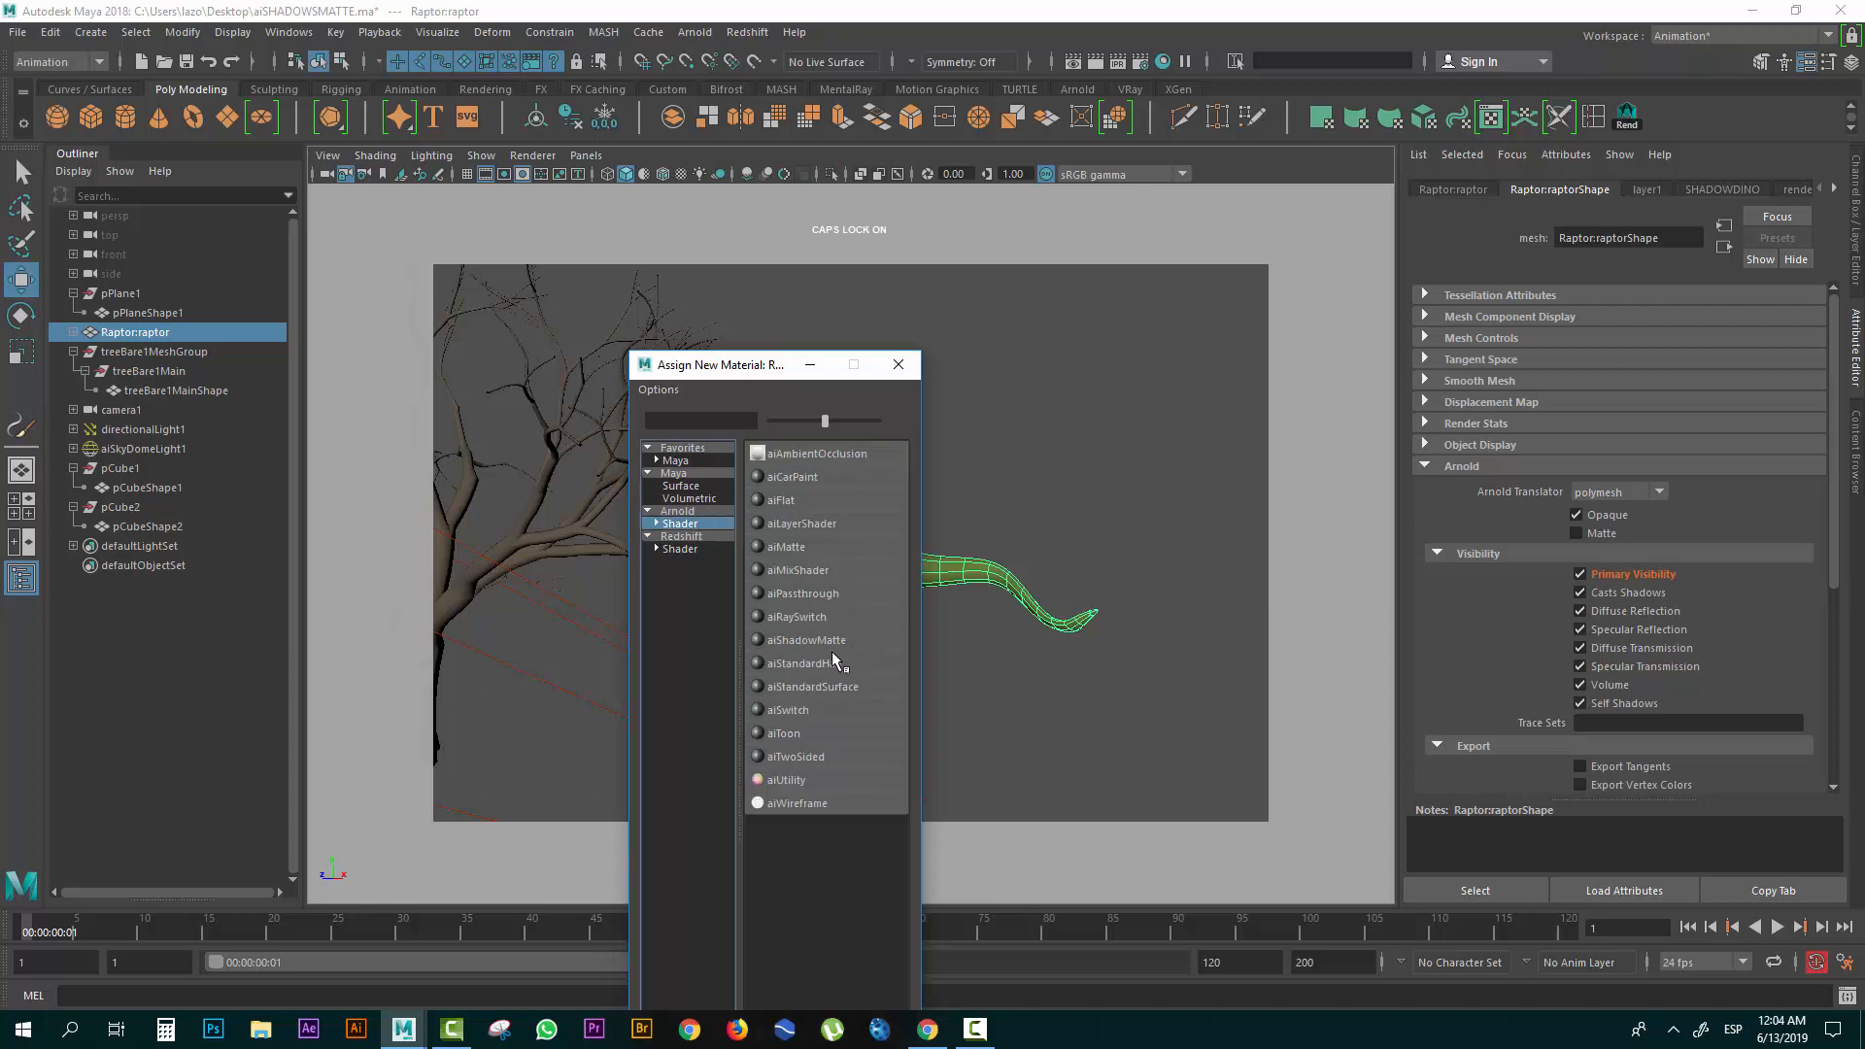
{"action": "left_click", "coordinate": [830, 641]}
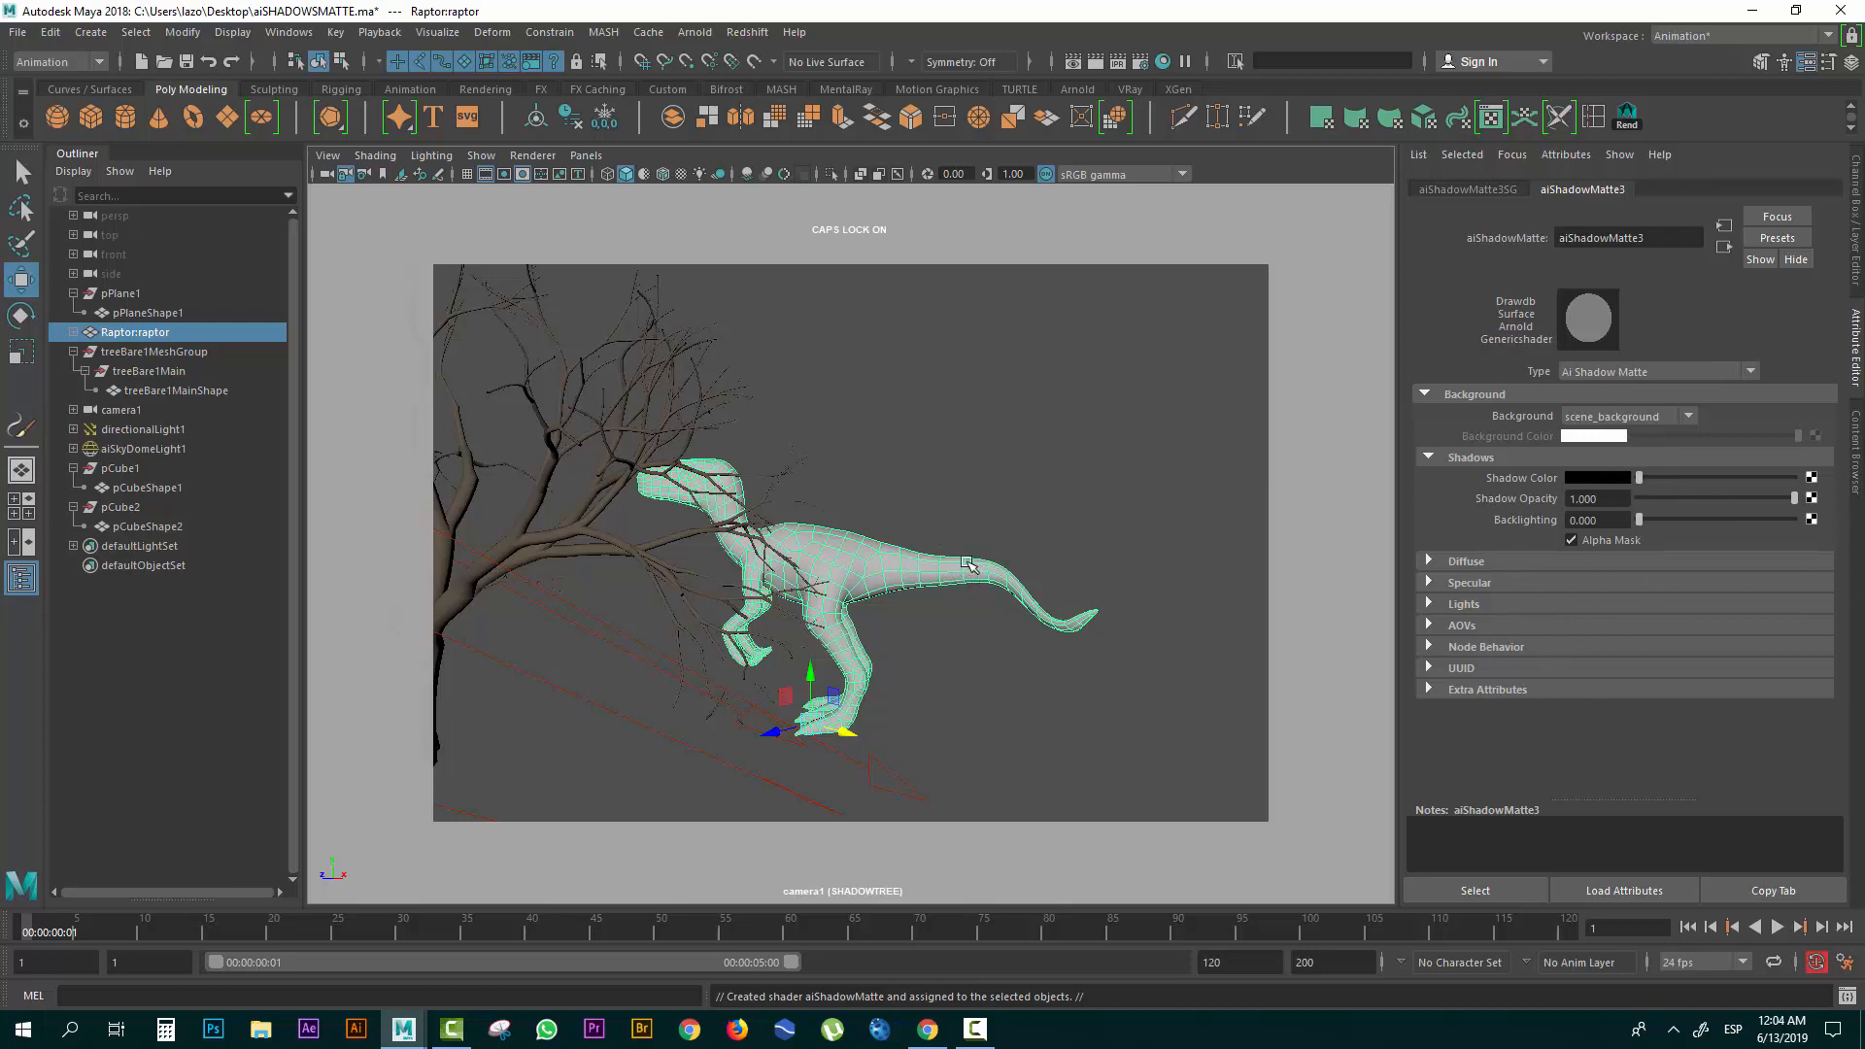
Render the SHADOWTREE layer with Arnold and examine the tree's shadow on the raptor in the alpha channel.
{"action": "left_click", "coordinate": [679, 39]}
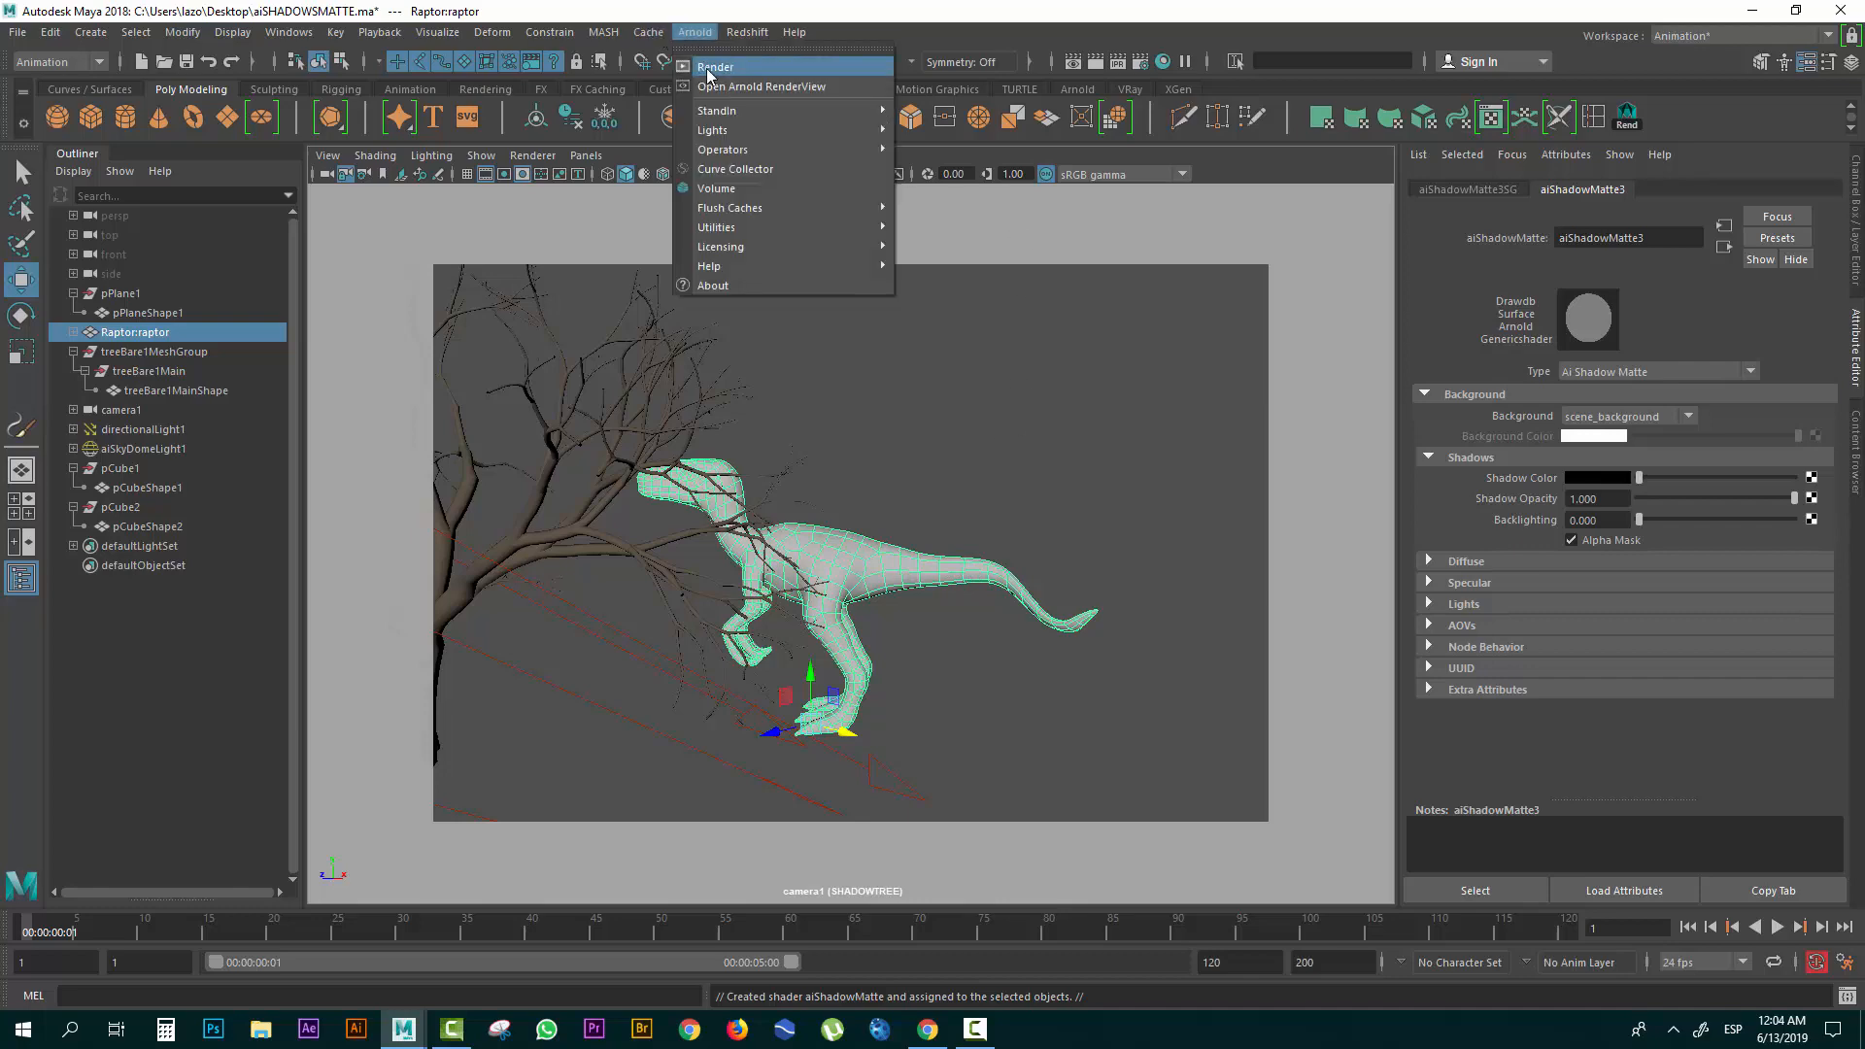
{"action": "left_click", "coordinate": [719, 75]}
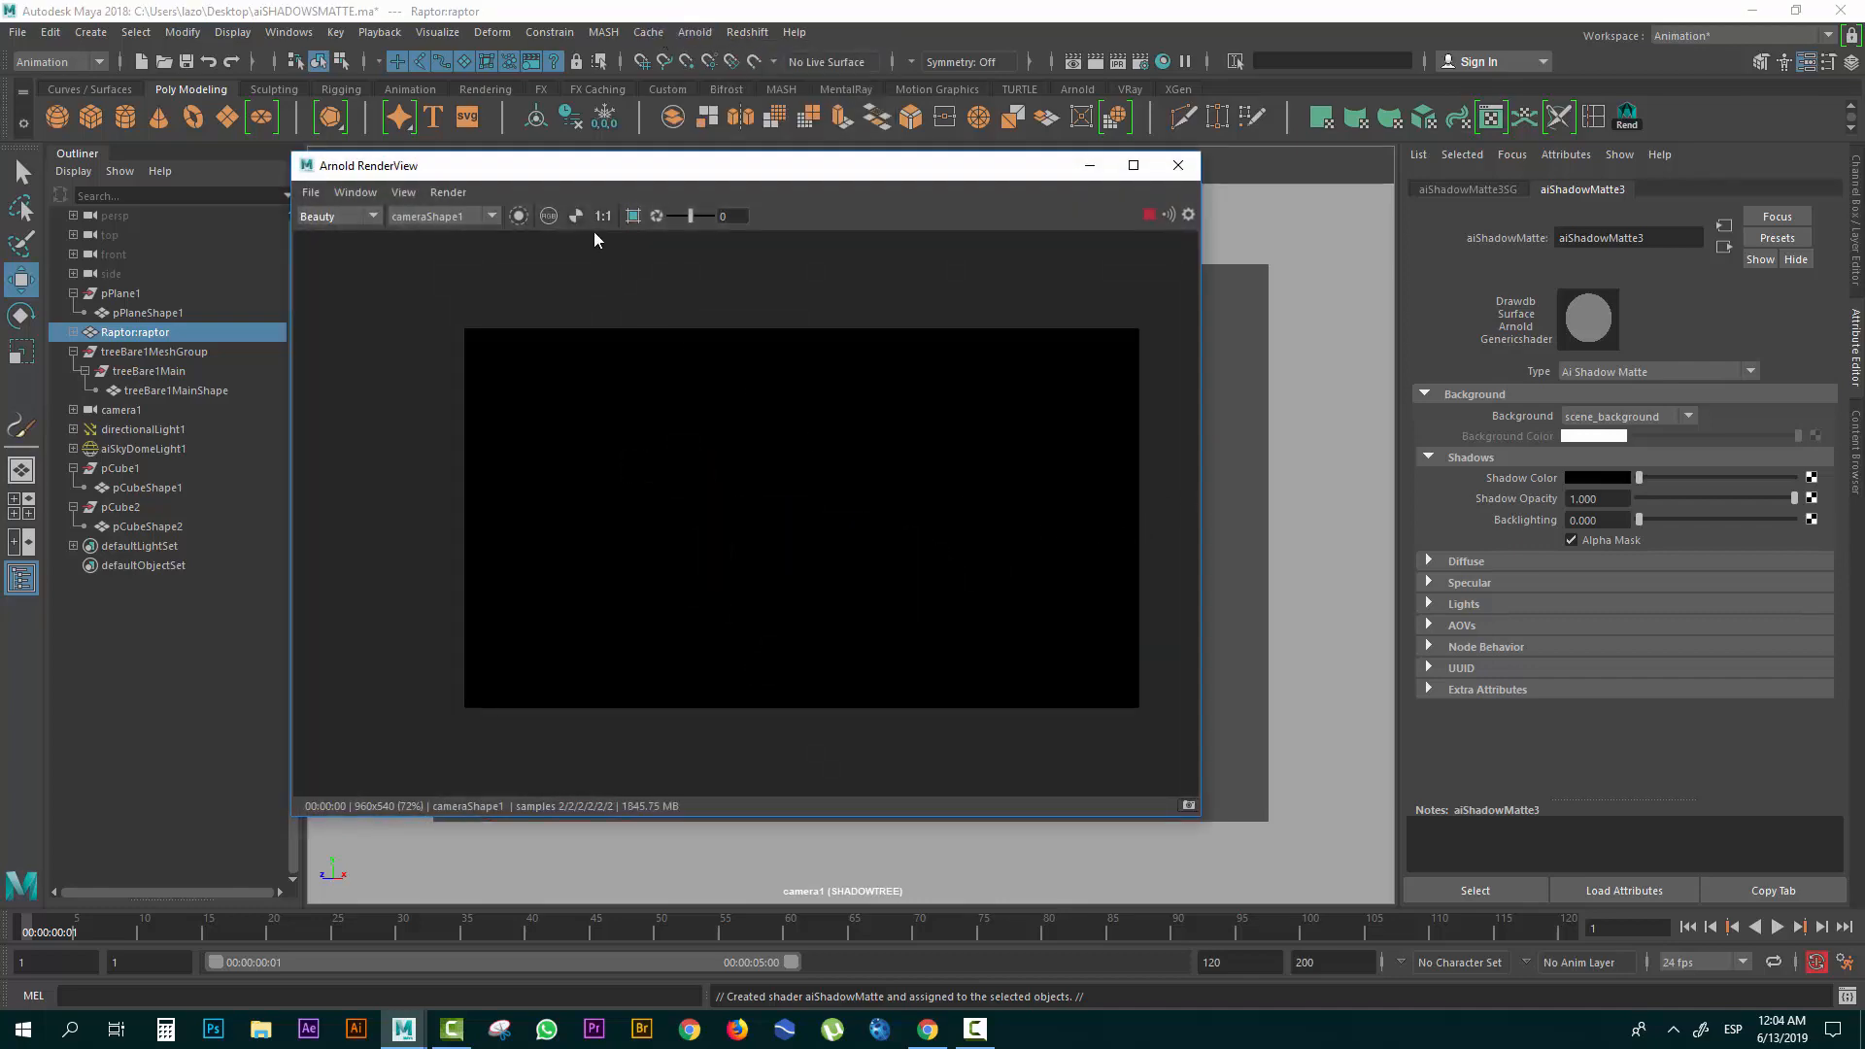
{"action": "left_click", "coordinate": [576, 217]}
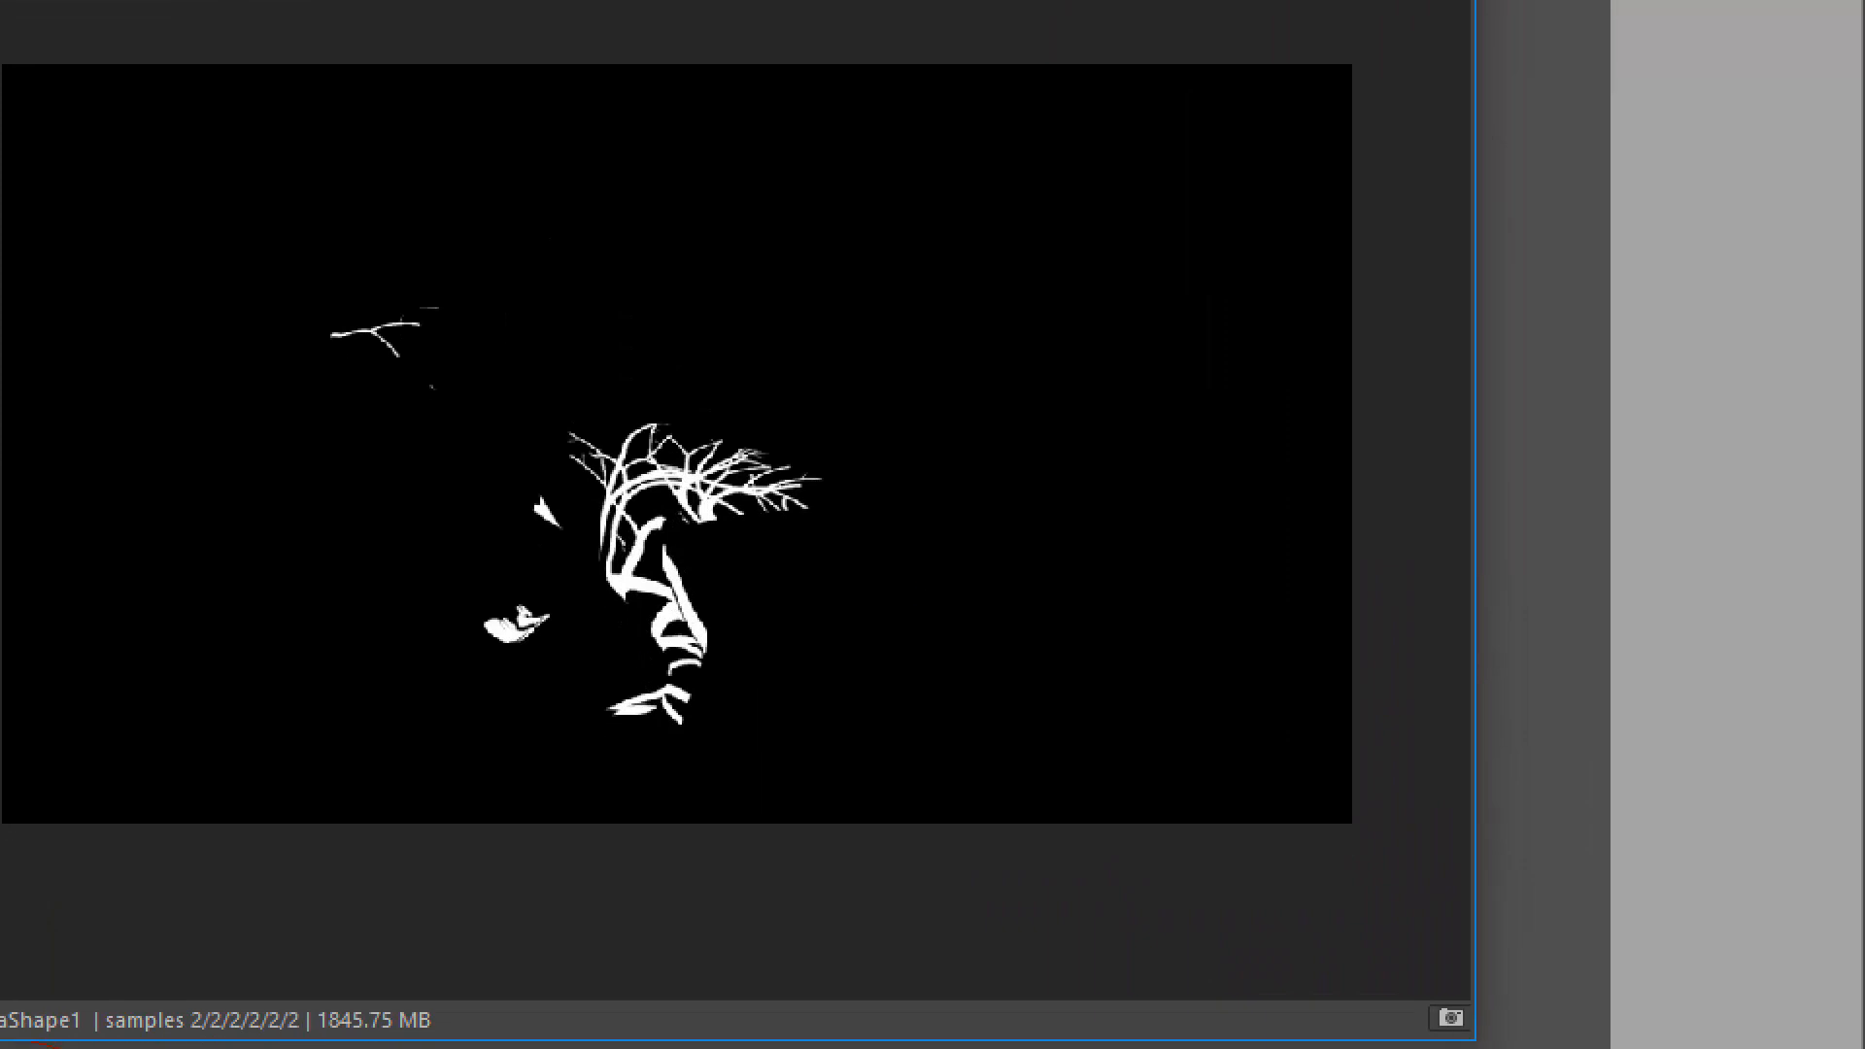
{"action": "mouse_move", "coordinate": [101, 453]}
{"action": "left_mouse_down"}
{"action": "mouse_move", "coordinate": [582, 524]}
{"action": "mouse_move", "coordinate": [515, 573]}
{"action": "left_mouse_up"}
{"action": "left_click_drag", "start_coordinate": [136, 721], "coordinate": [0, 442]}
{"action": "left_click_drag", "start_coordinate": [68, 666], "coordinate": [109, 281]}
{"action": "mouse_move", "coordinate": [126, 698]}
{"action": "left_mouse_down"}
{"action": "mouse_move", "coordinate": [204, 335]}
{"action": "mouse_move", "coordinate": [306, 386]}
{"action": "left_mouse_up"}
{"action": "left_click_drag", "start_coordinate": [557, 302], "coordinate": [458, 403]}
{"action": "left_click_drag", "start_coordinate": [513, 298], "coordinate": [687, 363]}
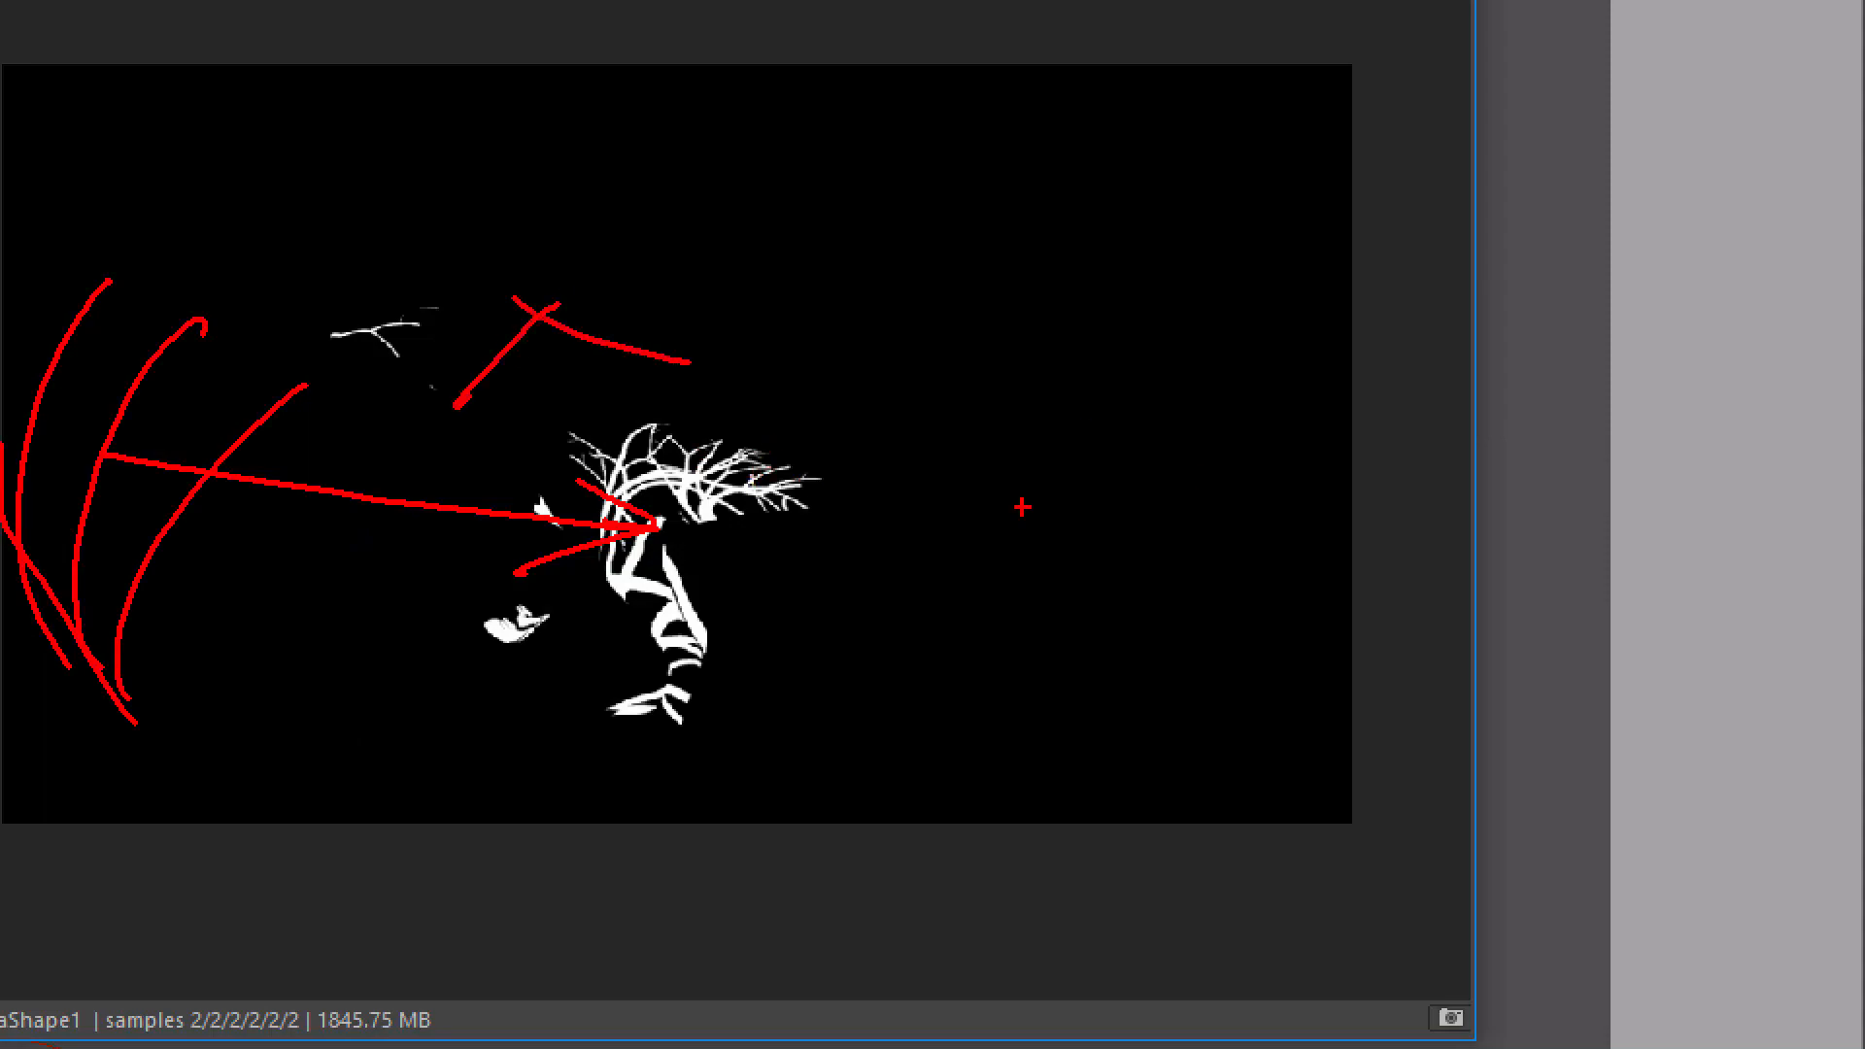
{"action": "key", "text": "Escape"}
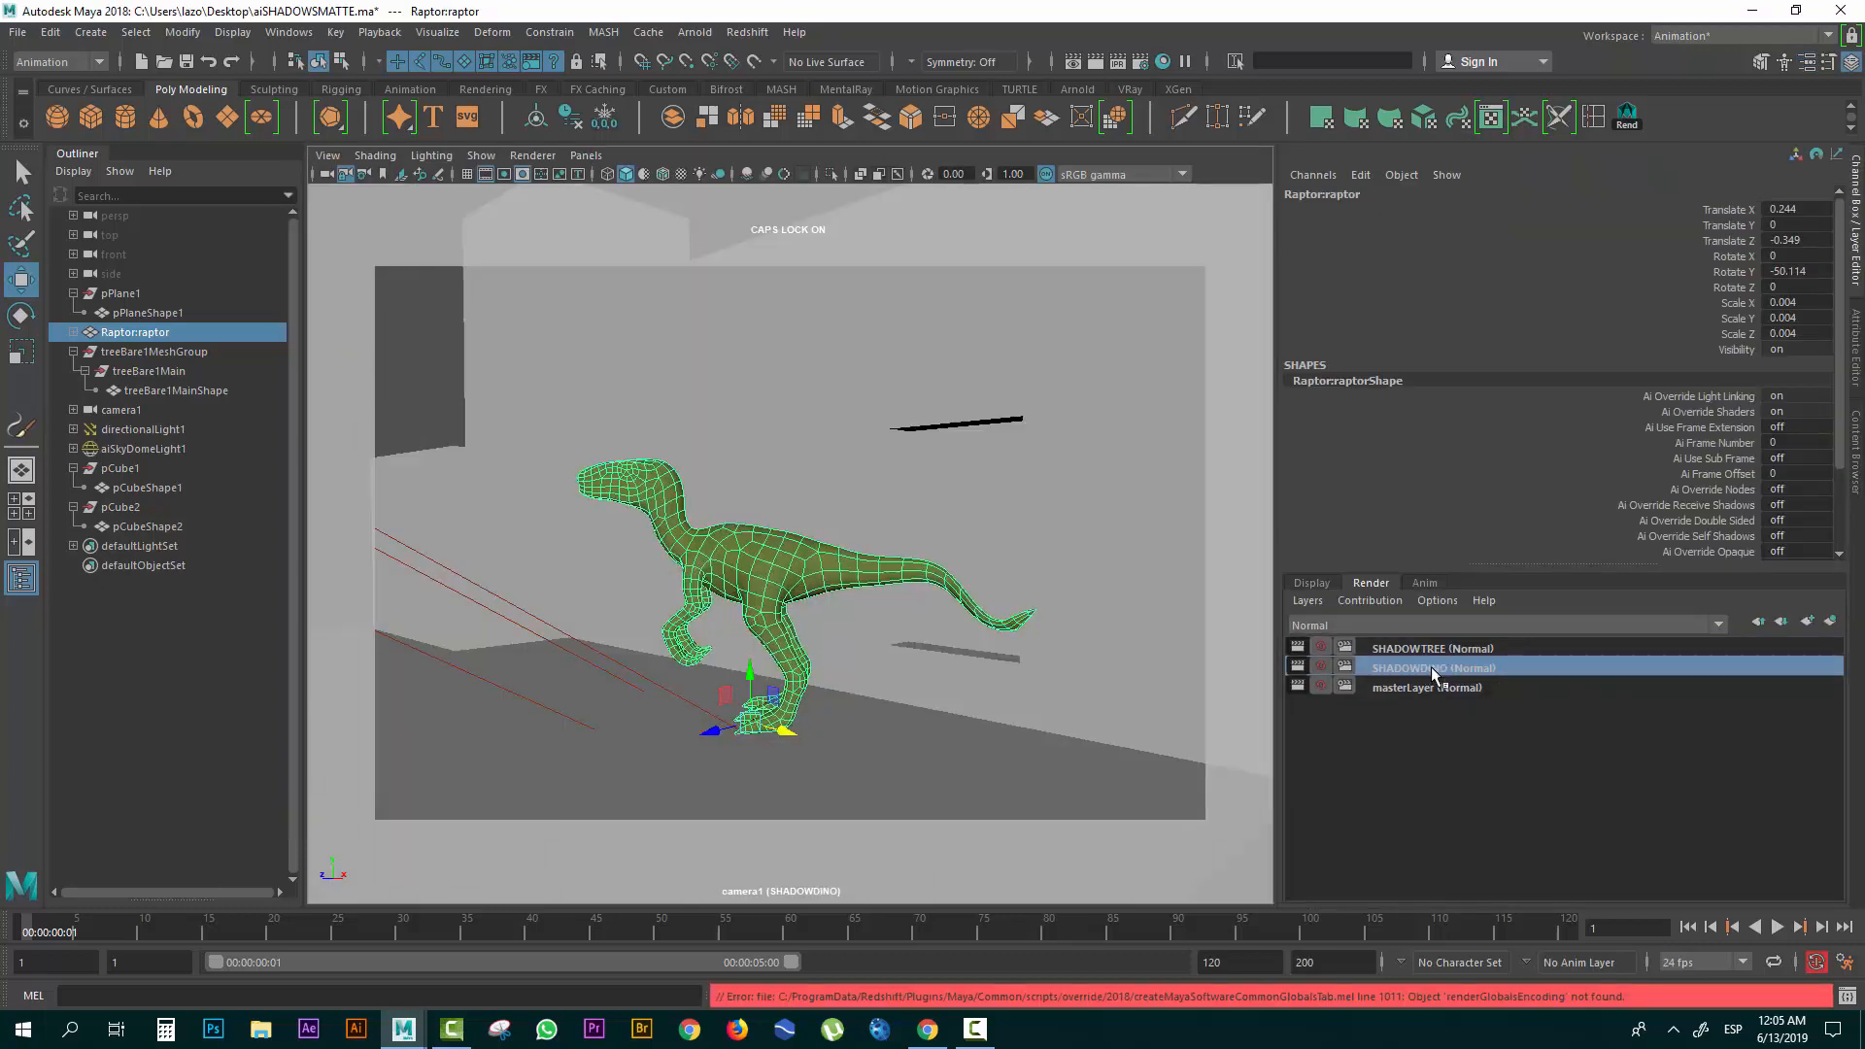
Create a render layer named SHADOWPISO from the master layer's pPlane1, treeBare1Main and directionalLight1.
{"action": "left_click", "coordinate": [1443, 651]}
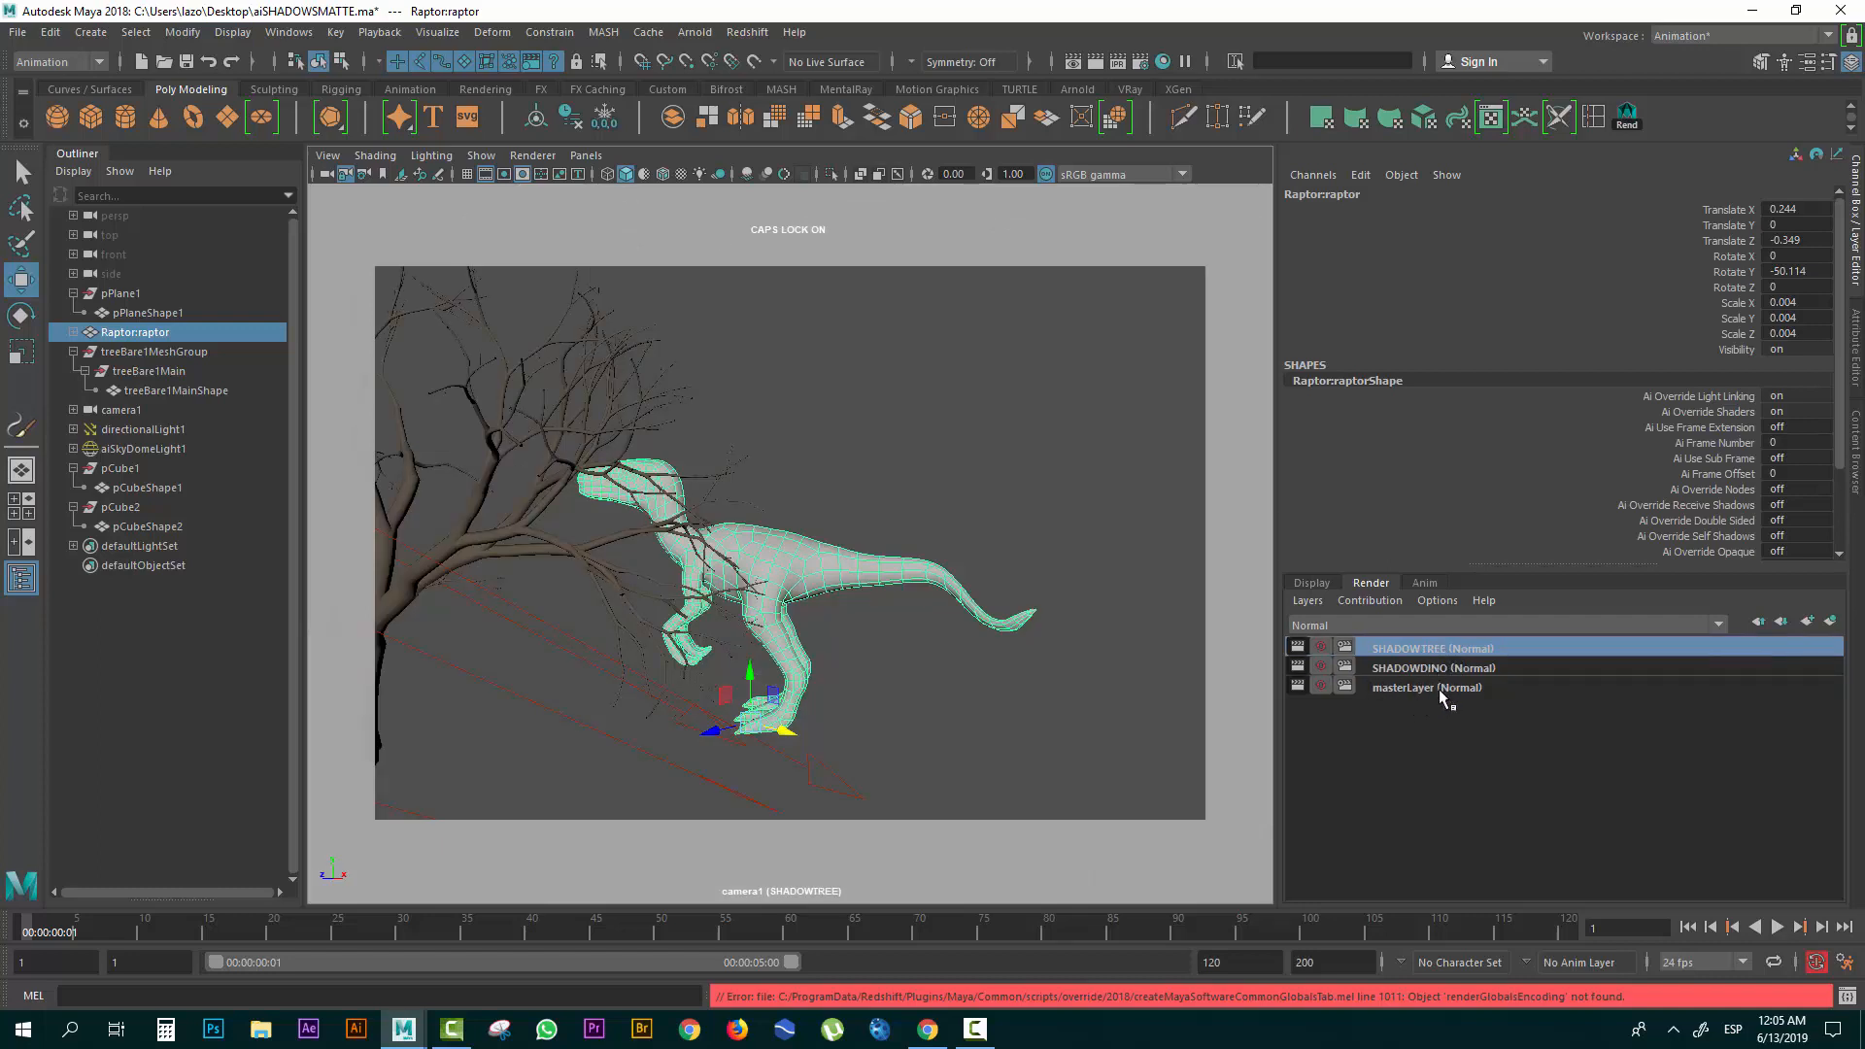
{"action": "left_click", "coordinate": [1399, 687]}
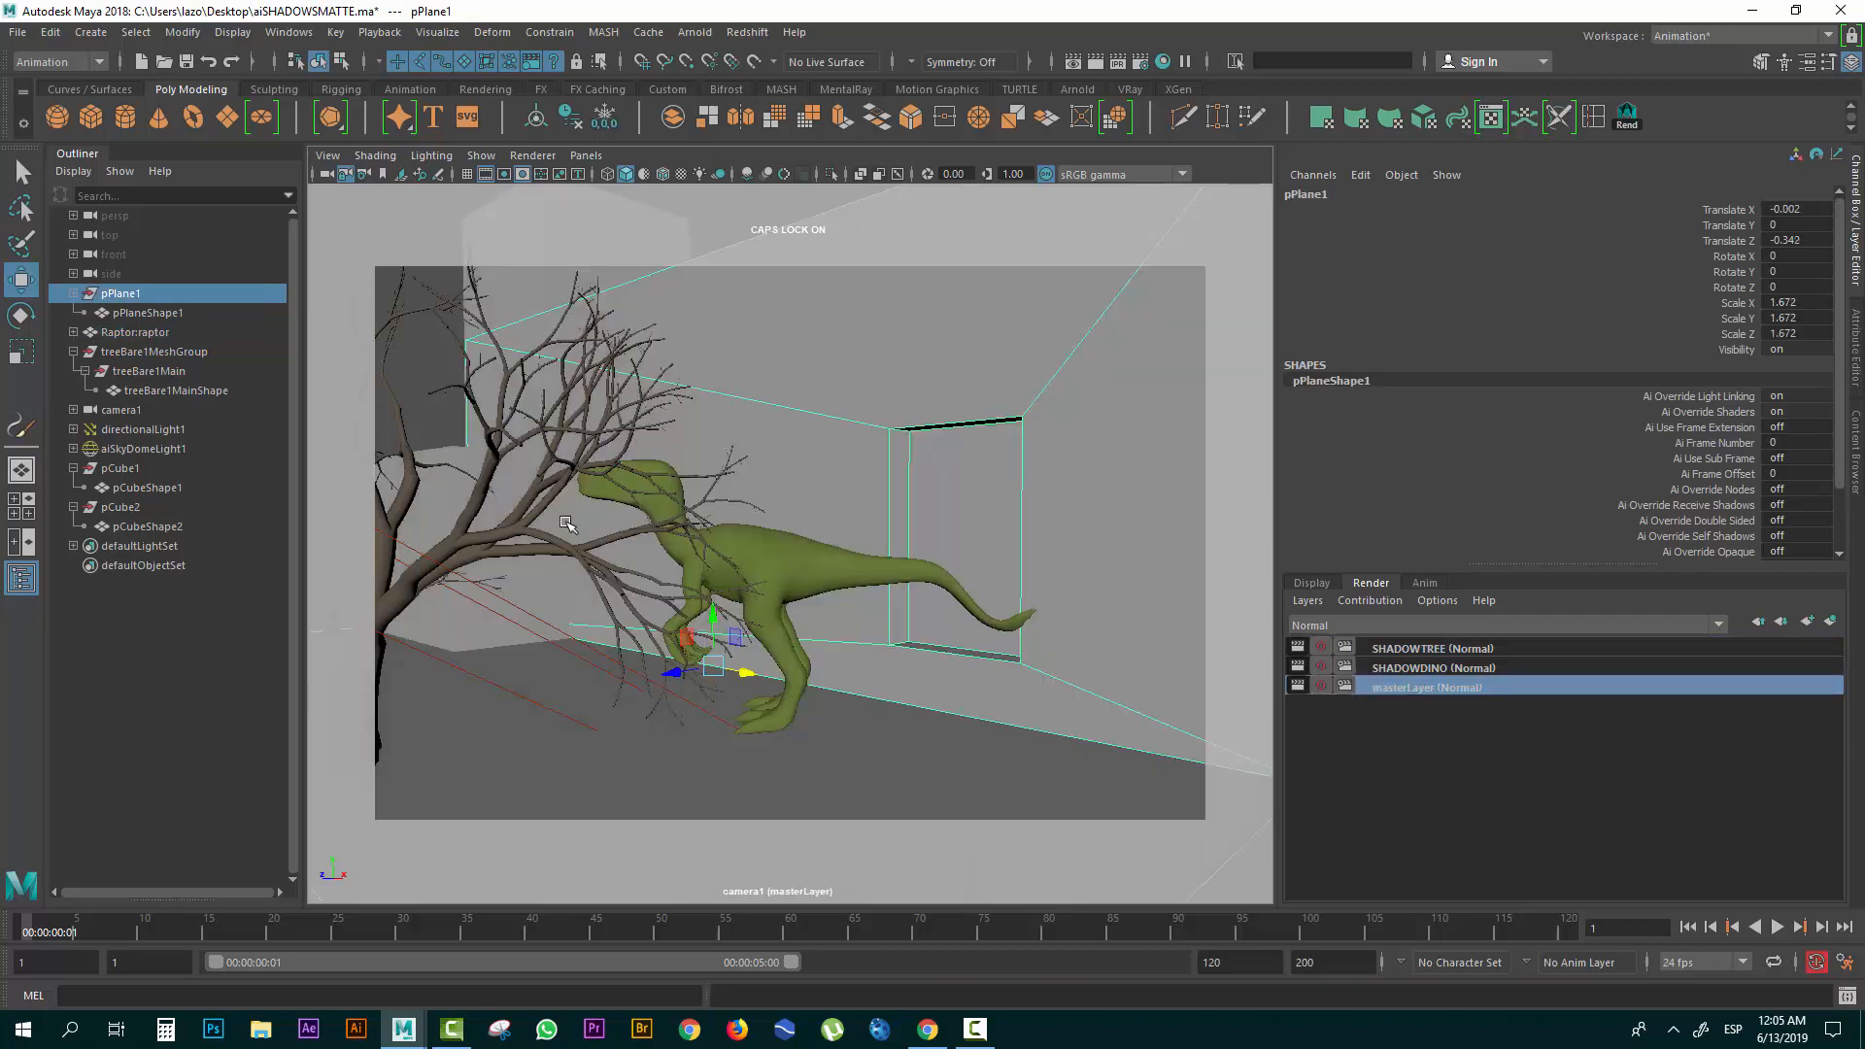
{"action": "left_click", "coordinate": [500, 546], "text": "shift"}
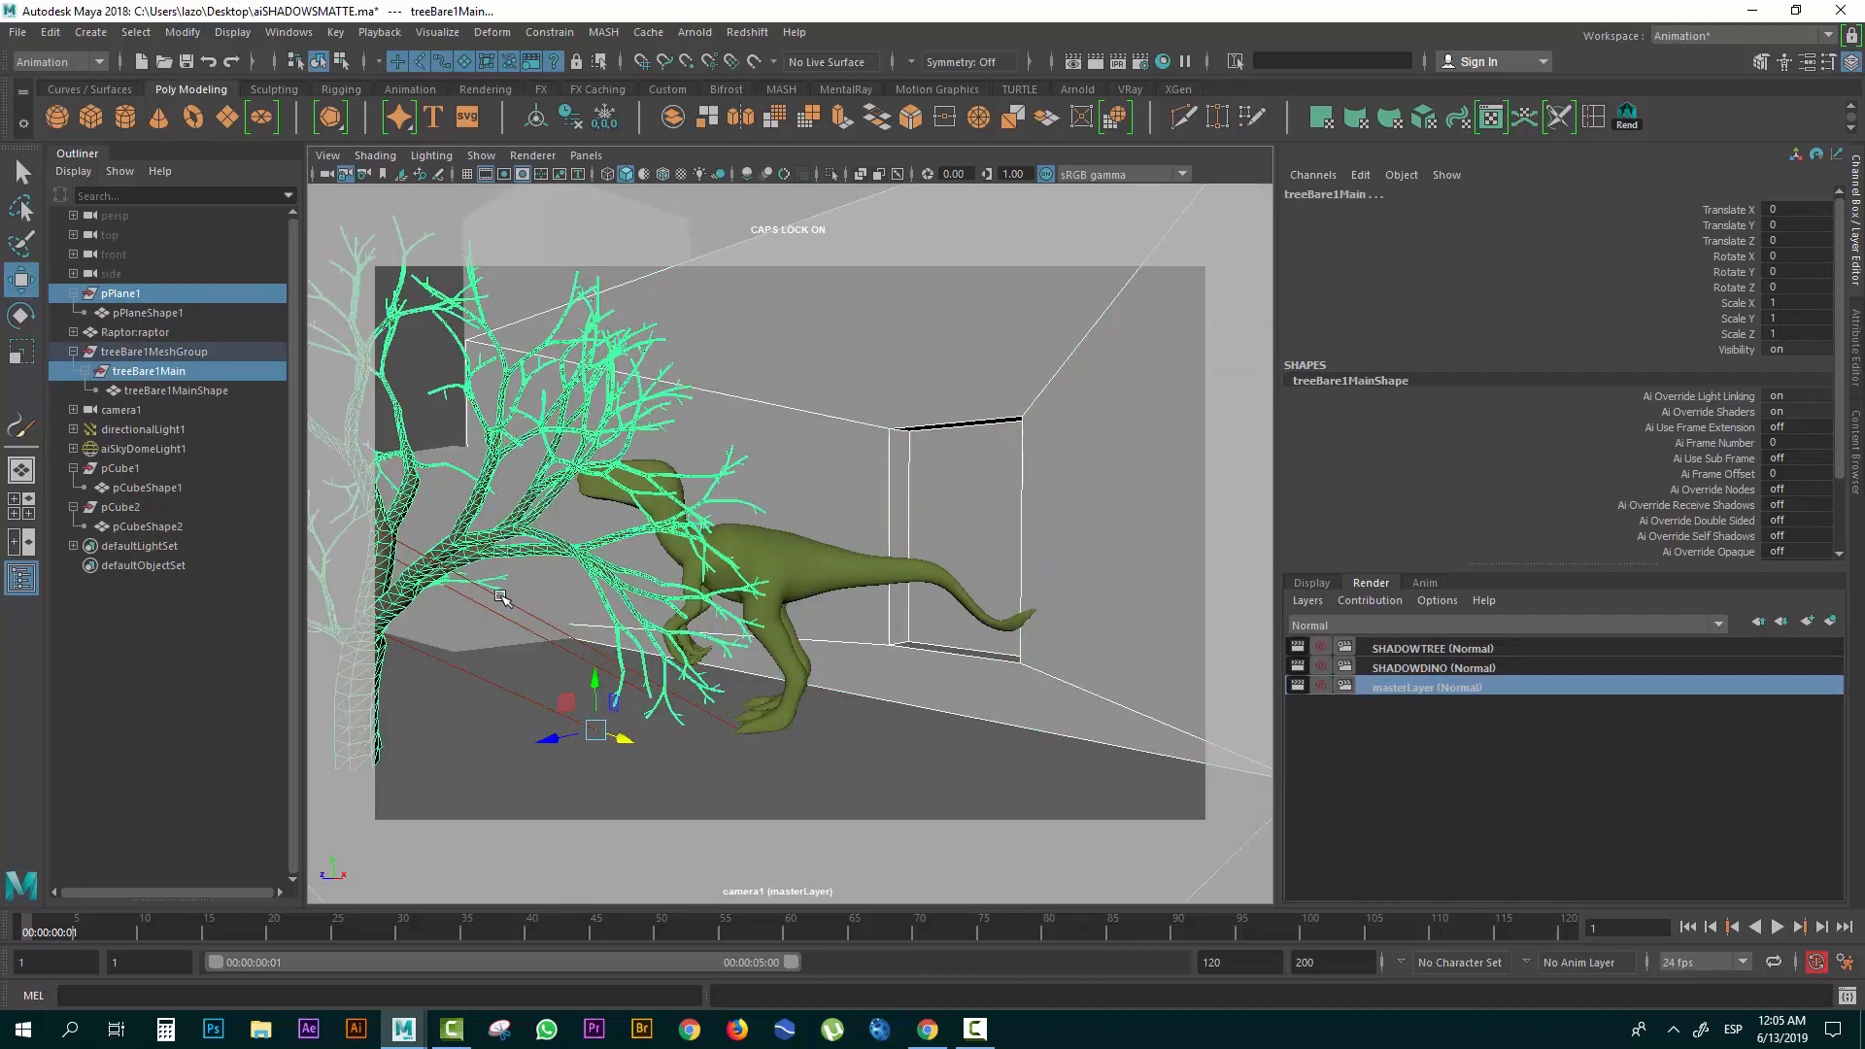
{"action": "left_click", "coordinate": [501, 591], "text": "shift"}
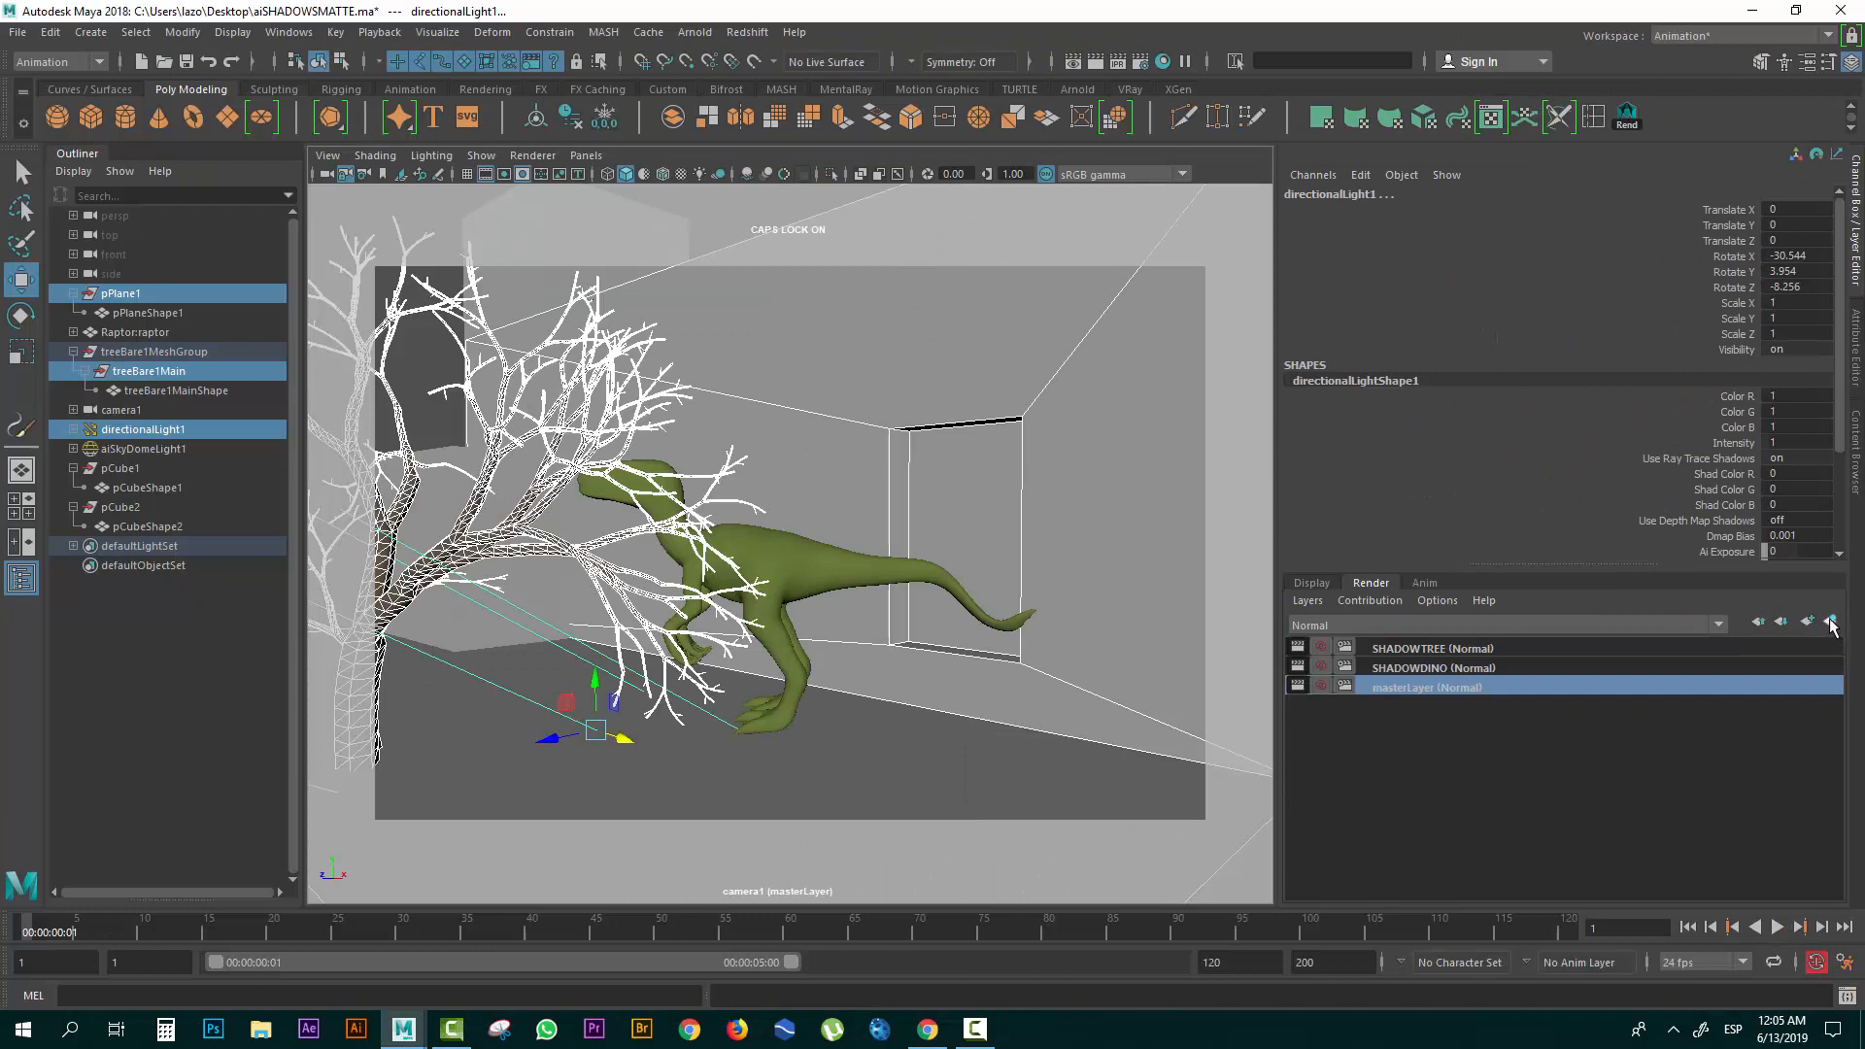
{"action": "left_click", "coordinate": [1831, 623]}
{"action": "double_click", "coordinate": [1459, 645]}
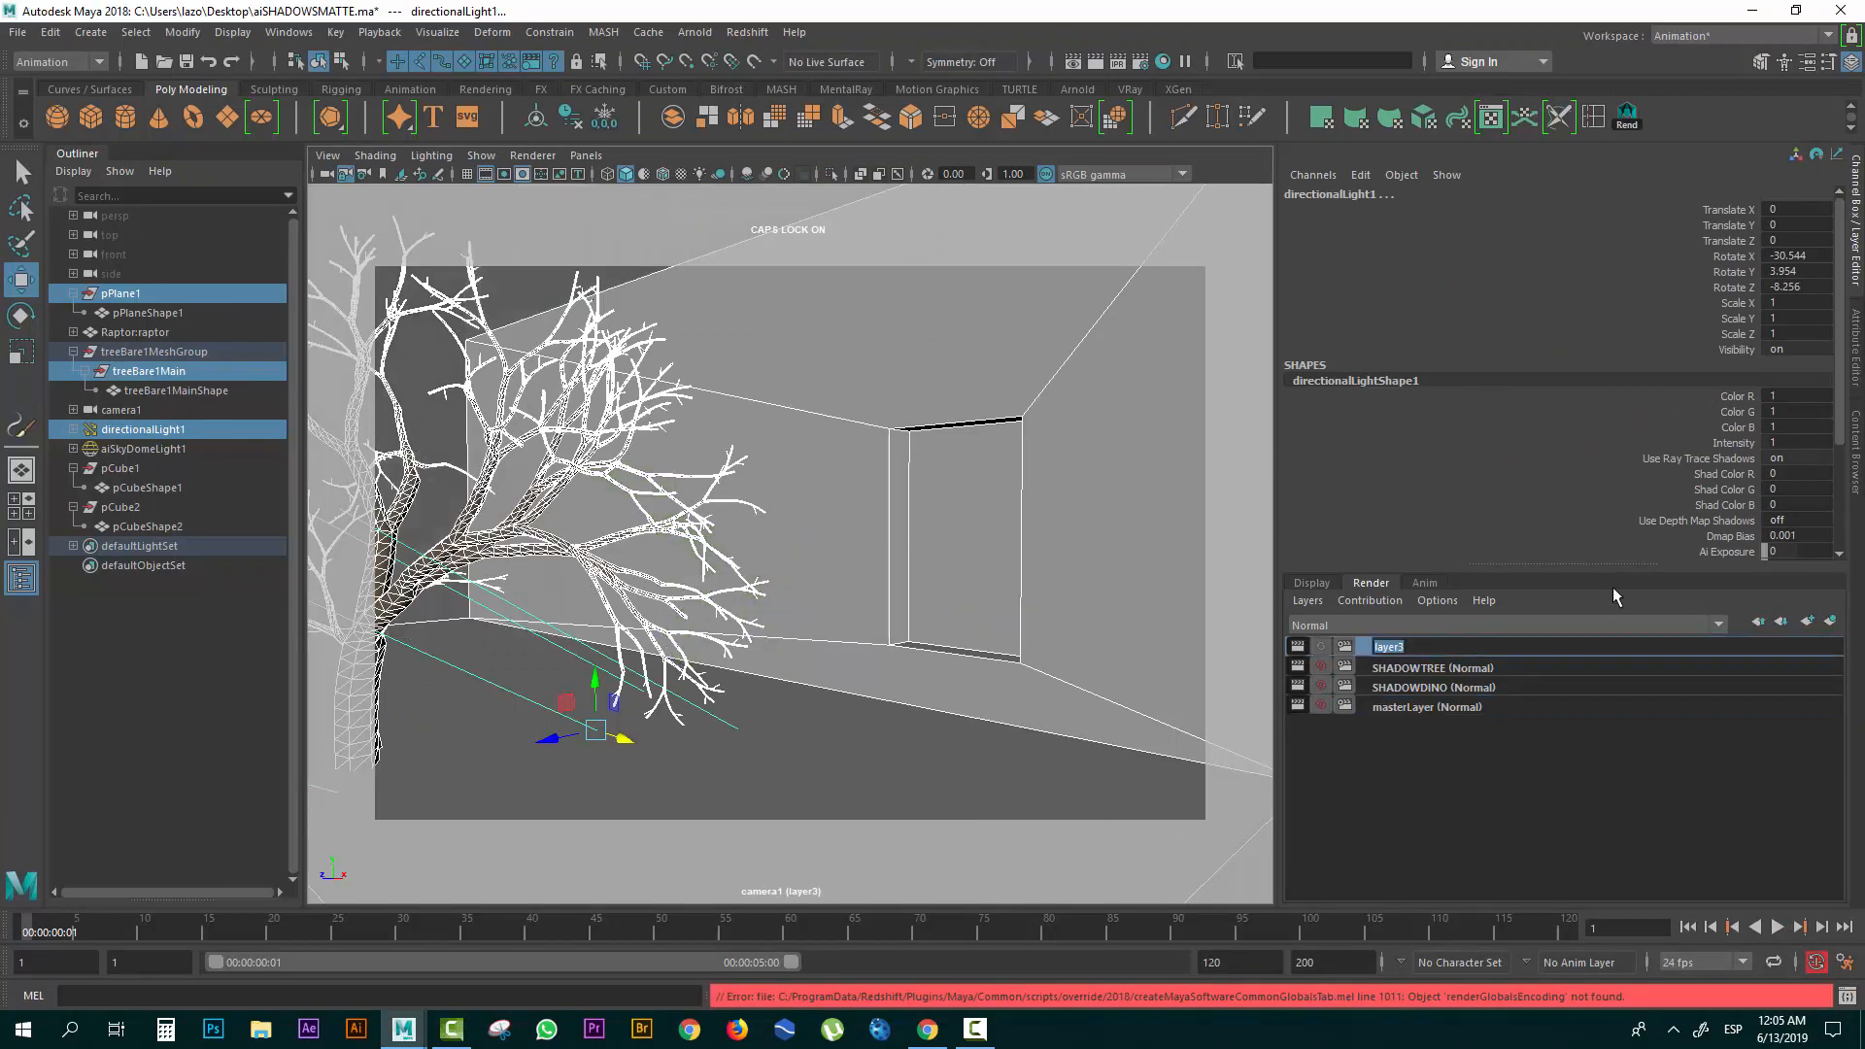
{"action": "type", "text": "SHADOWPISO"}
{"action": "key", "text": "Return"}
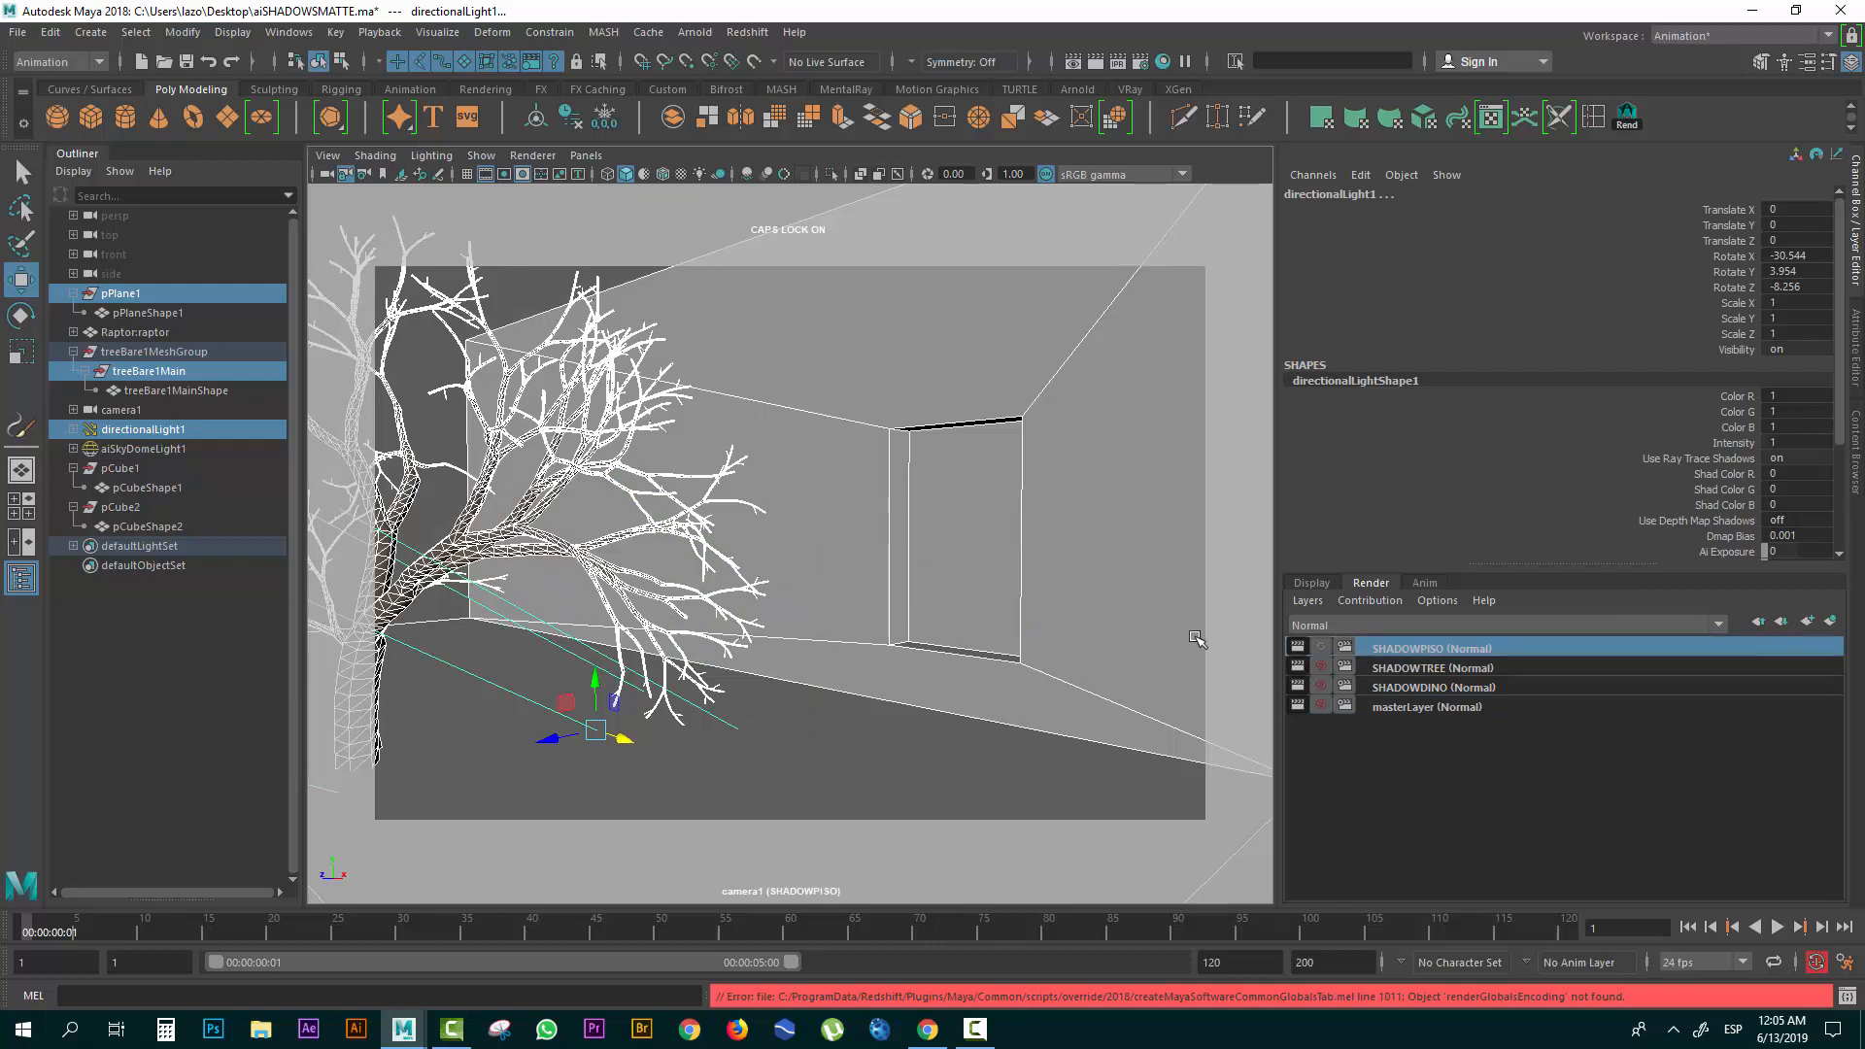
Render the SHADOWPISO layer with Arnold and check how the tree and its floor shadow look.
{"action": "left_click", "coordinate": [706, 33]}
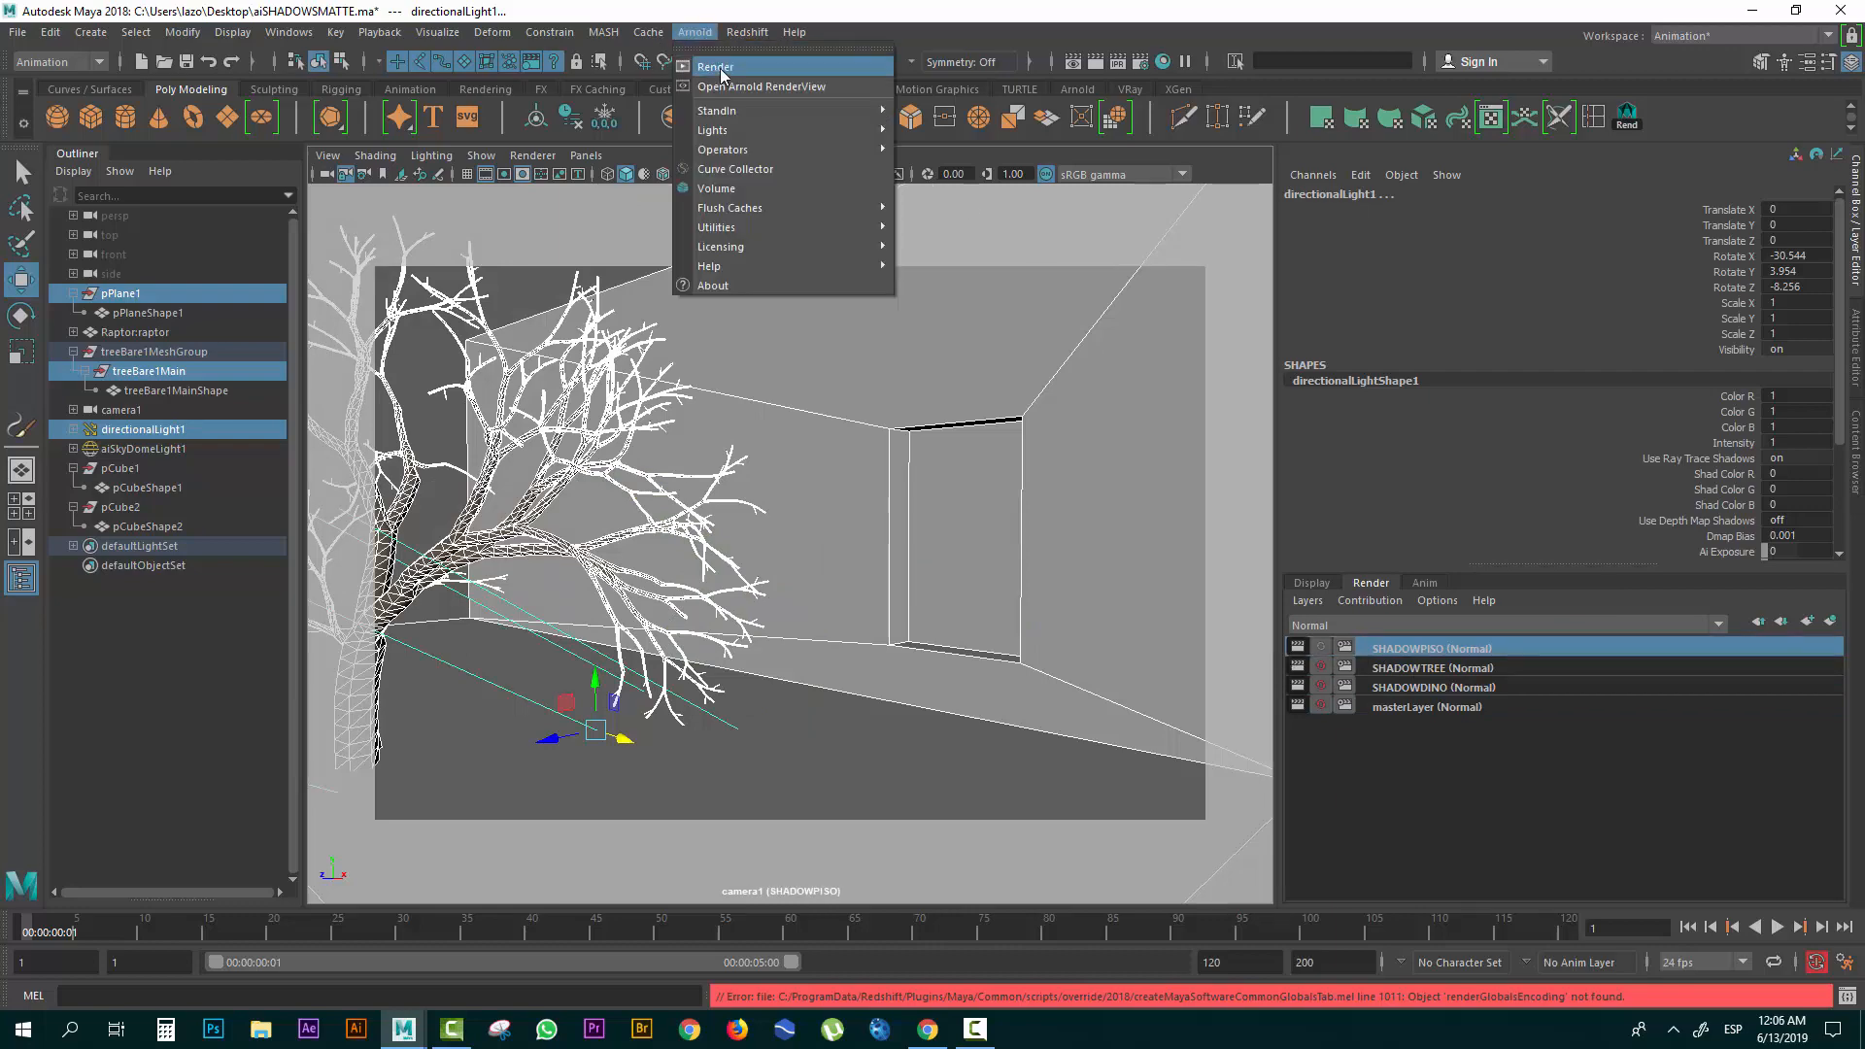
{"action": "left_click", "coordinate": [721, 68]}
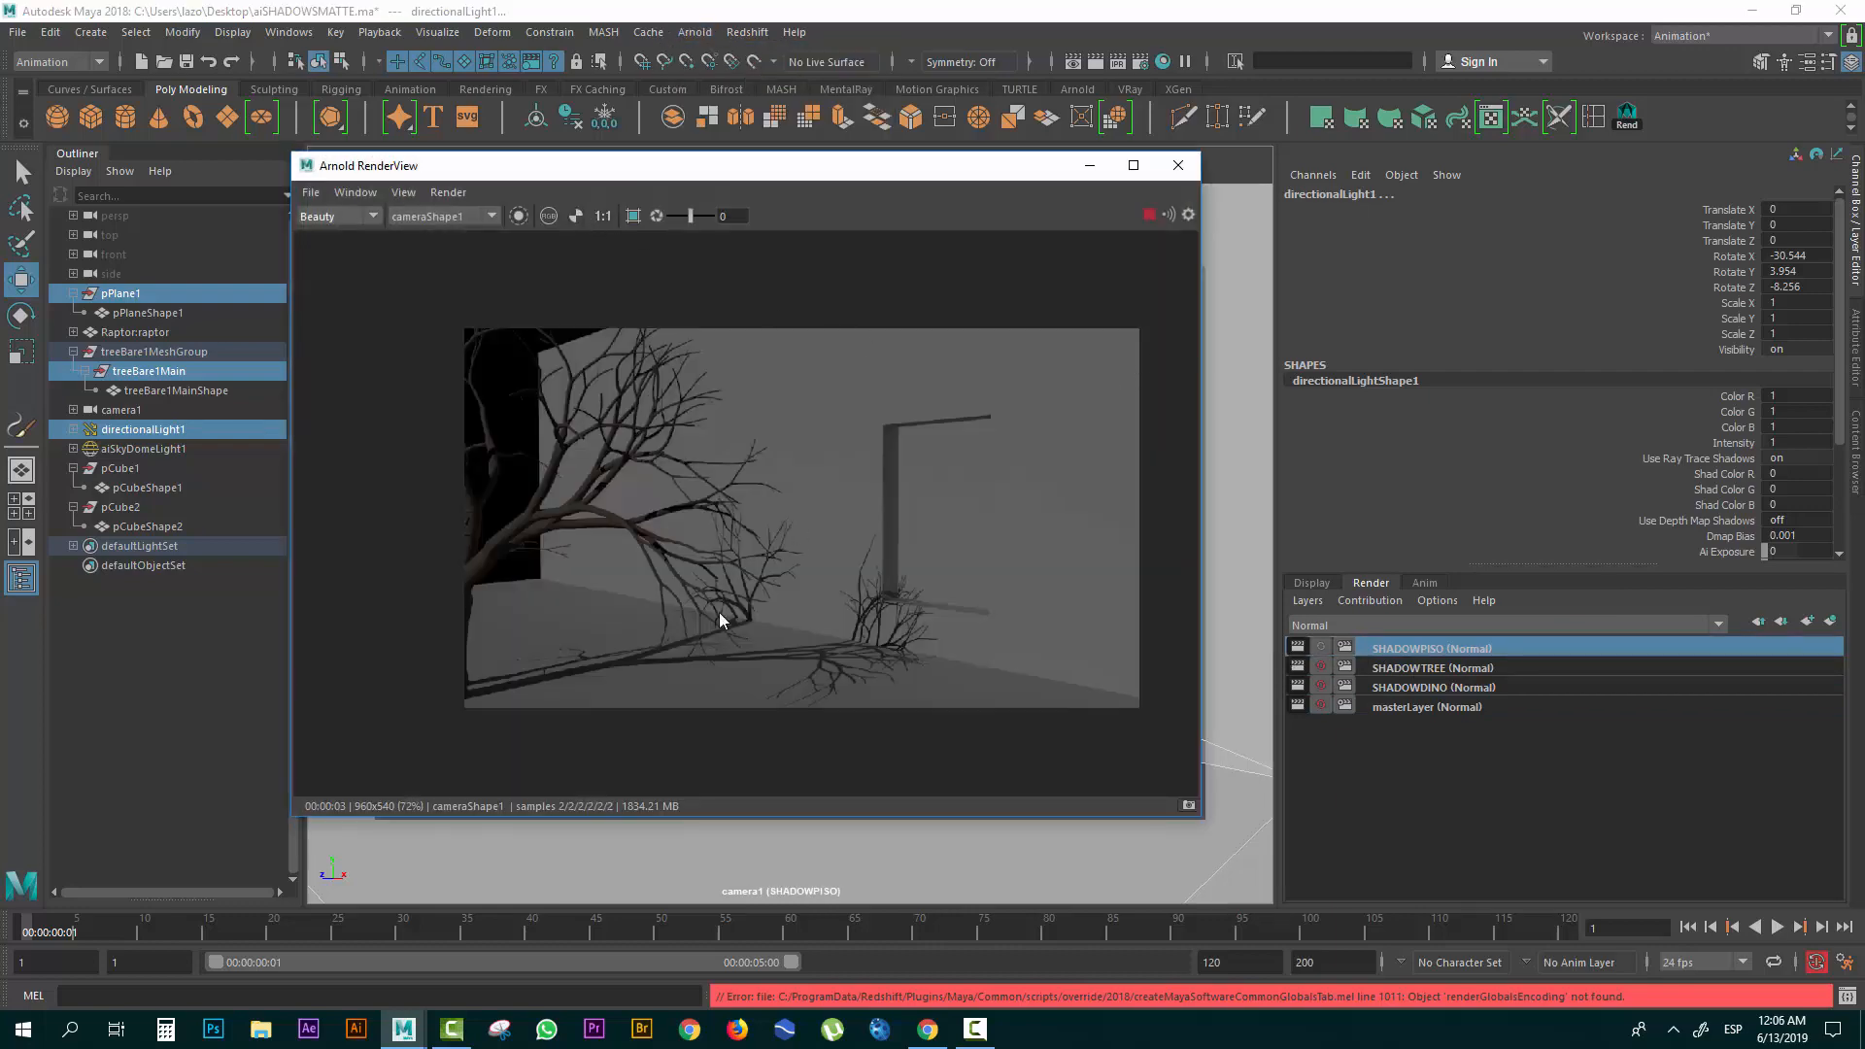
{"action": "left_click", "coordinate": [1175, 167]}
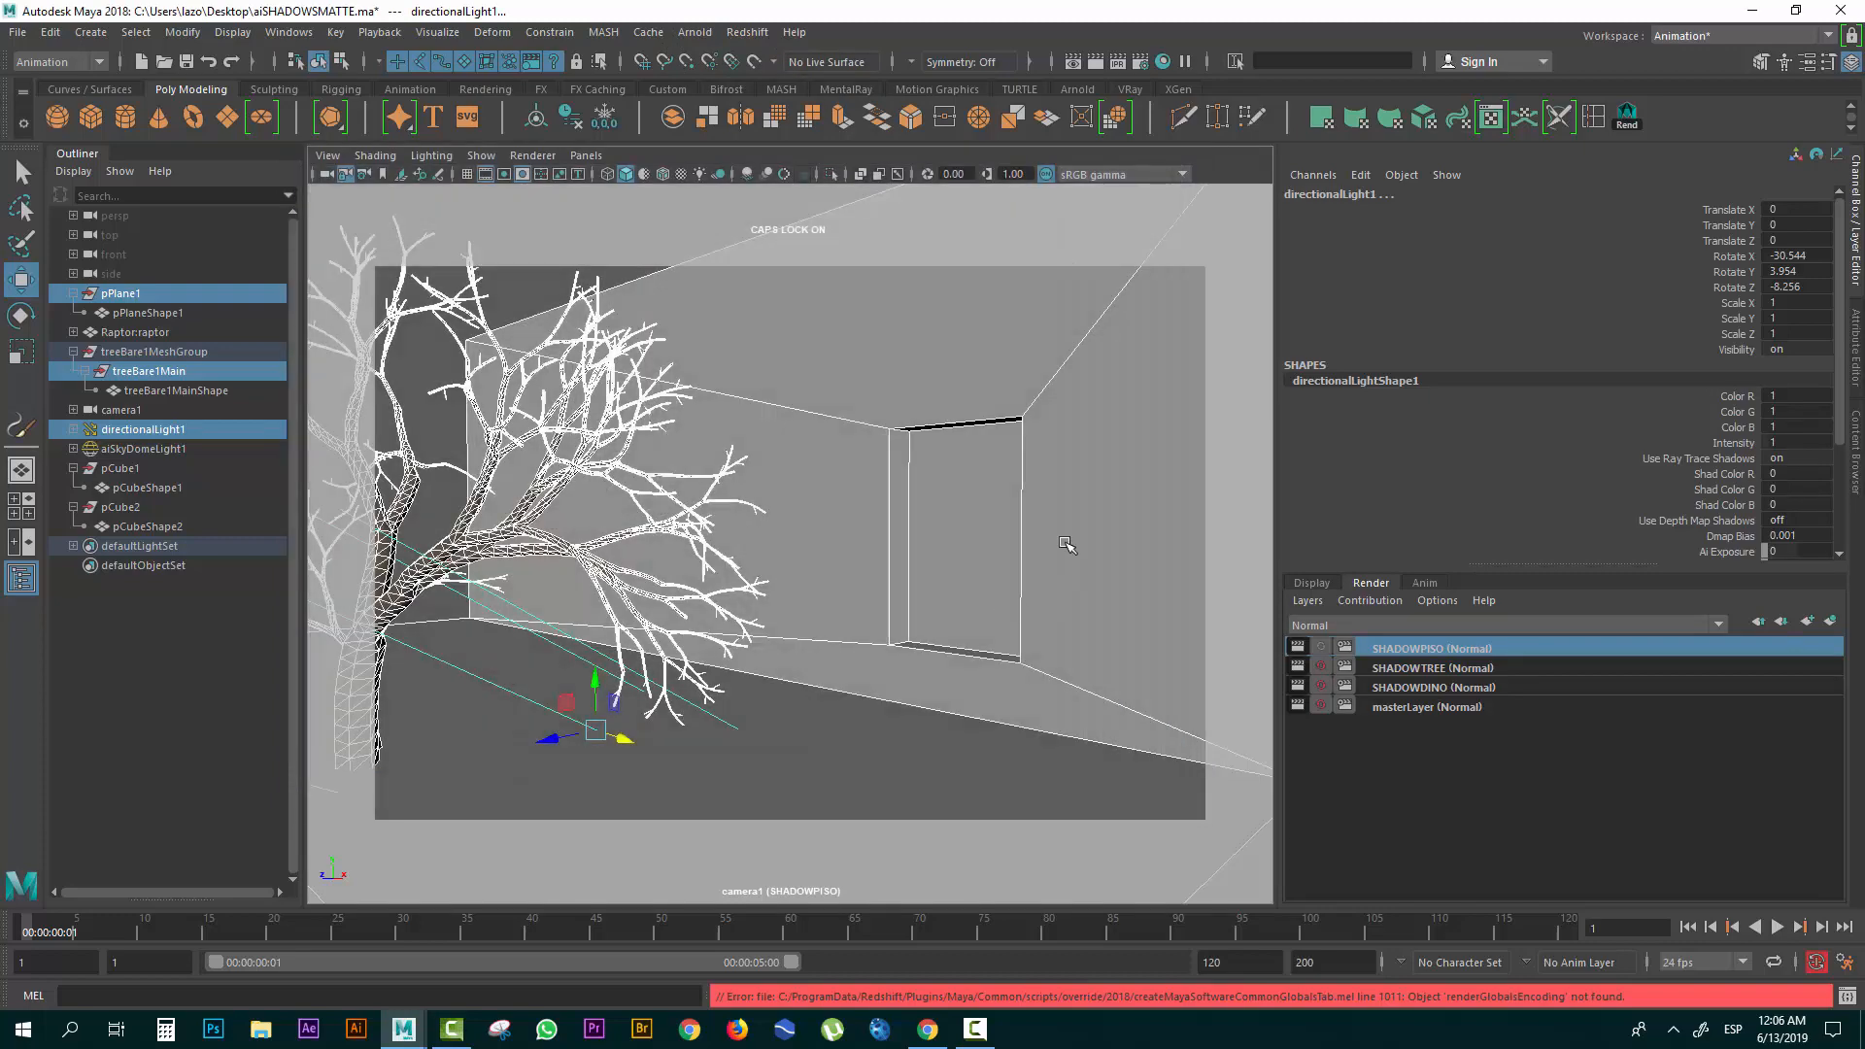
Assign the existing aiShadowMatte3 material to pPlane1 in the SHADOWPISO layer.
{"action": "left_click", "coordinate": [926, 374]}
{"action": "key", "text": "5"}
{"action": "right_click", "coordinate": [992, 386]}
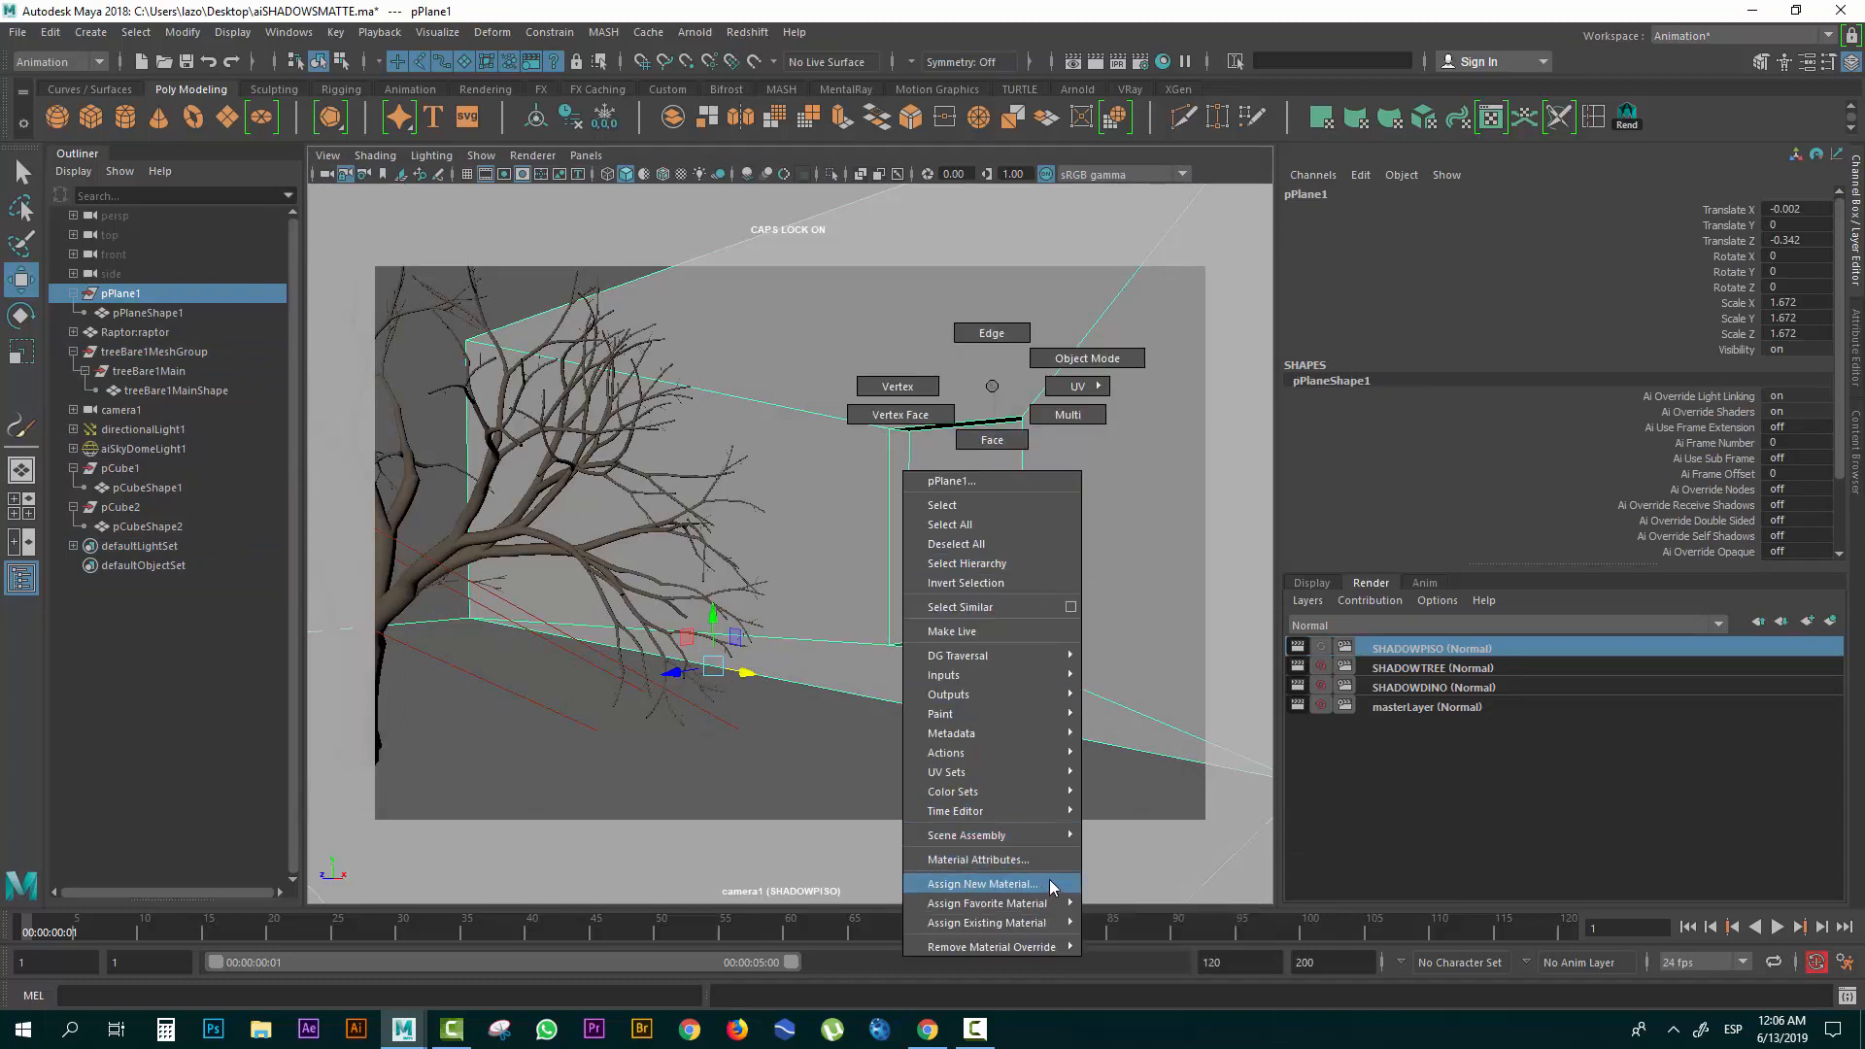
{"action": "mouse_move", "coordinate": [1046, 925]}
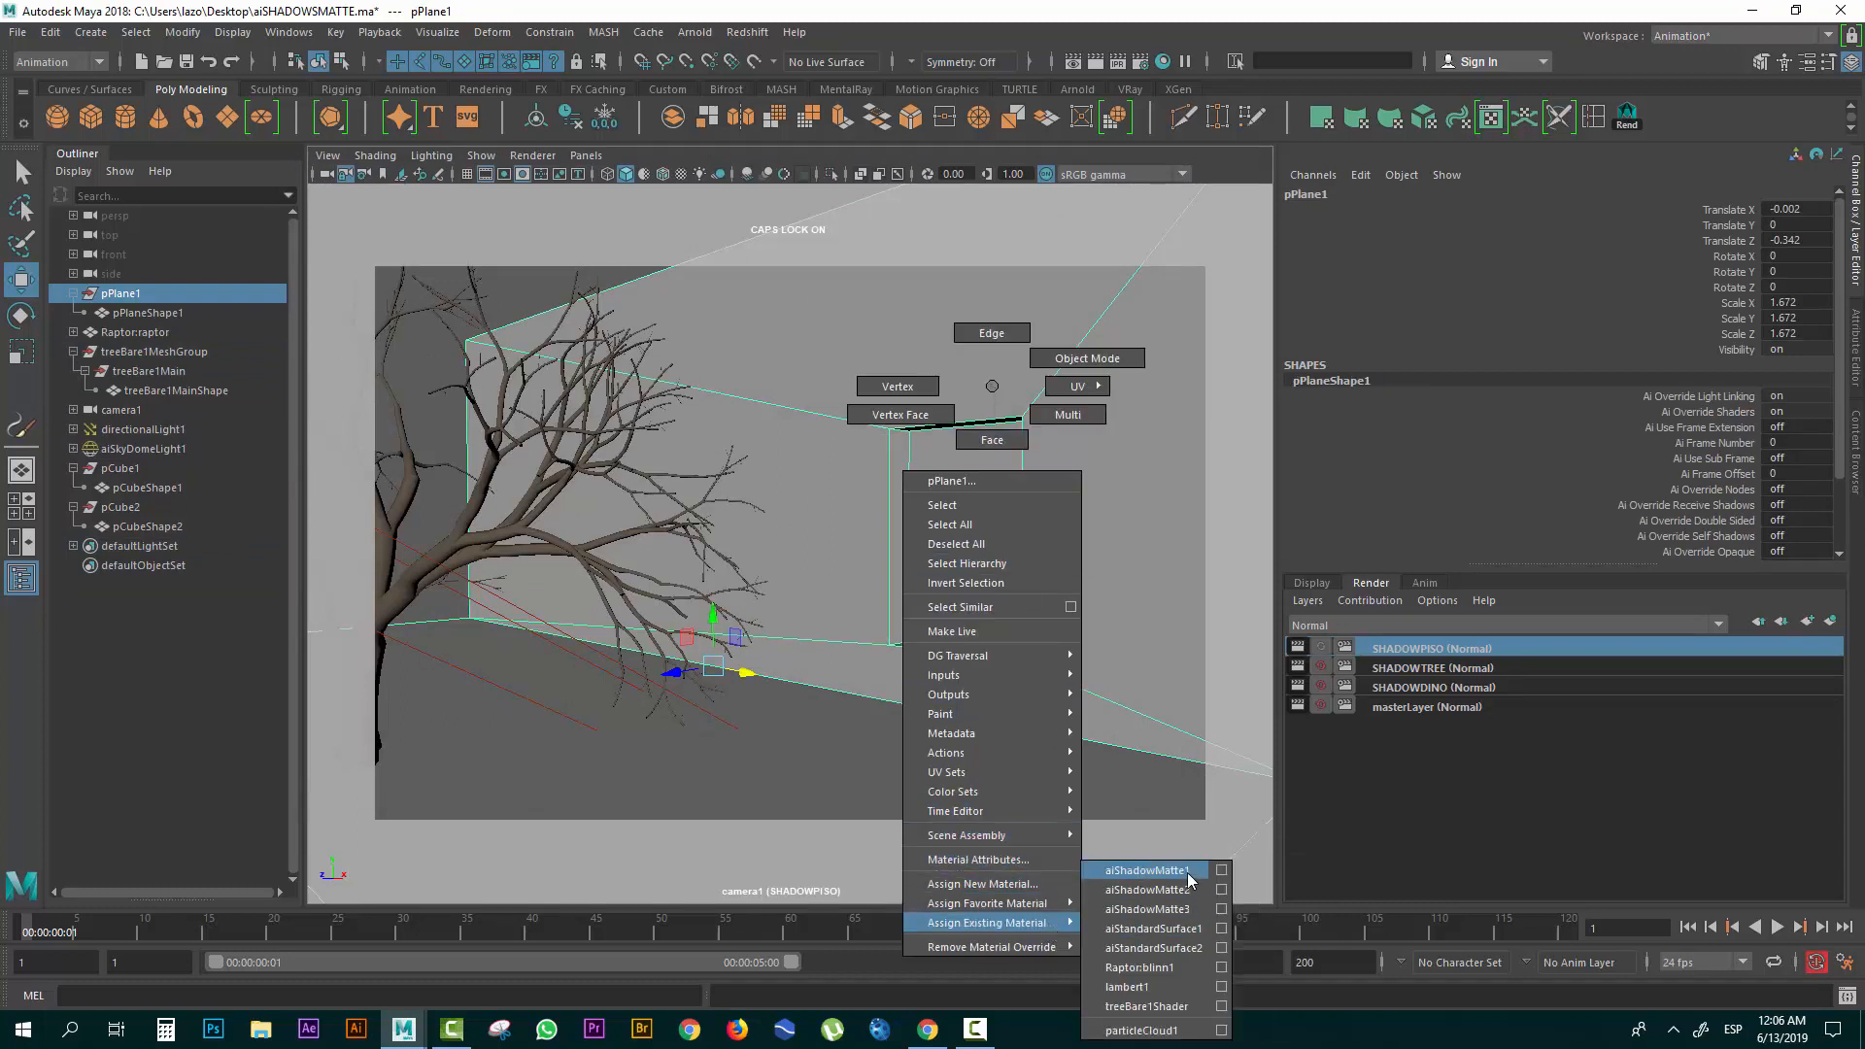
{"action": "left_click", "coordinate": [1180, 911]}
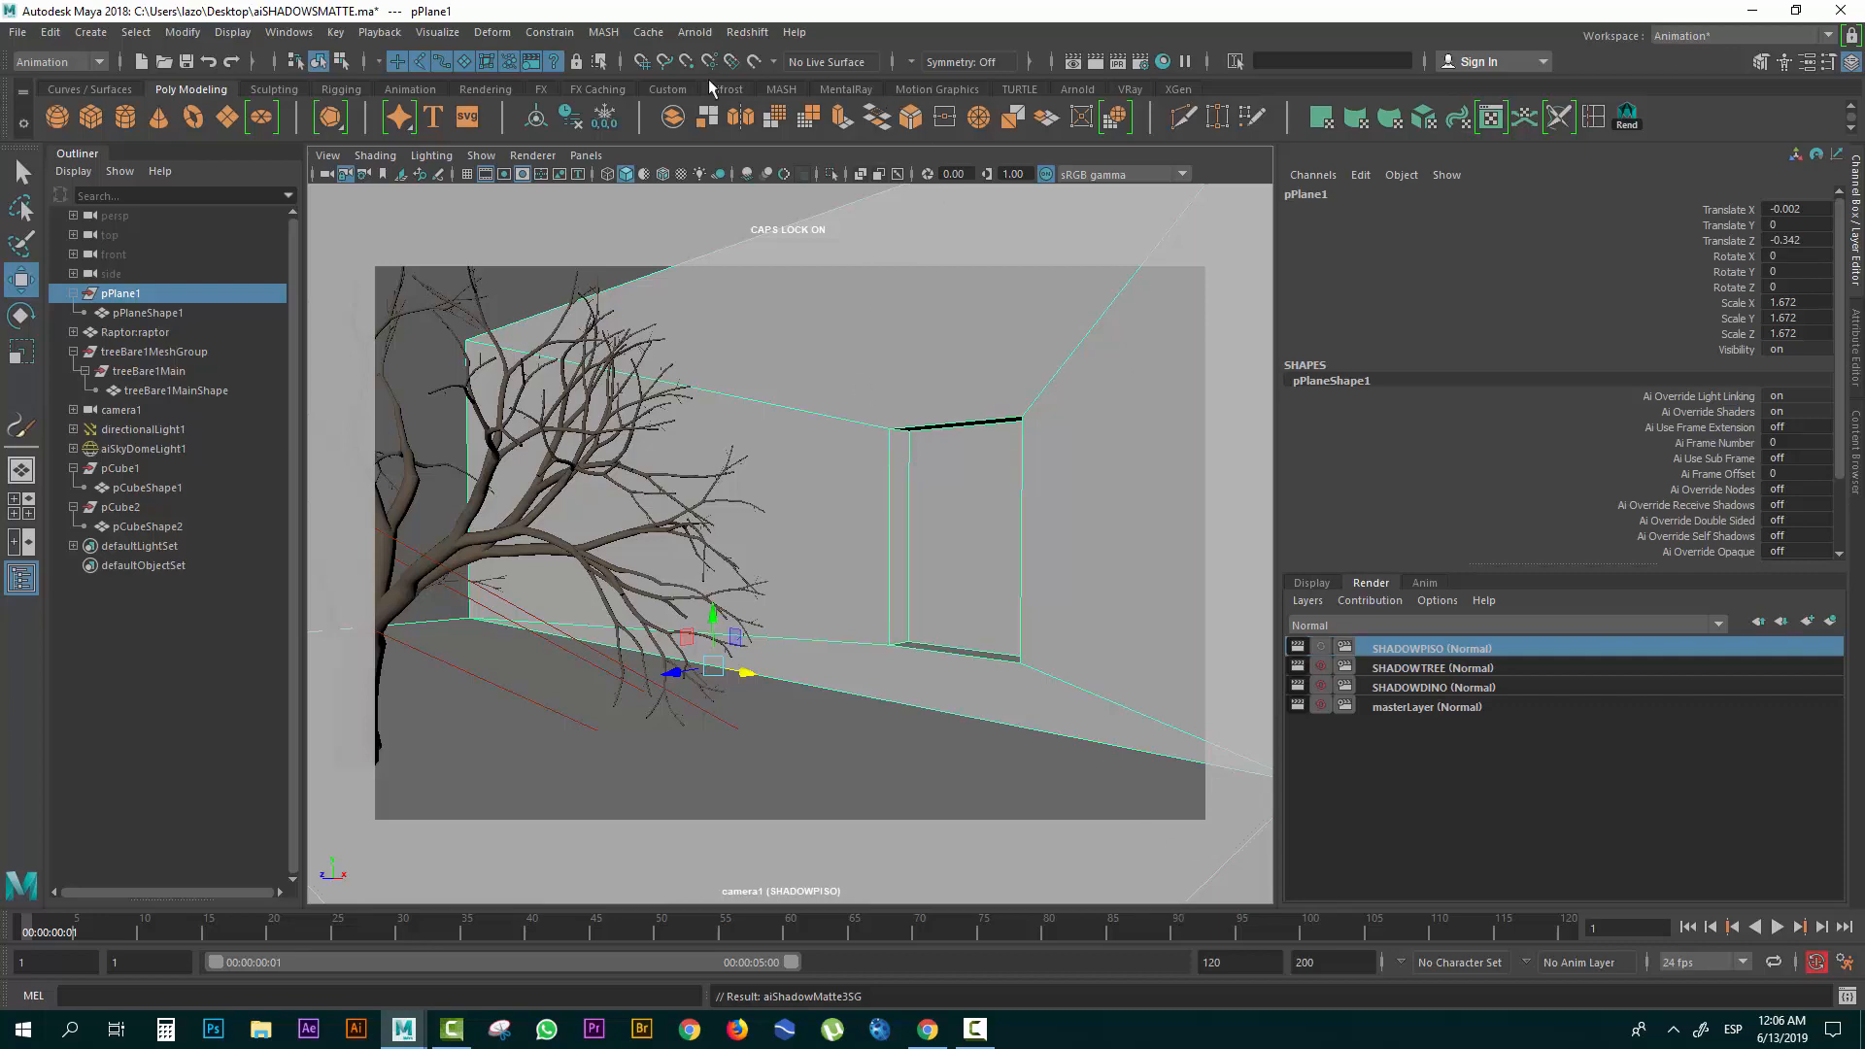
Render the SHADOWPISO layer and compare the tree and its shadow in the alpha and color channels.
{"action": "left_click", "coordinate": [694, 32]}
{"action": "left_click", "coordinate": [724, 60]}
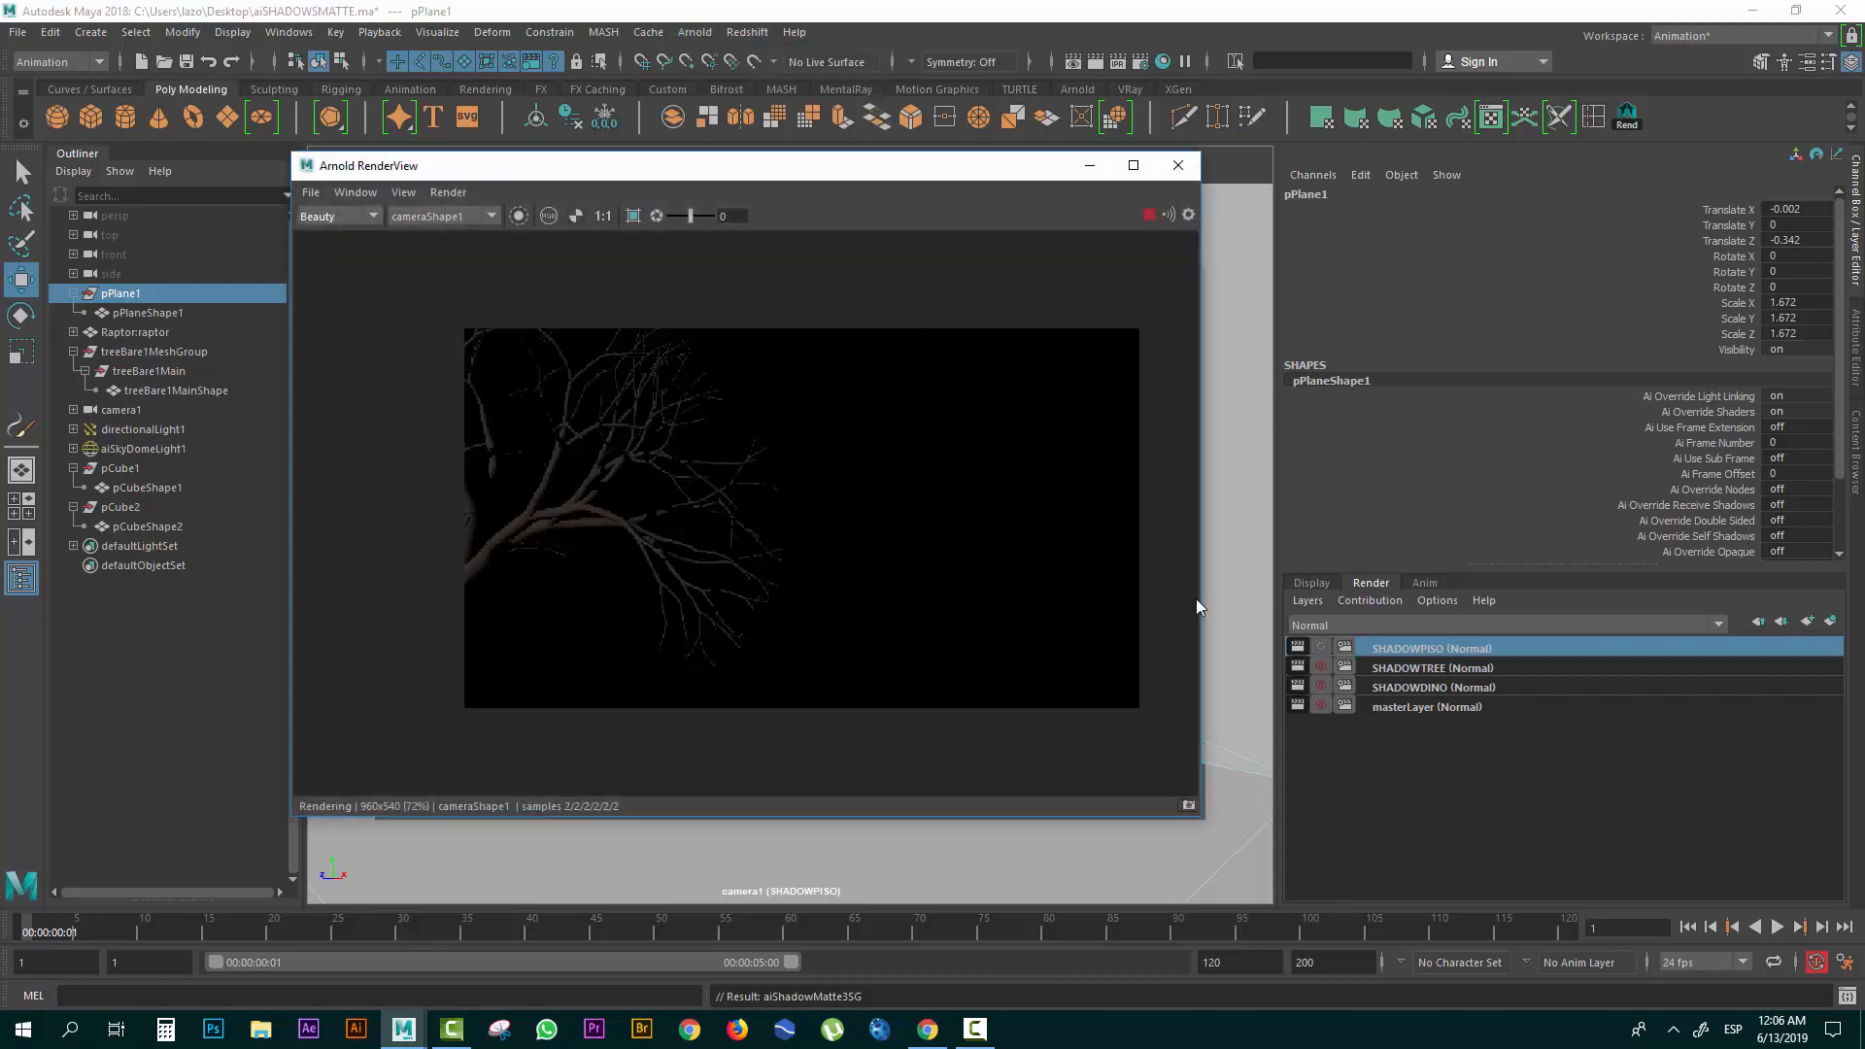
{"action": "left_click", "coordinate": [549, 216]}
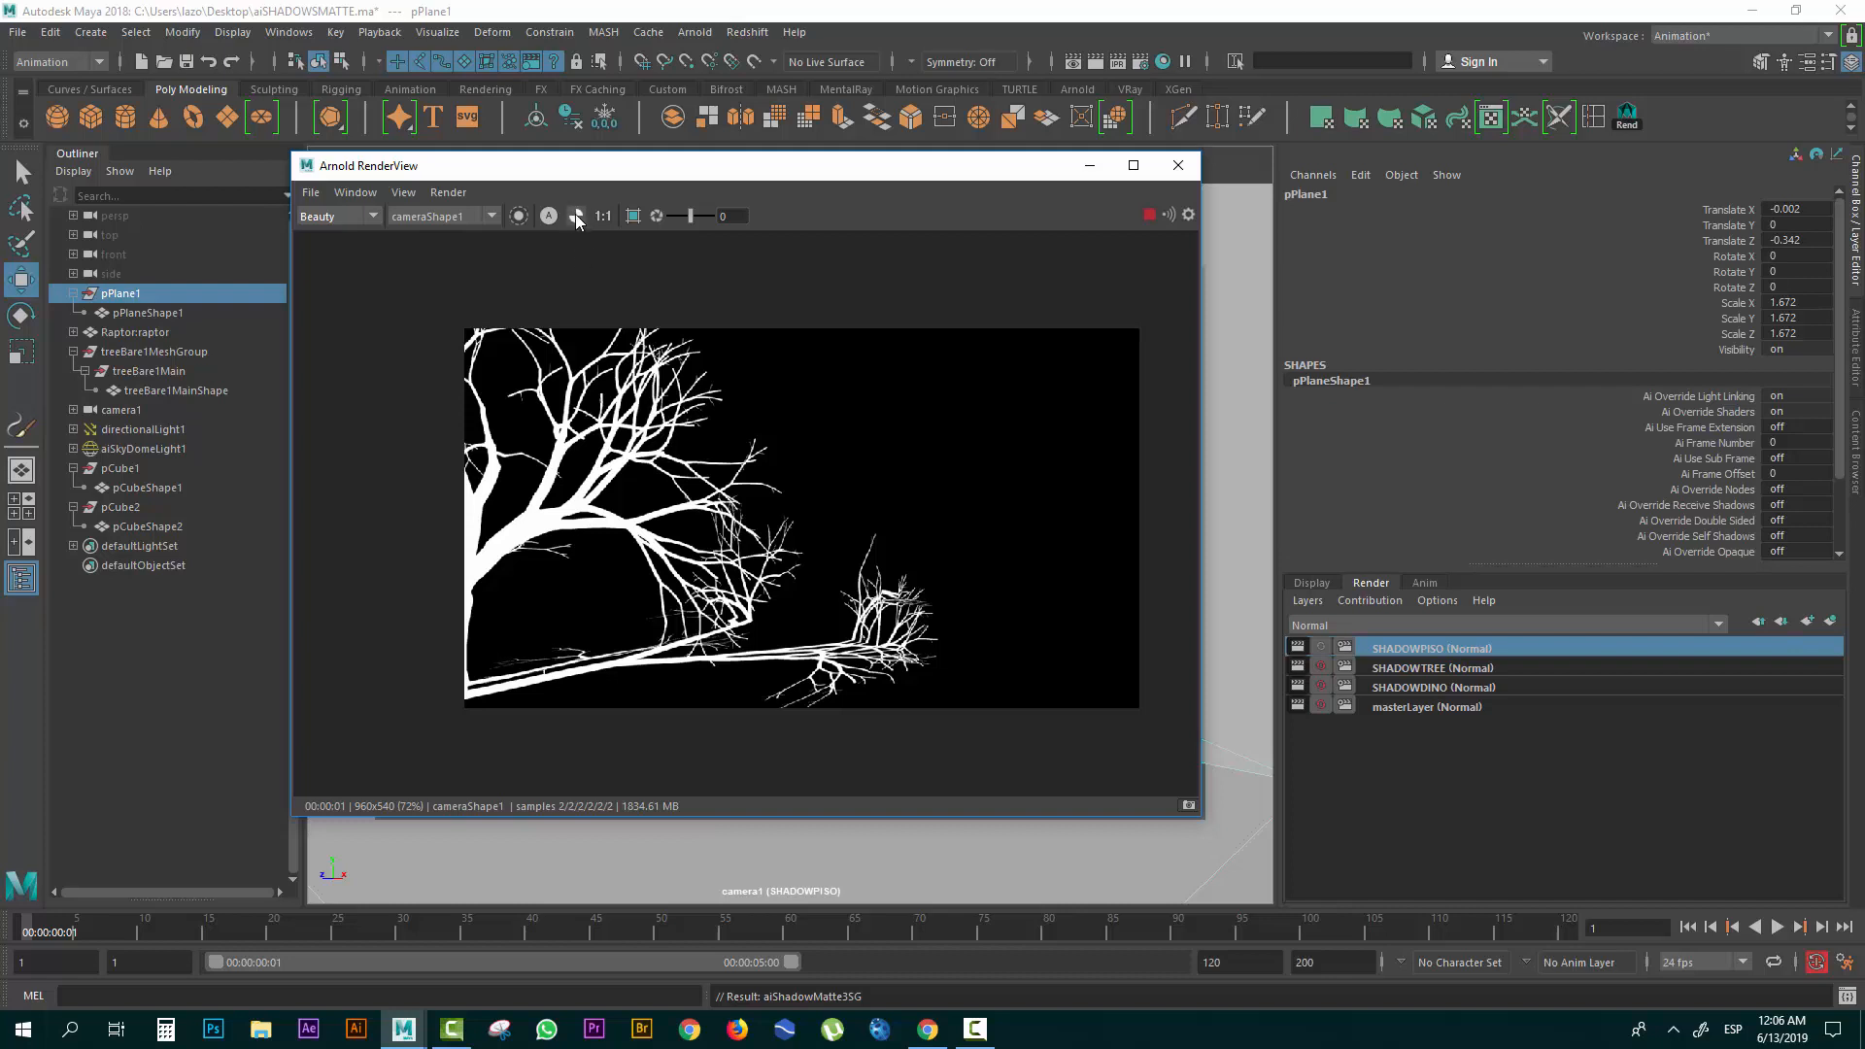
{"action": "left_click", "coordinate": [576, 216]}
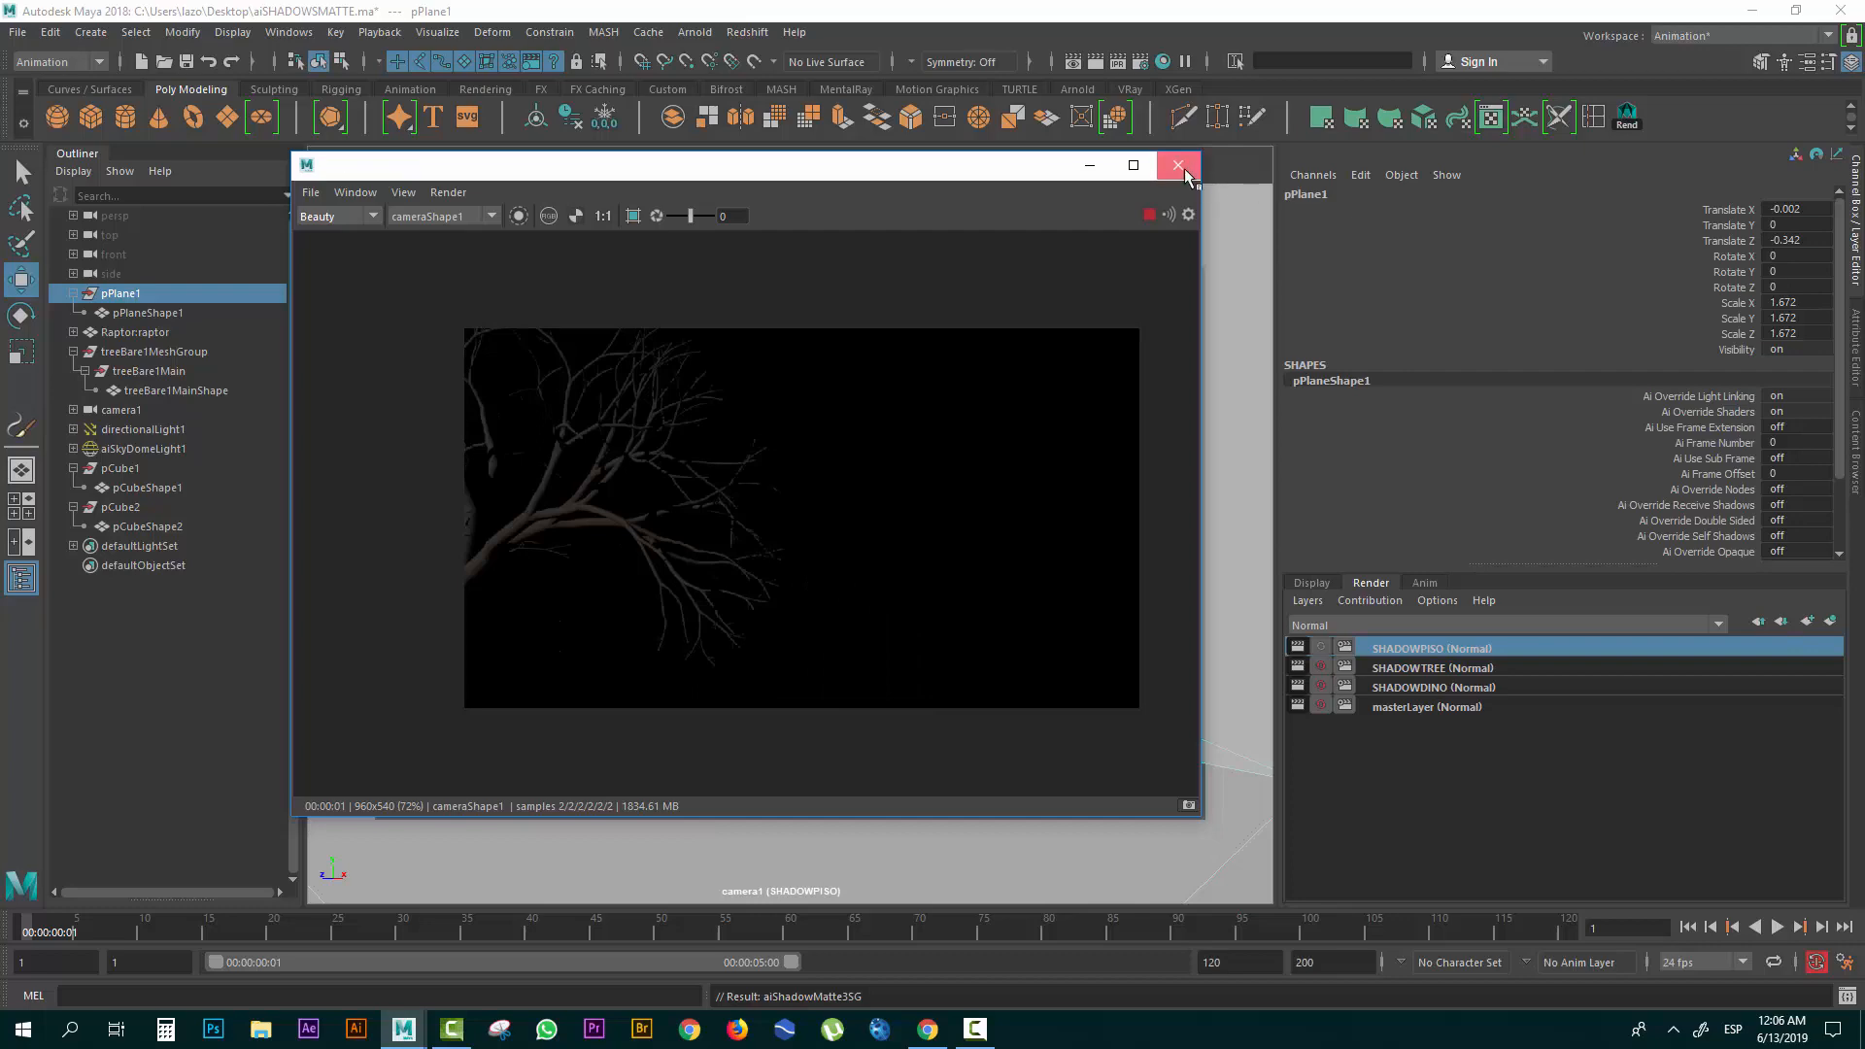
{"action": "left_click", "coordinate": [1178, 165]}
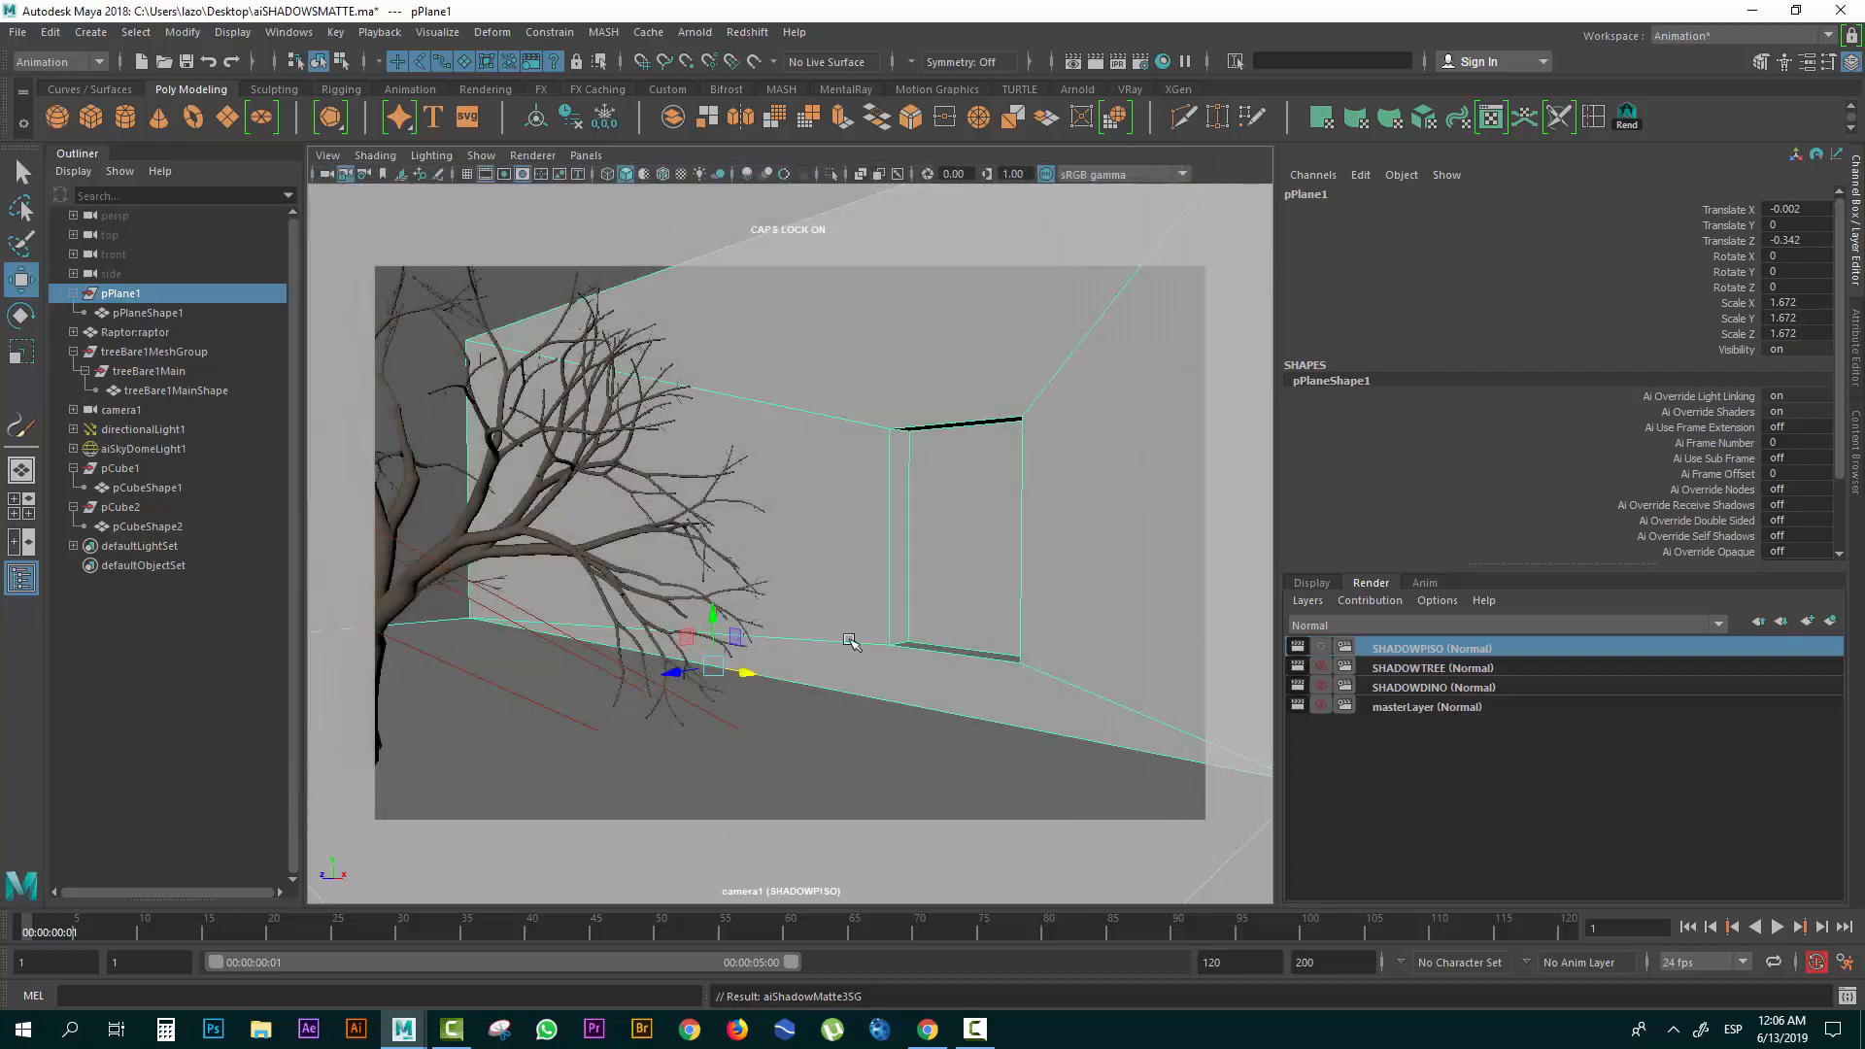
Create a layer override for Primary Visibility on treeBare1MainShape in the SHADOWPISO layer and turn it off.
{"action": "left_click", "coordinate": [502, 522]}
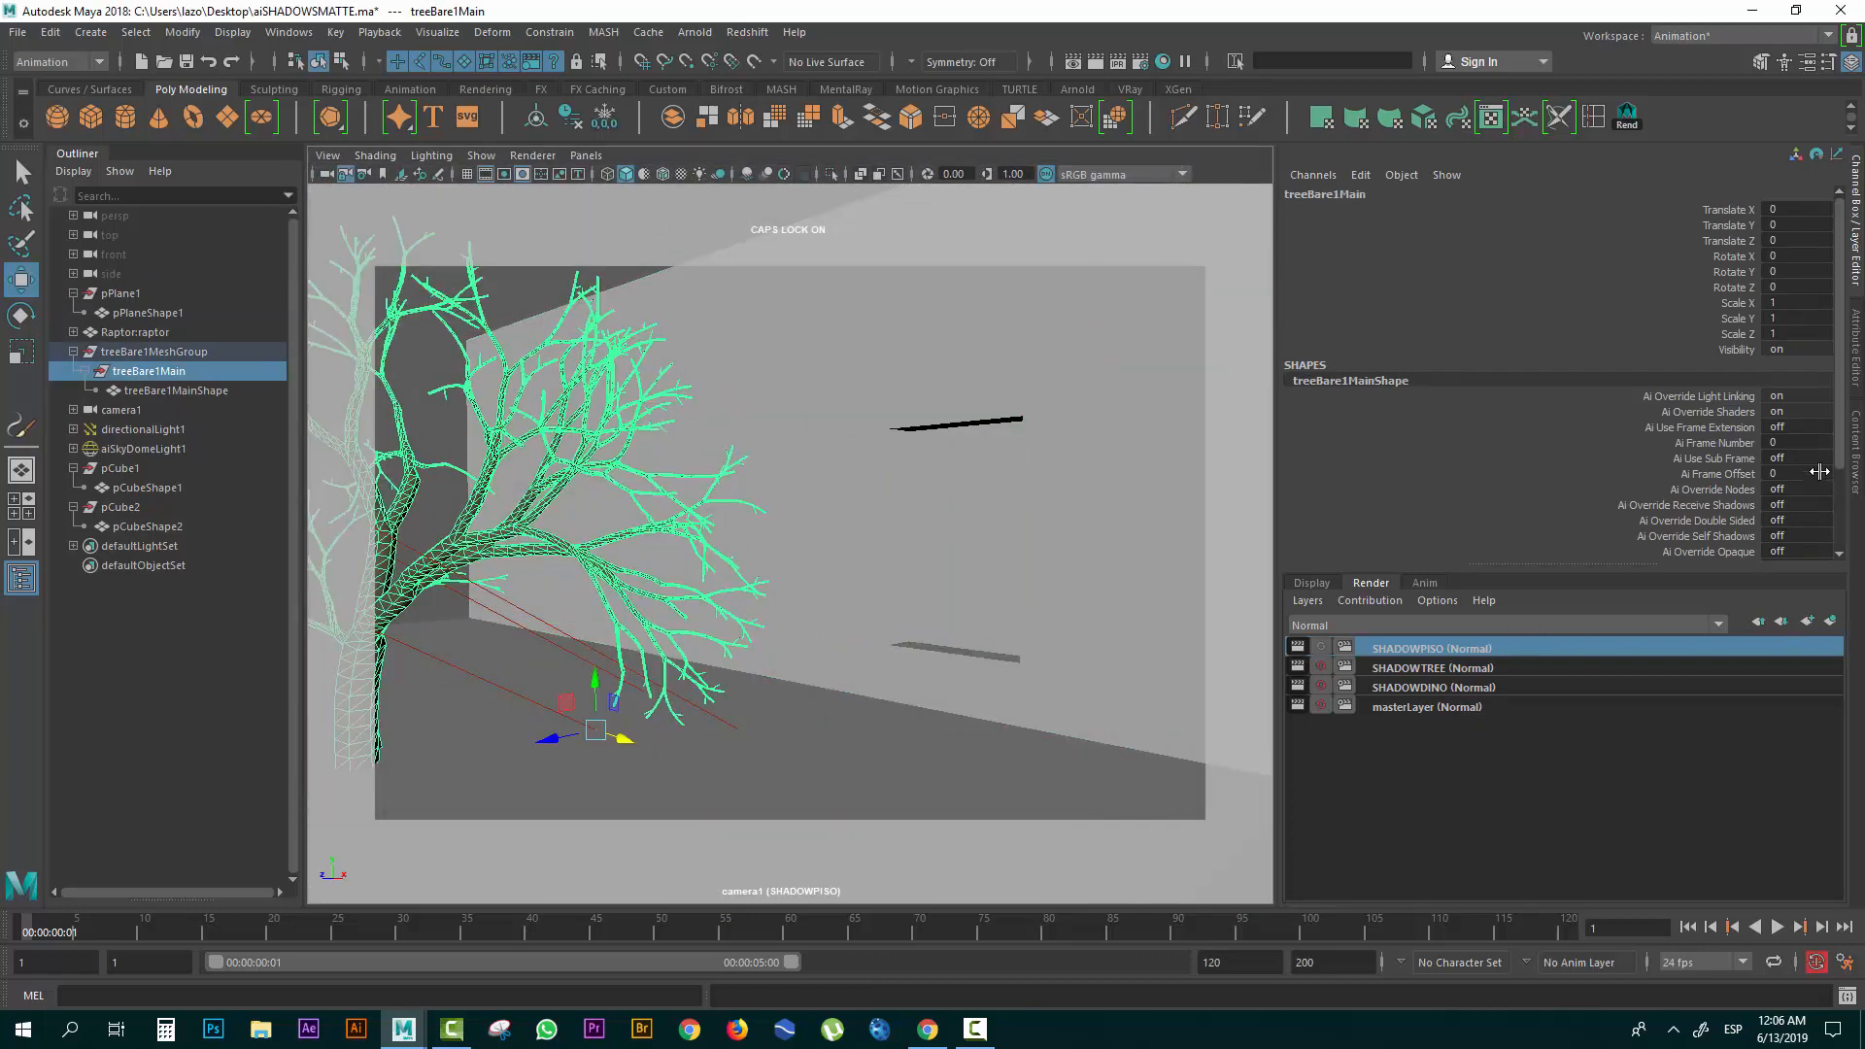
{"action": "left_click", "coordinate": [1857, 468]}
{"action": "left_click", "coordinate": [1857, 347]}
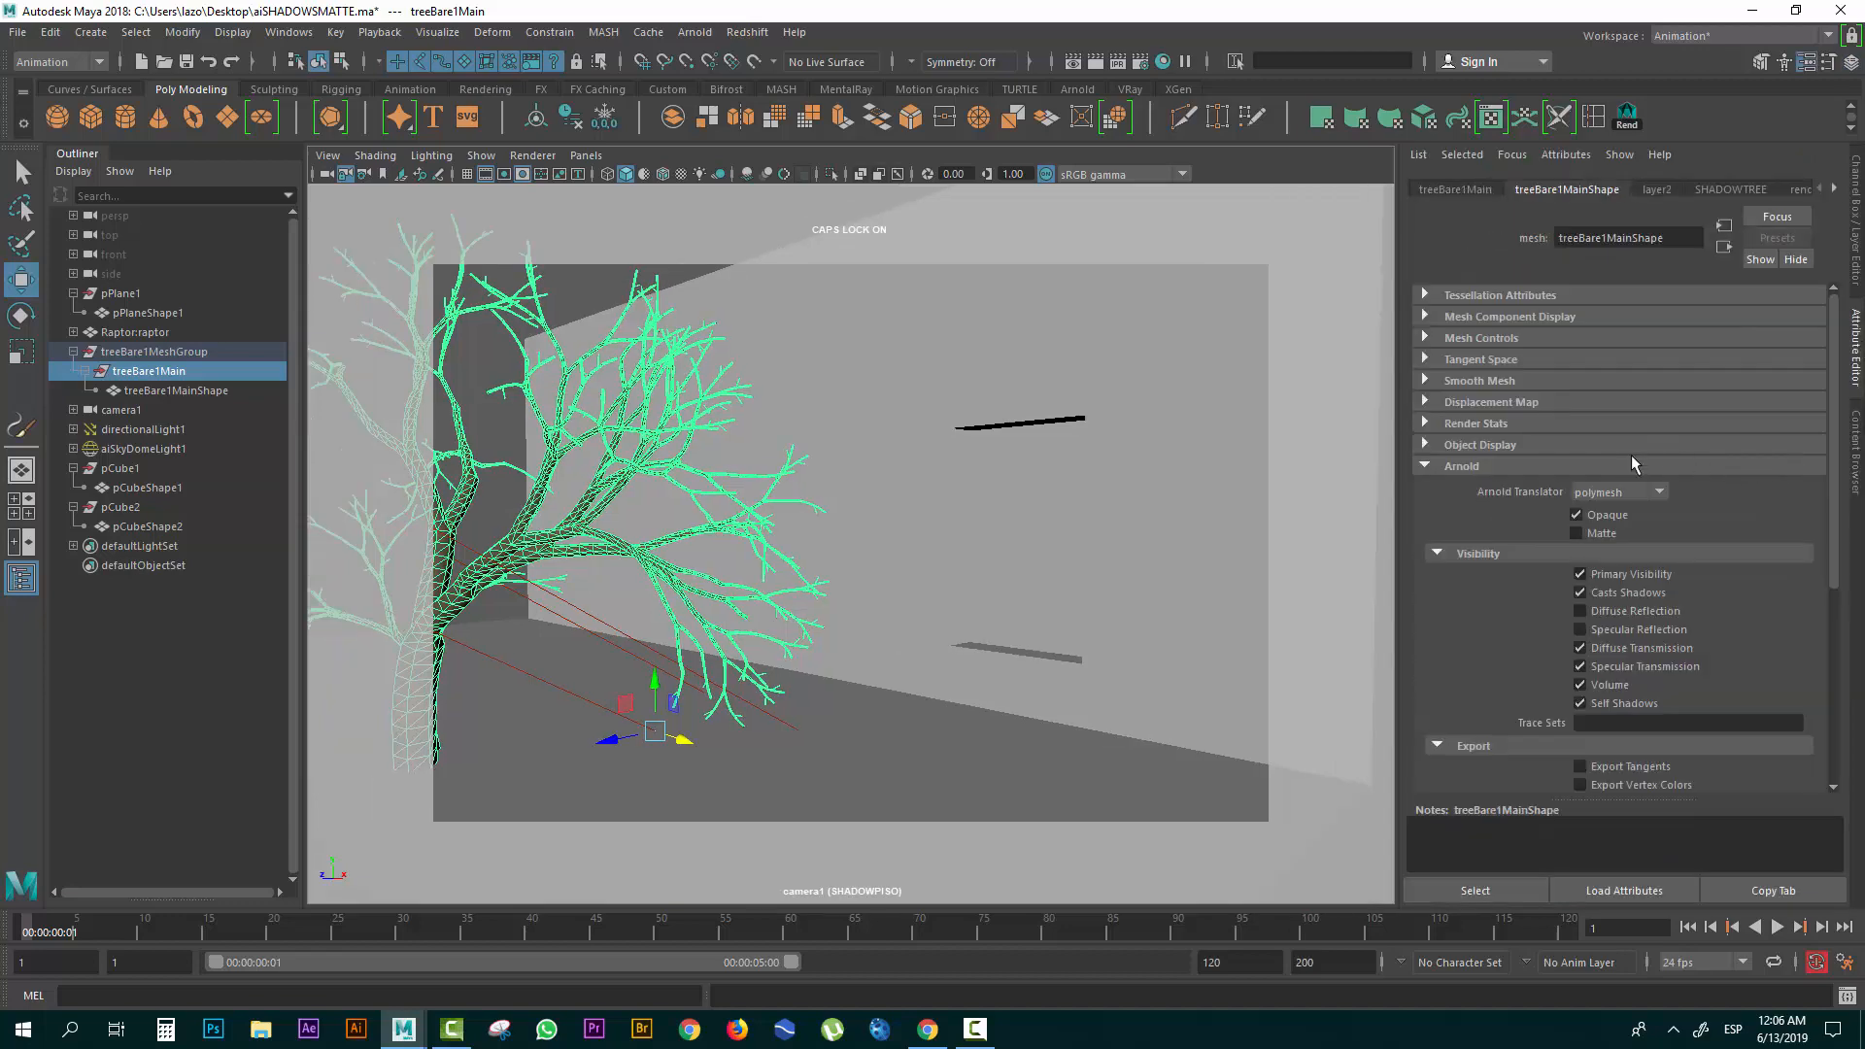
{"action": "right_click", "coordinate": [1632, 575]}
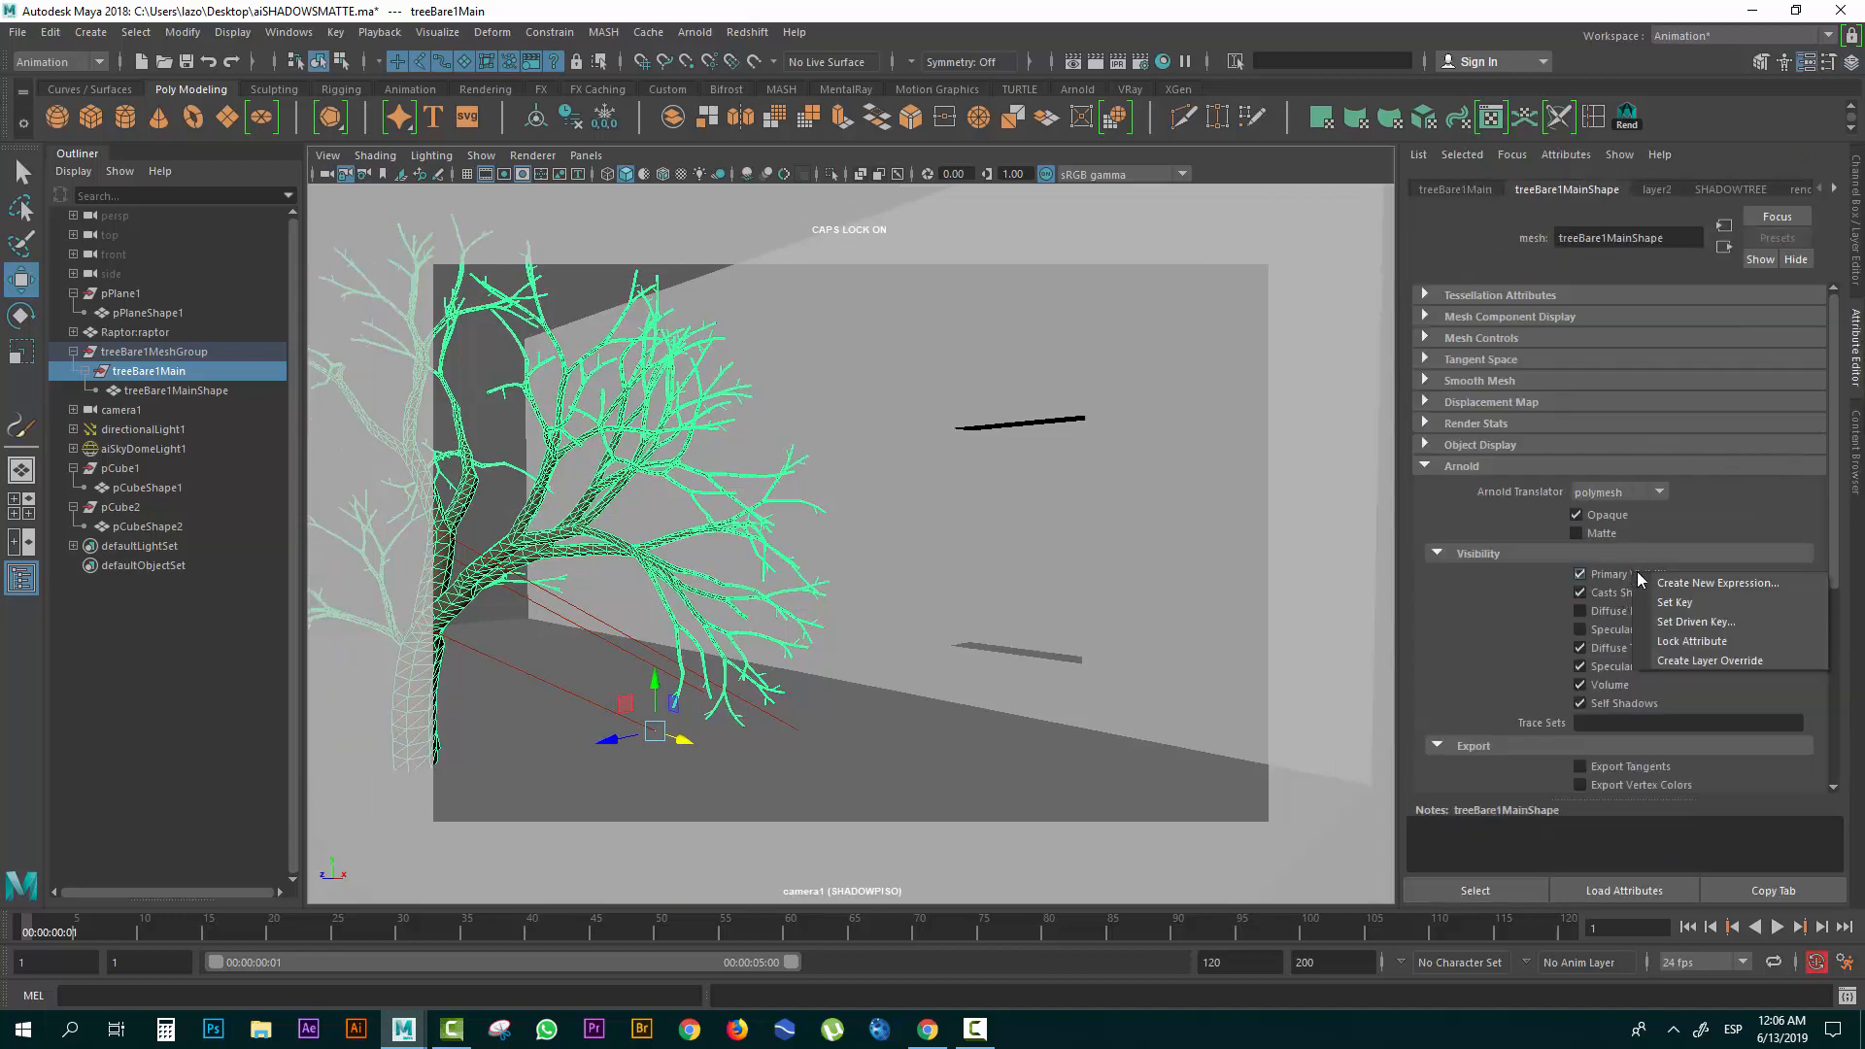
{"action": "left_click", "coordinate": [1723, 666]}
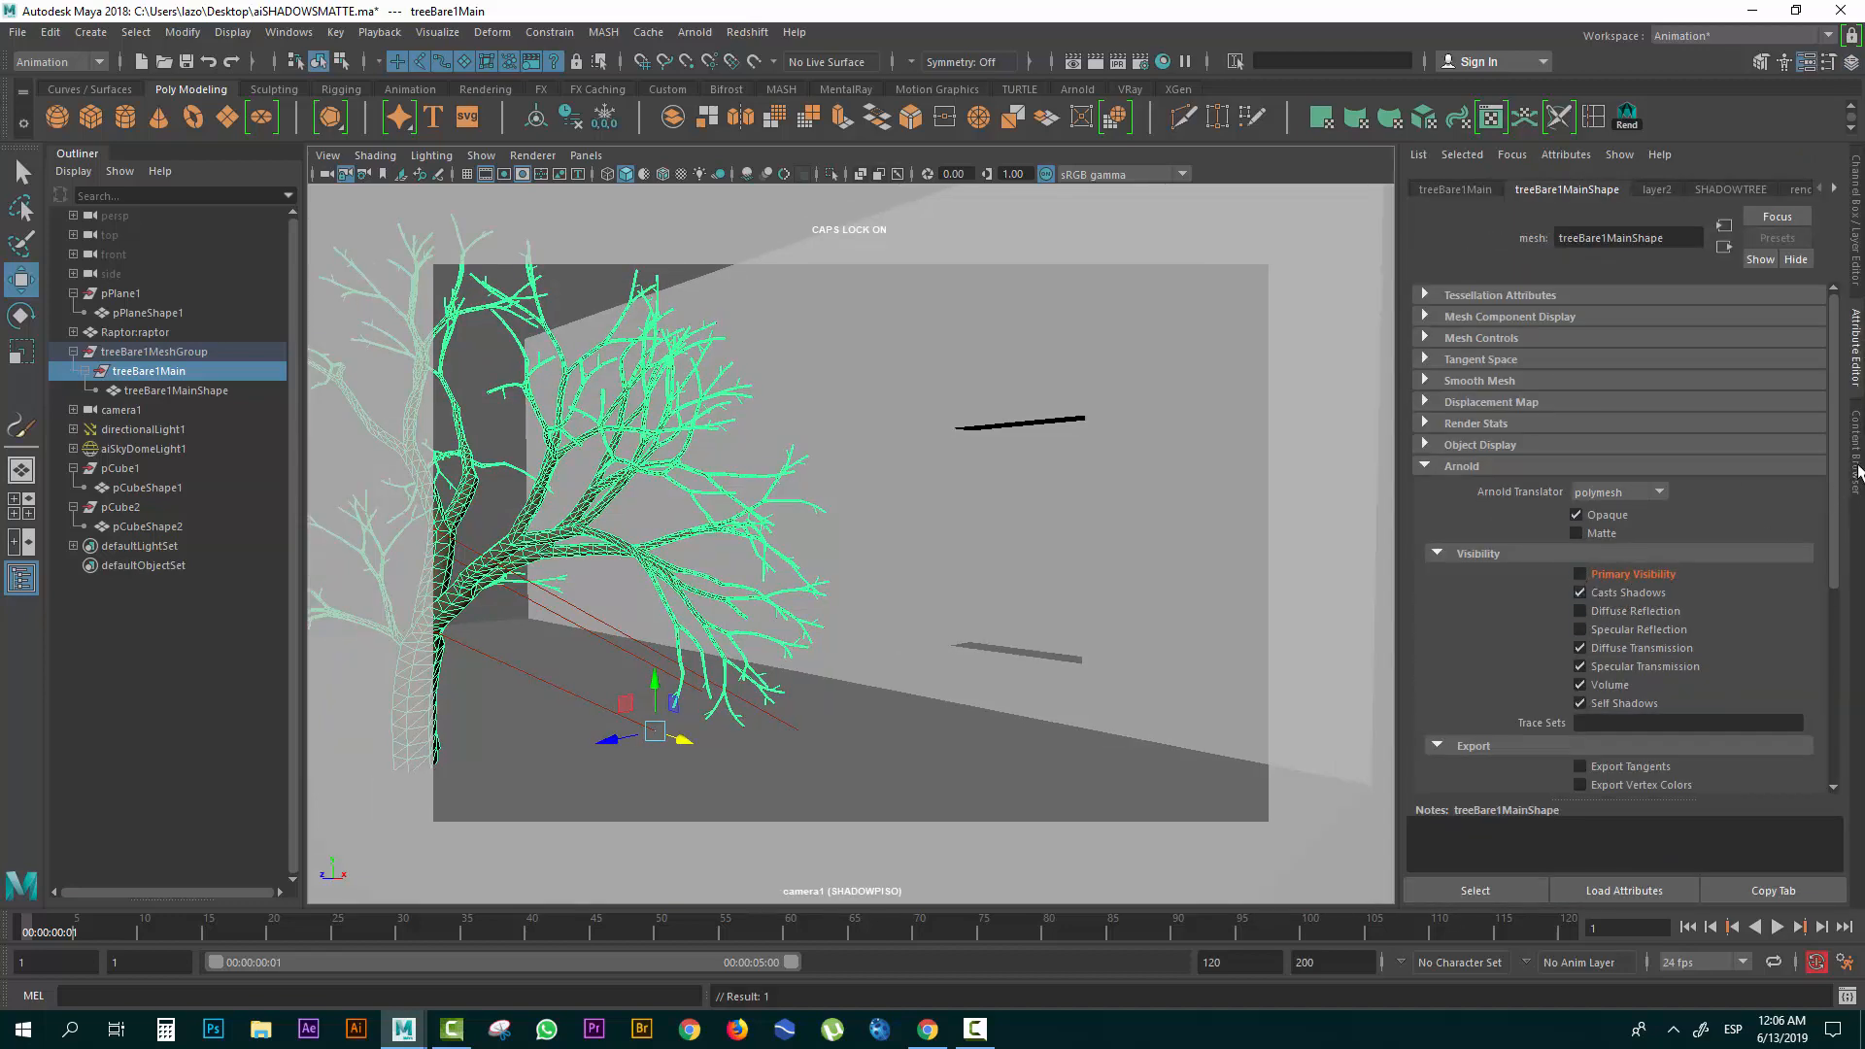
Render the SHADOWPISO layer, examine the tree's floor shadow in the alpha channel, and return to the render layer list.
{"action": "left_click", "coordinate": [1857, 474]}
{"action": "left_click", "coordinate": [1857, 406]}
{"action": "left_click", "coordinate": [695, 32]}
{"action": "left_click", "coordinate": [700, 45]}
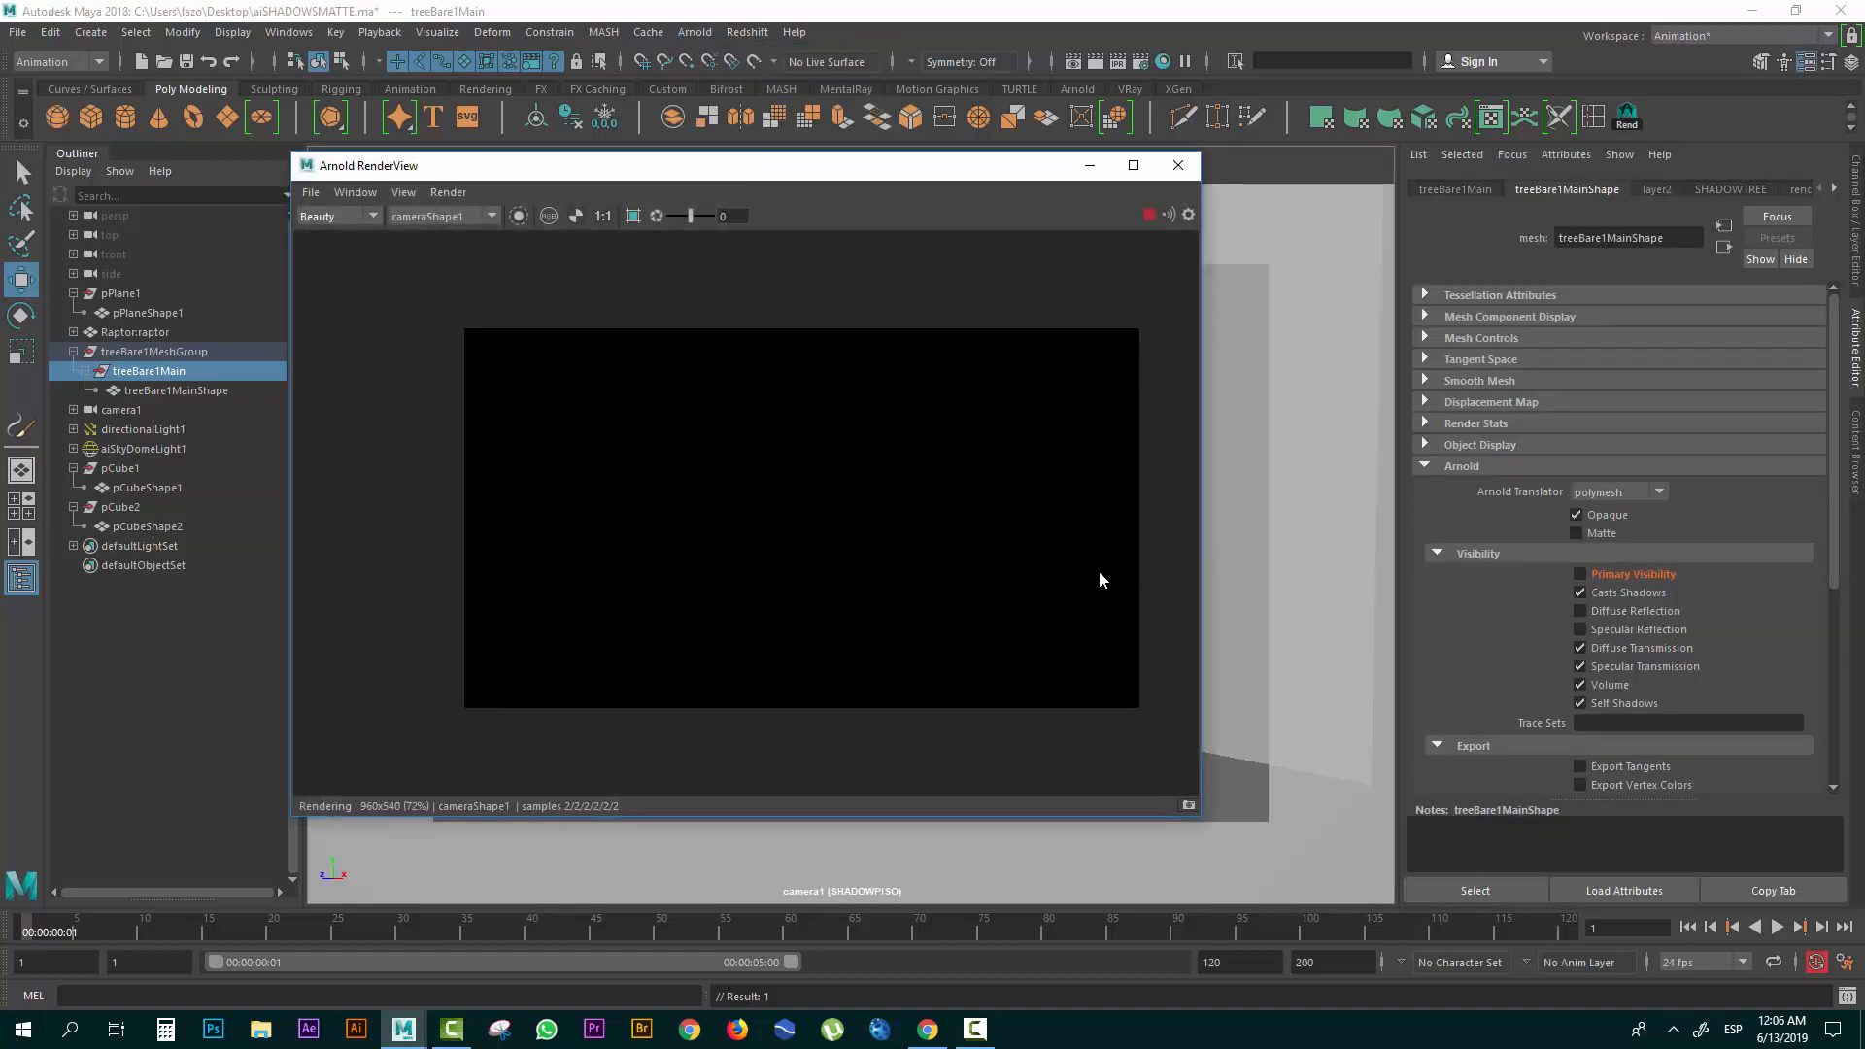
{"action": "left_click", "coordinate": [576, 219]}
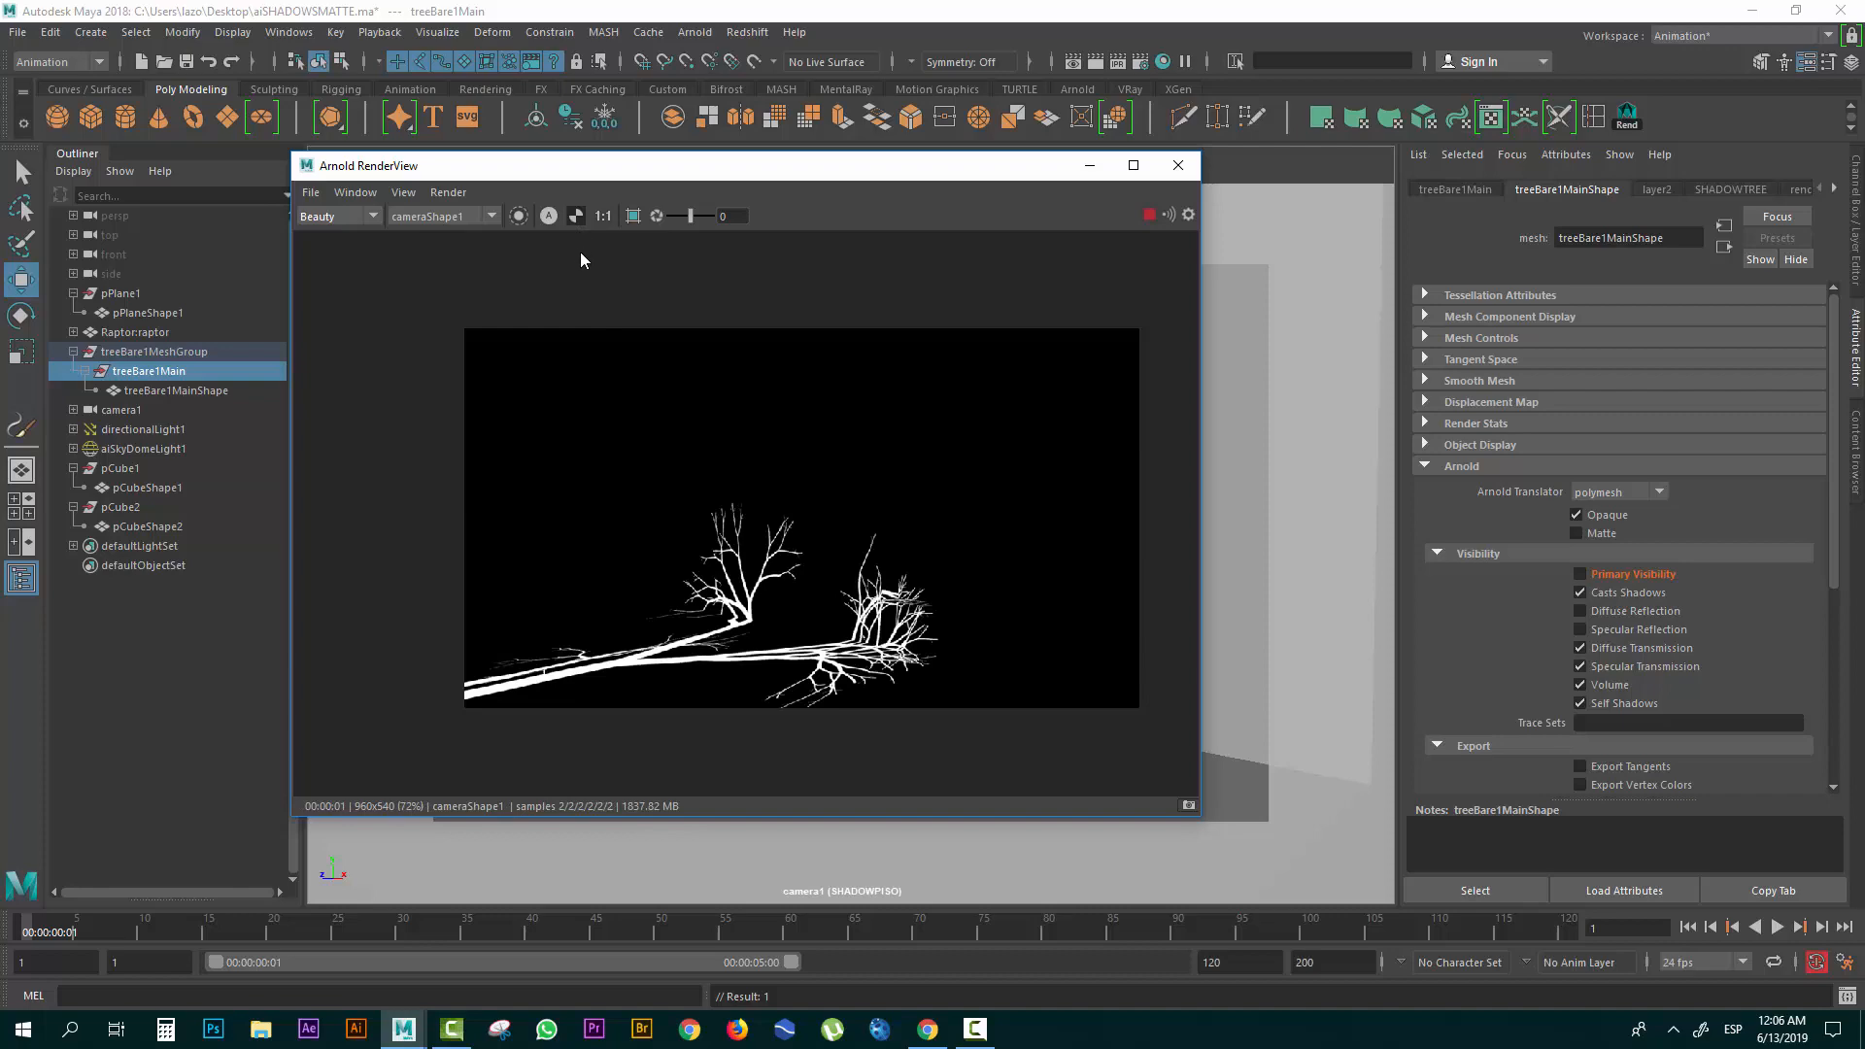
{"action": "left_click", "coordinate": [1178, 165]}
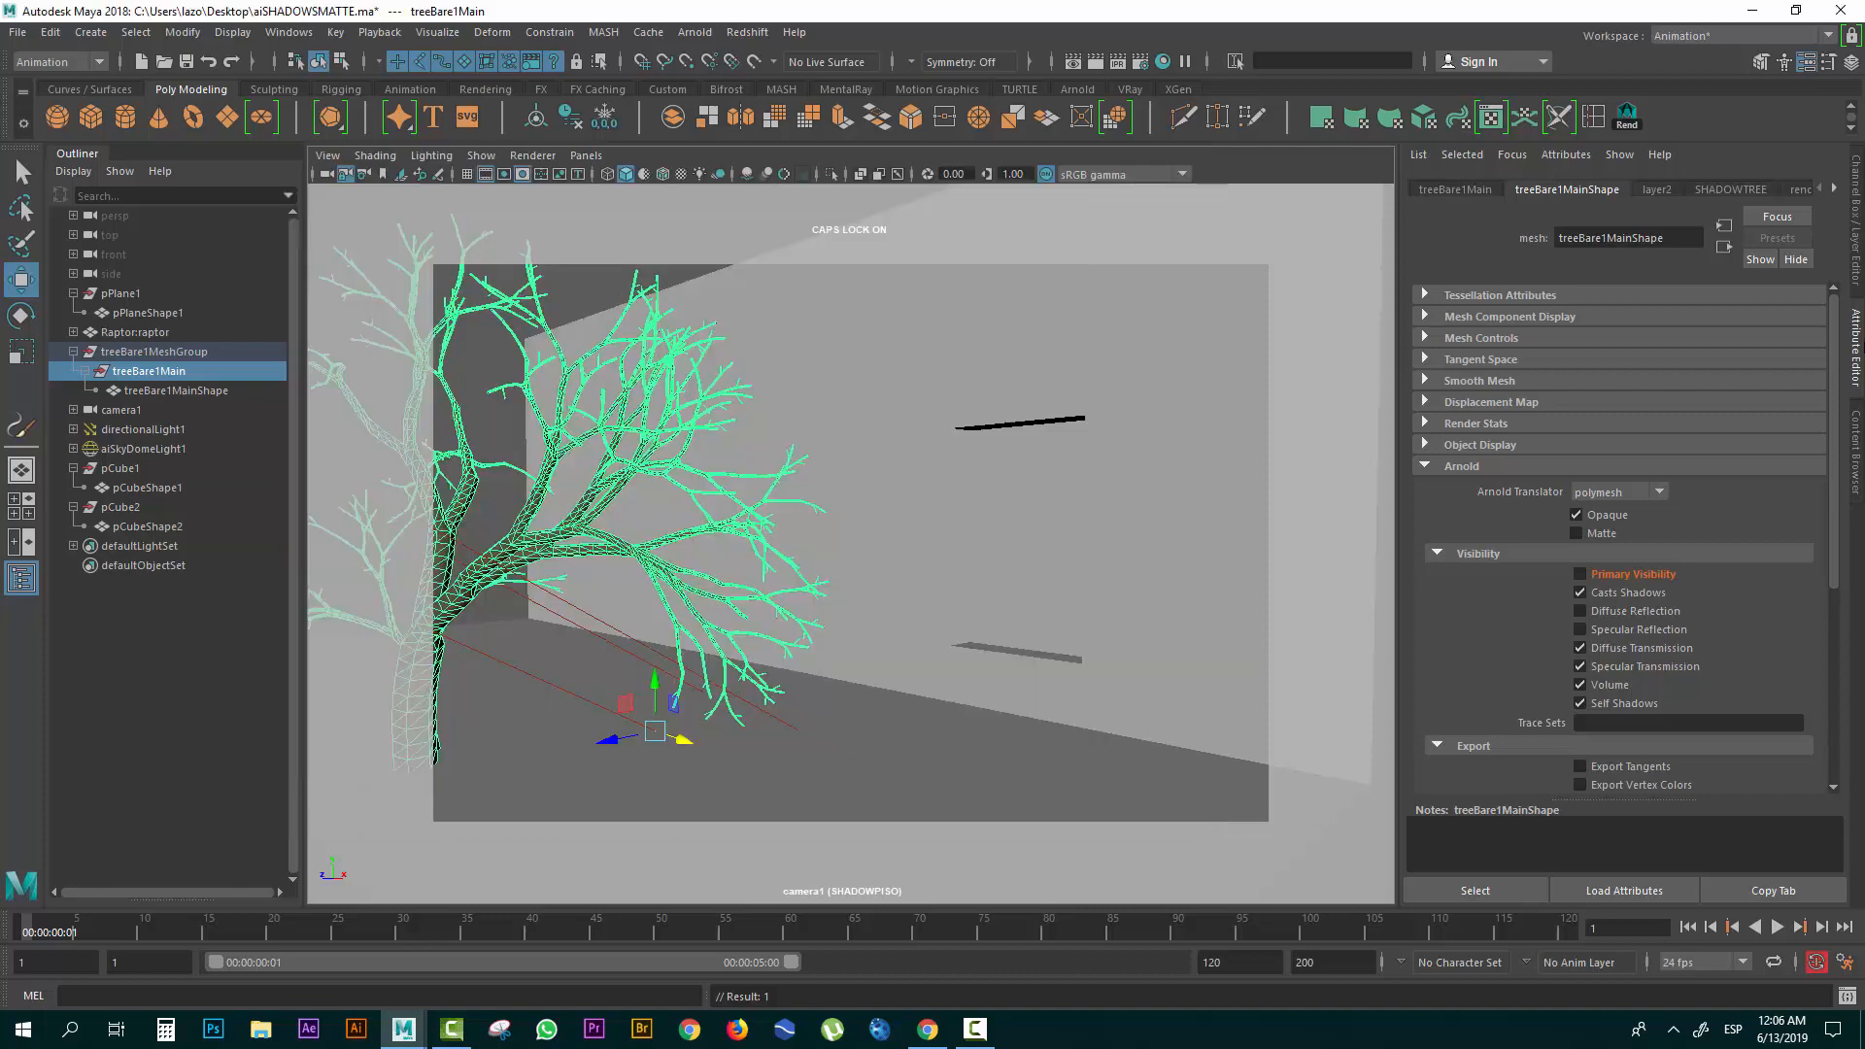
{"action": "left_click", "coordinate": [1855, 442]}
{"action": "left_click", "coordinate": [1859, 283]}
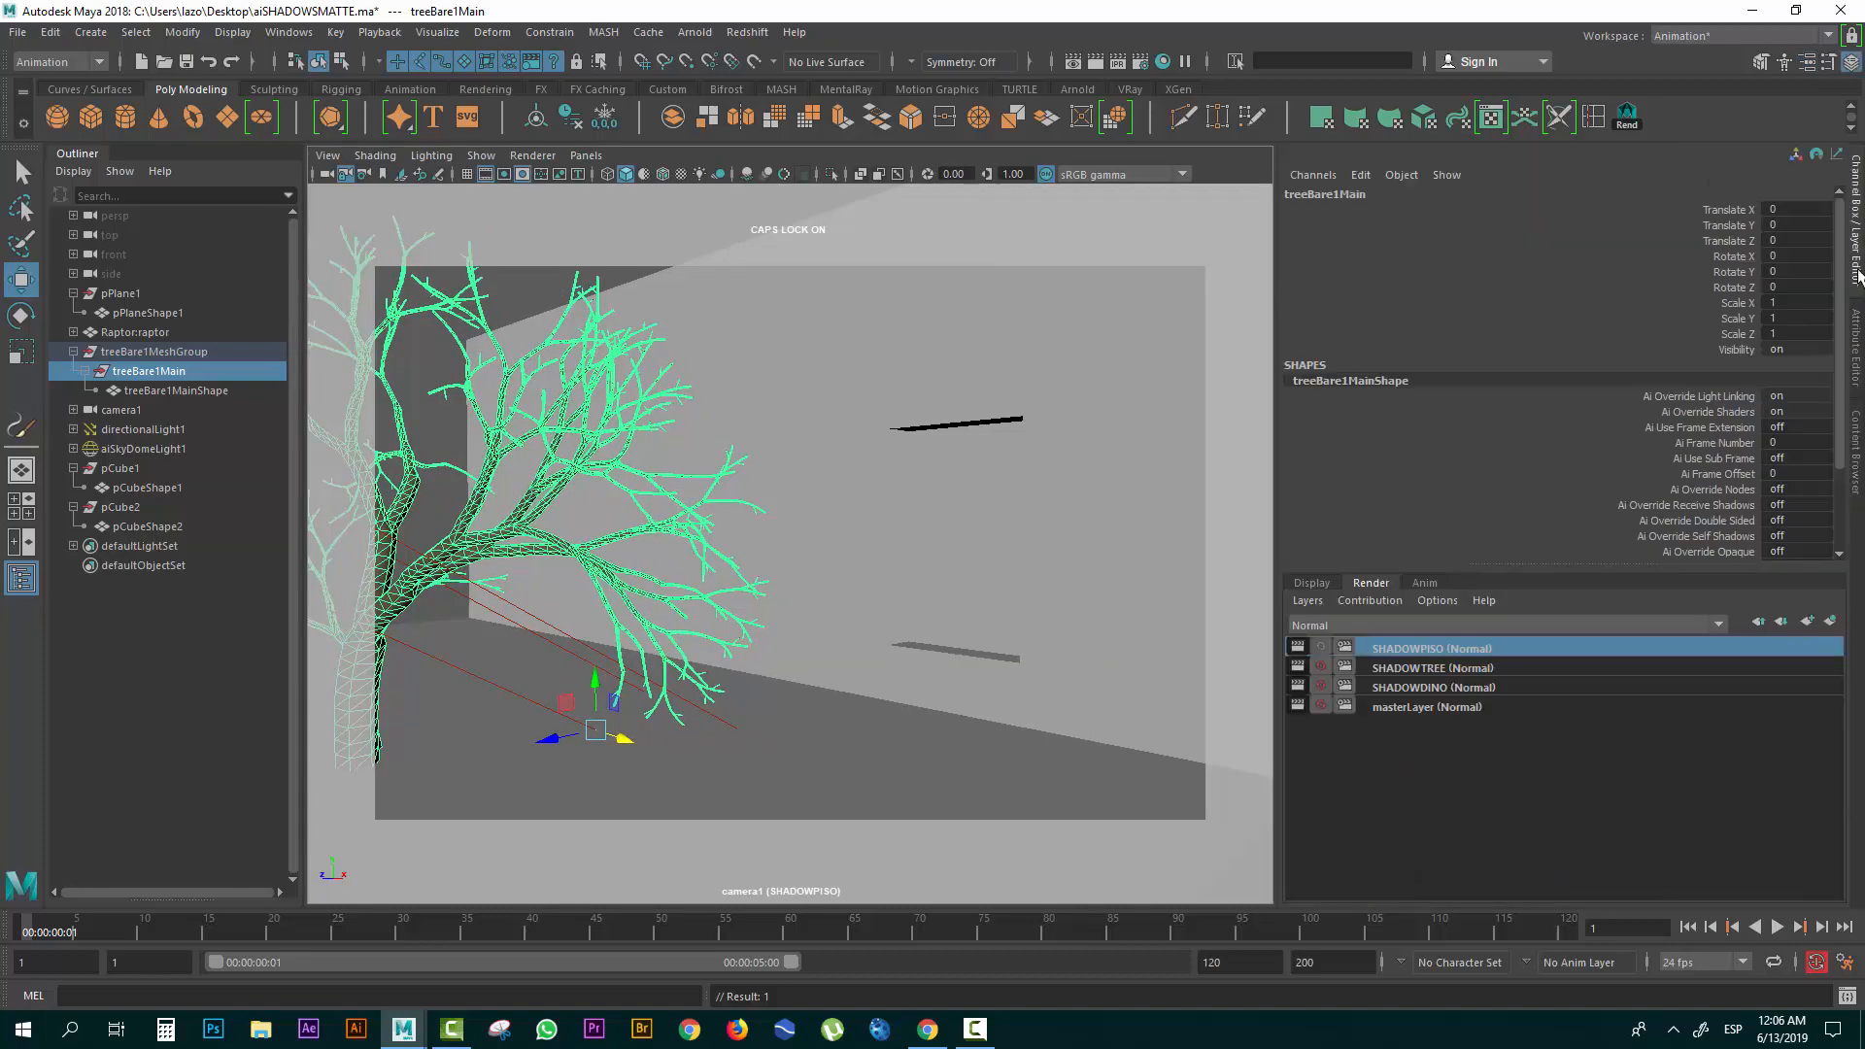
Create a render layer named DINO containing the raptor from the SHADOWDINO layer.
{"action": "left_click", "coordinate": [1512, 668]}
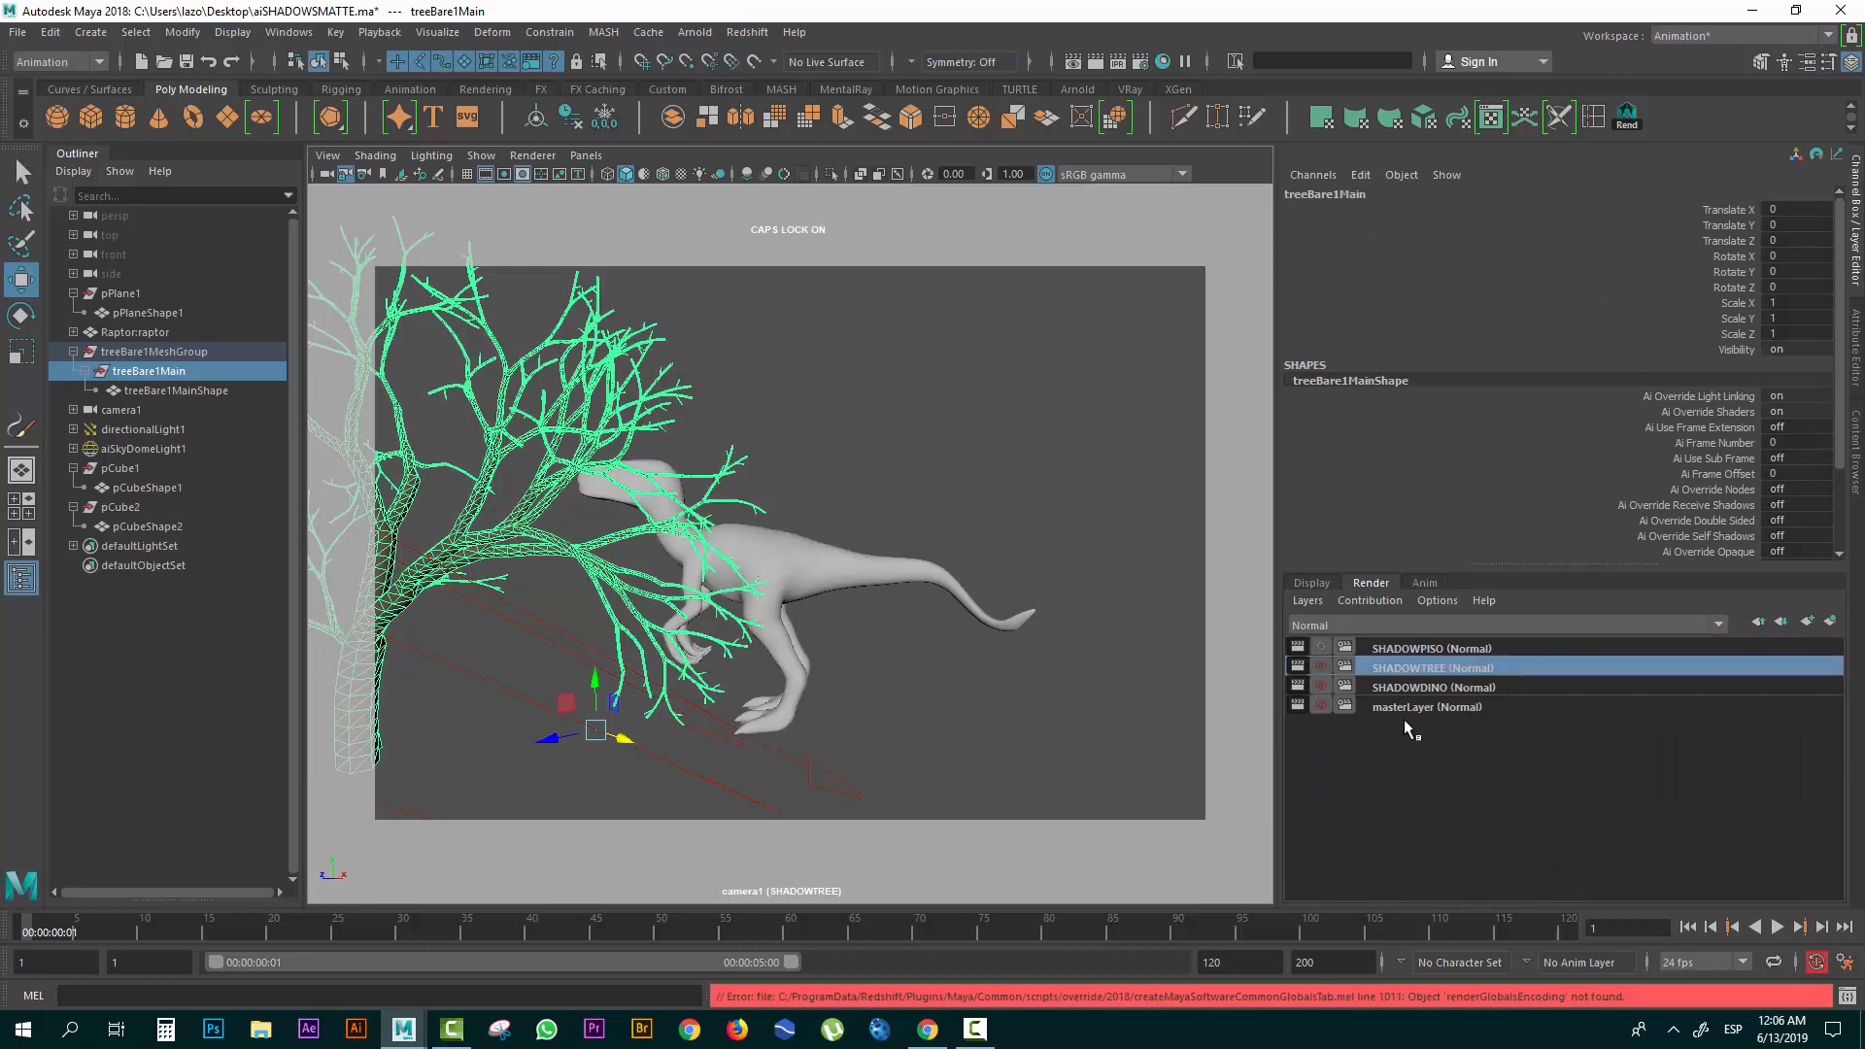
{"action": "left_click", "coordinate": [1460, 686]}
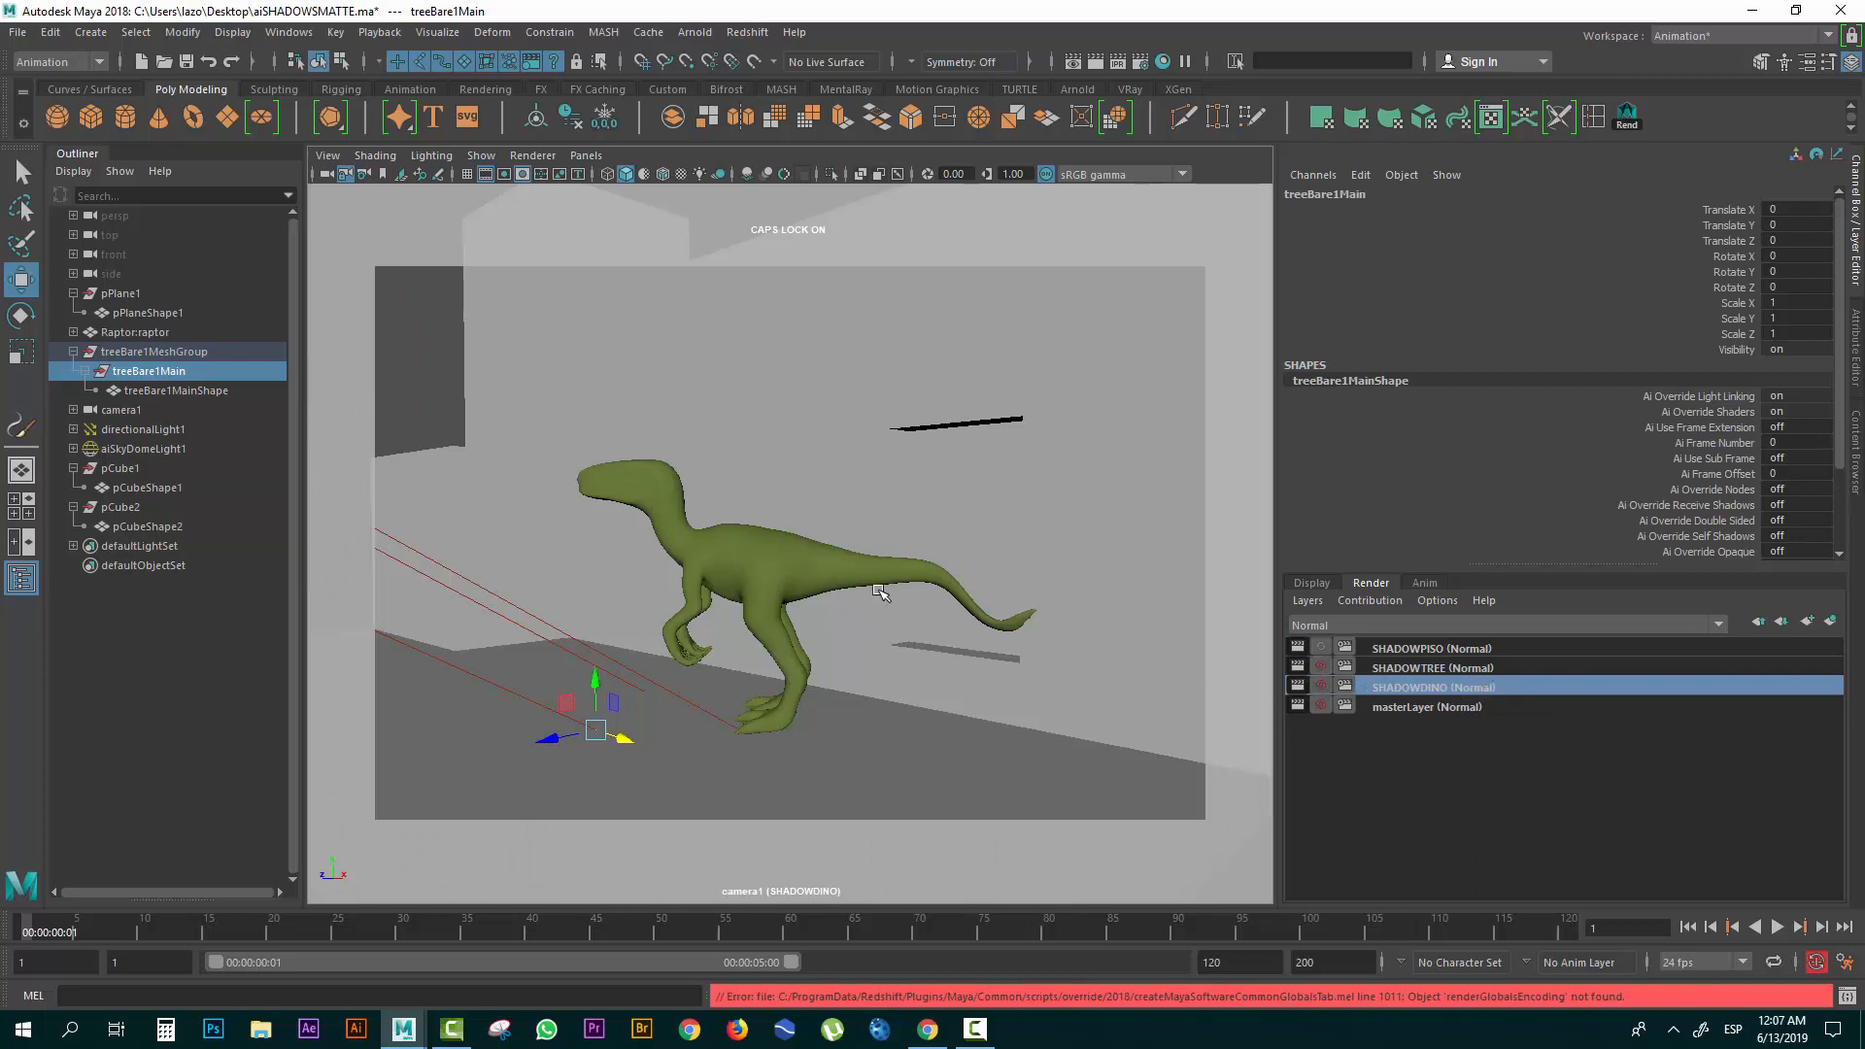
{"action": "left_click", "coordinate": [830, 604]}
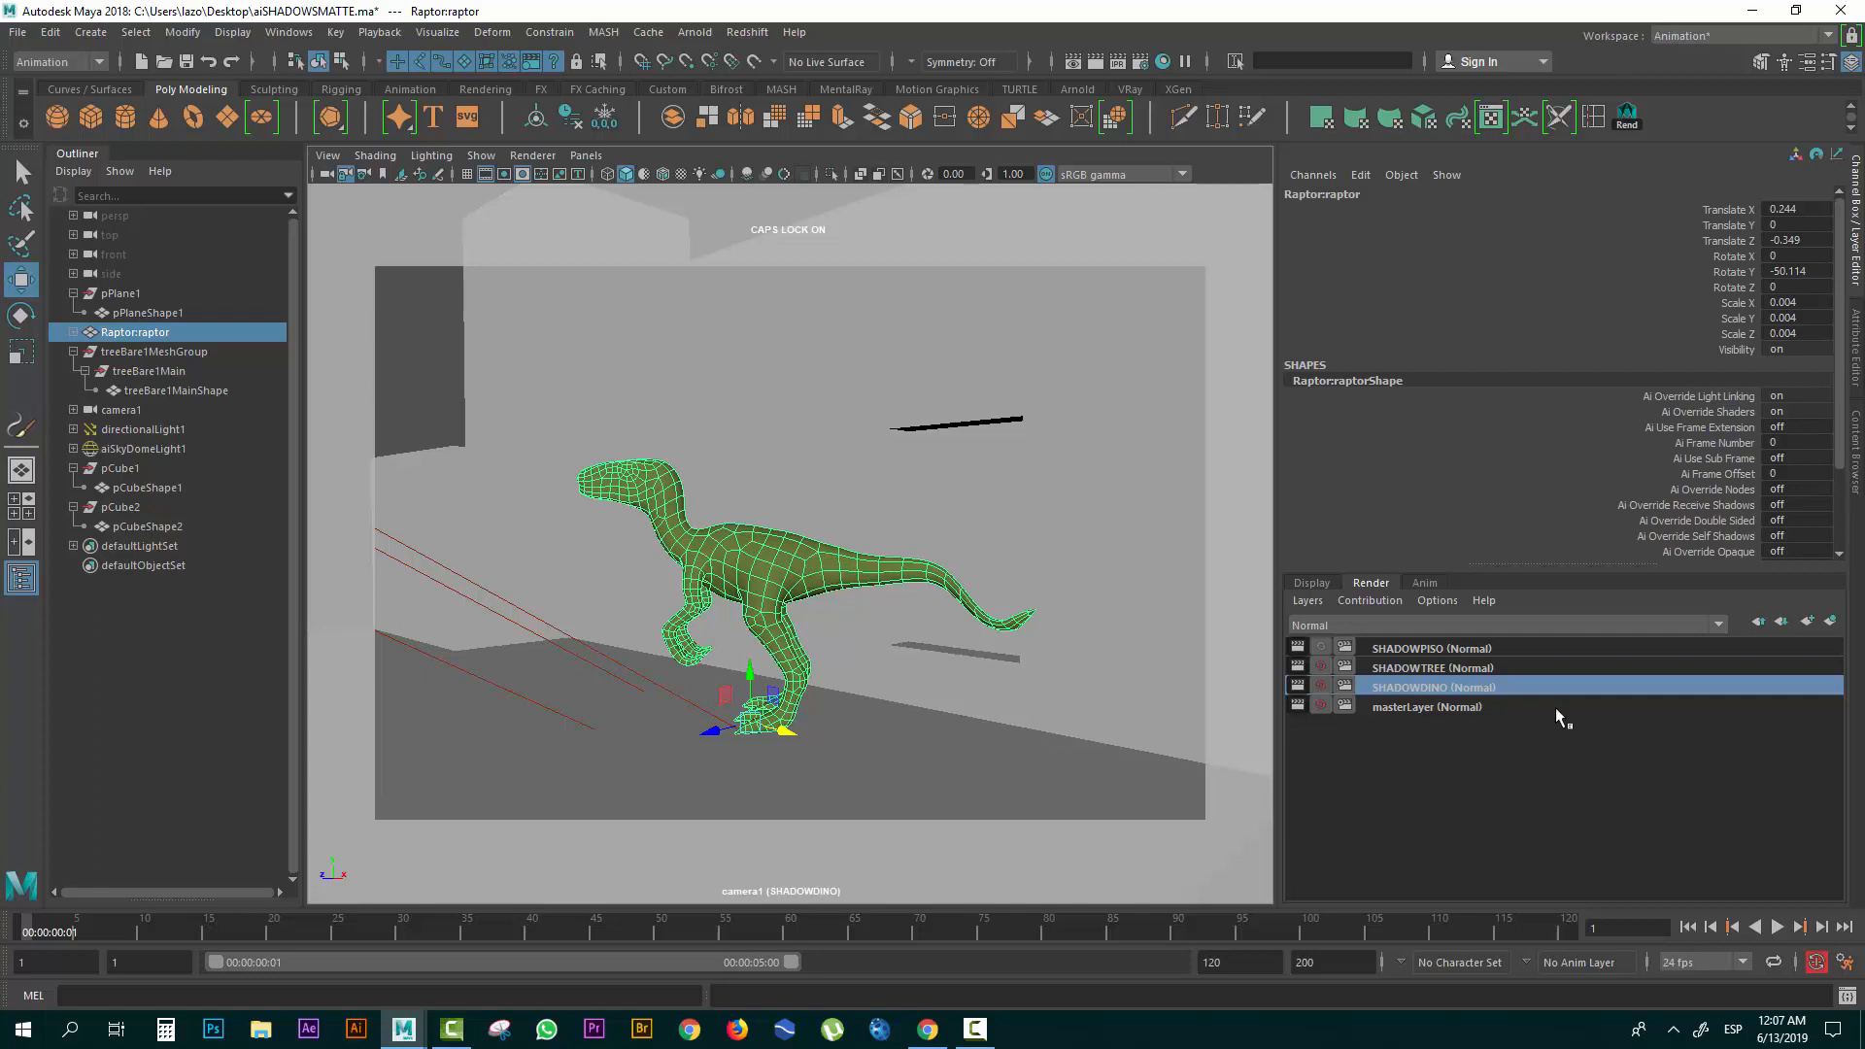
{"action": "left_click", "coordinate": [1830, 621]}
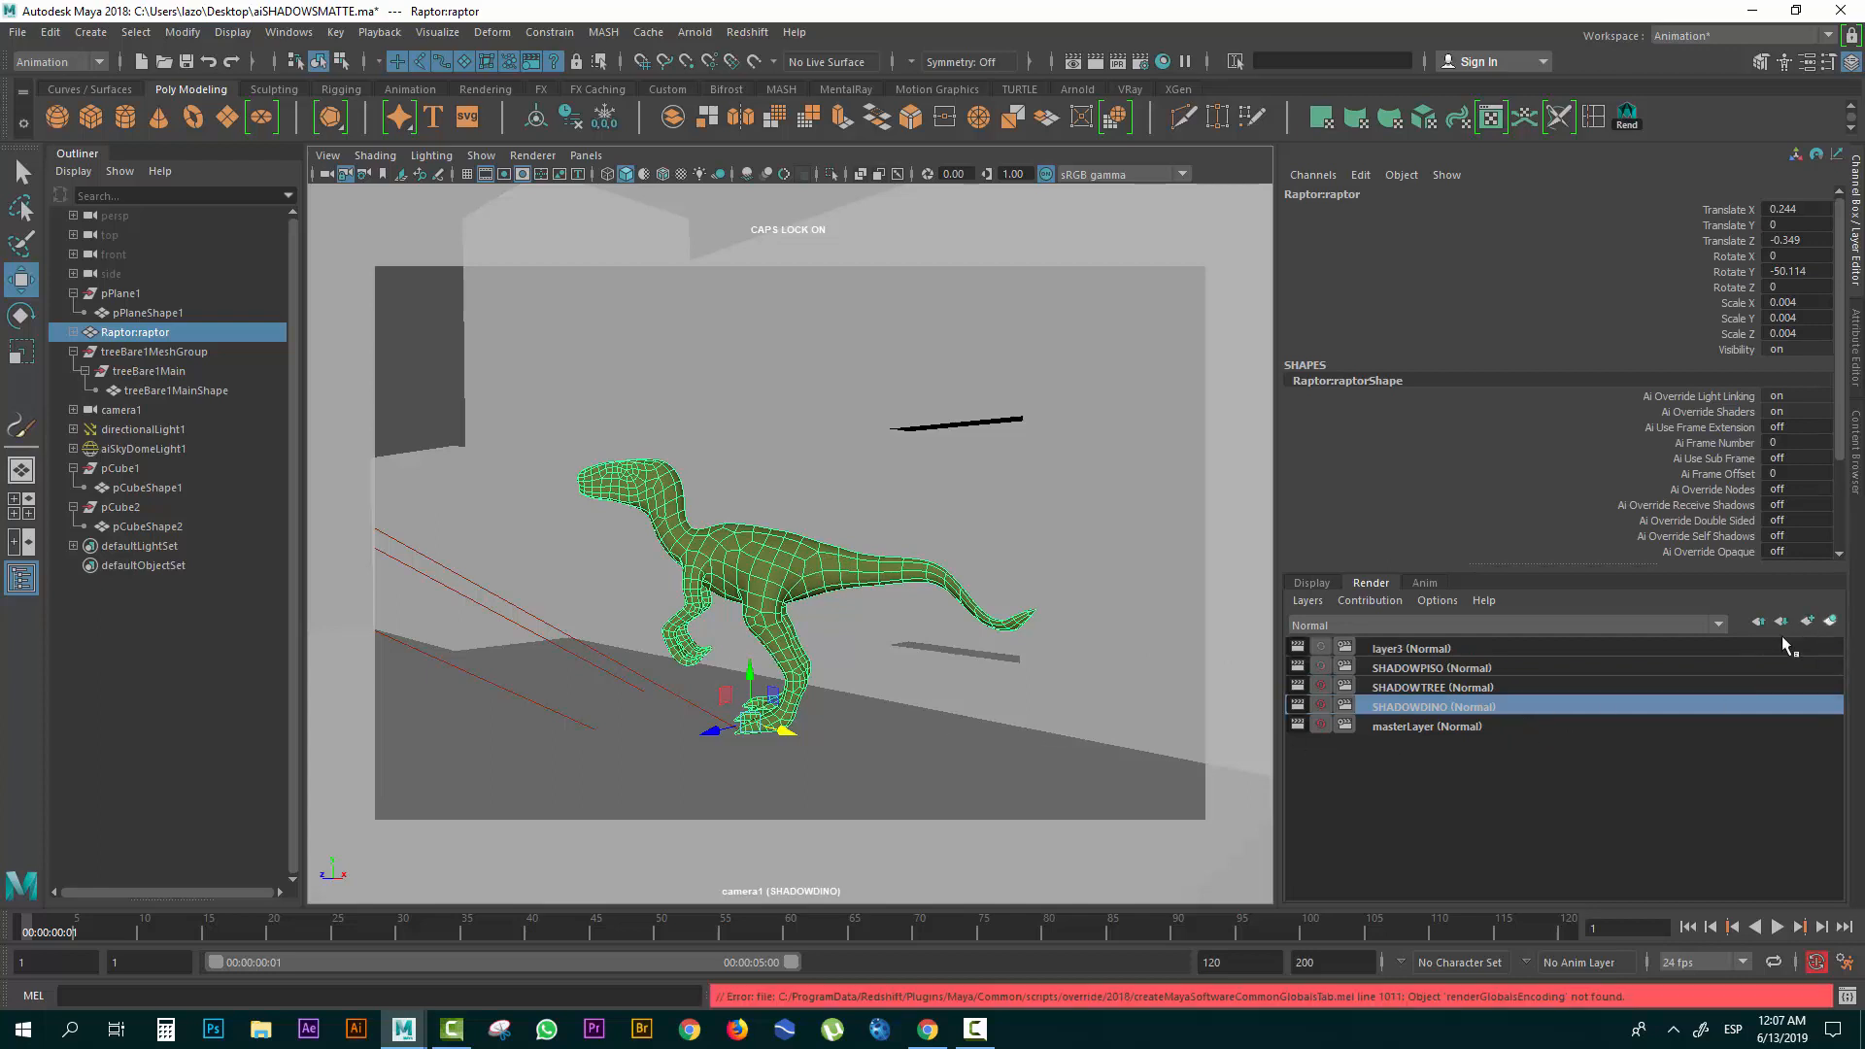
{"action": "double_click", "coordinate": [1403, 649]}
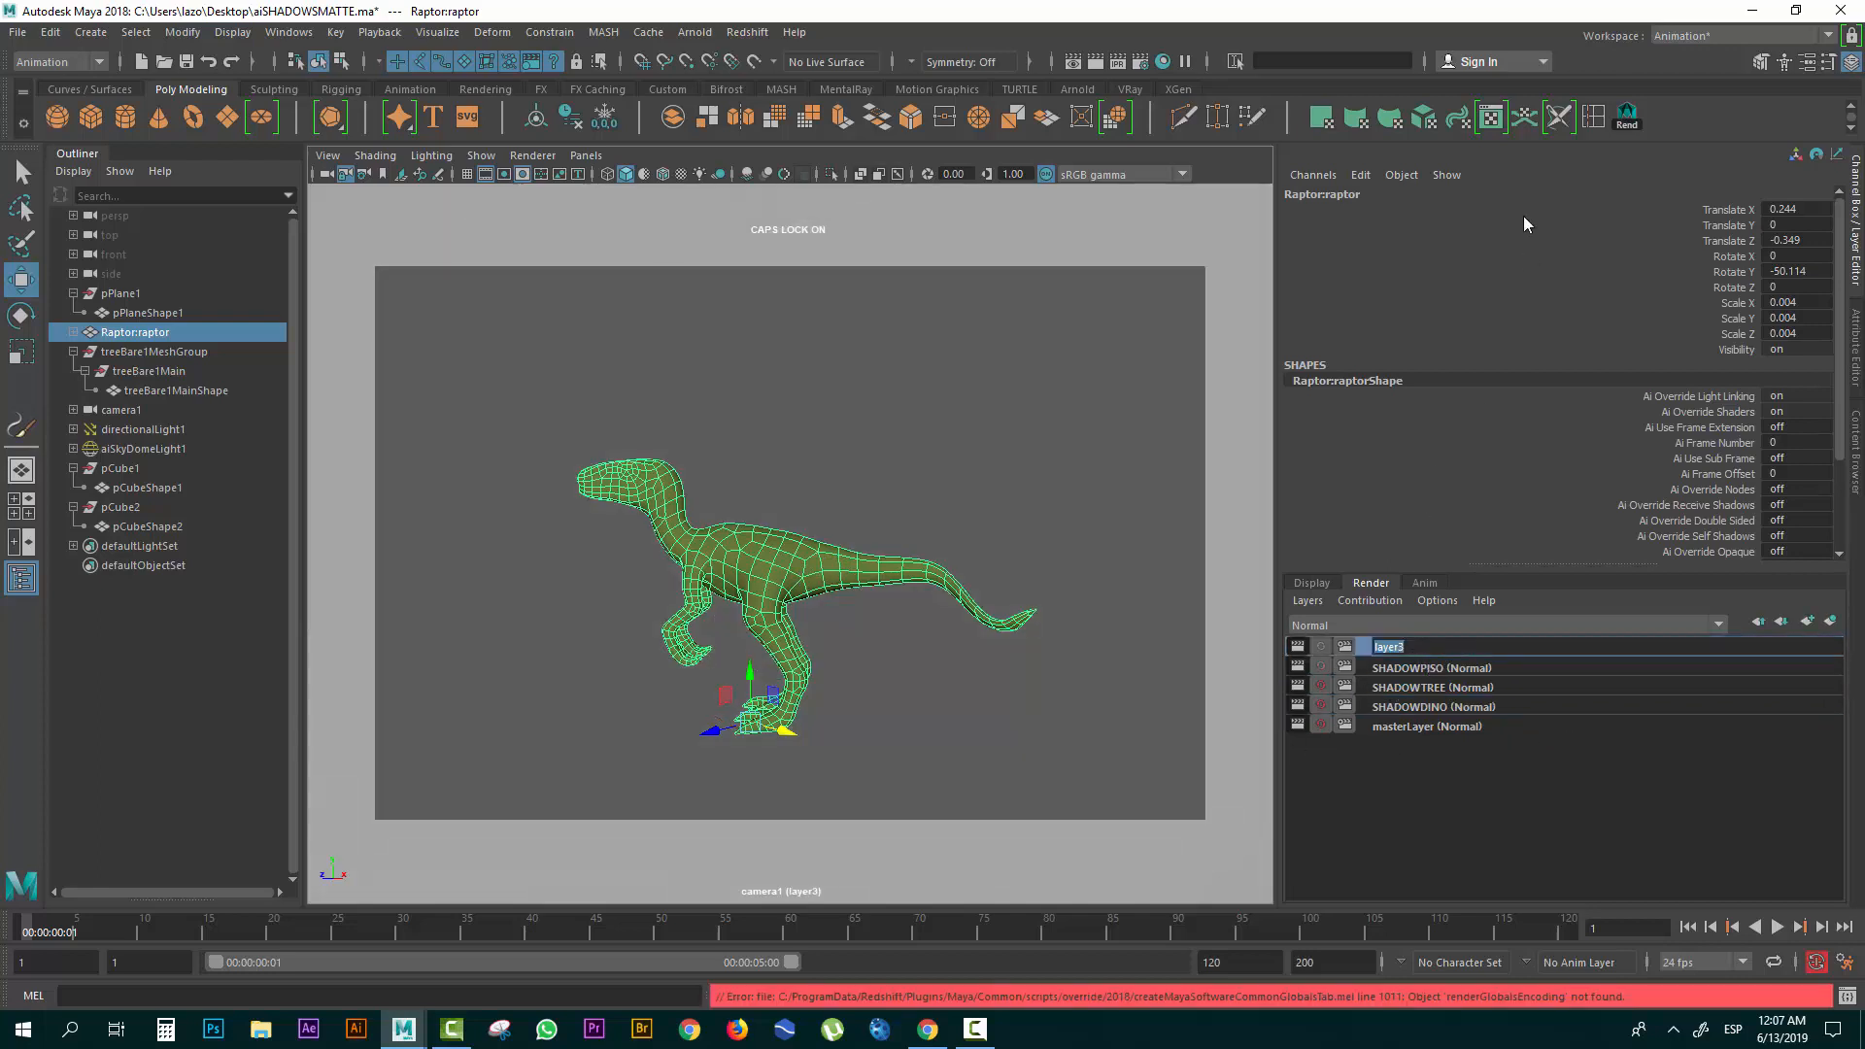
{"action": "type", "text": "DINO"}
{"action": "key", "text": "Return"}
Add directionalLight1 and aiSkyDomeLight1 from the master layer to the DINO render layer.
{"action": "left_click", "coordinate": [1483, 727]}
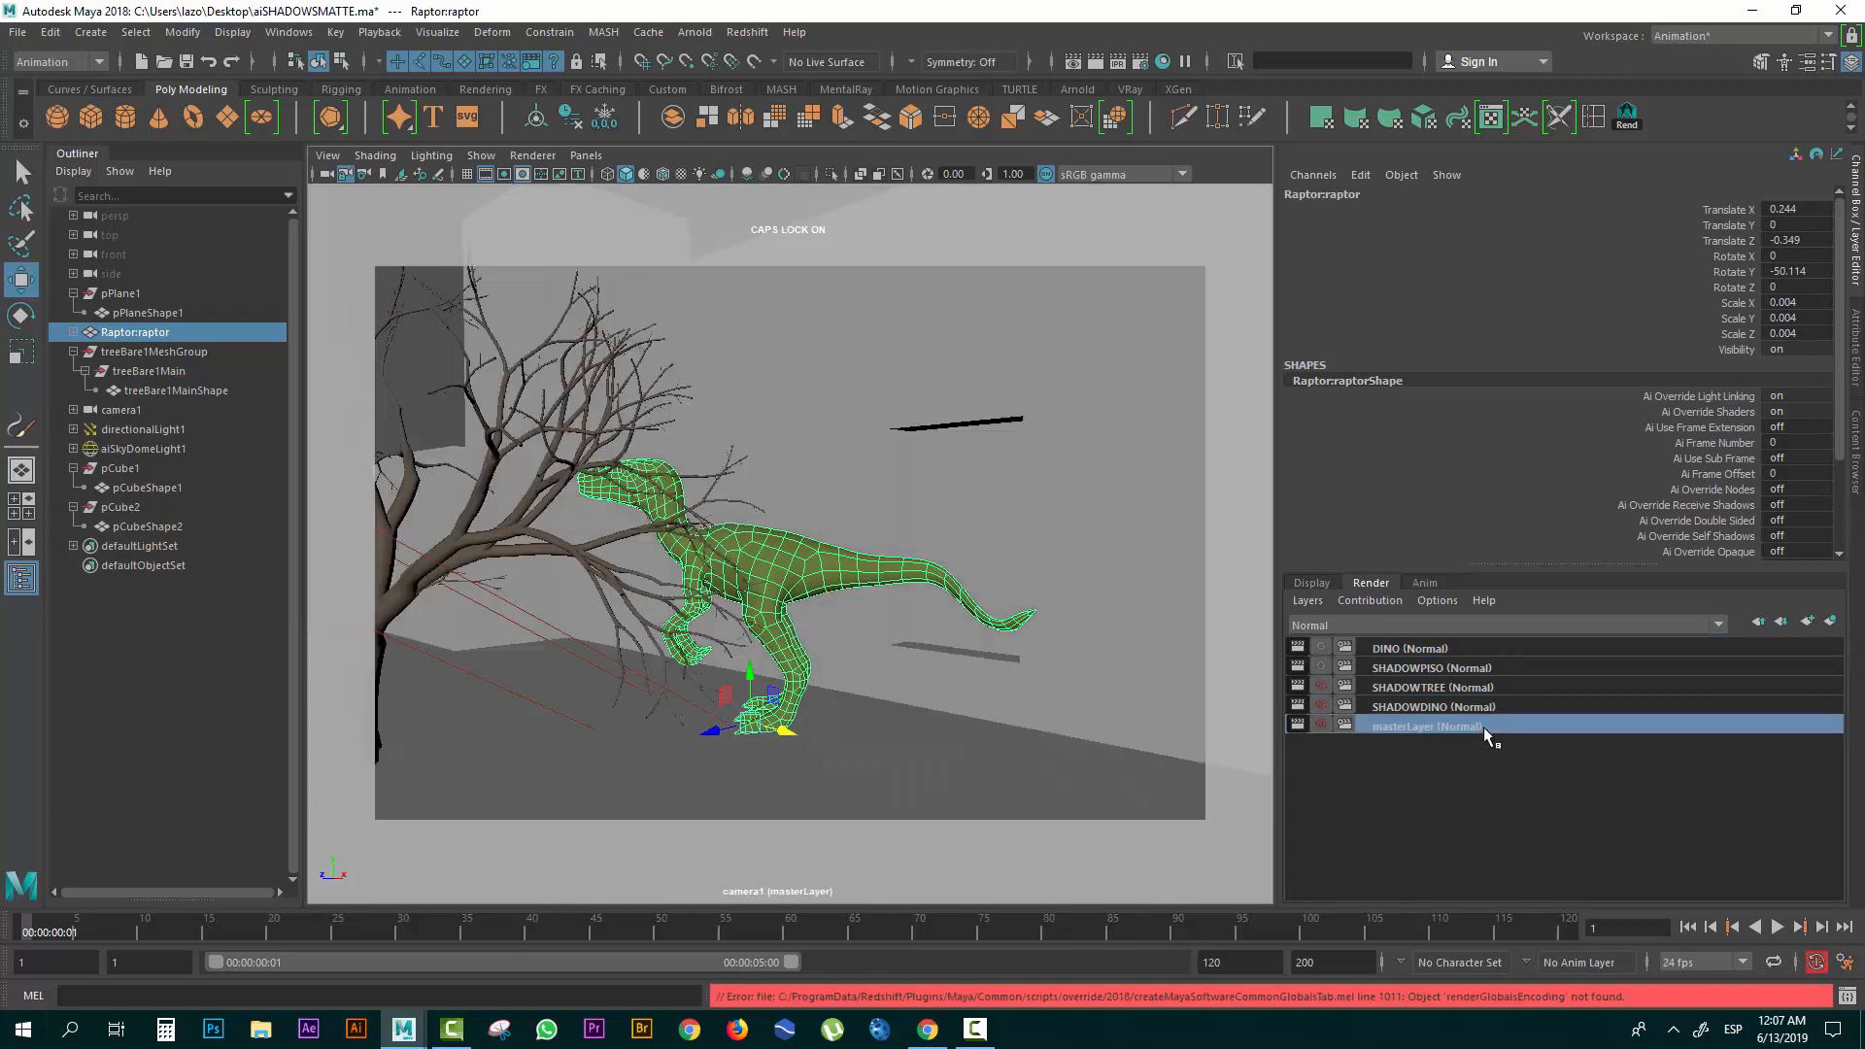
{"action": "left_click", "coordinate": [556, 623]}
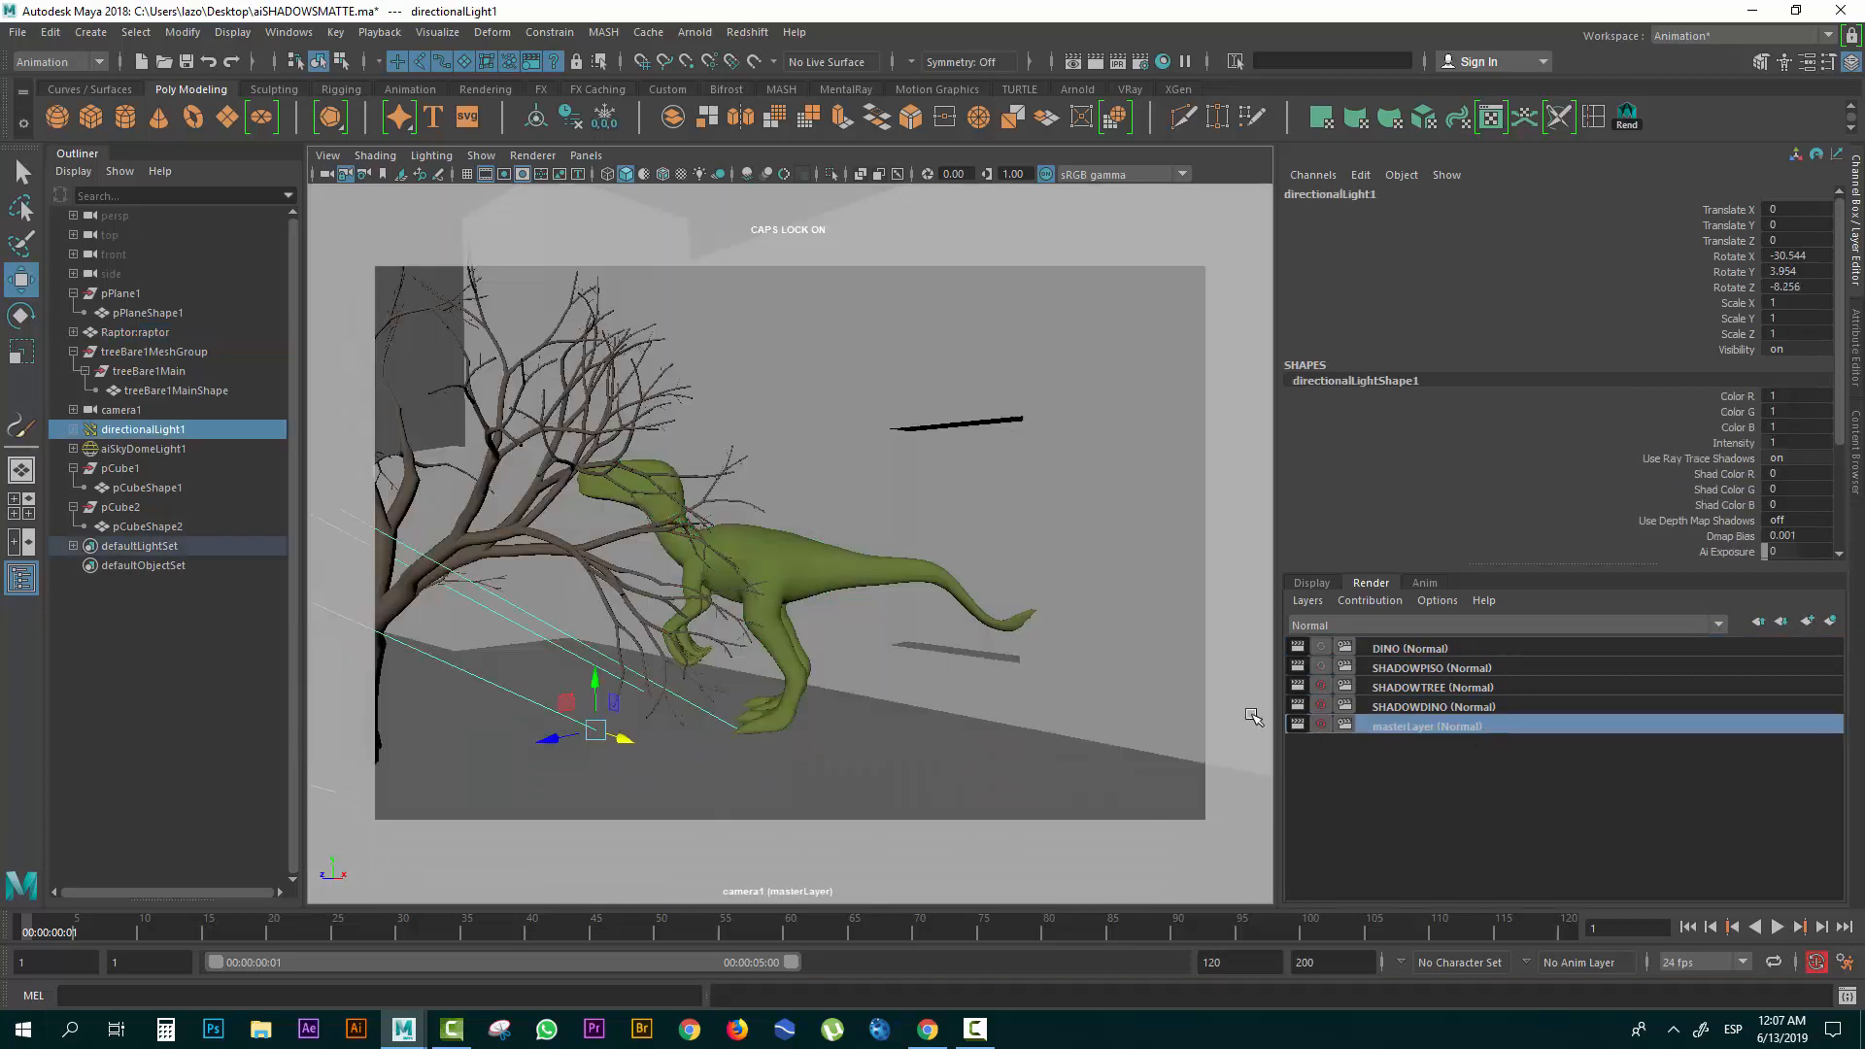
{"action": "left_click", "coordinate": [143, 449], "text": "ctrl"}
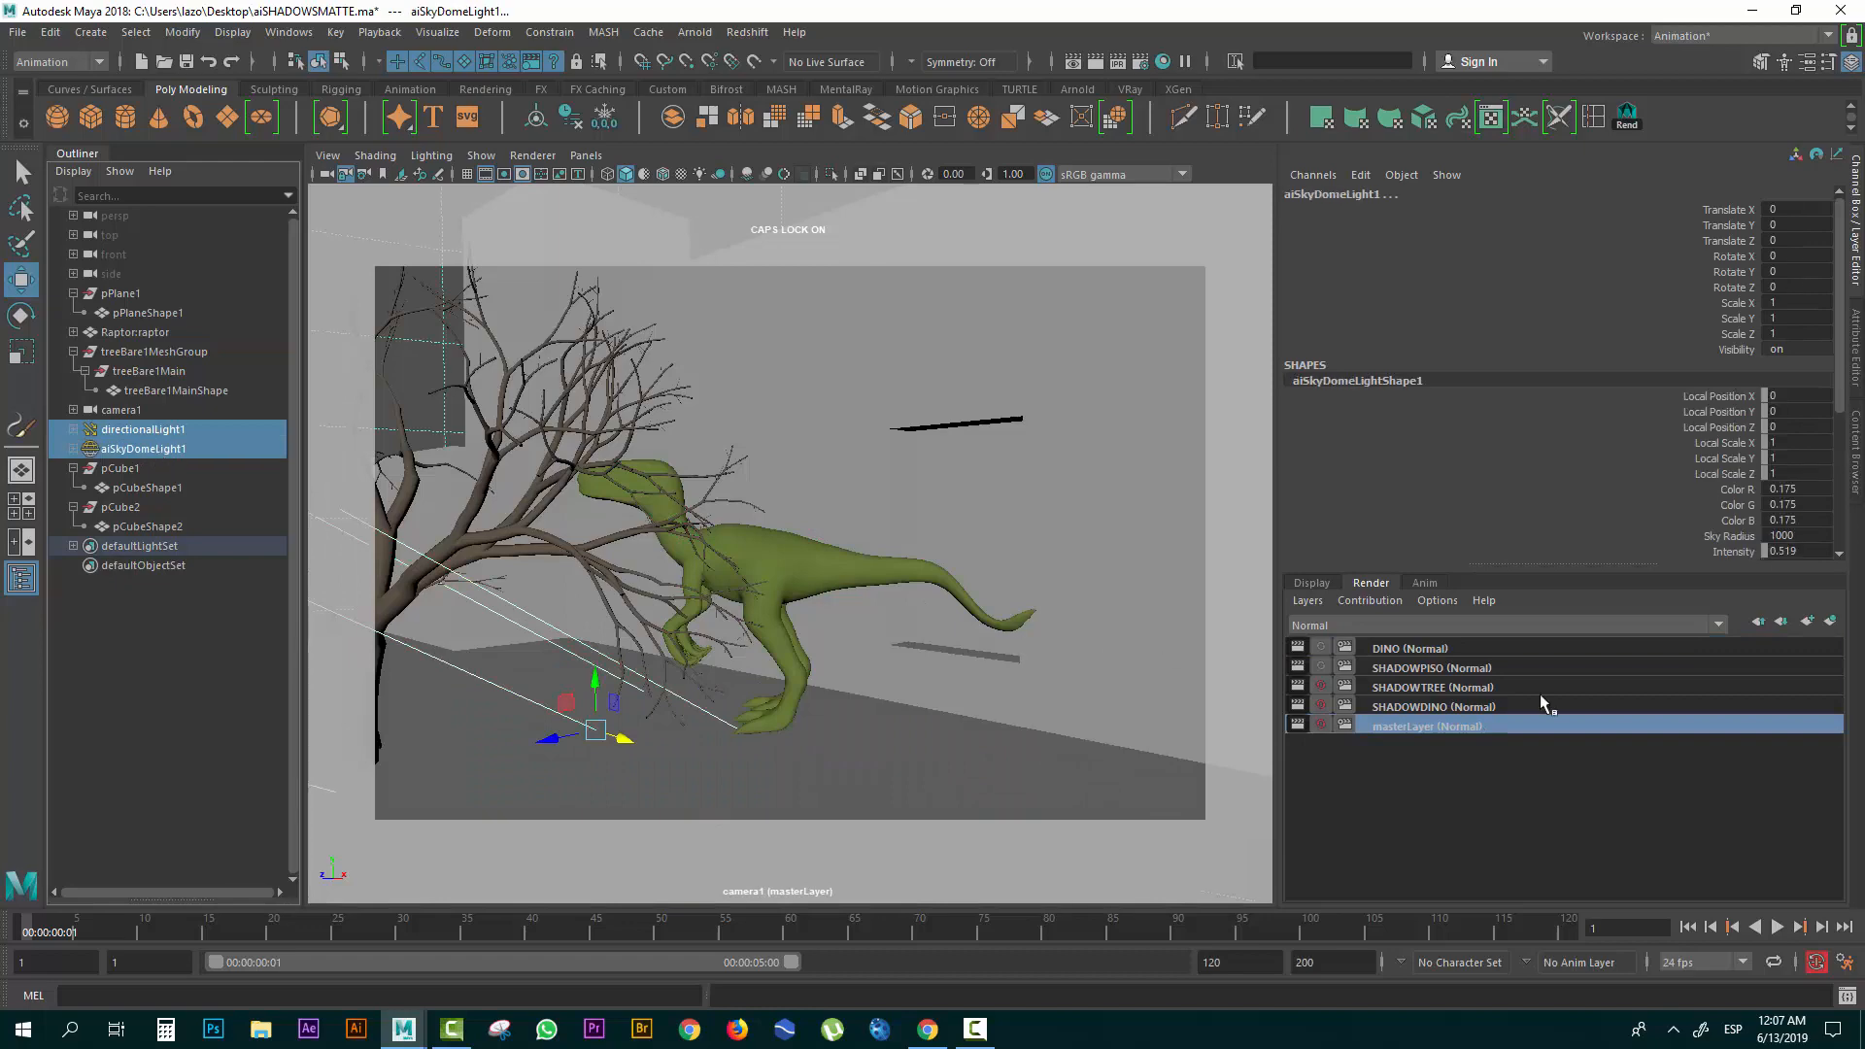
{"action": "left_click", "coordinate": [1457, 648]}
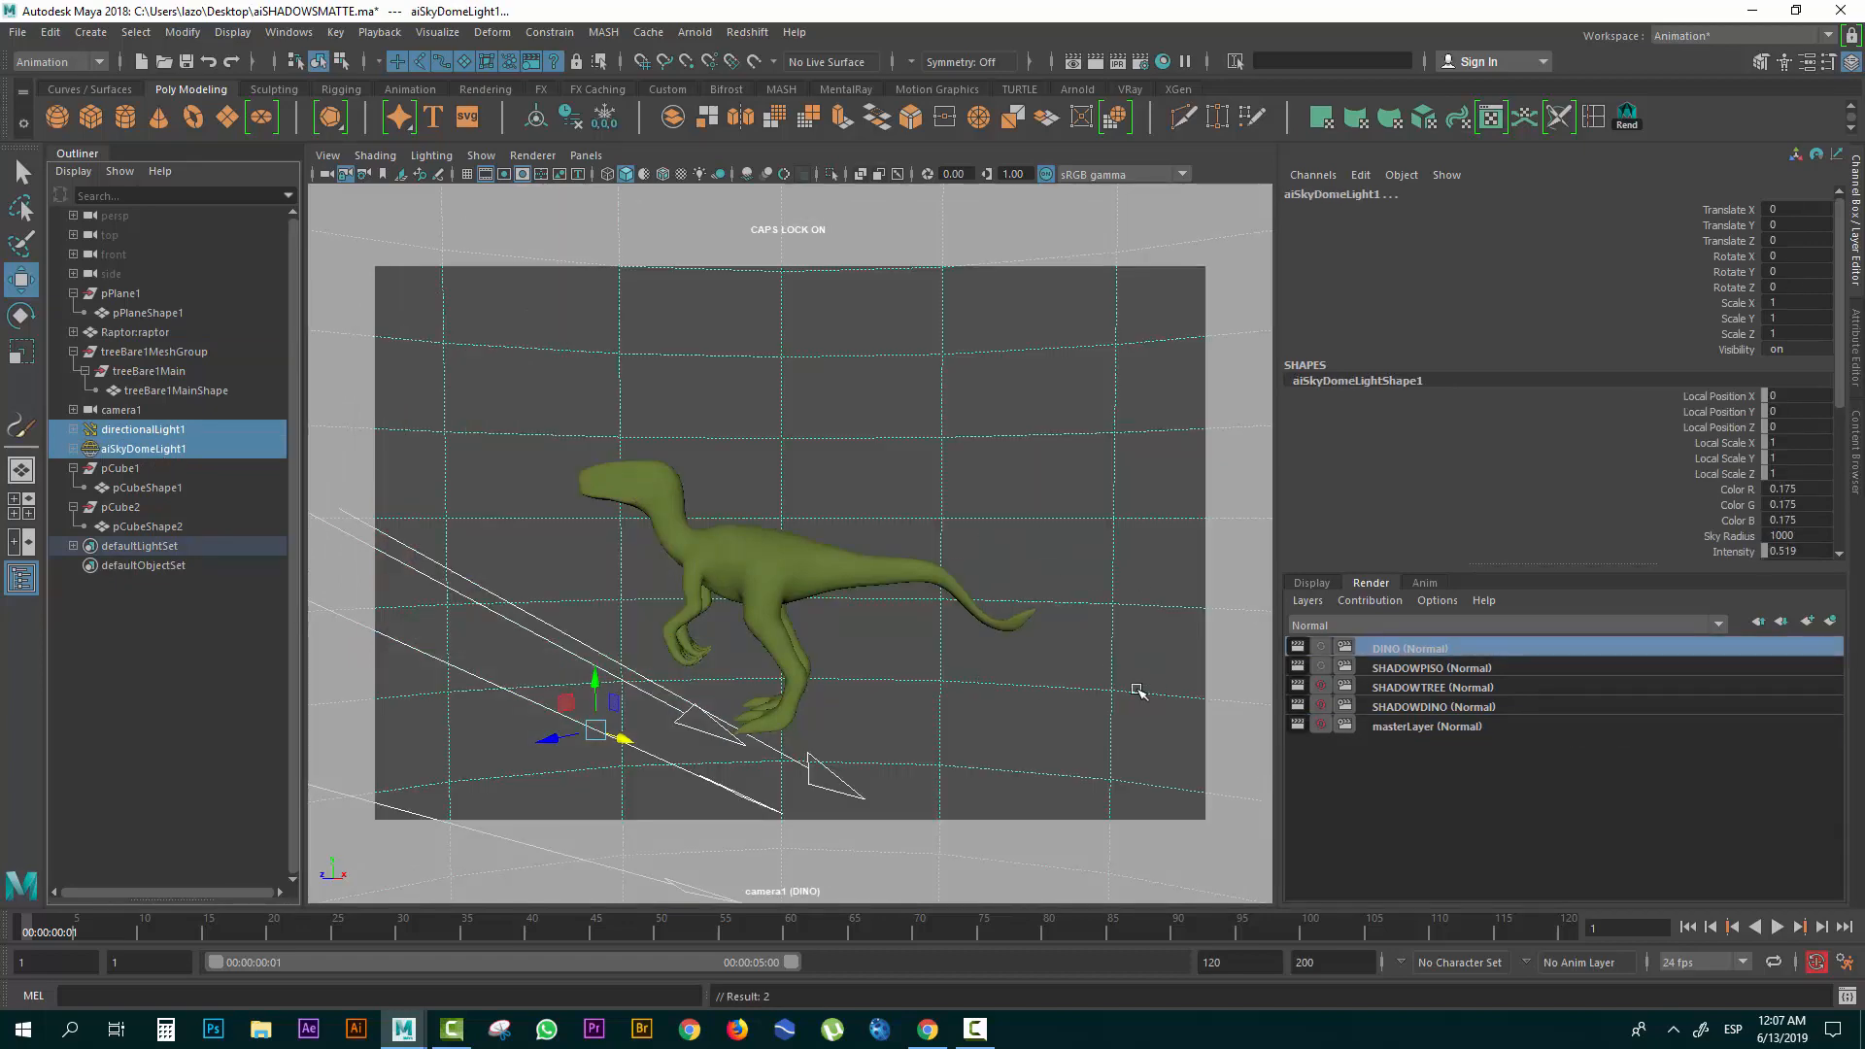
Render the DINO layer in Arnold RenderView and review the SHADOWPISO, SHADOWTREE and SHADOWDINO layers in the alpha channel.
{"action": "left_click", "coordinate": [702, 34]}
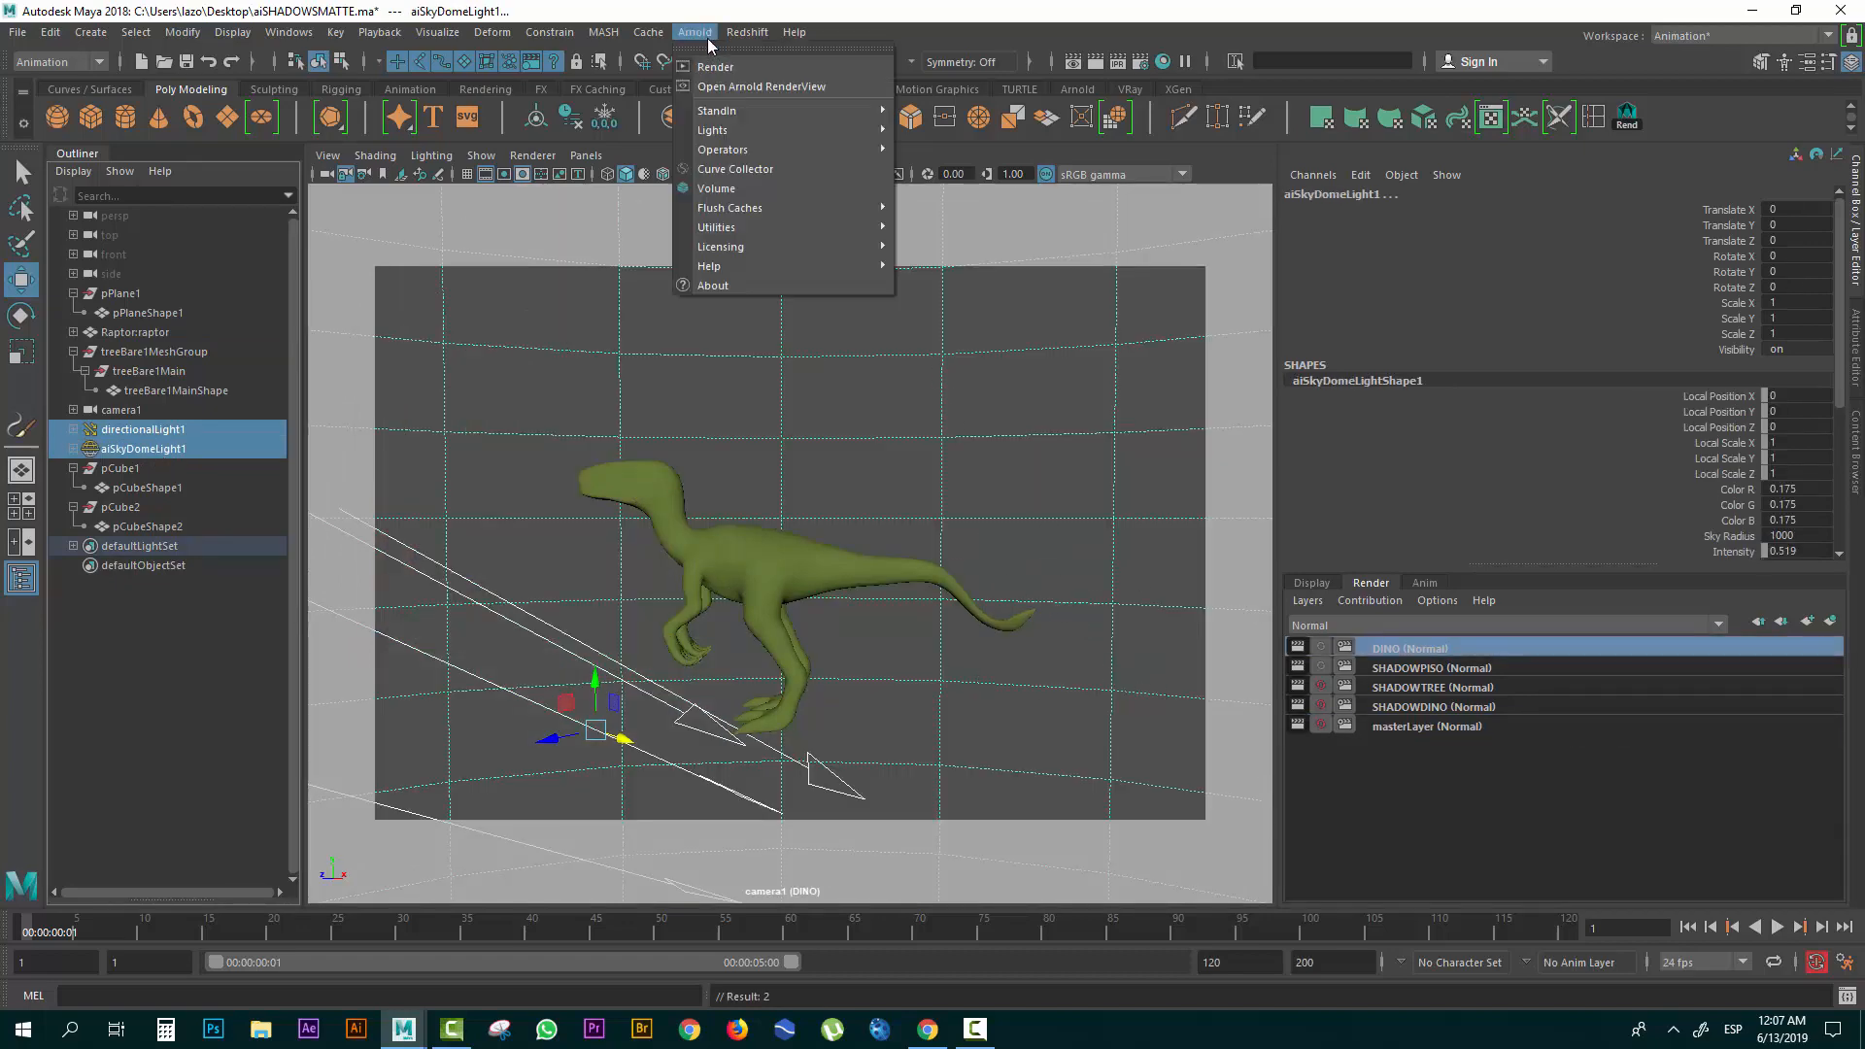
{"action": "left_click", "coordinate": [822, 83]}
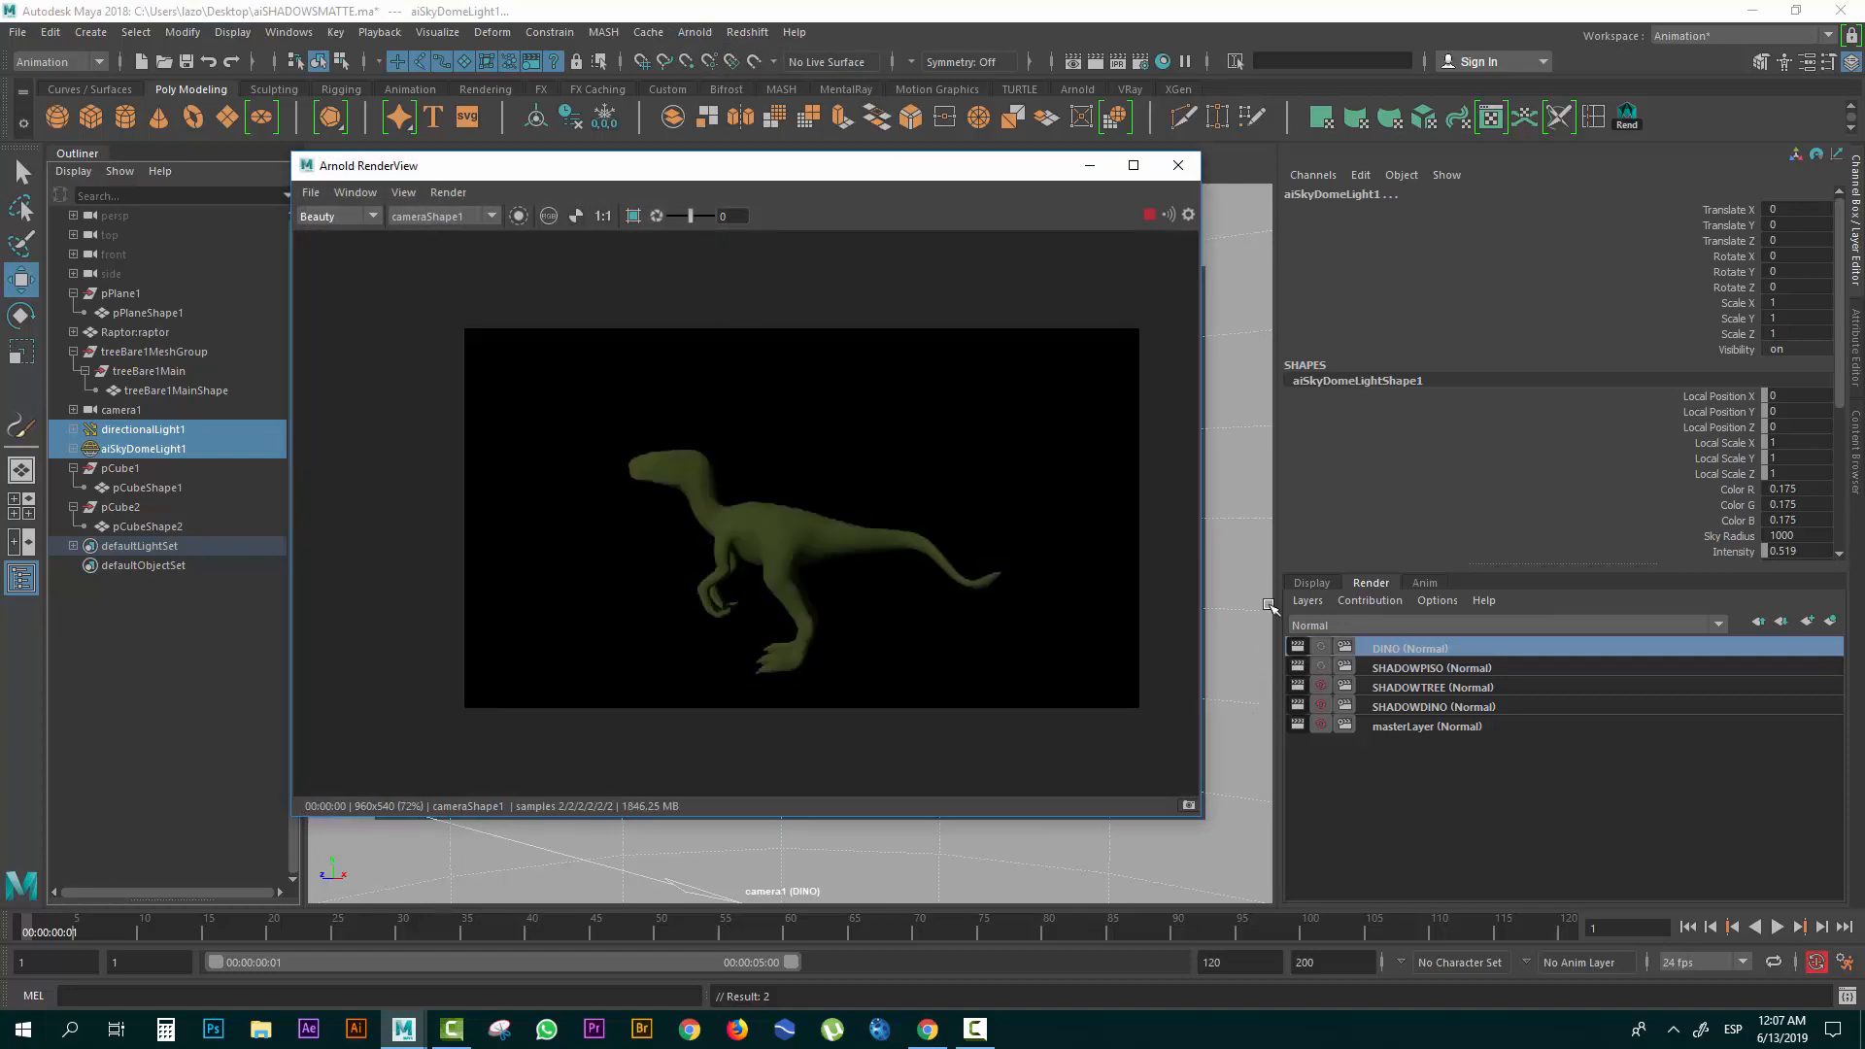
{"action": "left_click", "coordinate": [1444, 670]}
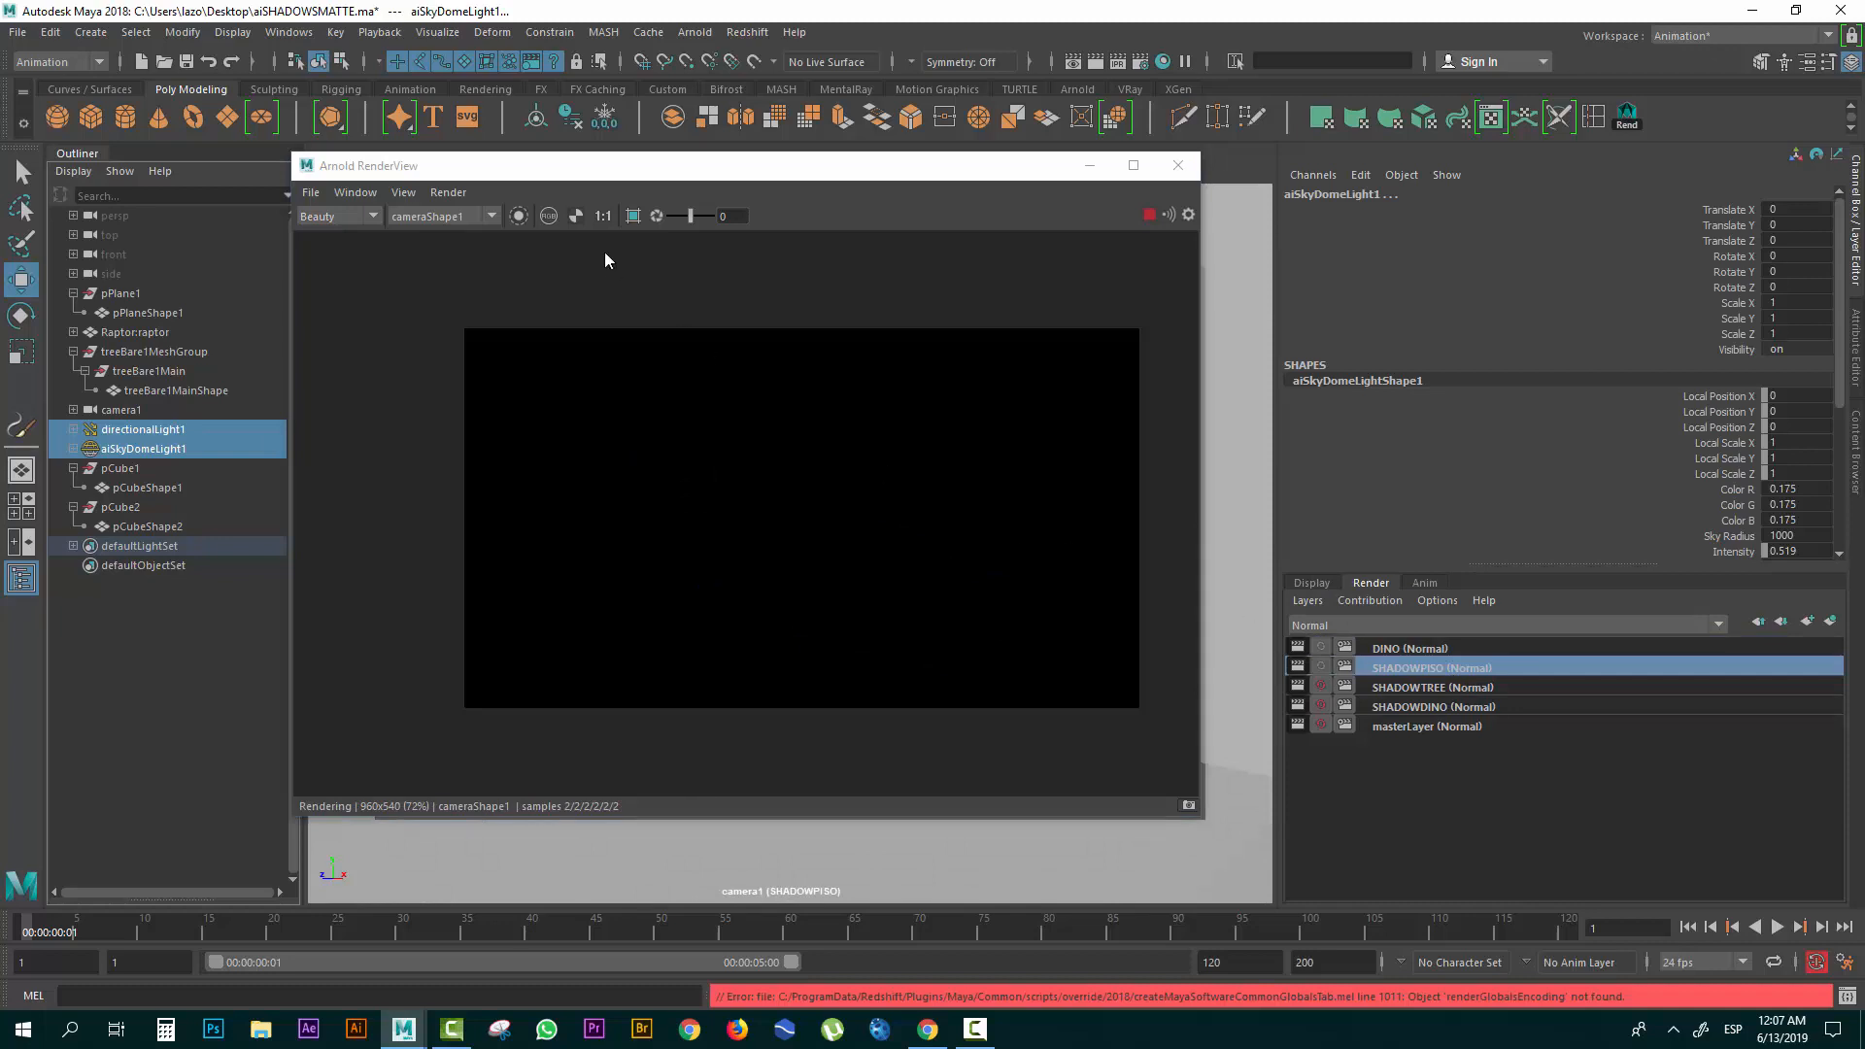
{"action": "left_click", "coordinate": [575, 217]}
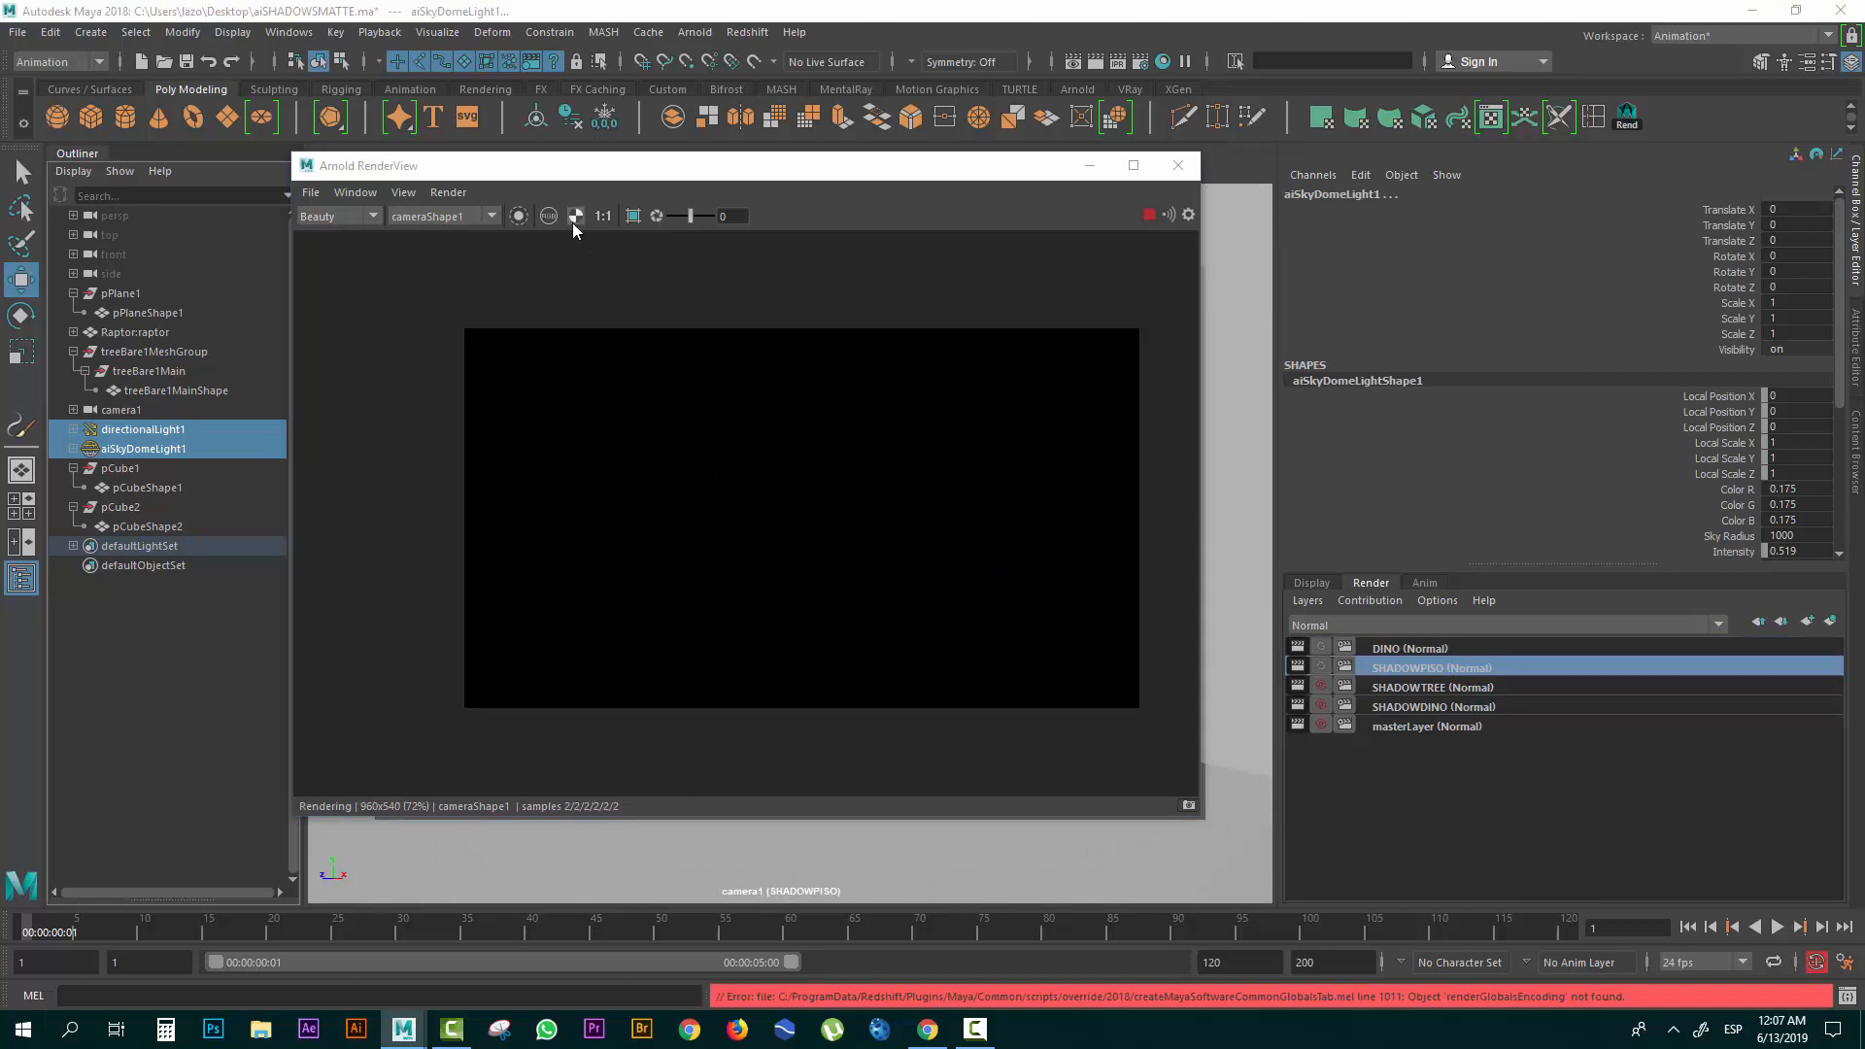
{"action": "left_click", "coordinate": [1469, 688]}
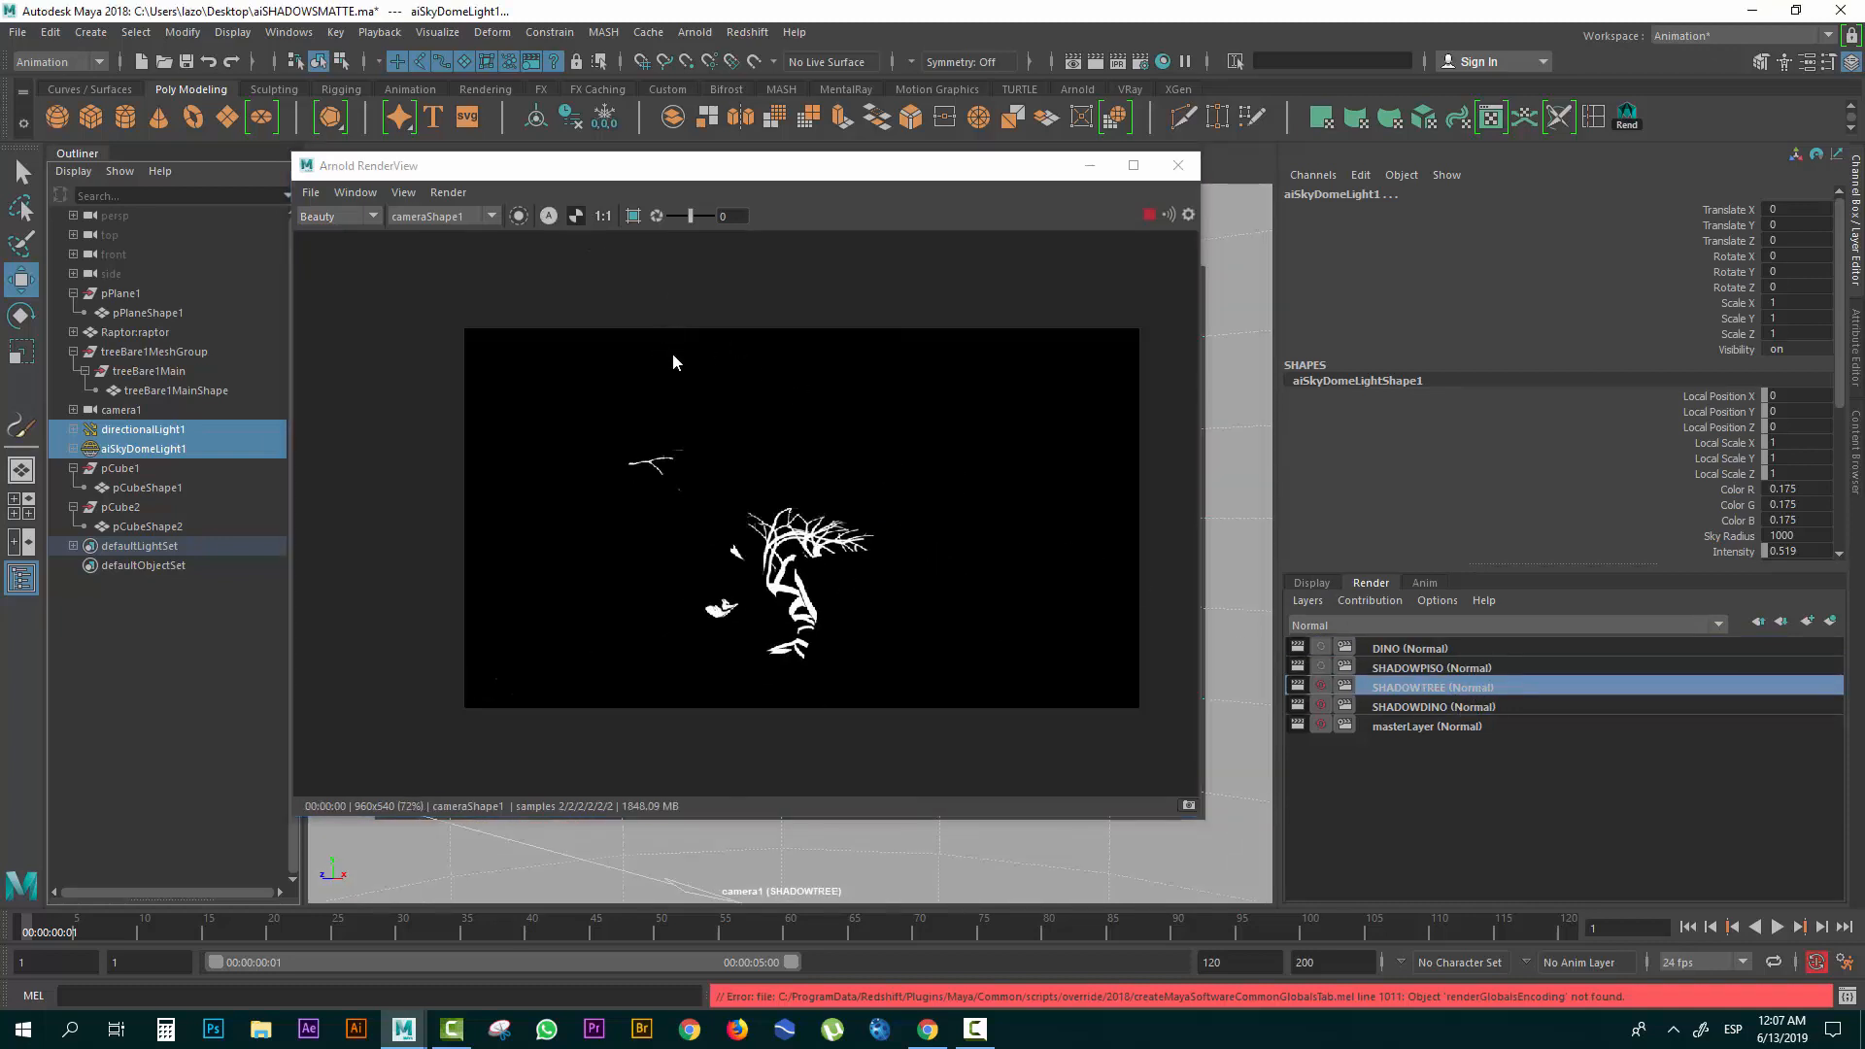
{"action": "left_click", "coordinate": [1428, 713]}
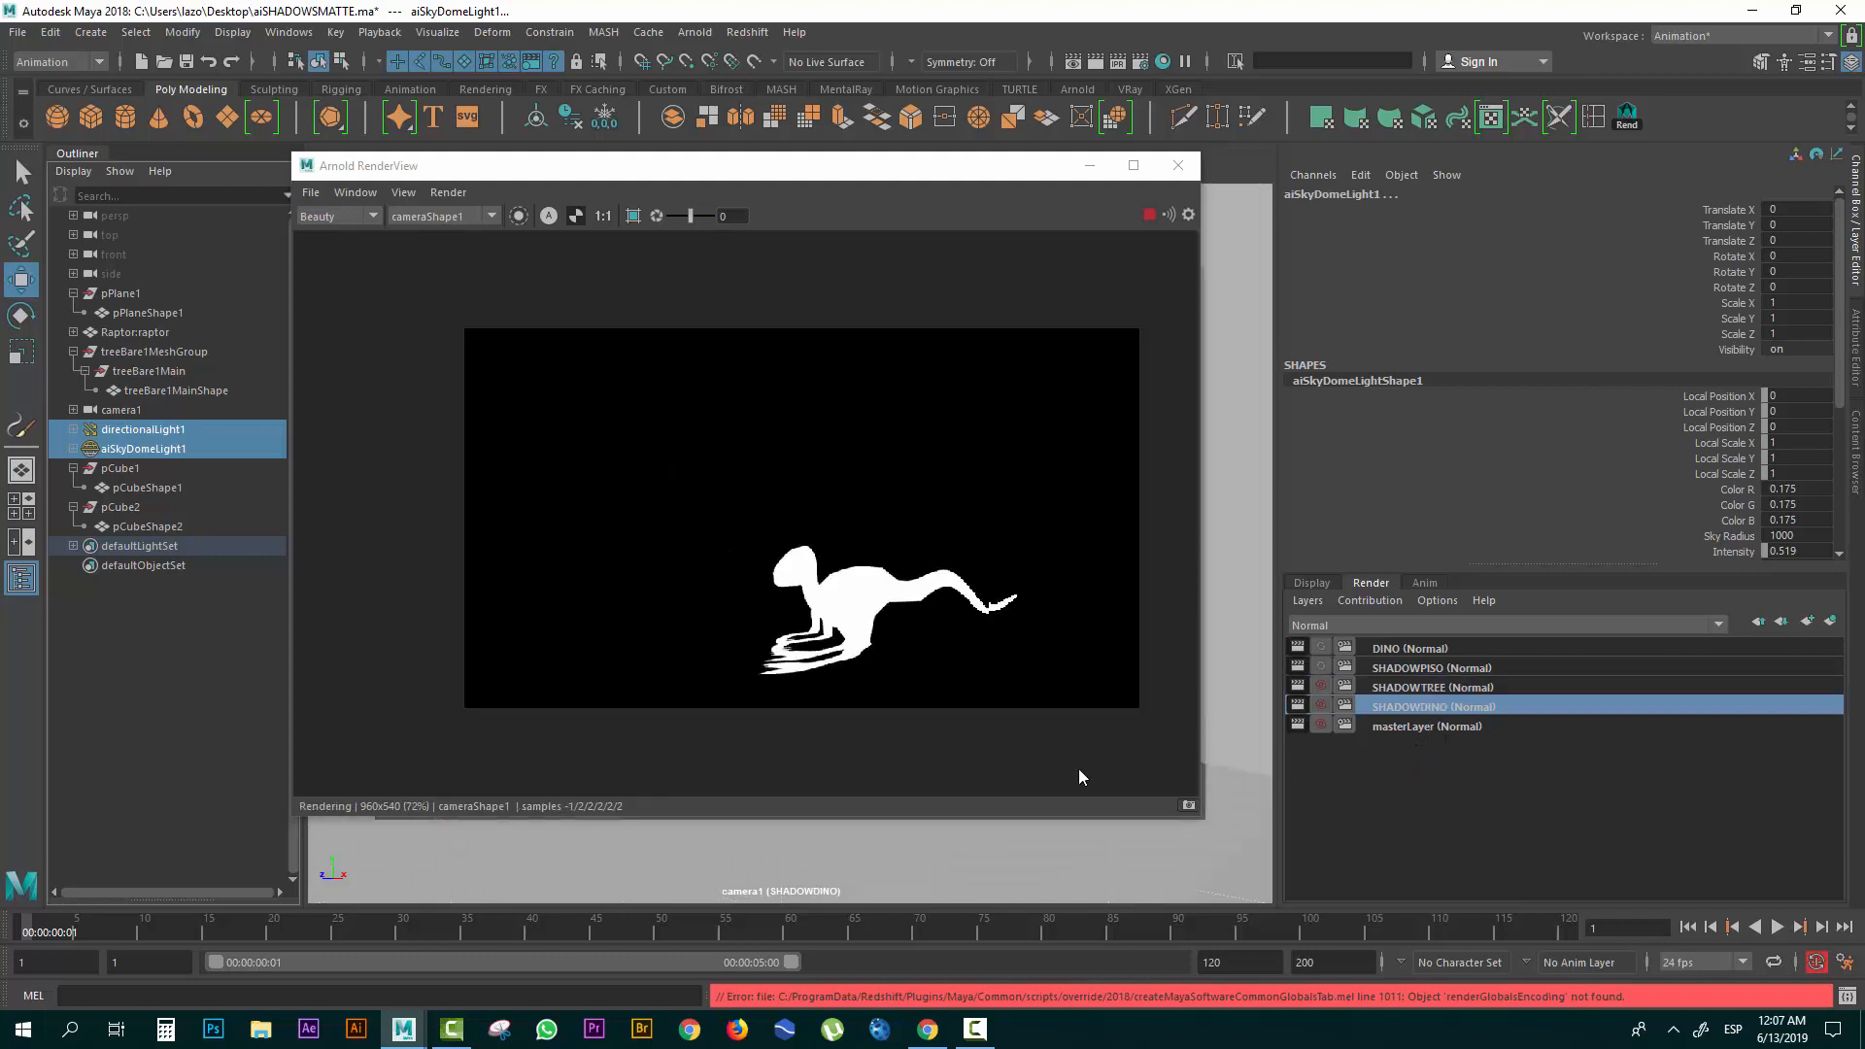